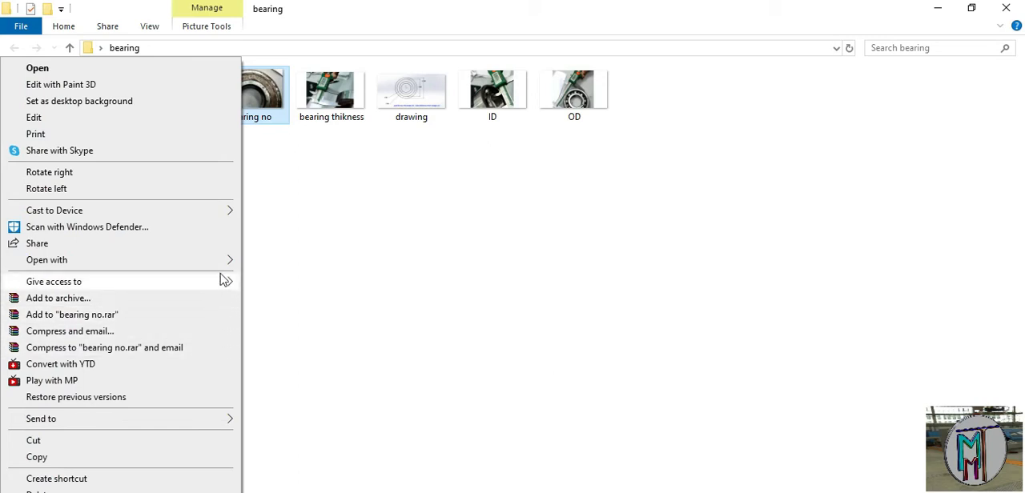
# Open the bearing number photo in Microsoft Office Picture Manager and review the thickness, ID and OD photos and the dimensioned drawing
pyautogui.moveTo(225, 263)
pyautogui.click(277, 261)
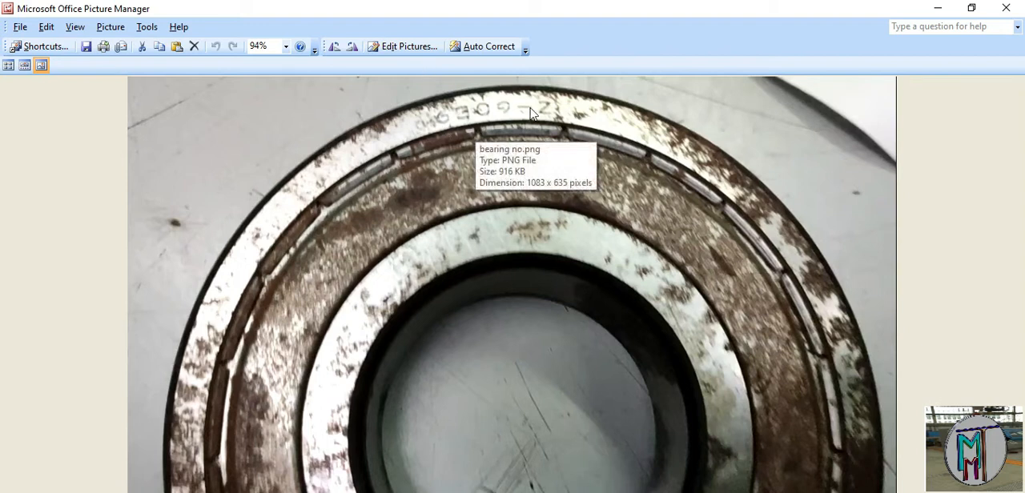
pyautogui.press('Right')
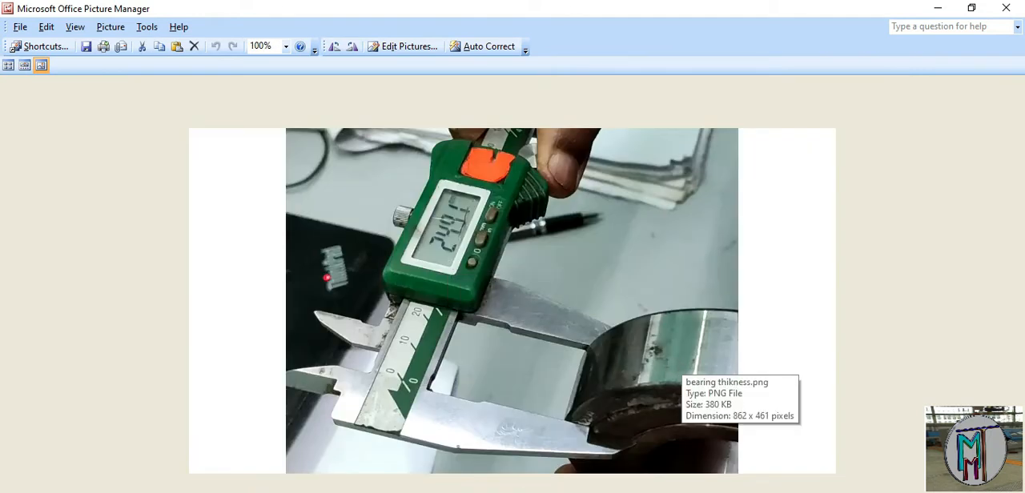
pyautogui.press('Right')
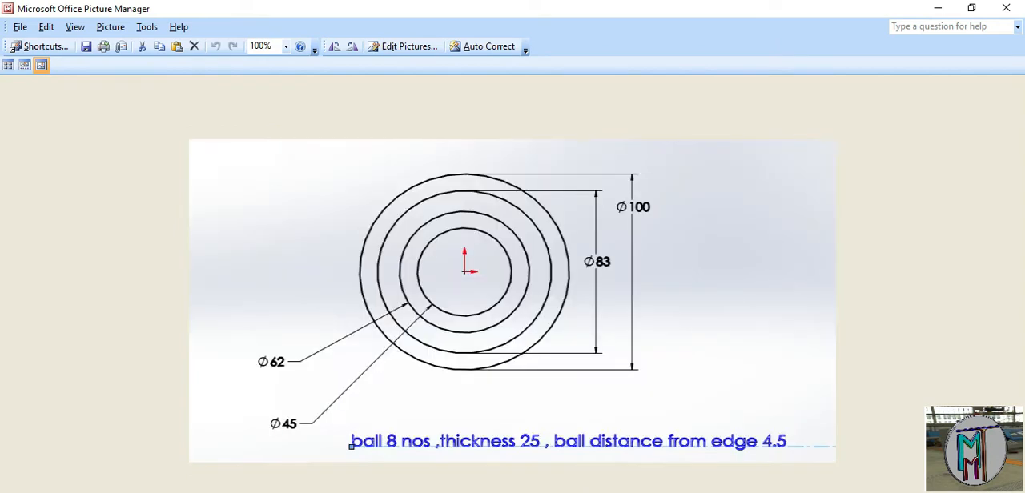
pyautogui.press('Right')
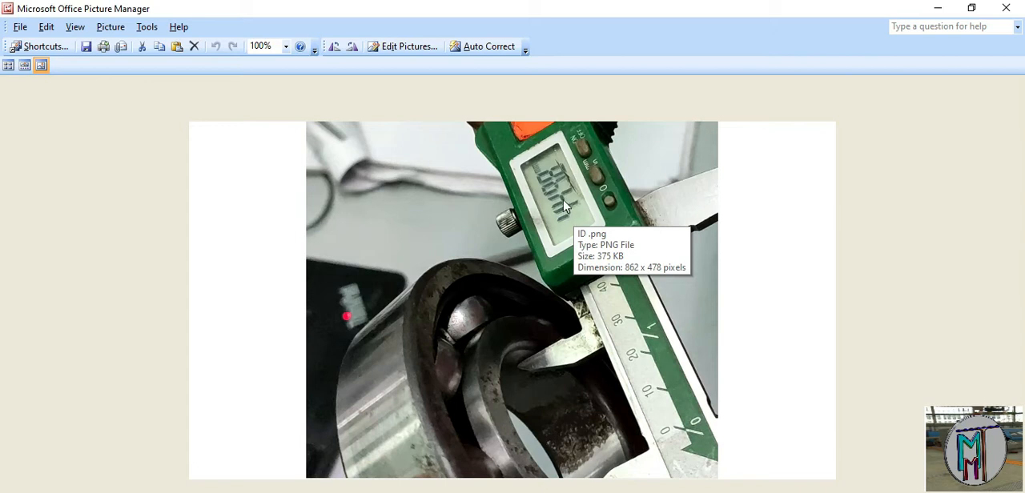
pyautogui.press('Right')
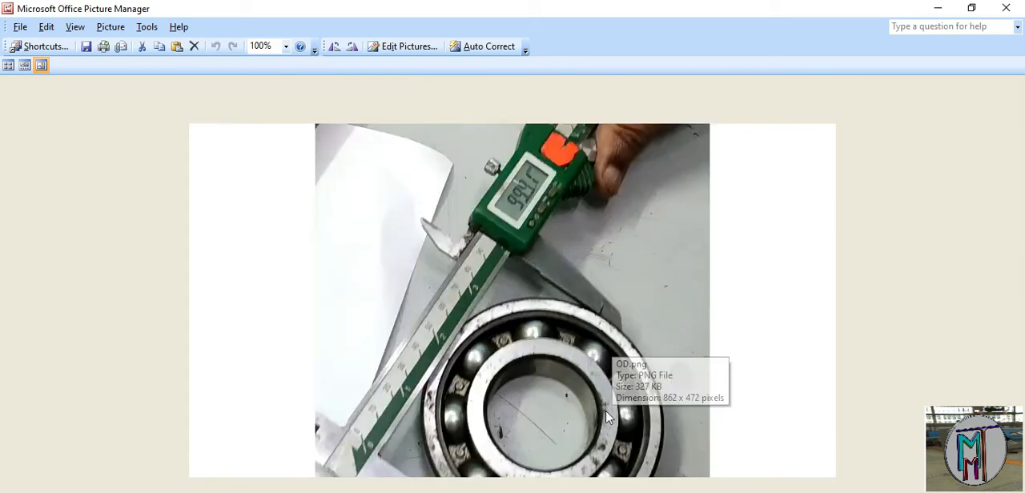
pyautogui.press('Right')
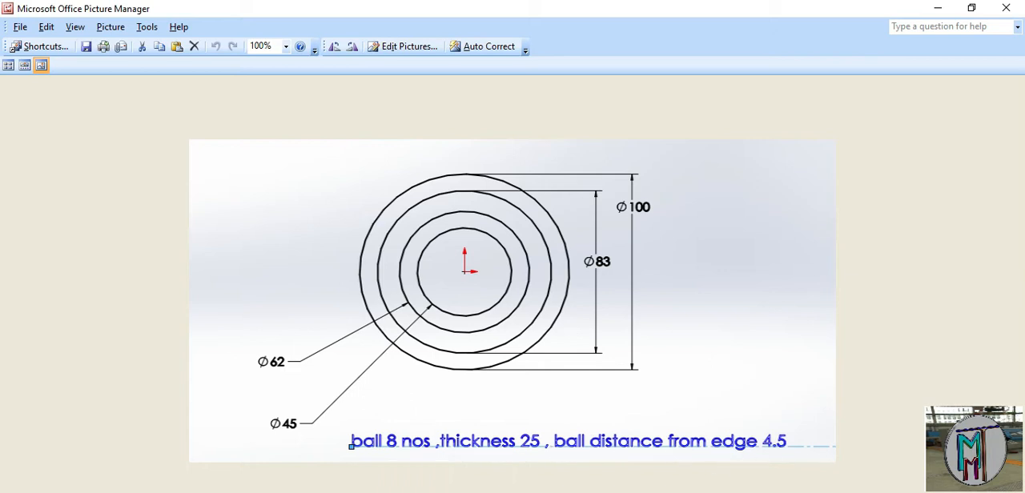
# Switch to SOLIDWORKS and create a new part document
pyautogui.click(534, 492)
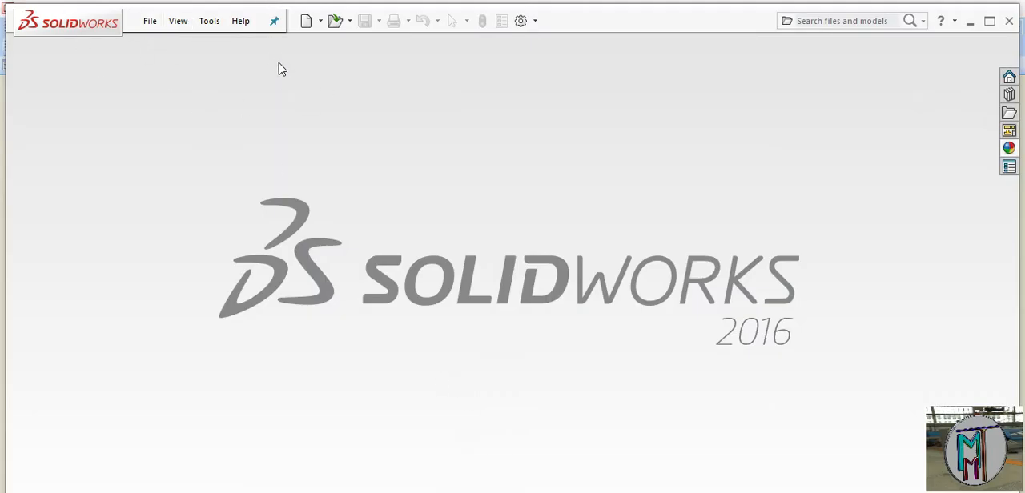
pyautogui.click(322, 20)
pyautogui.click(318, 38)
pyautogui.click(588, 474)
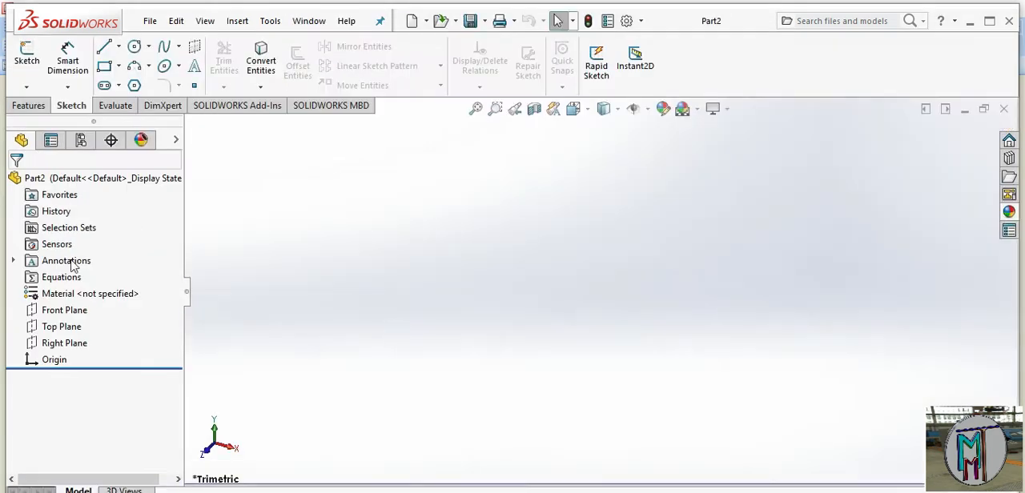
# Start a sketch on the Front Plane and draw a horizontal centerline about 213 mm long through the origin
pyautogui.click(75, 312)
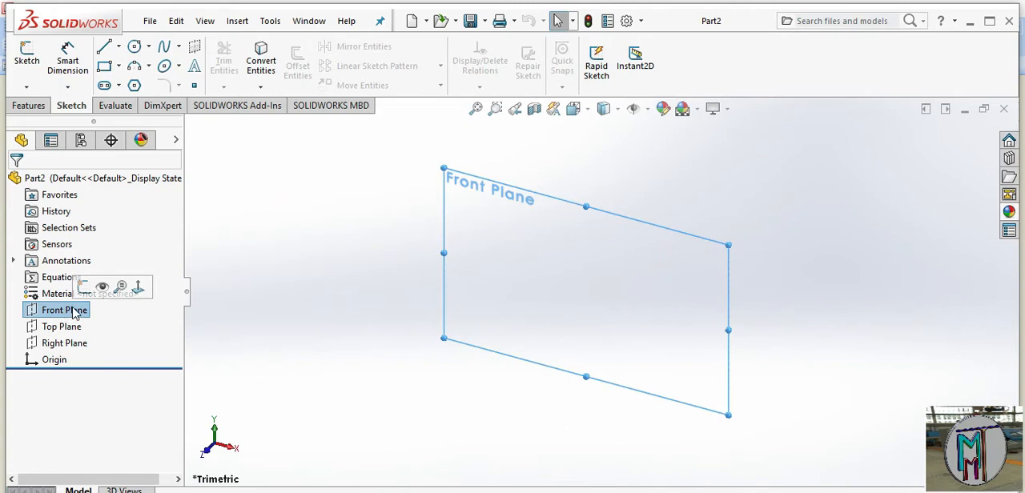
pyautogui.click(84, 290)
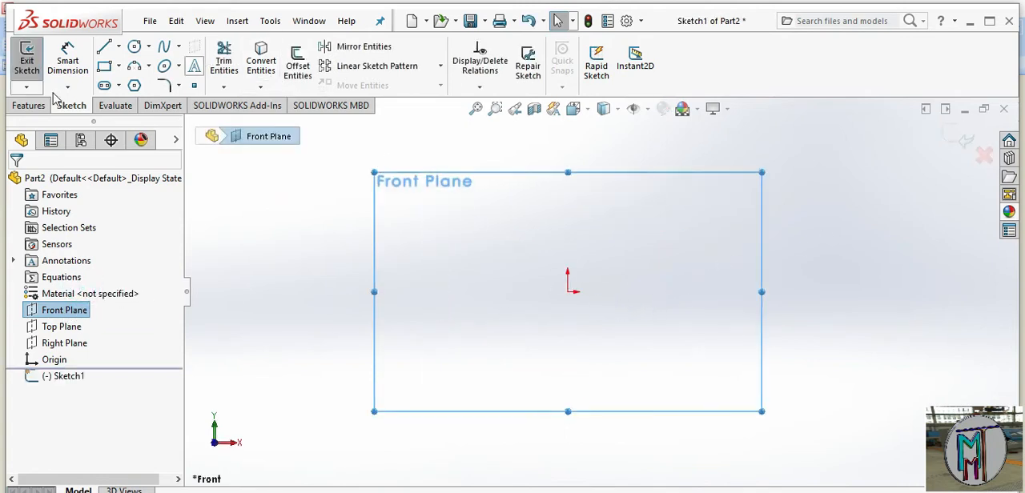
pyautogui.click(117, 47)
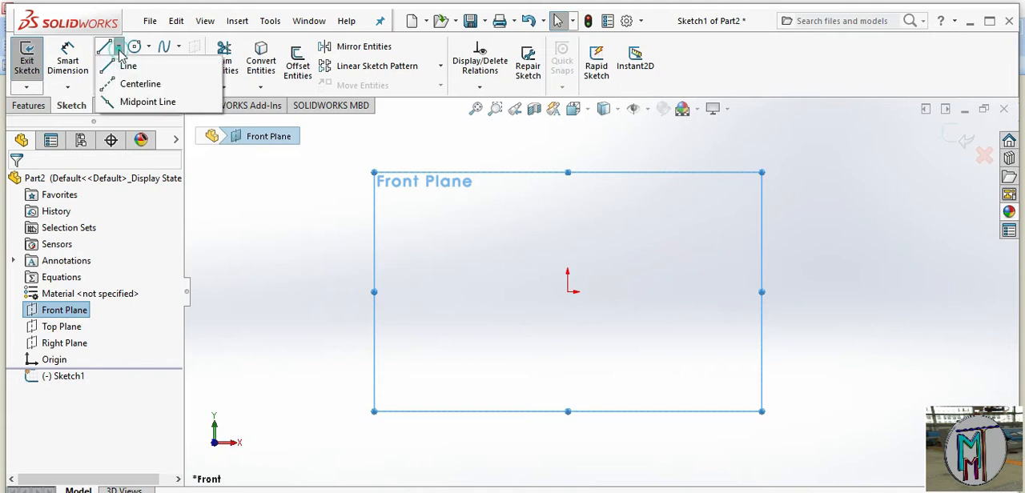
pyautogui.click(138, 84)
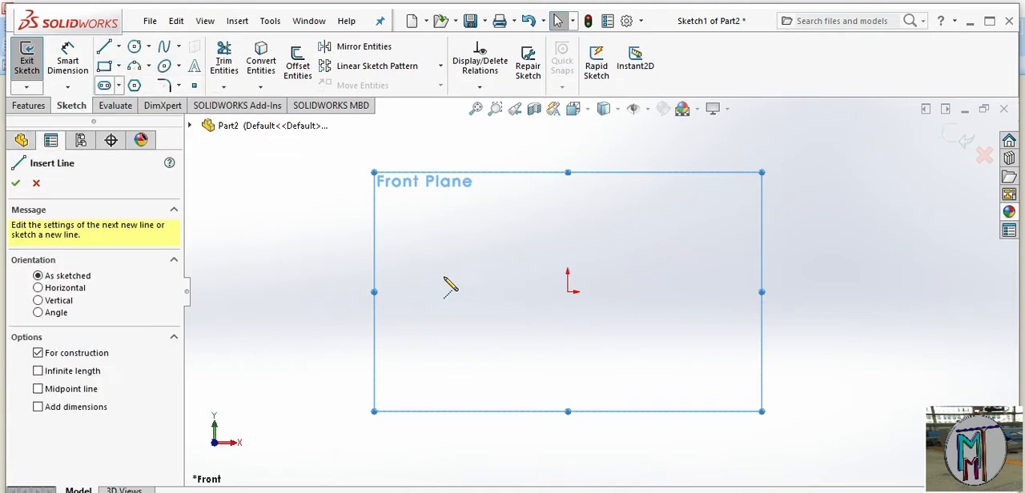
pyautogui.click(387, 291)
pyautogui.click(851, 291)
pyautogui.rightClick(677, 354)
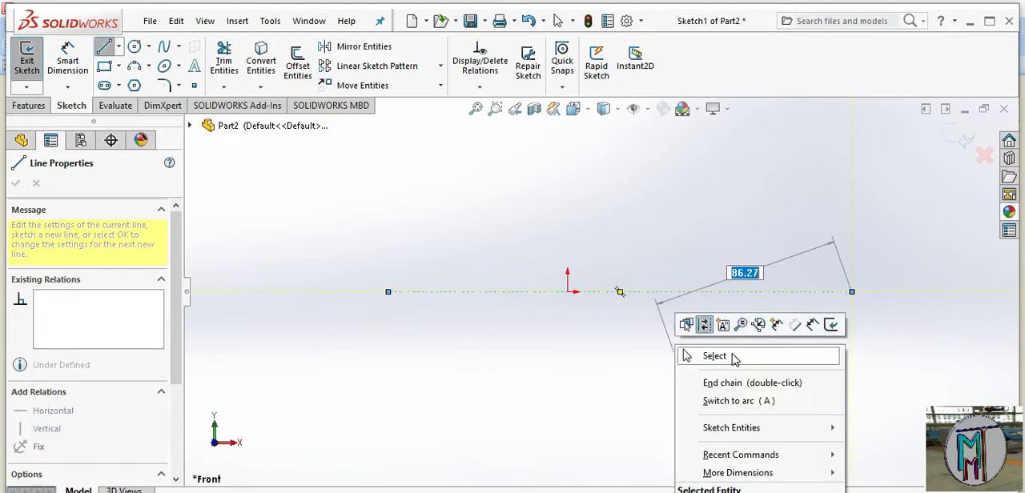
pyautogui.click(734, 358)
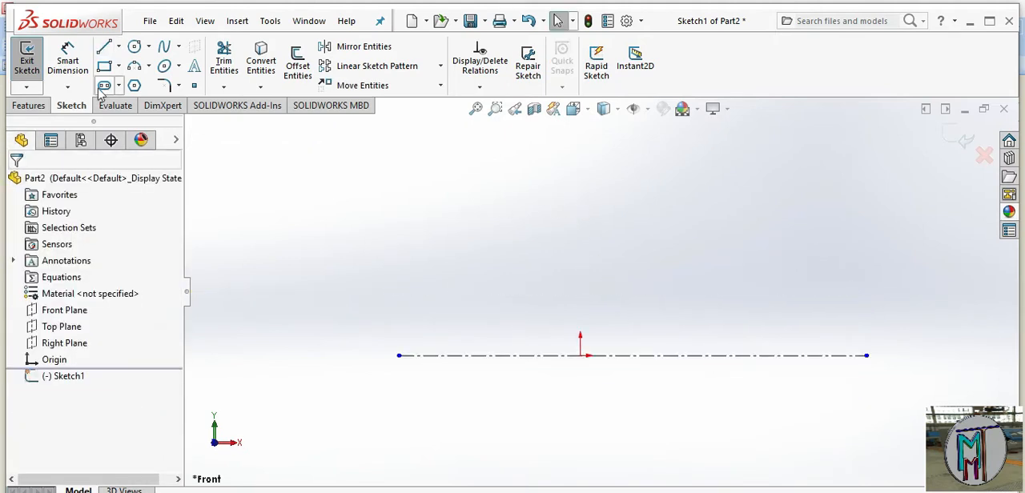
# Draw a vertical centerline about 148 mm long through the origin, extending mostly above the horizontal centerline
pyautogui.click(118, 46)
pyautogui.click(148, 82)
pyautogui.click(579, 136)
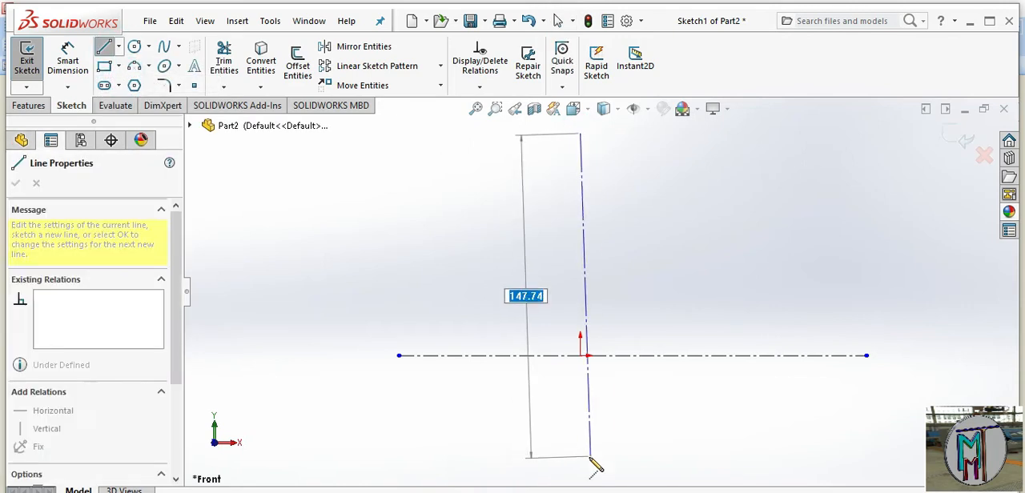
pyautogui.click(579, 460)
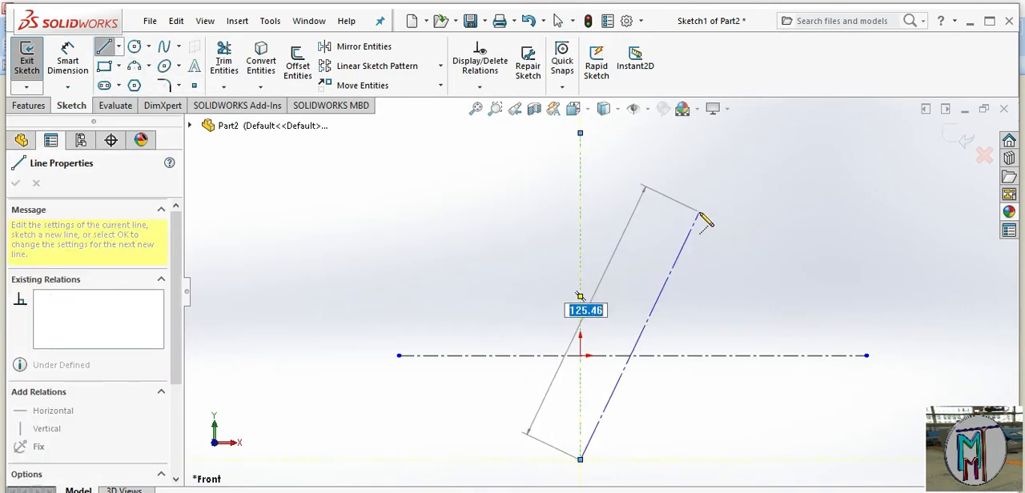
pyautogui.rightClick(703, 218)
pyautogui.click(738, 225)
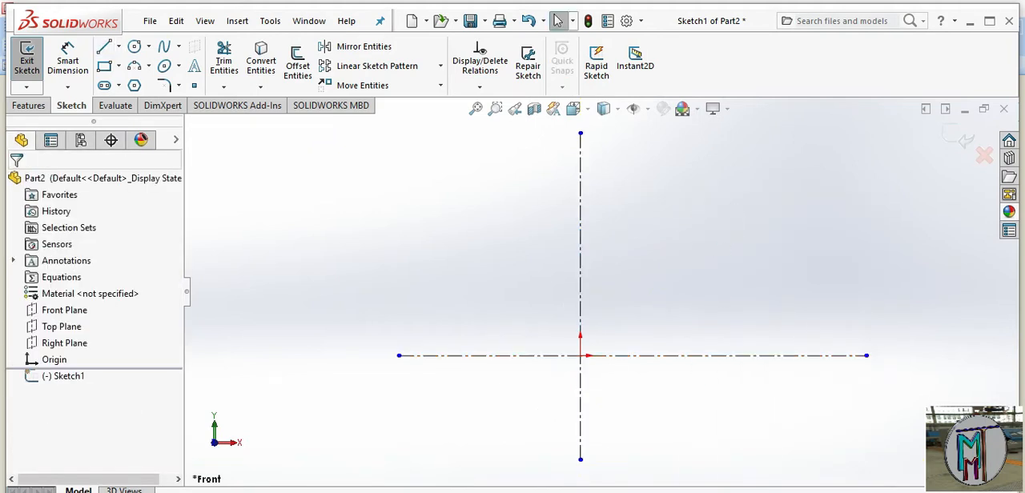
pyautogui.click(105, 67)
pyautogui.click(547, 156)
pyautogui.click(559, 182)
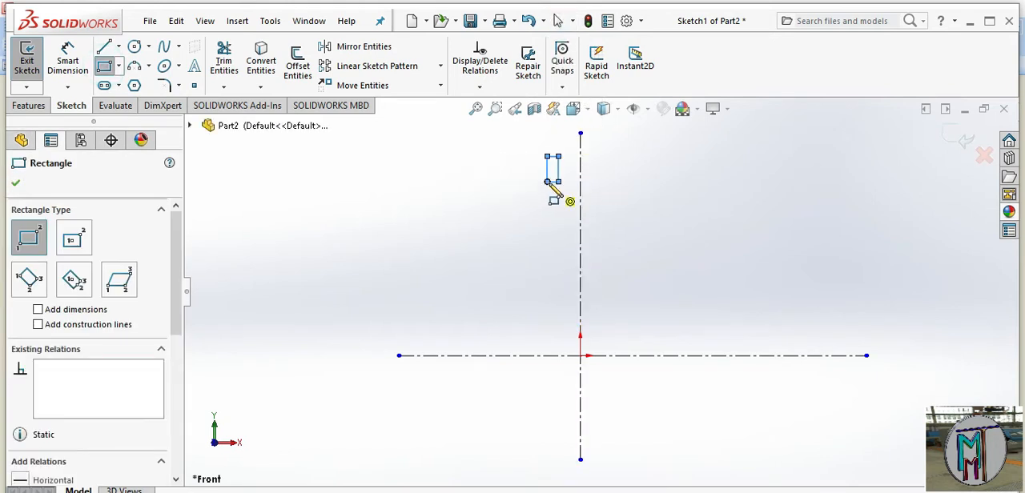
pyautogui.press('Escape')
pyautogui.hotkey('ctrl', 'z')
# Sketch two center rectangles about 35 mm wide, one above the other, both centered on the vertical centerline above the origin
pyautogui.click(120, 70)
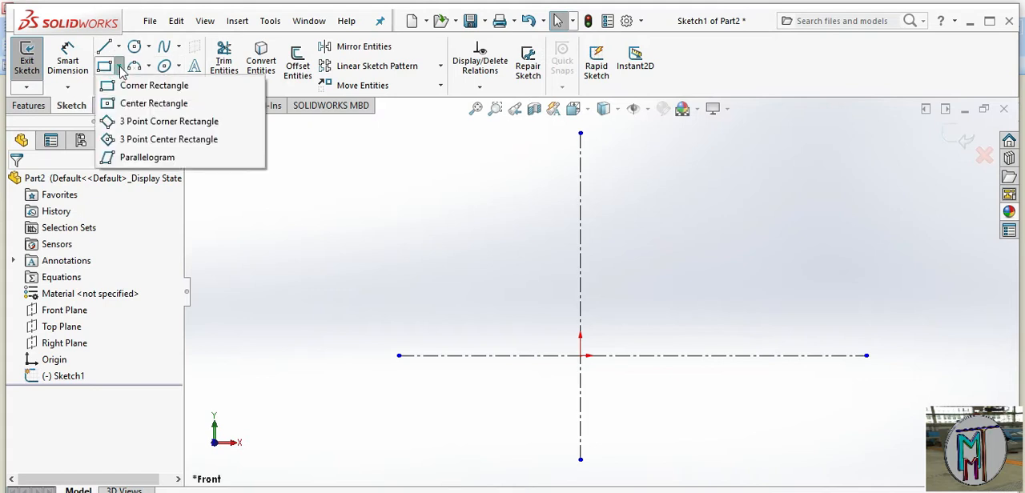
pyautogui.click(68, 101)
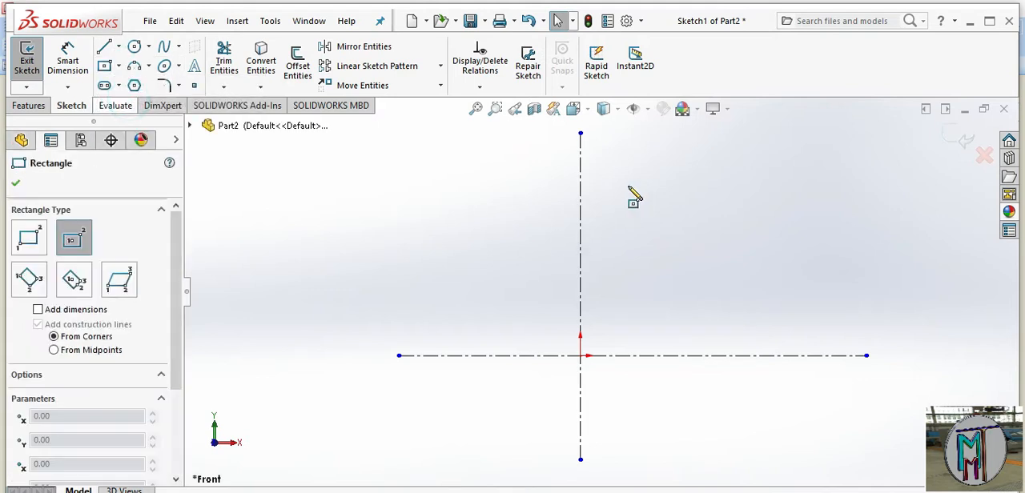
pyautogui.click(581, 158)
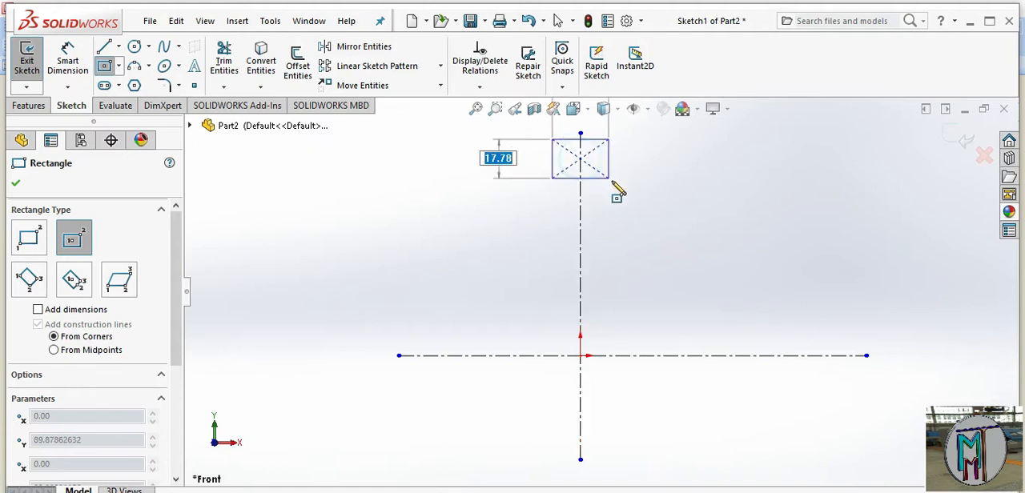
pyautogui.click(619, 183)
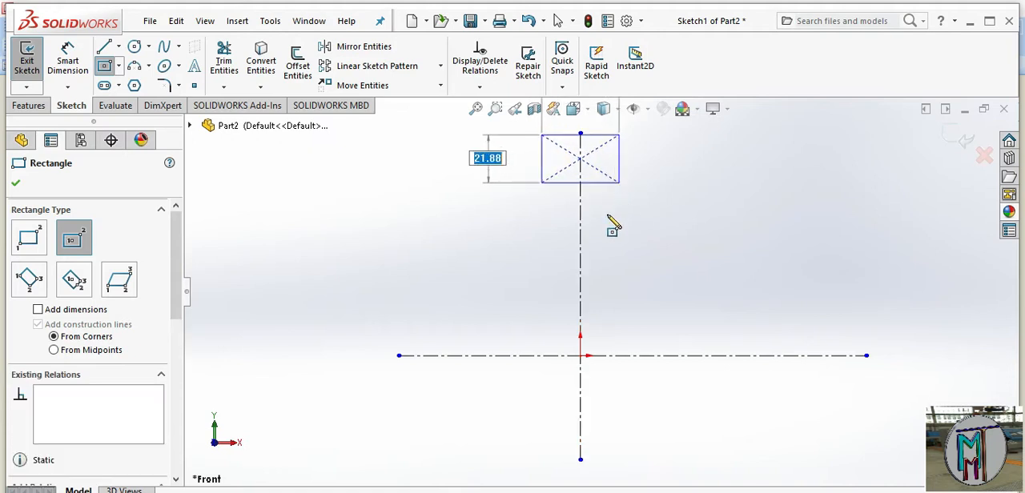
pyautogui.click(580, 256)
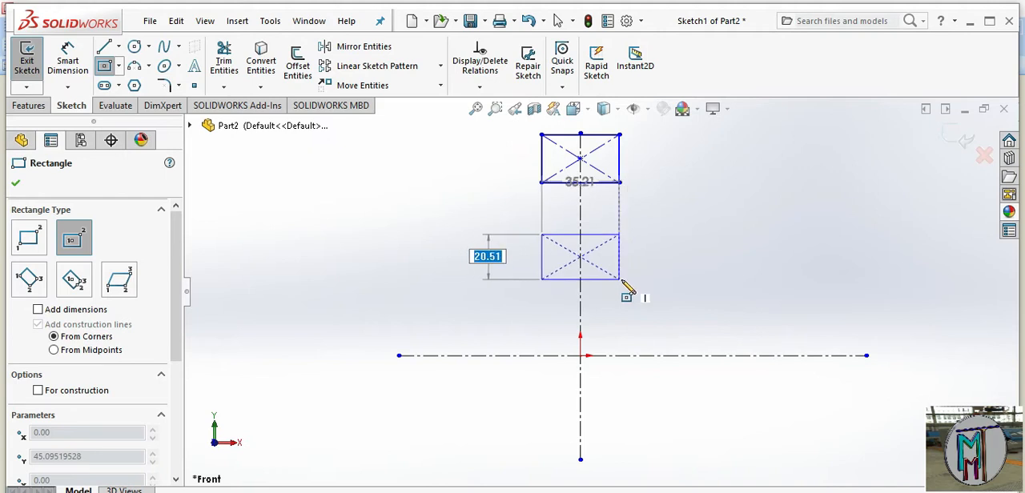
pyautogui.click(626, 280)
pyautogui.scroll(-3, 641, 170)
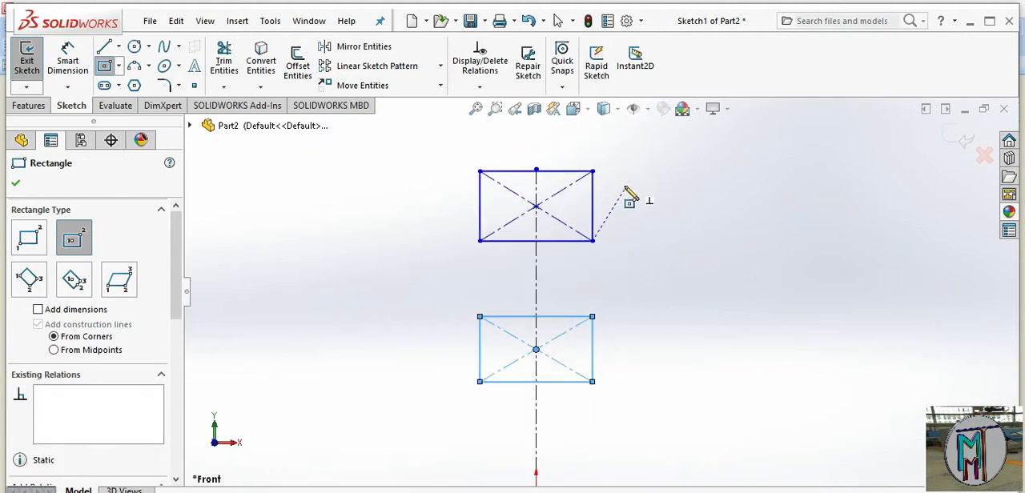
pyautogui.scroll(2, 487, 361)
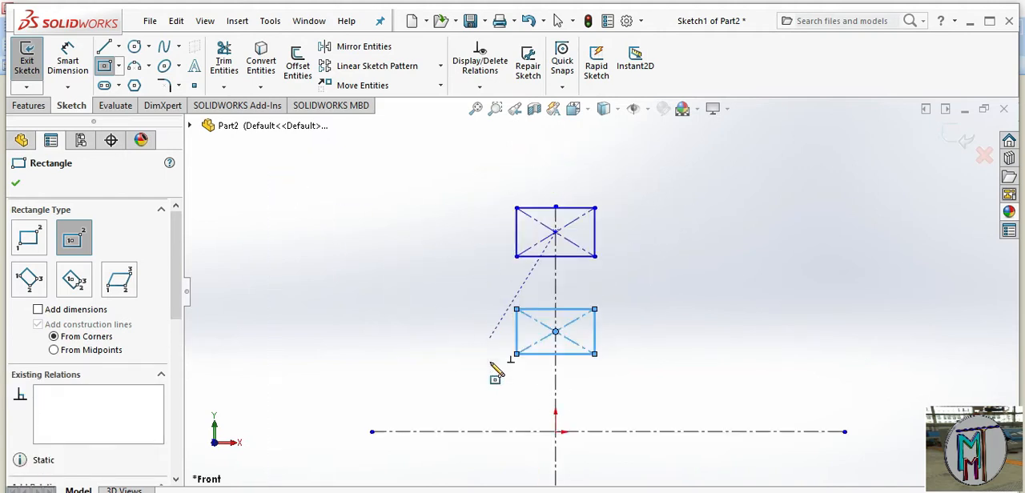
# Dimension the distance from the horizontal centerline to the upper rectangle's top edge as 100 mm
pyautogui.click(68, 62)
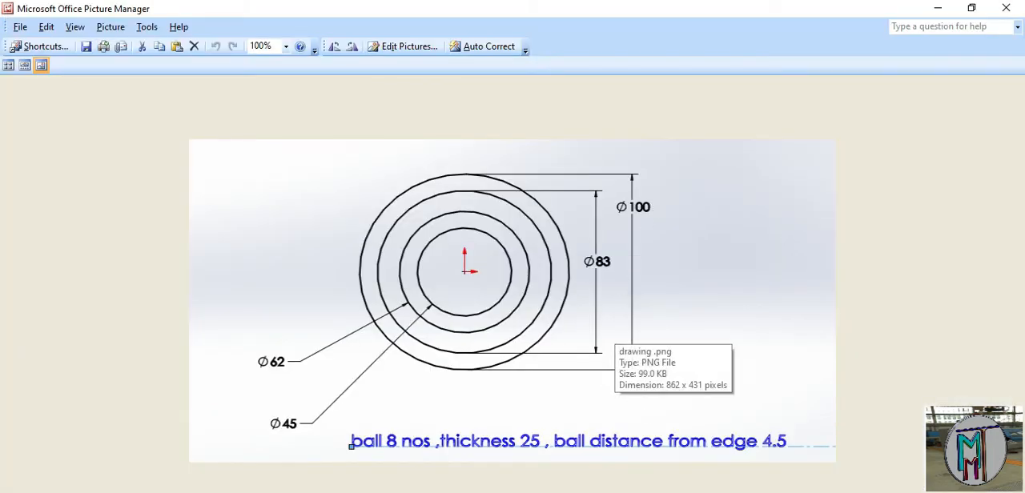
pyautogui.hotkey('alt', 'Tab')
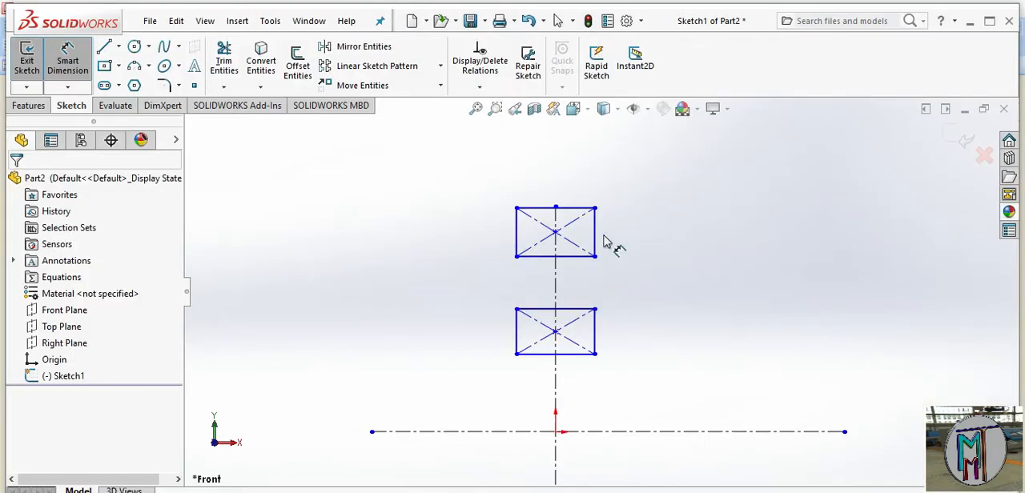
pyautogui.click(448, 432)
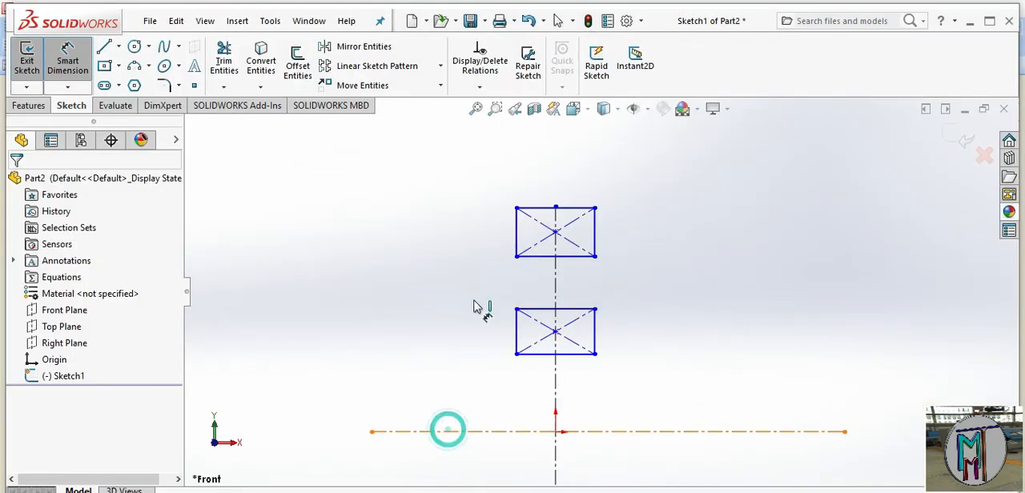
pyautogui.click(535, 208)
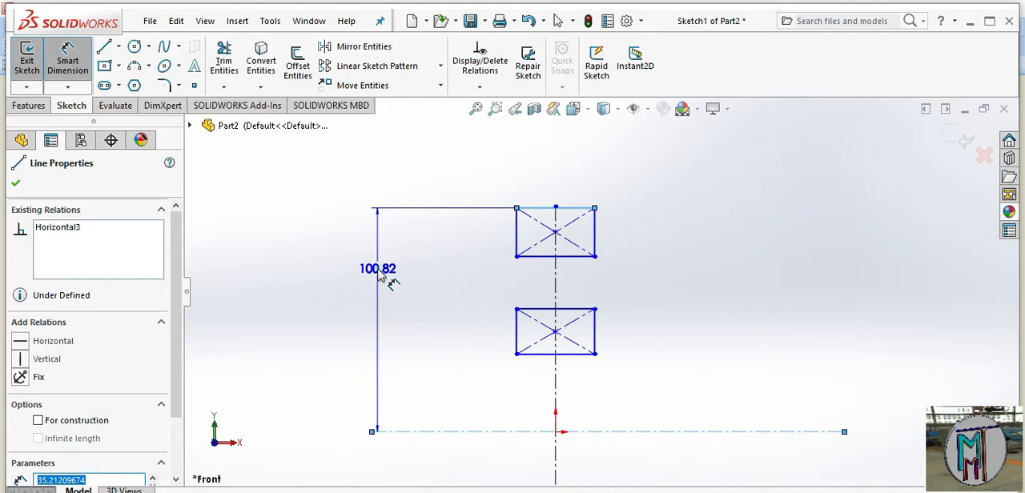
pyautogui.click(379, 273)
pyautogui.write('100')
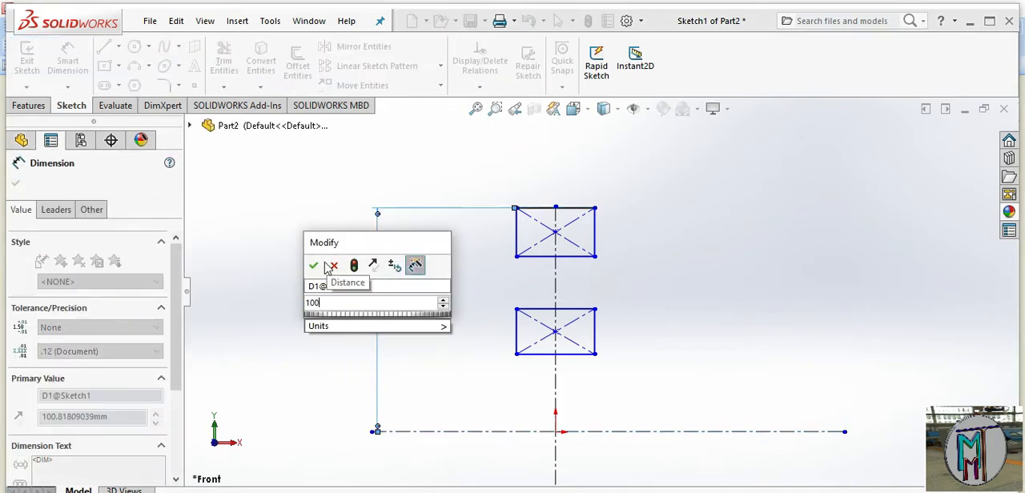
pyautogui.click(313, 265)
# Dimension the distance from the upper rectangle's bottom edge to the horizontal centerline as 83/2 mm
pyautogui.click(542, 256)
pyautogui.click(472, 432)
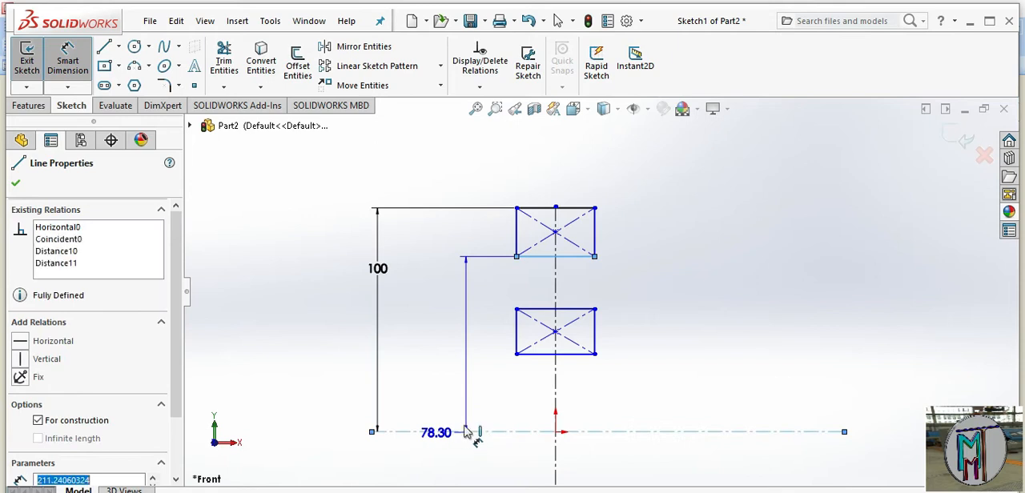
pyautogui.click(419, 342)
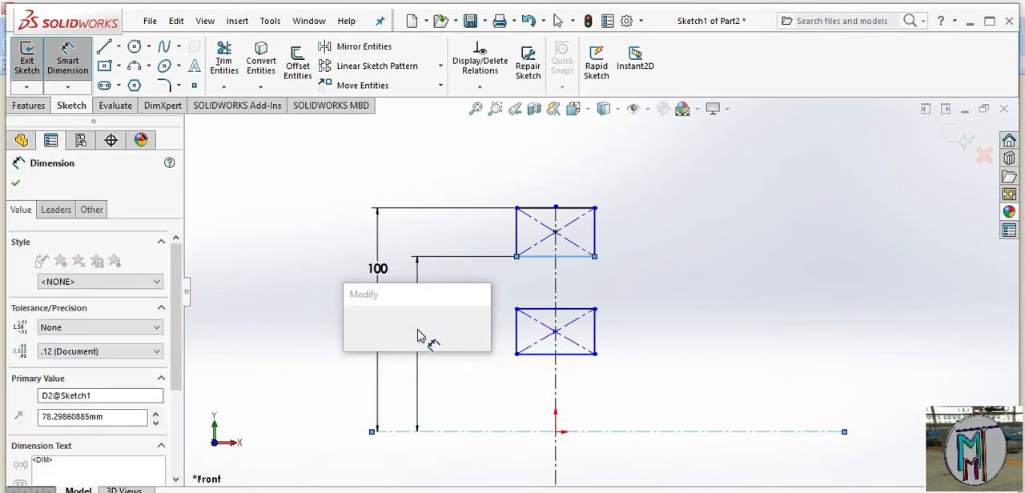
pyautogui.write('8')
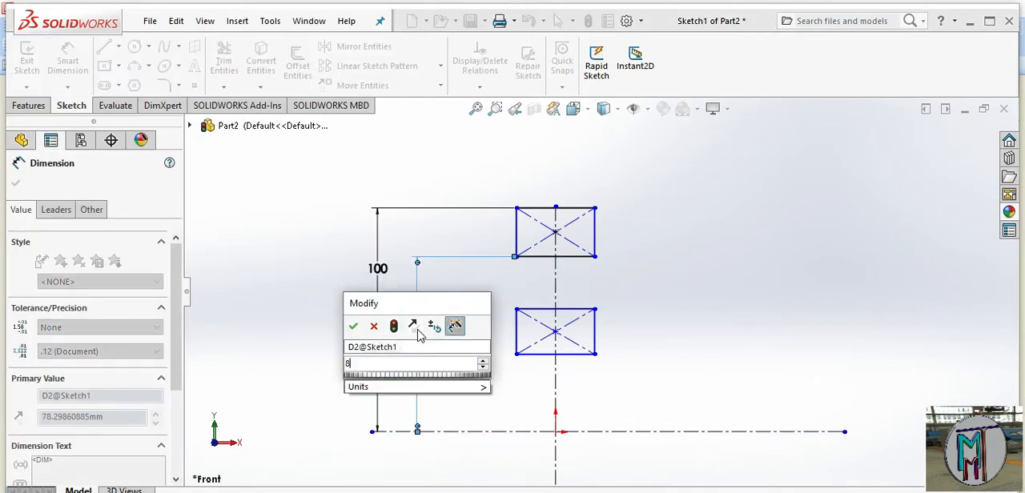
pyautogui.write('3/2')
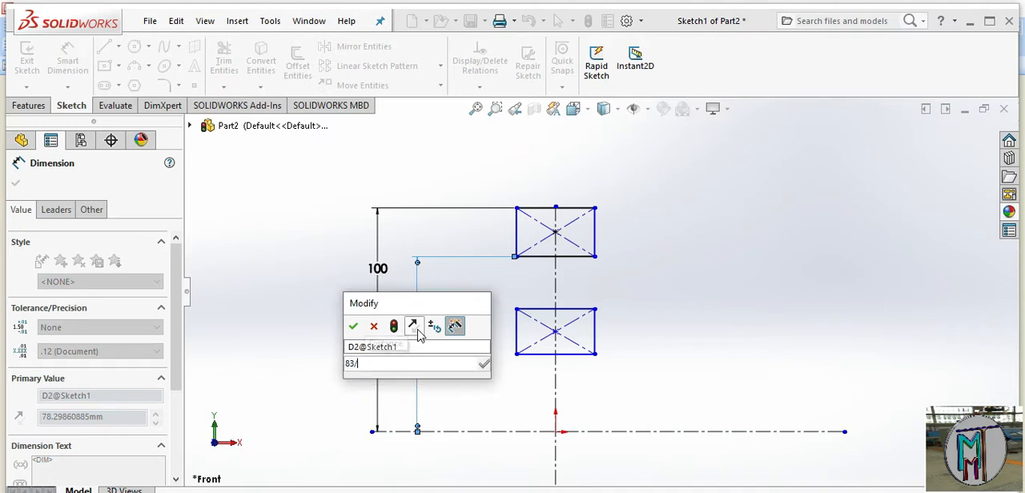
pyautogui.click(357, 328)
# Set the distance from the horizontal centerline to the upper rectangle's top edge to 100/2 mm
pyautogui.click(379, 270)
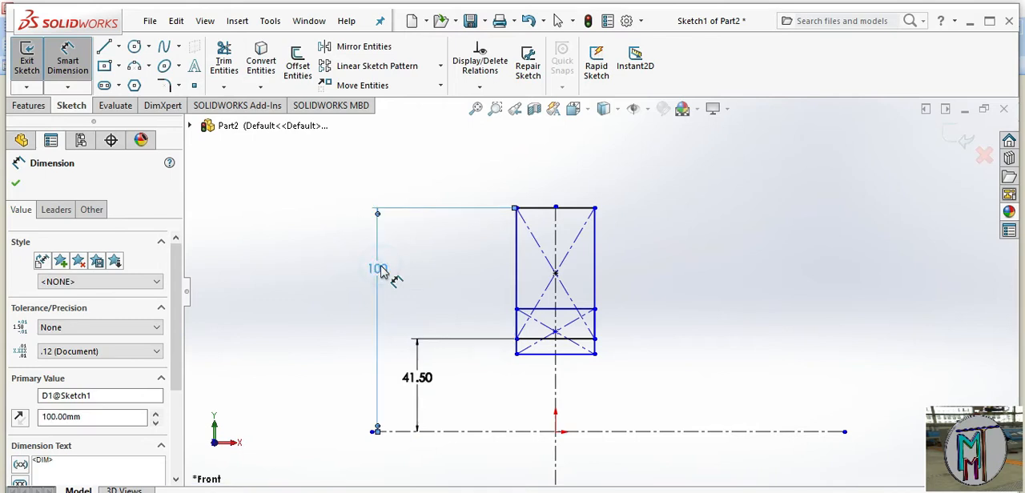
pyautogui.doubleClick(379, 271)
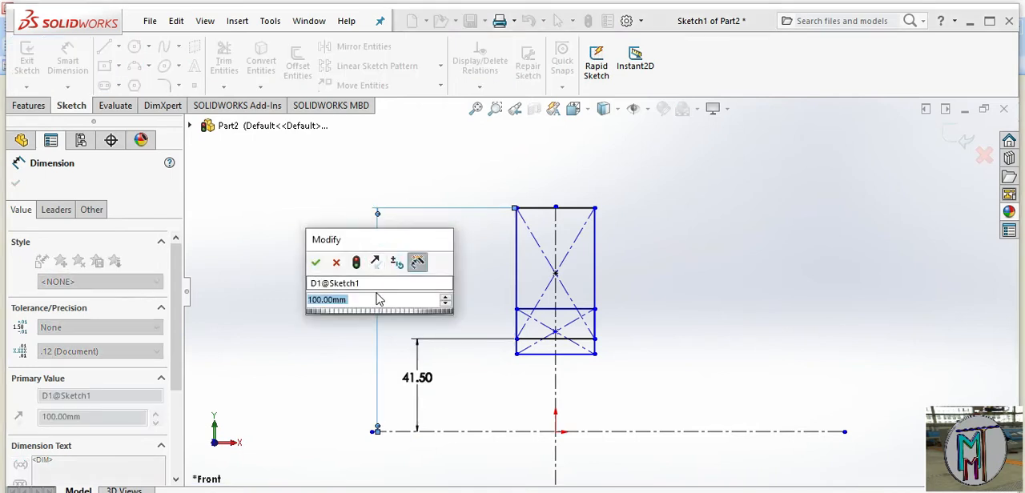
pyautogui.write('100/2')
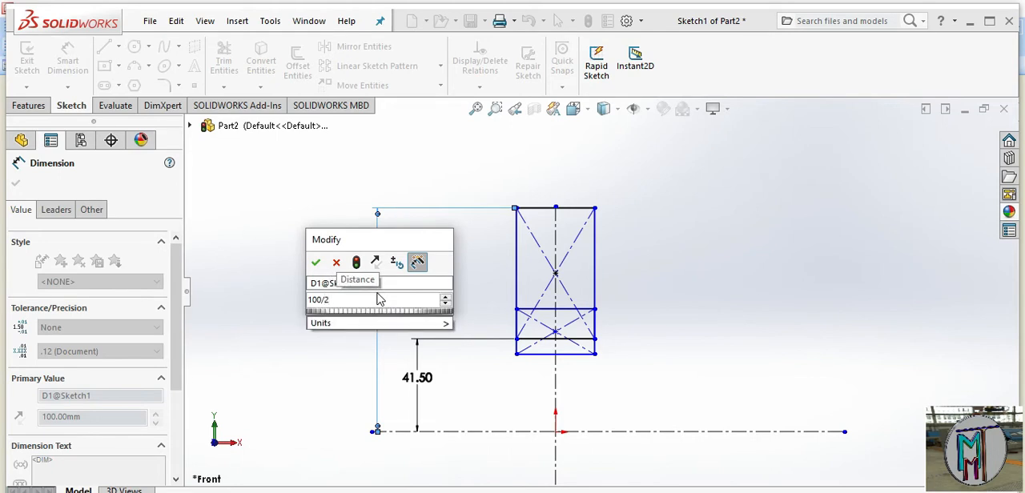
pyautogui.click(315, 262)
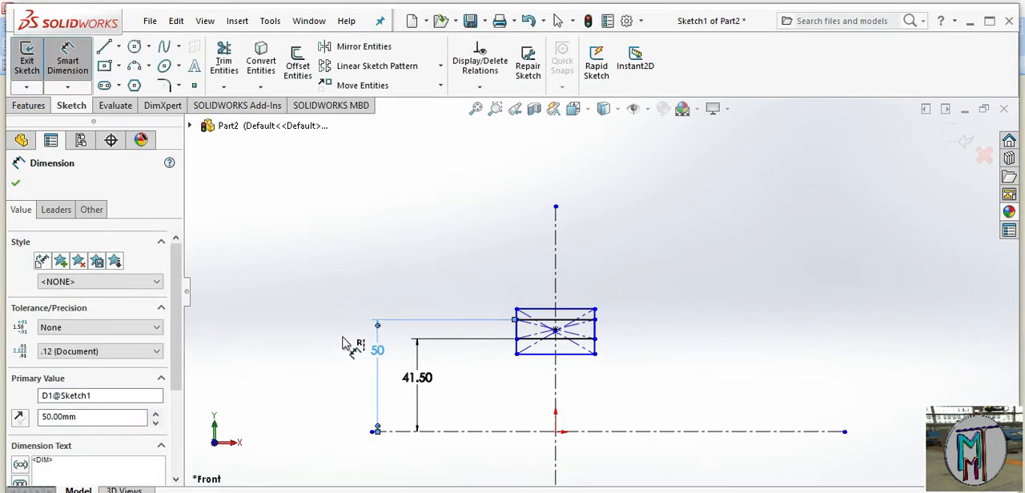
# Return from the reference drawing to SOLIDWORKS and dimension the second rectangle's top edge 31 mm from the horizontal centerline
pyautogui.scroll(-3, 570, 369)
pyautogui.scroll(-2, 570, 359)
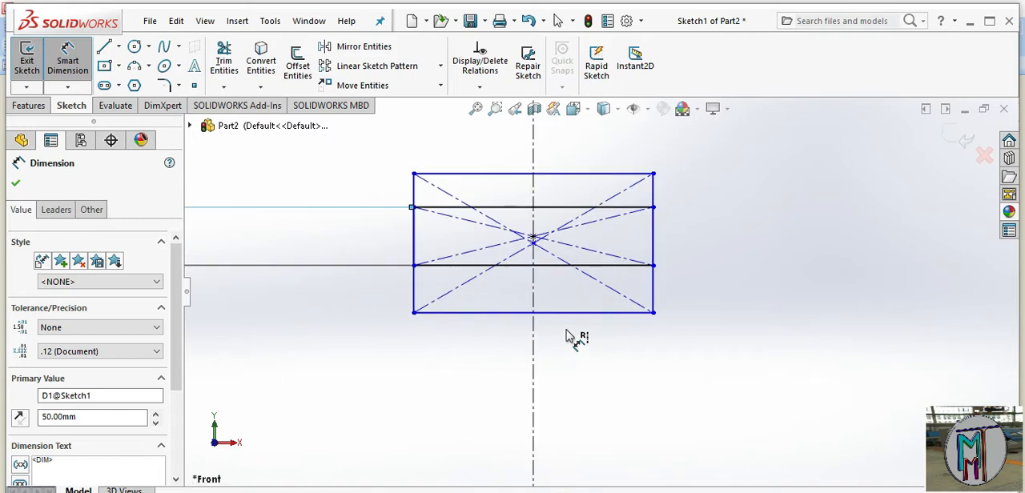
pyautogui.scroll(3, 573, 358)
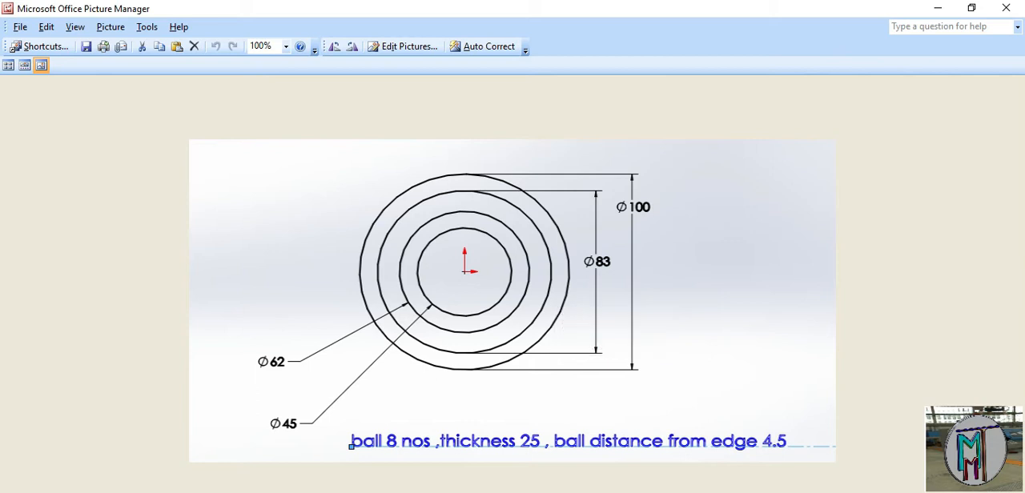
pyautogui.hotkey('alt', 'Tab')
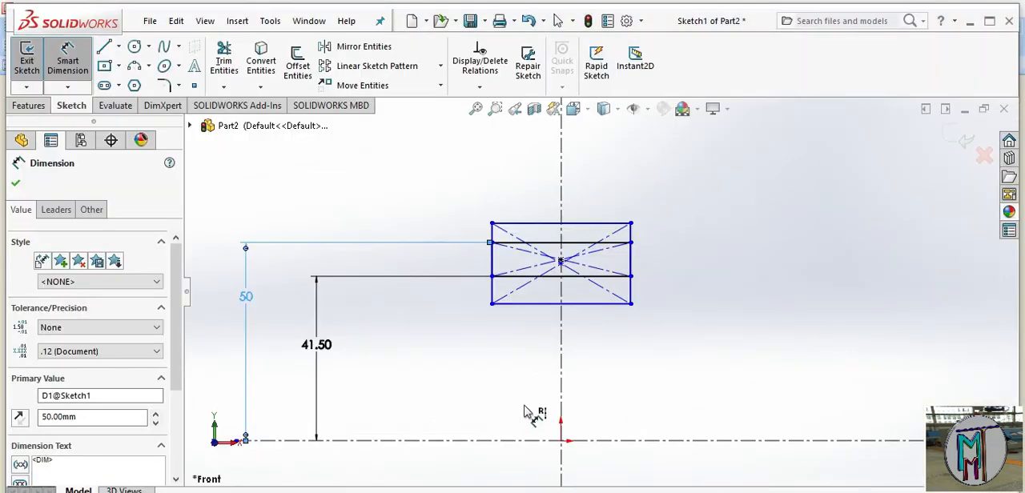
pyautogui.click(557, 227)
pyautogui.click(481, 438)
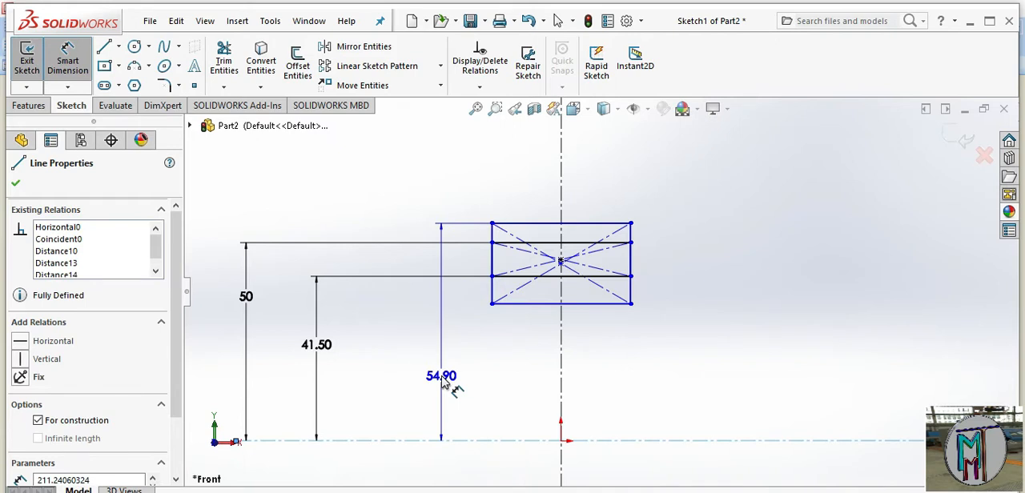
pyautogui.click(443, 382)
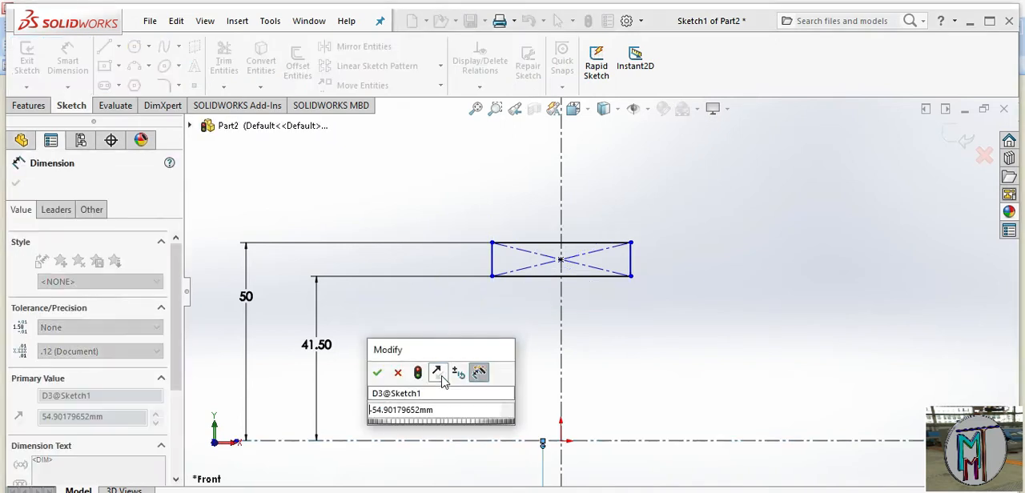
pyautogui.write('31')
pyautogui.press('Right')
pyautogui.press('Right')
pyautogui.press('Right')
pyautogui.press('Right')
pyautogui.press('Right')
pyautogui.press('Right')
pyautogui.press('Right')
pyautogui.press('Right')
pyautogui.press('Right')
pyautogui.press('Right')
pyautogui.press('Right')
pyautogui.press('Right')
pyautogui.press('Right')
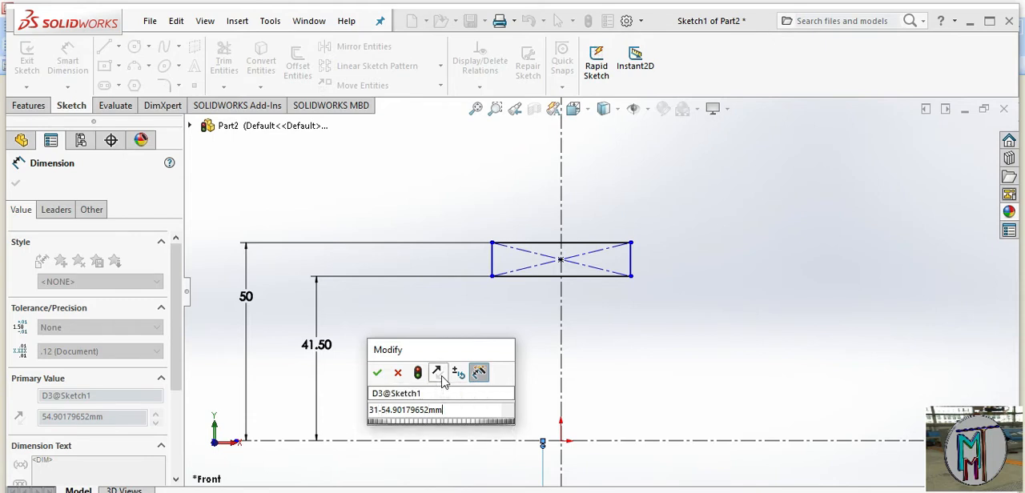
pyautogui.press('BackSpace')
pyautogui.press('BackSpace')
pyautogui.press('BackSpace')
pyautogui.press('BackSpace')
pyautogui.press('BackSpace')
pyautogui.press('BackSpace')
pyautogui.press('BackSpace')
pyautogui.press('BackSpace')
pyautogui.press('BackSpace')
pyautogui.press('BackSpace')
pyautogui.press('BackSpace')
pyautogui.press('BackSpace')
pyautogui.press('BackSpace')
pyautogui.press('BackSpace')
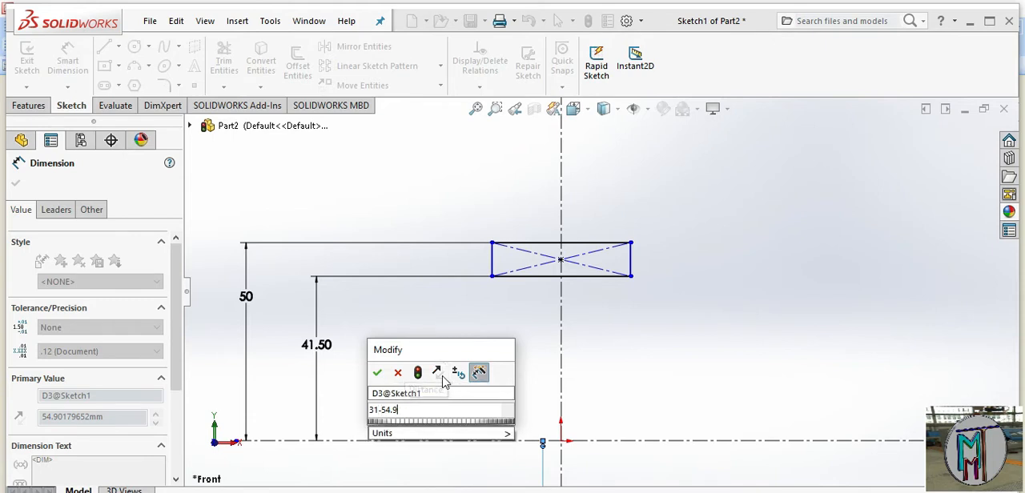
pyautogui.press('Return')
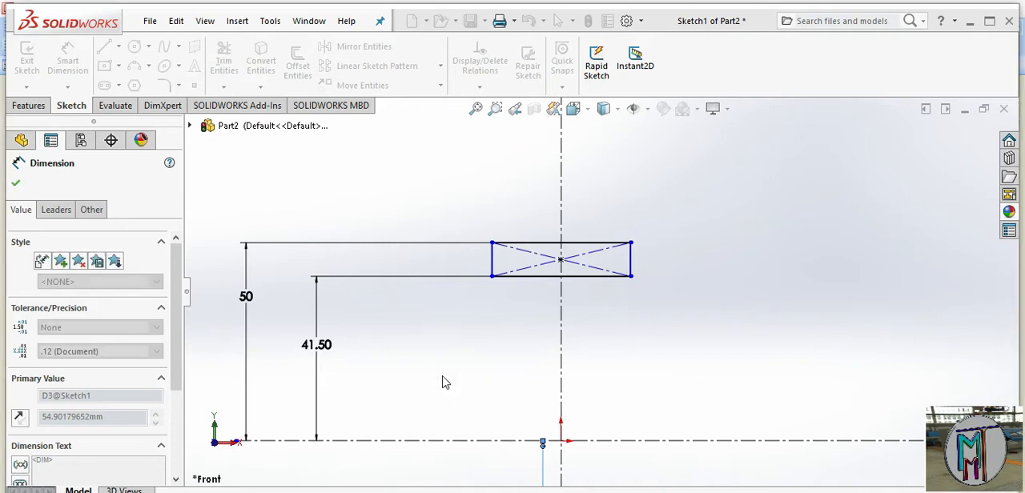
# Dimension the distance from the lower rectangle's bottom edge to the horizontal centerline as 22.5 mm
pyautogui.click(522, 400)
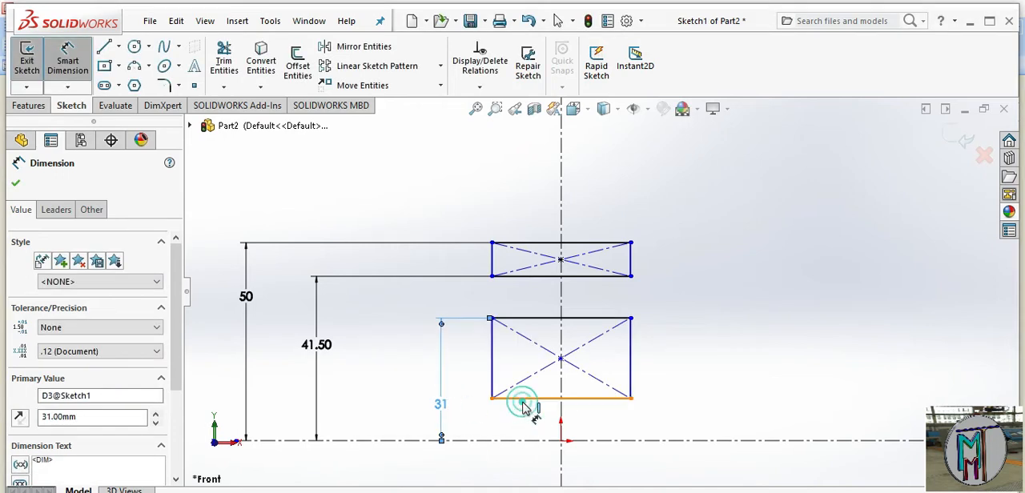
pyautogui.click(526, 438)
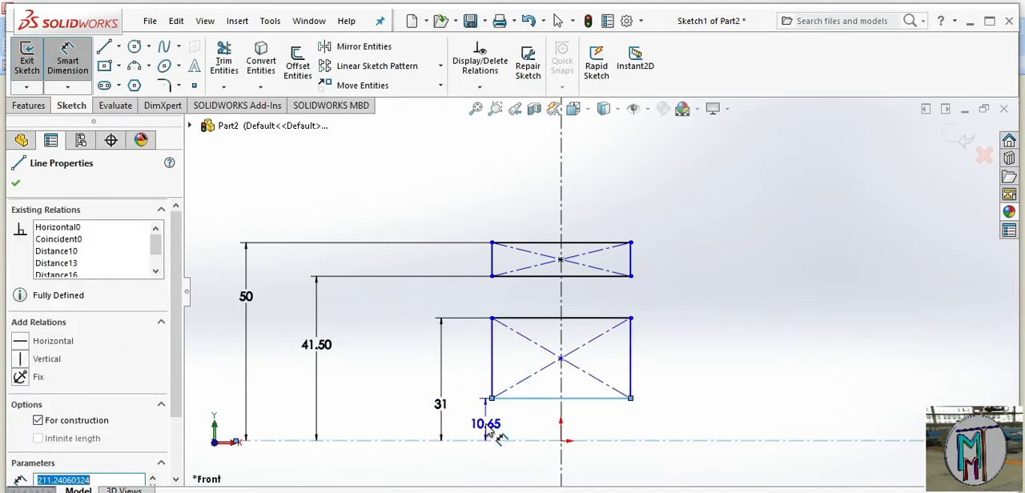
pyautogui.click(486, 428)
pyautogui.press('Home')
pyautogui.write('22.5-')
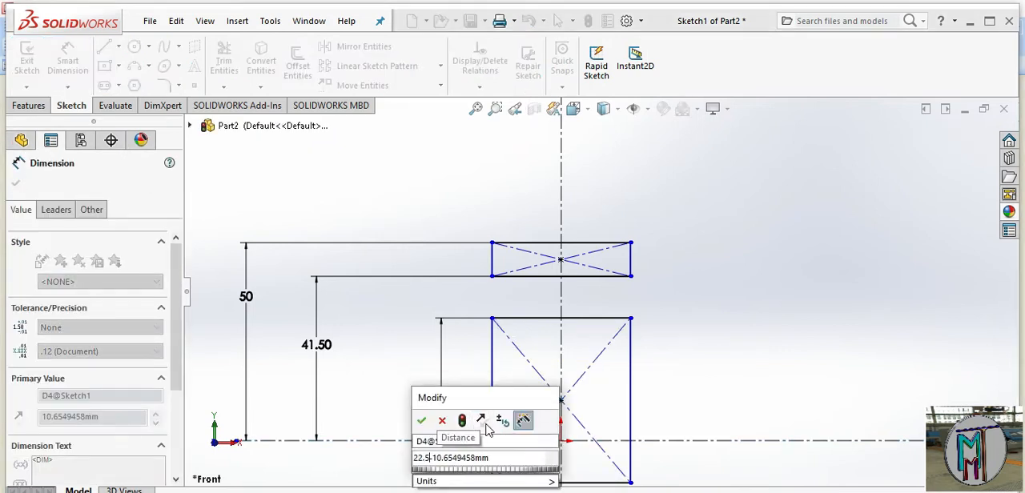
pyautogui.press('BackSpace')
pyautogui.press('Delete')
pyautogui.press('Delete')
pyautogui.click(421, 420)
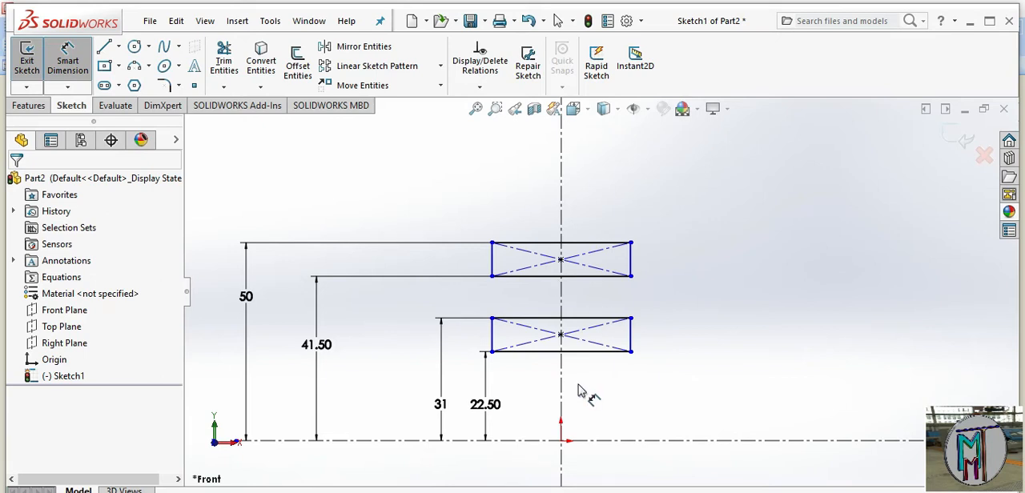
# Dimension the upper rectangle's width as 25 mm
pyautogui.click(585, 243)
pyautogui.click(576, 181)
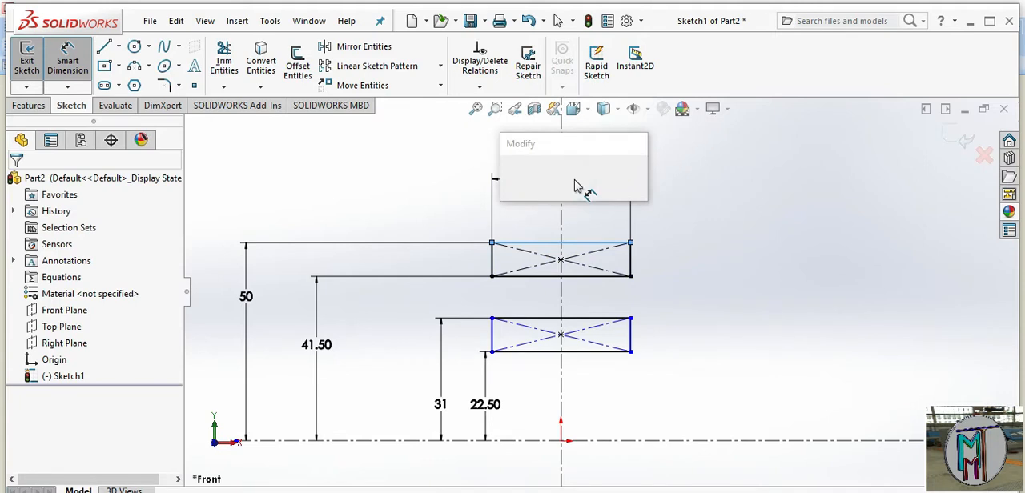
pyautogui.write('25')
pyautogui.click(511, 178)
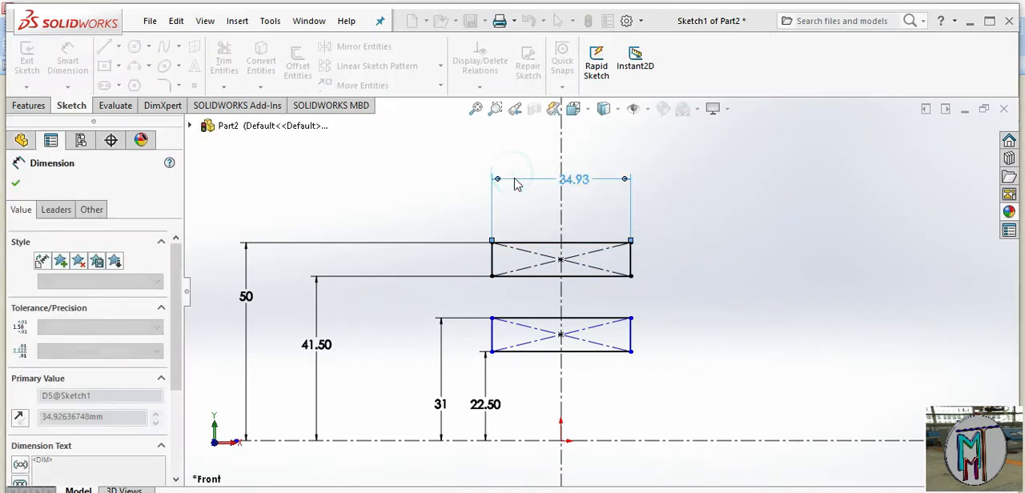
pyautogui.click(583, 318)
pyautogui.click(561, 164)
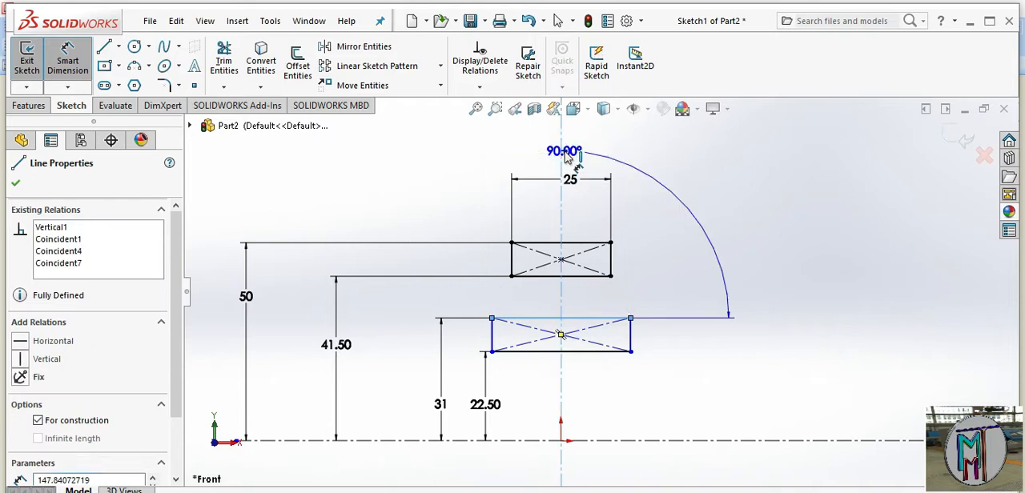
pyautogui.click(720, 176)
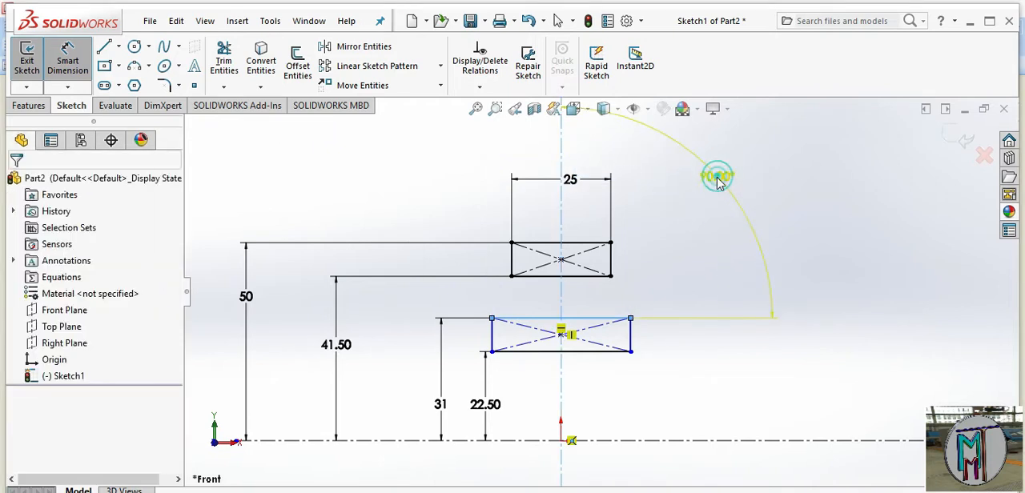
pyautogui.click(374, 237)
pyautogui.click(846, 358)
# Dimension the lower rectangle's width as 25 mm, placing the dimension above the upper rectangle
pyautogui.click(603, 324)
pyautogui.click(575, 152)
pyautogui.write('25-34.92636748mm')
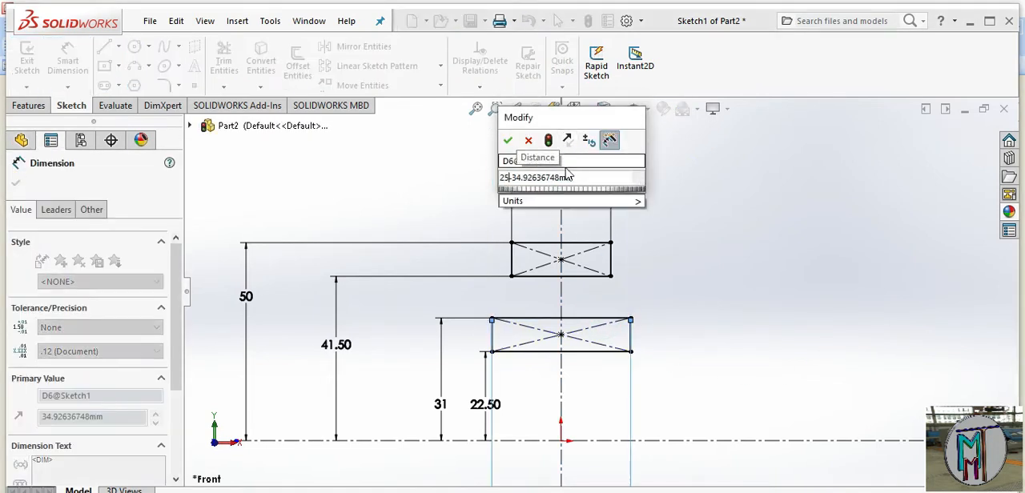
pyautogui.moveTo(585, 179); pyautogui.dragTo(458, 202)
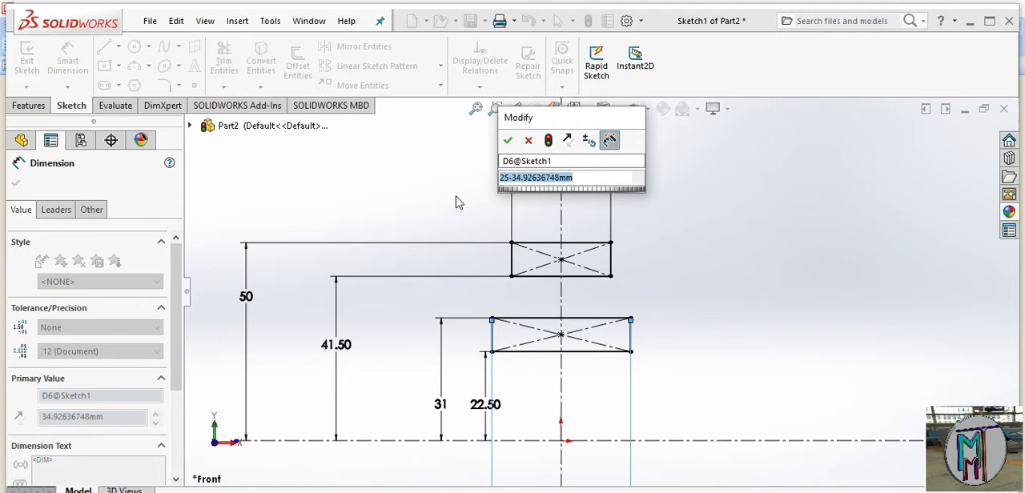
pyautogui.write('25')
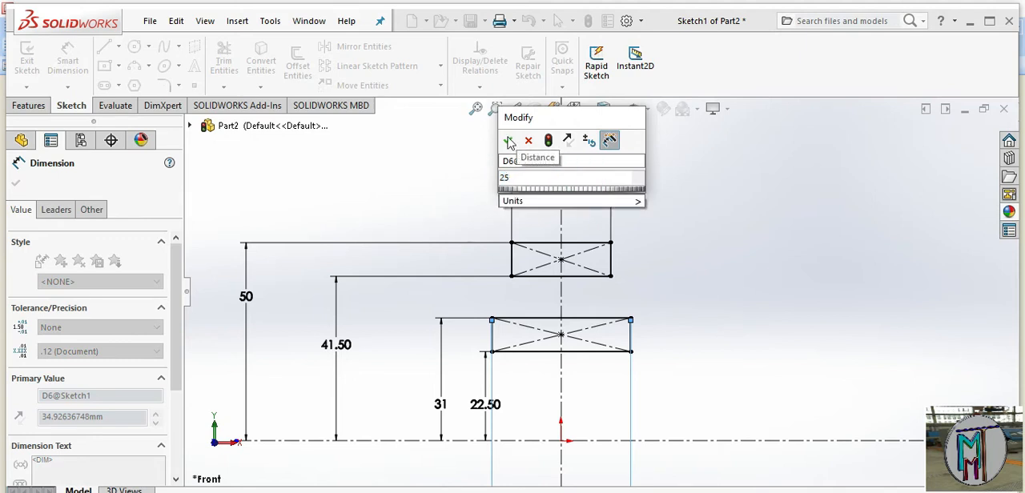
pyautogui.click(510, 143)
pyautogui.click(586, 318)
pyautogui.click(568, 177)
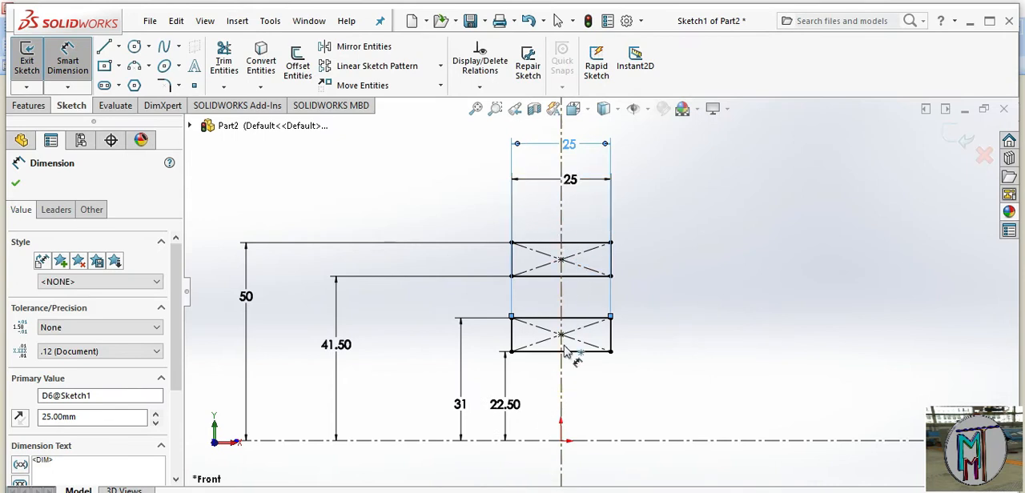
# Return from the reference drawing to SOLIDWORKS and sketch a circle about 21.6 mm in diameter, centered on the vertical centerline between the rectangles
pyautogui.scroll(-1, 595, 362)
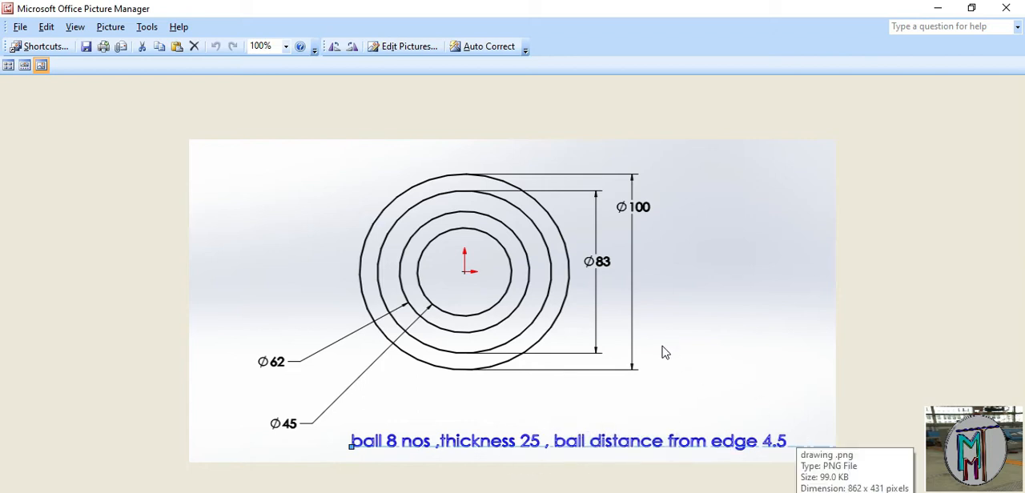
pyautogui.click(602, 492)
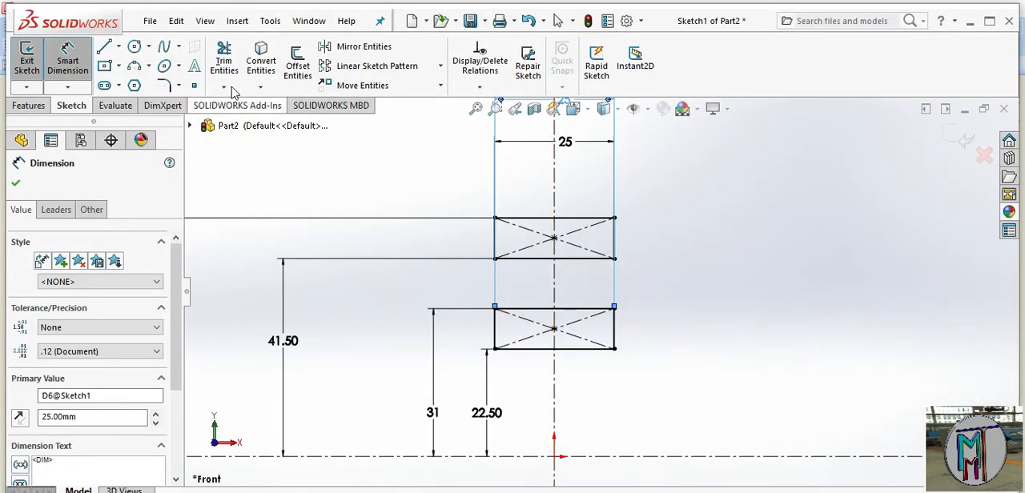
pyautogui.click(135, 46)
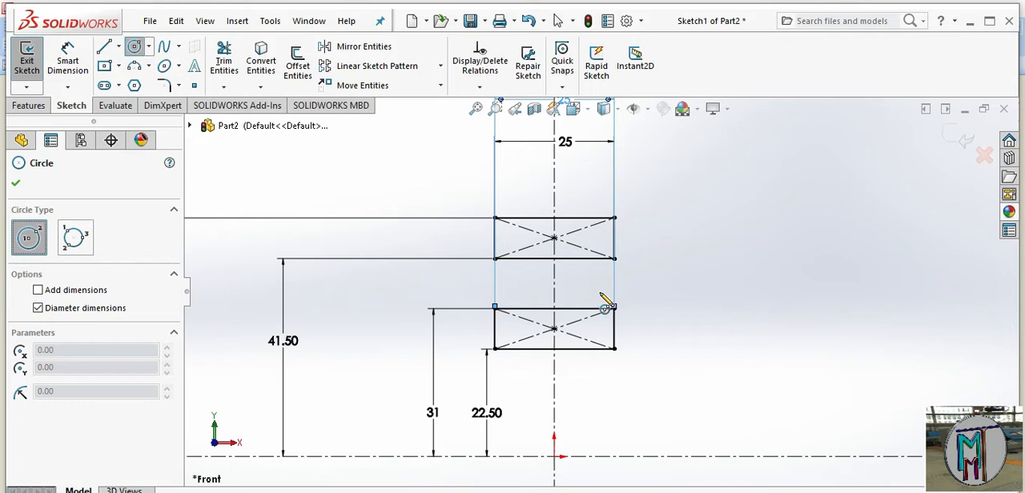
pyautogui.scroll(-2, 601, 294)
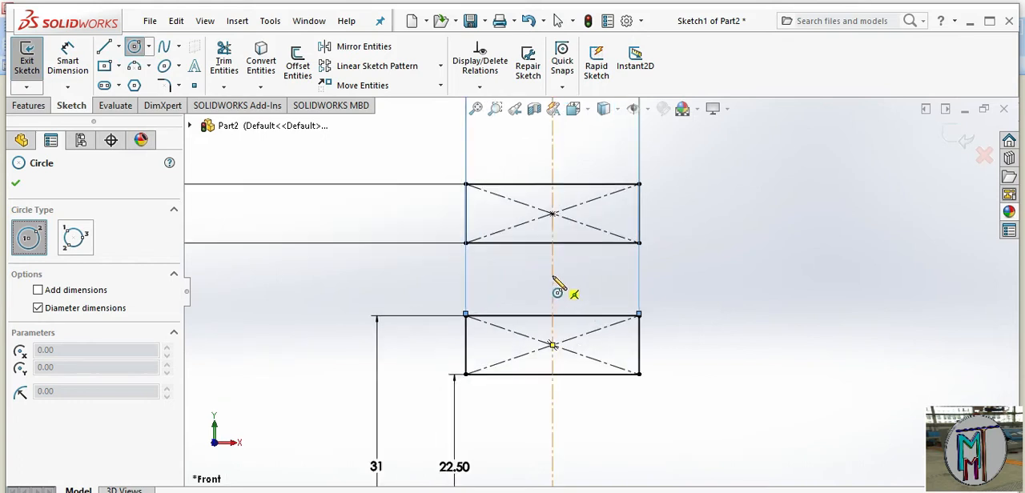
pyautogui.click(553, 277)
pyautogui.click(585, 353)
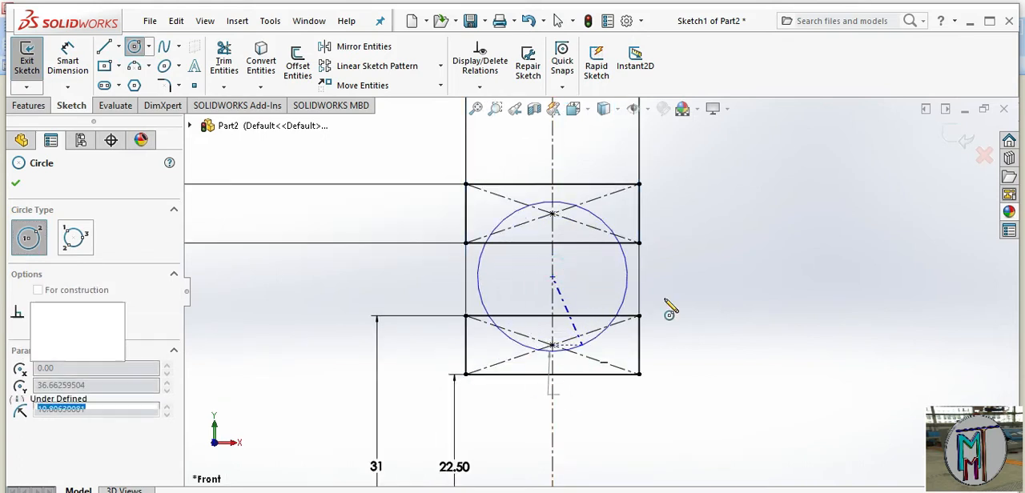
# Dimension the circle's diameter as 16 mm
pyautogui.rightClick(780, 224)
pyautogui.click(944, 189)
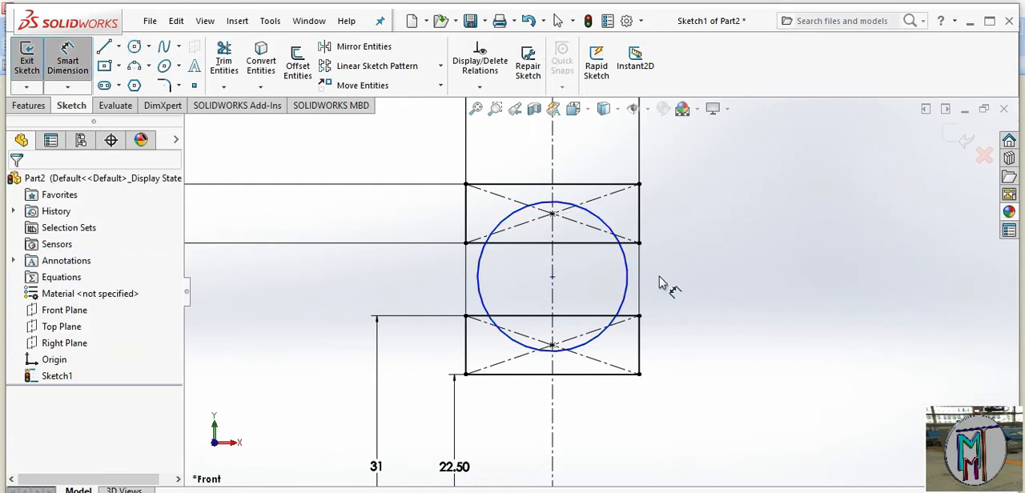
pyautogui.click(629, 278)
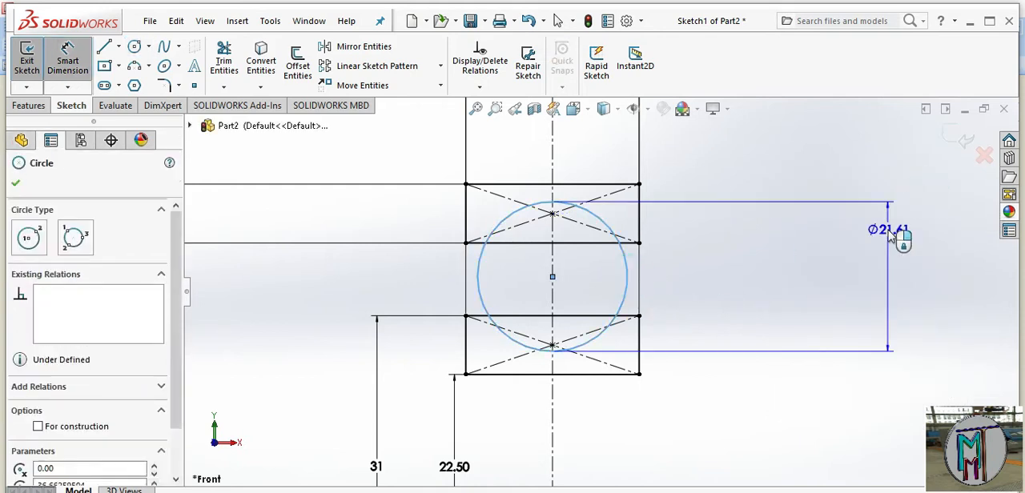
pyautogui.click(895, 256)
pyautogui.write('15')
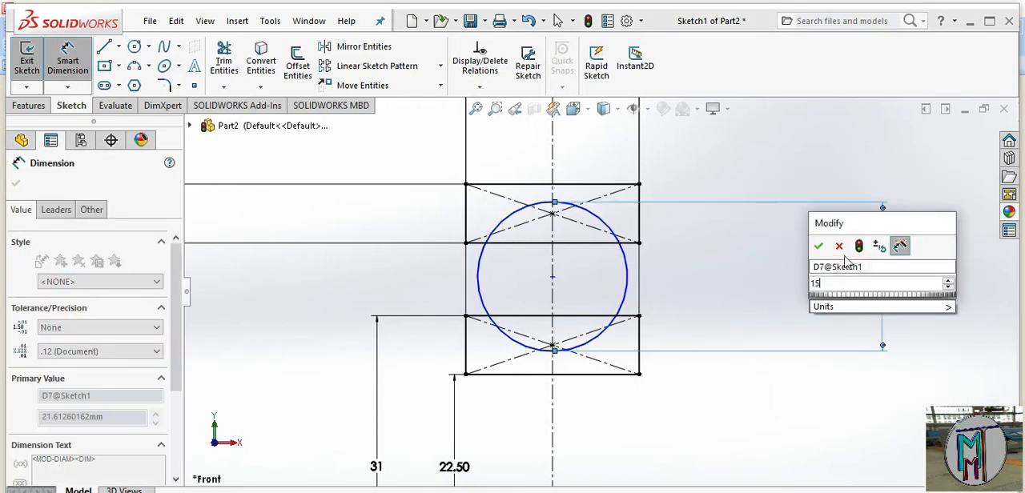
pyautogui.press('BackSpace')
pyautogui.write('6')
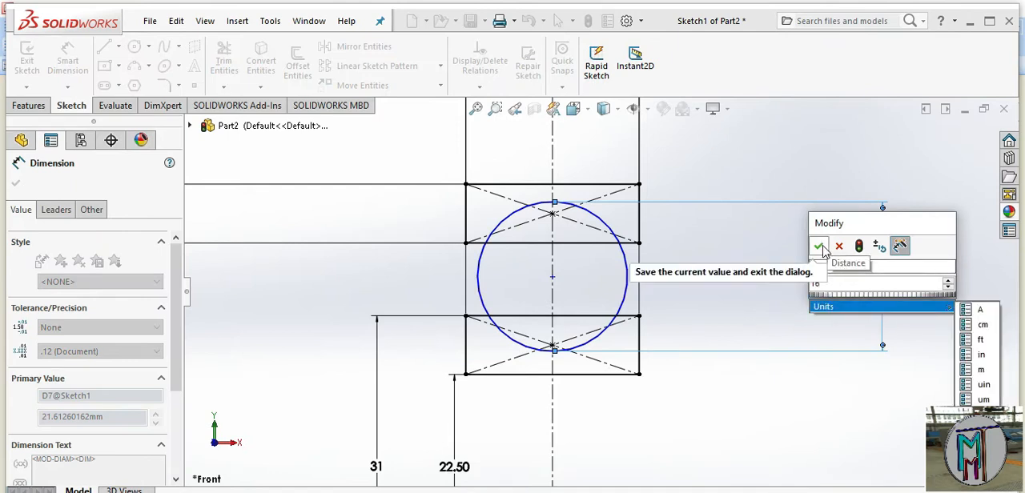
pyautogui.click(818, 245)
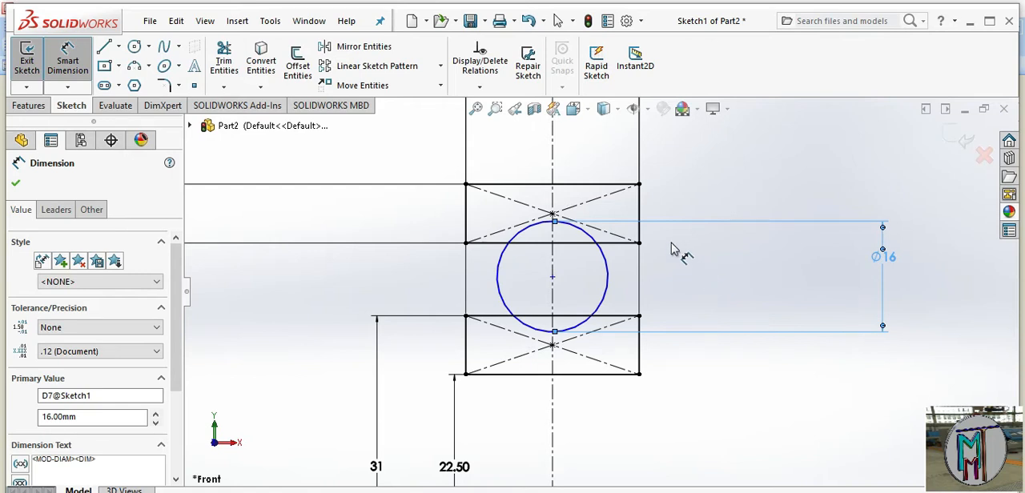
pyautogui.scroll(-1, 687, 232)
pyautogui.rightClick(715, 178)
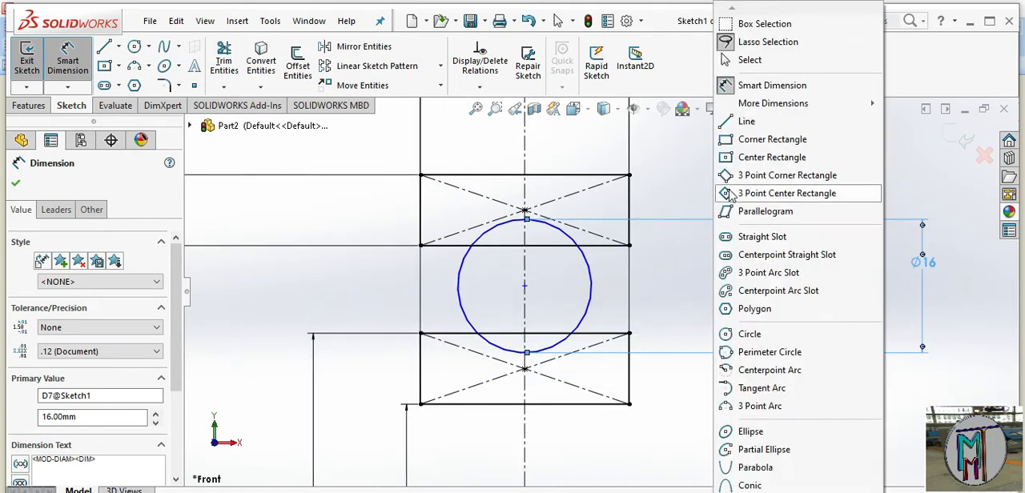
pyautogui.click(759, 65)
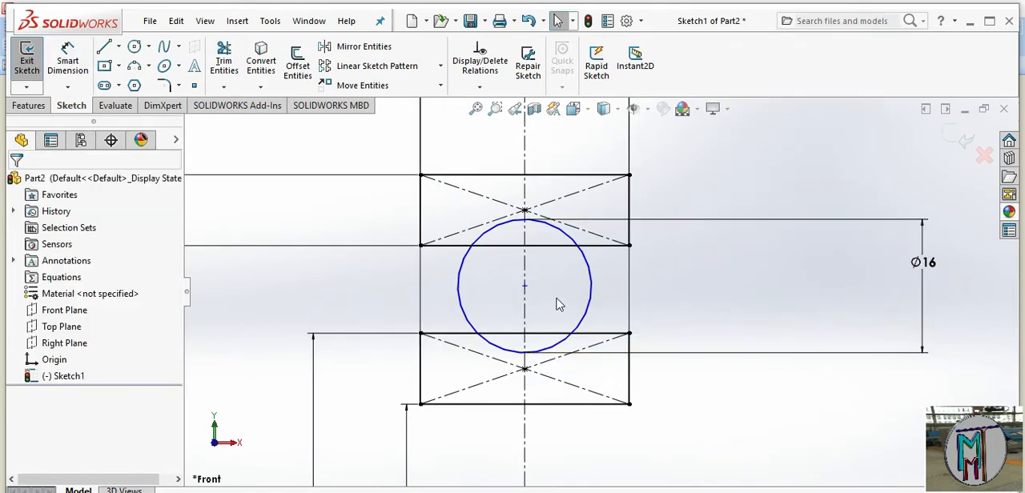
pyautogui.click(524, 287)
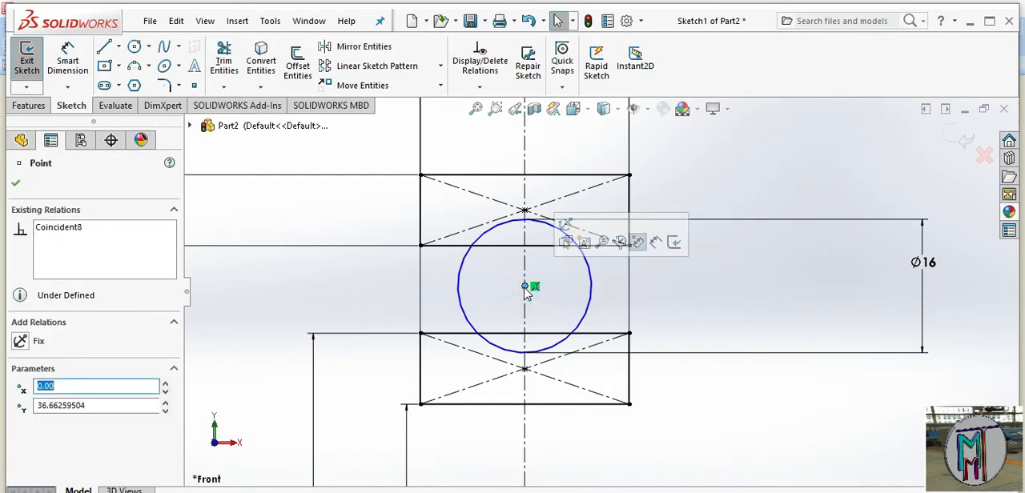
pyautogui.keyDown('ctrl'); pyautogui.click(541, 246); pyautogui.keyUp('ctrl')
pyautogui.keyDown('ctrl'); pyautogui.click(551, 334); pyautogui.keyUp('ctrl')
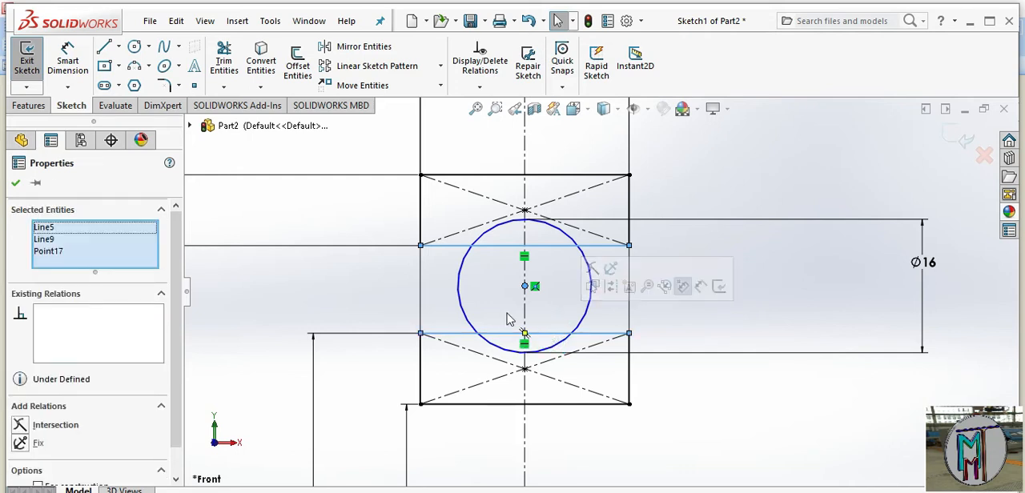
pyautogui.click(16, 184)
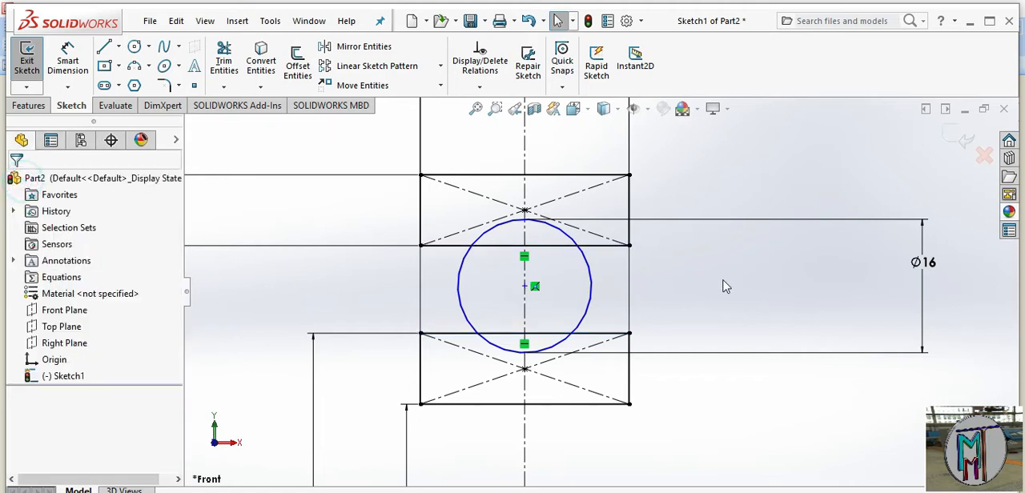
pyautogui.click(747, 410)
pyautogui.scroll(3, 679, 415)
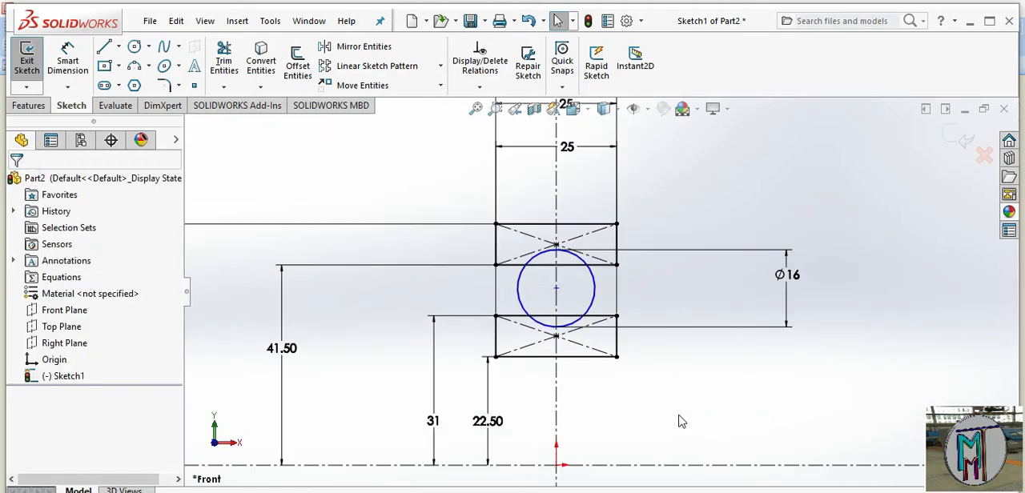
# Check the ball specifications in the reference drawing in Microsoft Office Picture Manager and return to SOLIDWORKS
pyautogui.hotkey('alt', 'Tab')
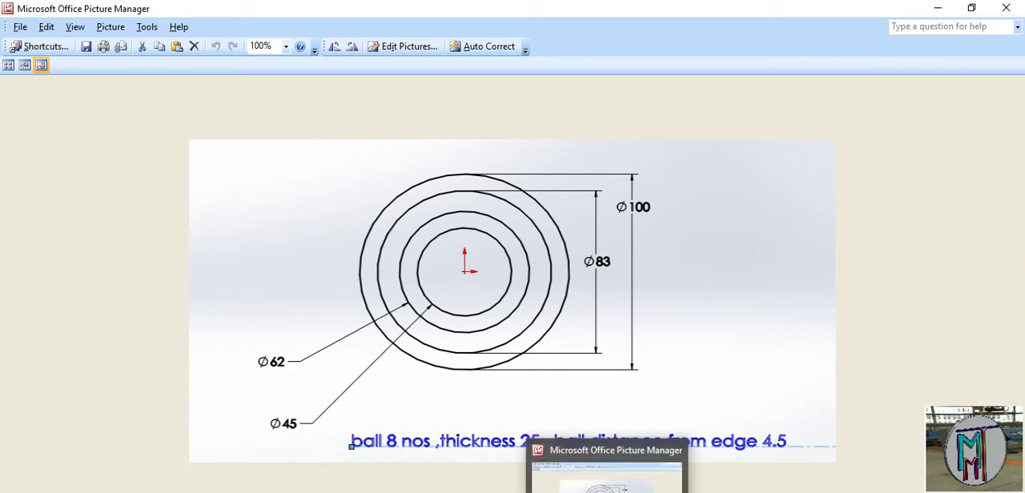
pyautogui.click(624, 492)
pyautogui.press('space')
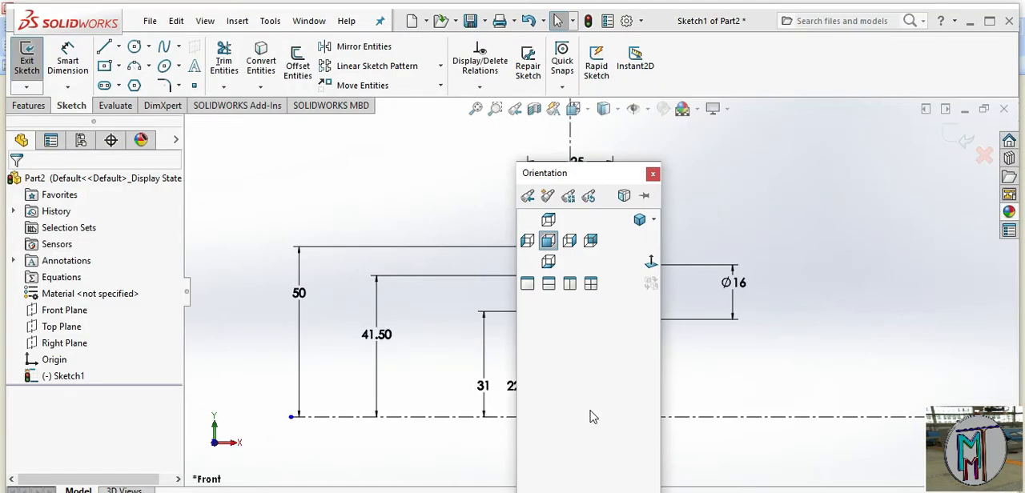
pyautogui.click(653, 174)
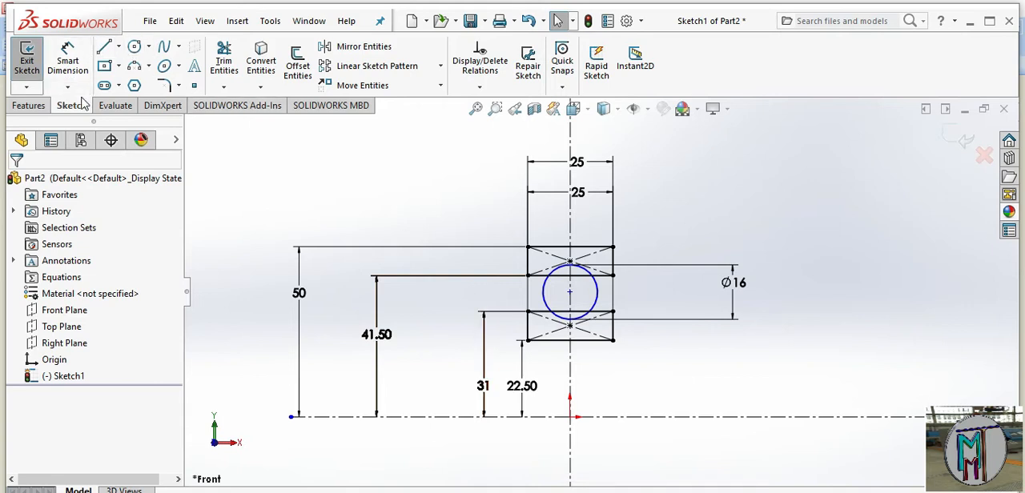
# Dimension the vertical distance between the circle's center and the lower rectangle's upper edge, placing it outside the rectangles beside the diameter dimension
pyautogui.click(73, 60)
pyautogui.scroll(-5, 588, 309)
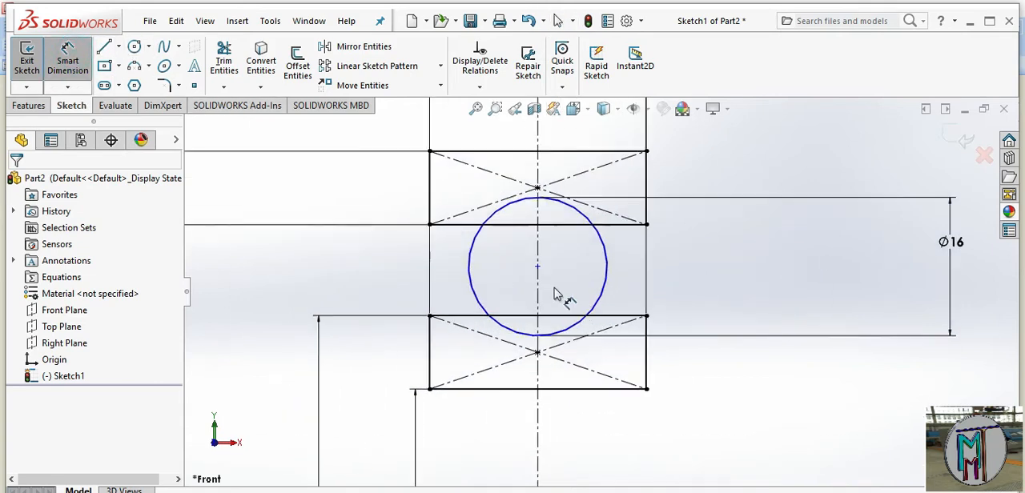
pyautogui.click(537, 267)
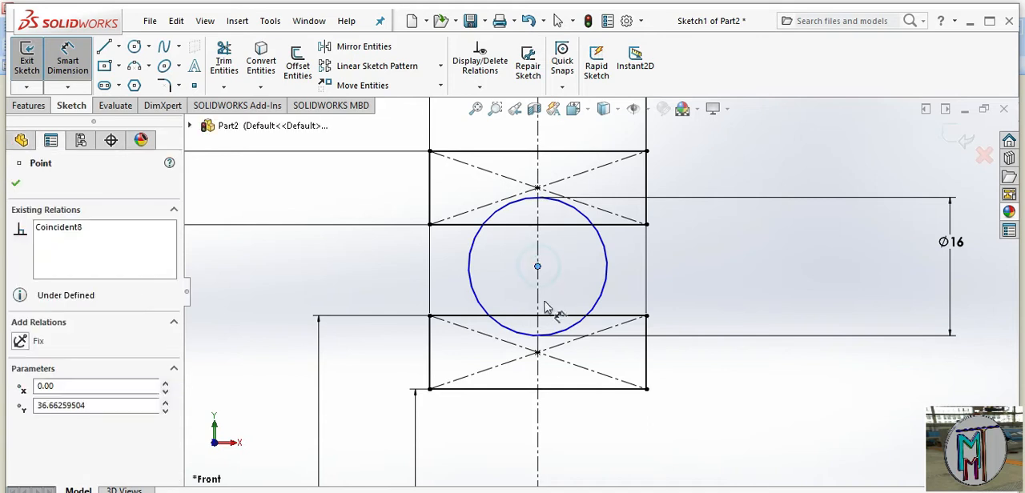
pyautogui.click(548, 316)
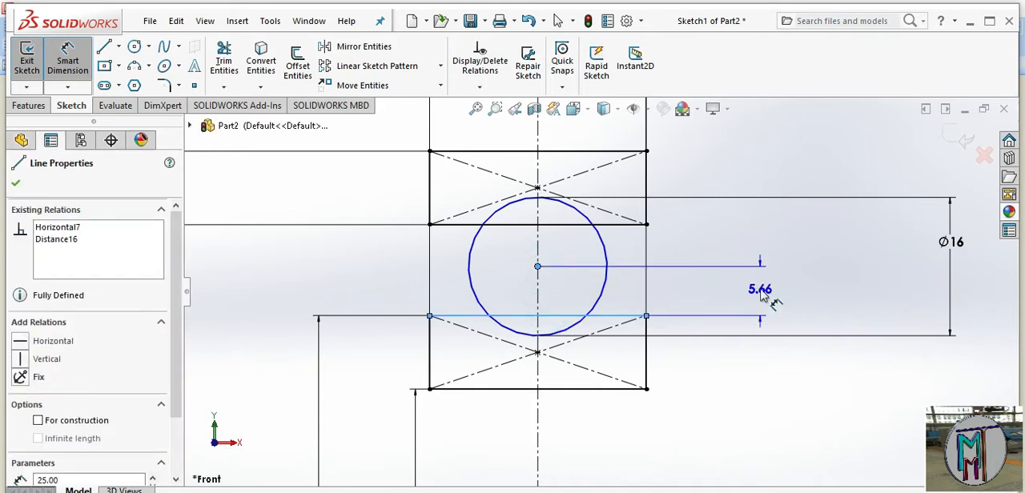
pyautogui.click(759, 289)
pyautogui.click(761, 289)
pyautogui.write('55.66259504mm')
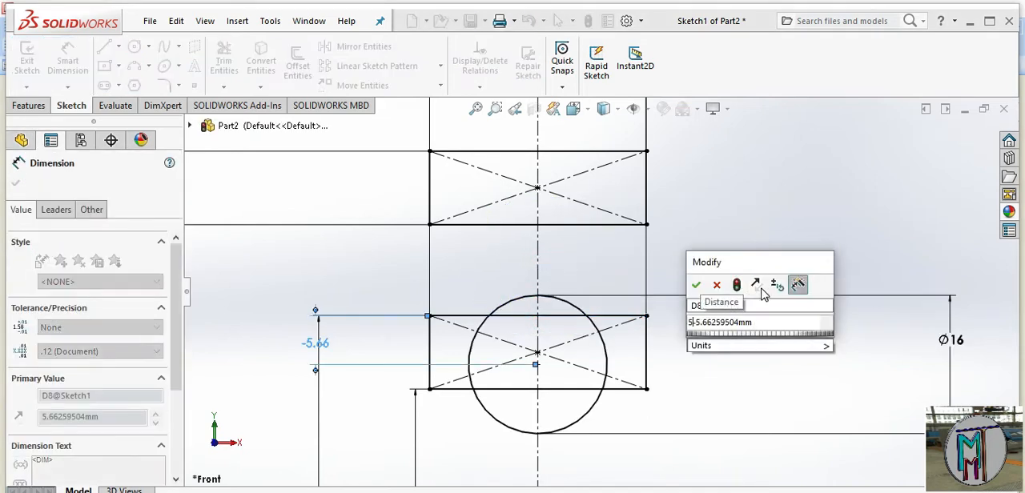
pyautogui.write('.25')
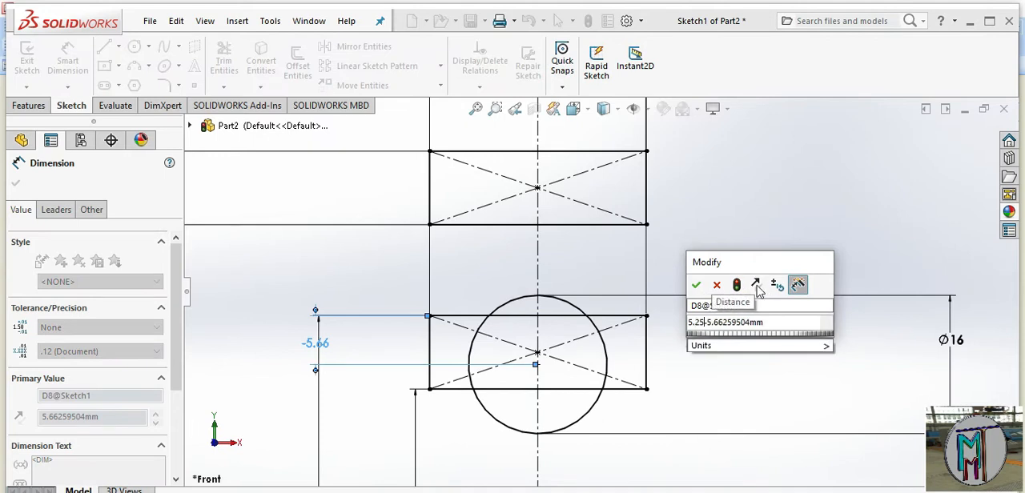
pyautogui.moveTo(779, 322); pyautogui.dragTo(710, 324)
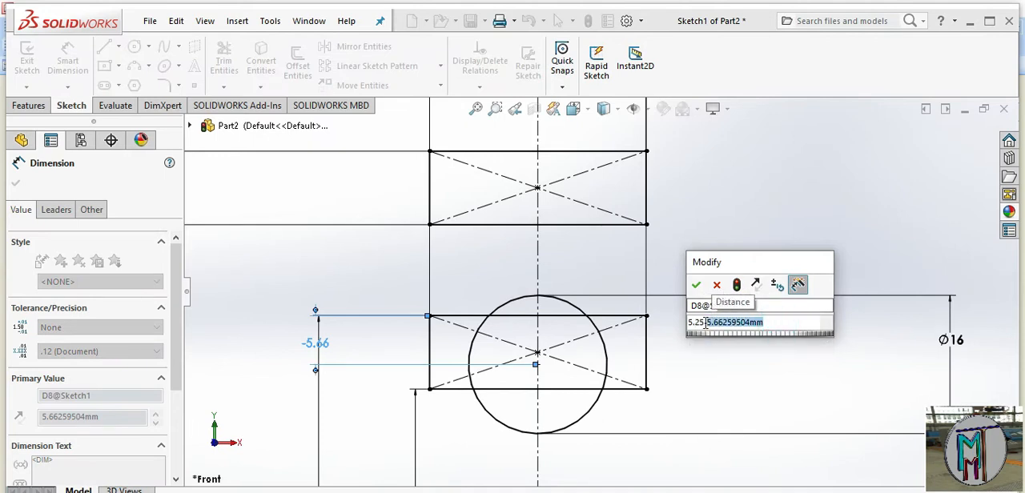
pyautogui.click(705, 322)
pyautogui.press('BackSpace')
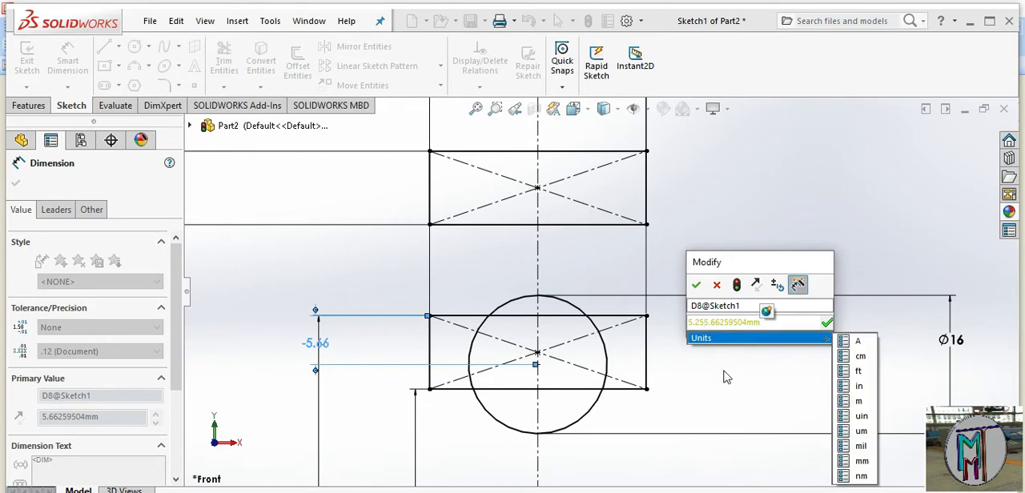
pyautogui.click(789, 322)
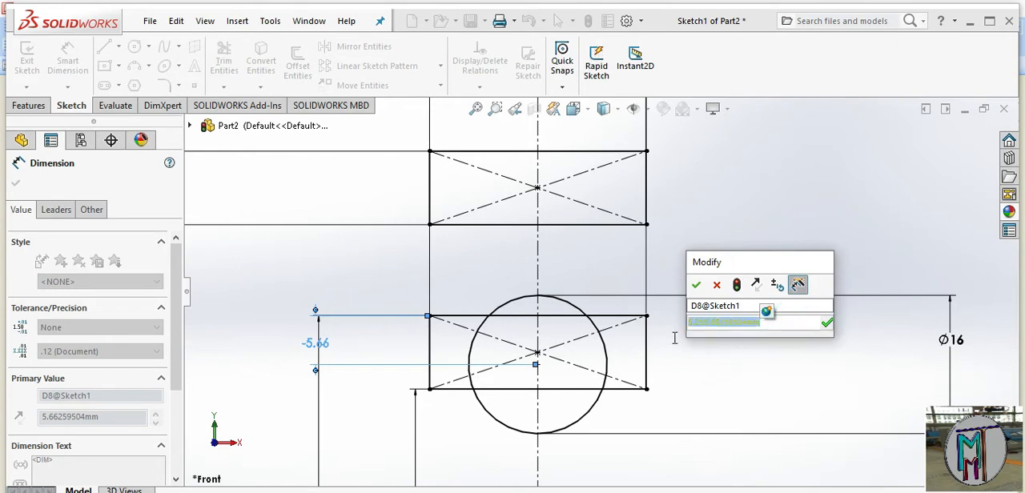
pyautogui.click(673, 340)
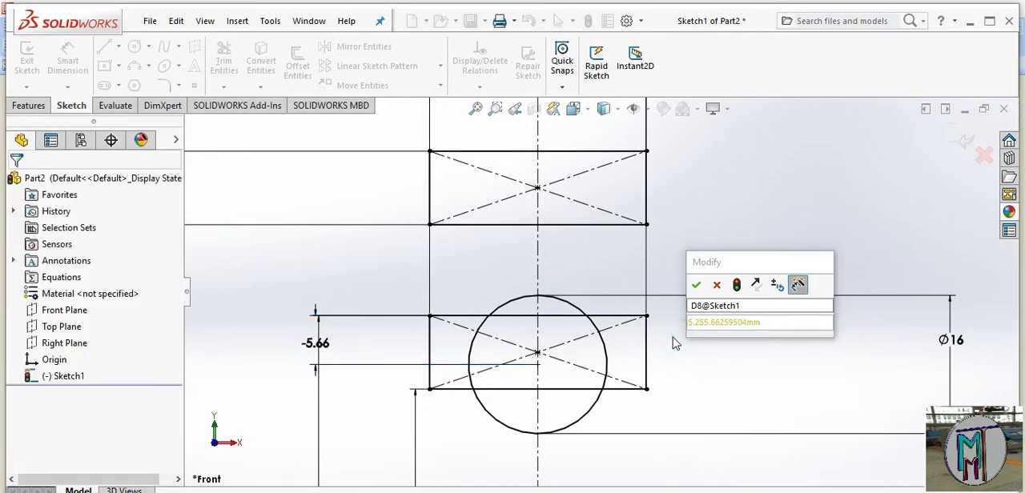
pyautogui.click(717, 286)
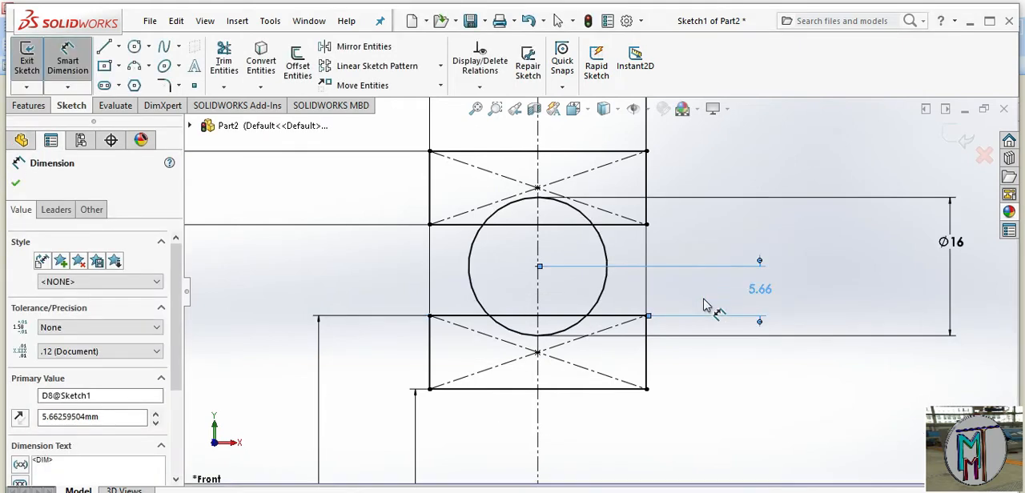
# Set the distance from the circle's center to the lower rectangle's upper edge to 5.25 mm
pyautogui.doubleClick(760, 290)
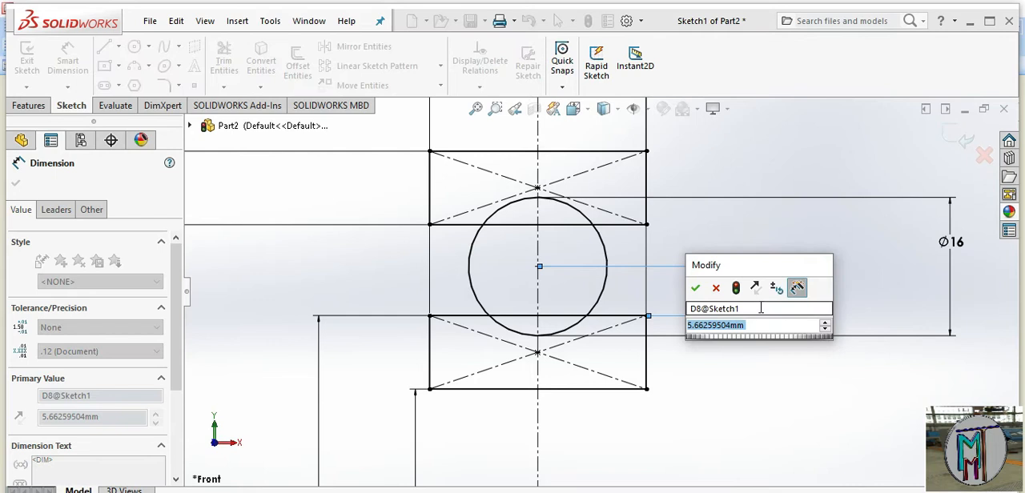
pyautogui.write('5.25')
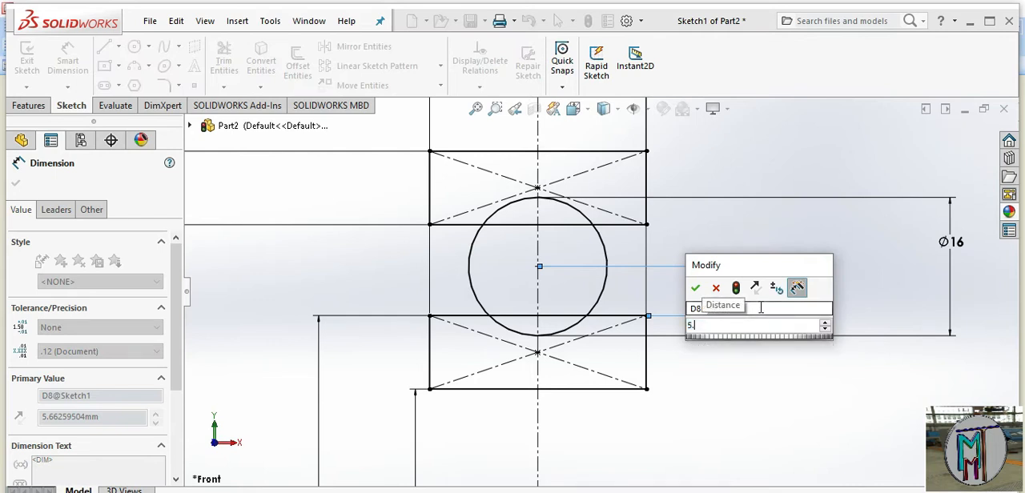
pyautogui.click(695, 287)
pyautogui.click(703, 380)
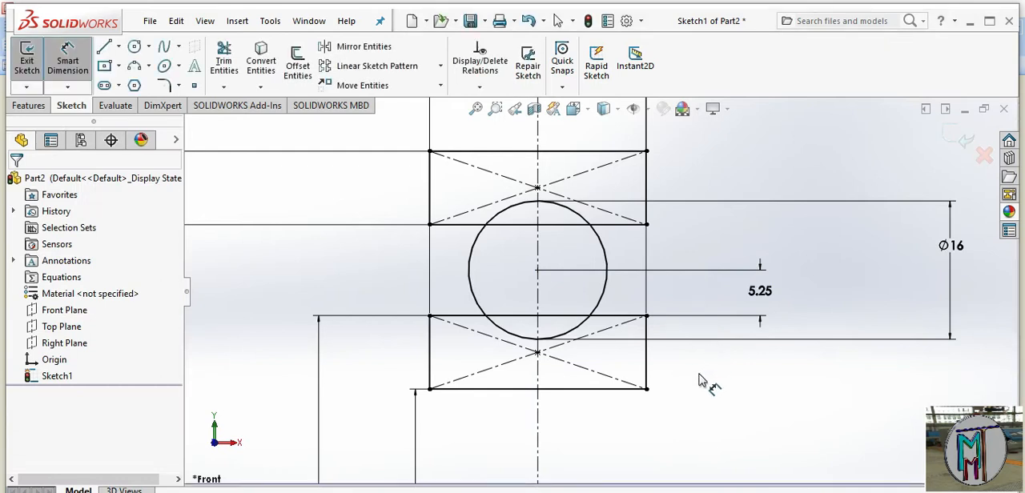
# Trim the circle's side arcs between the rectangles and the edge segments inside the circle, leaving a curved groove in each ring section
pyautogui.scroll(-2, 676, 271)
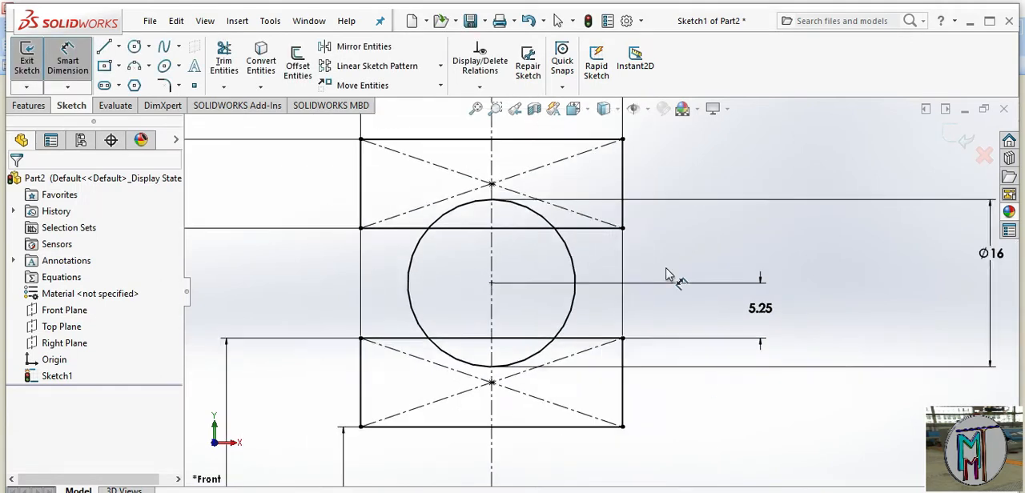
pyautogui.scroll(1, 665, 272)
pyautogui.press('space')
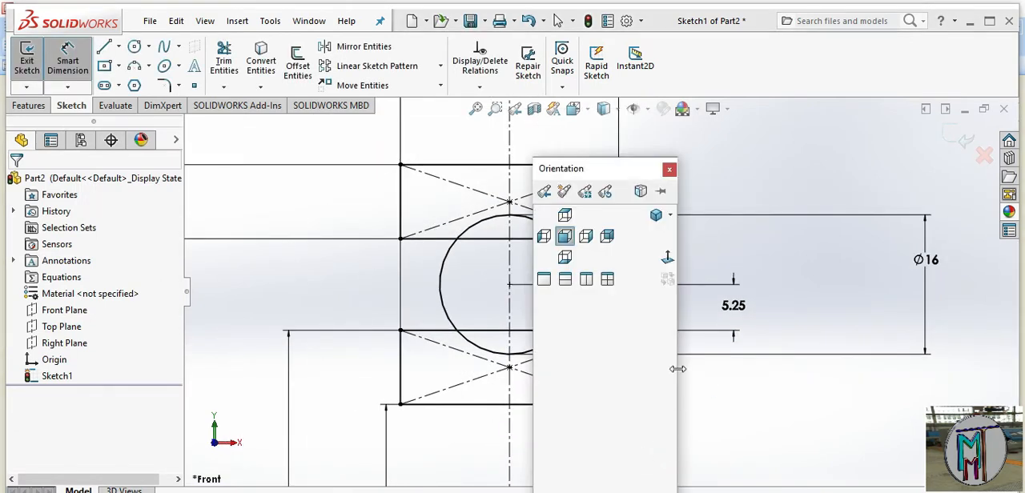
pyautogui.click(671, 170)
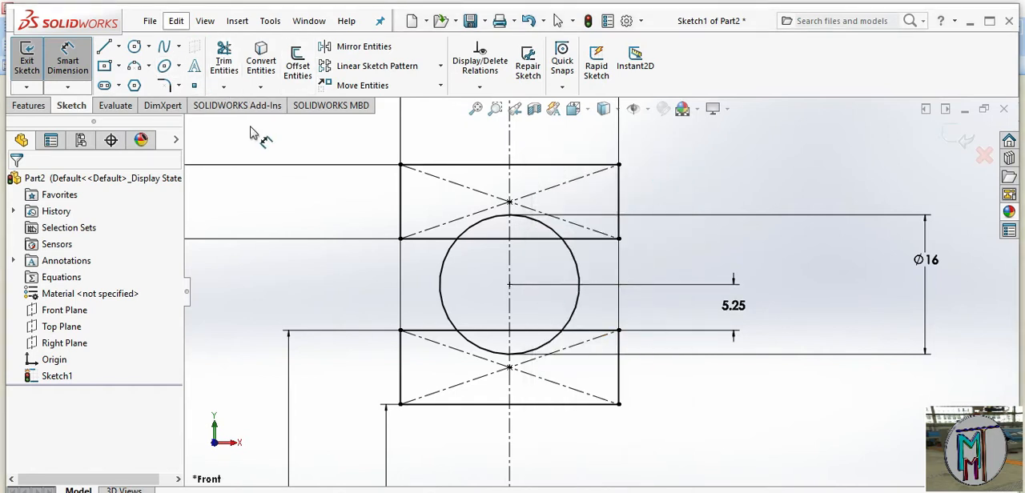
pyautogui.click(224, 60)
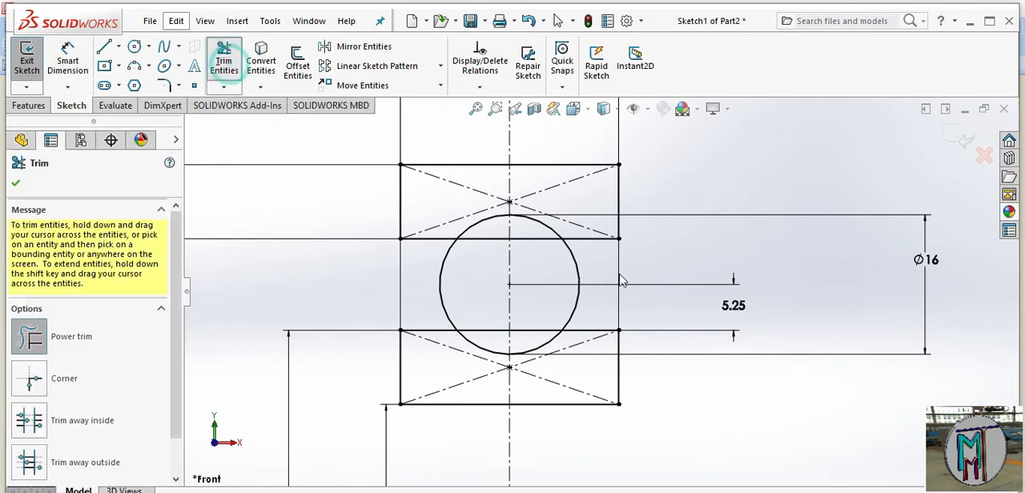
pyautogui.scroll(3, 568, 240)
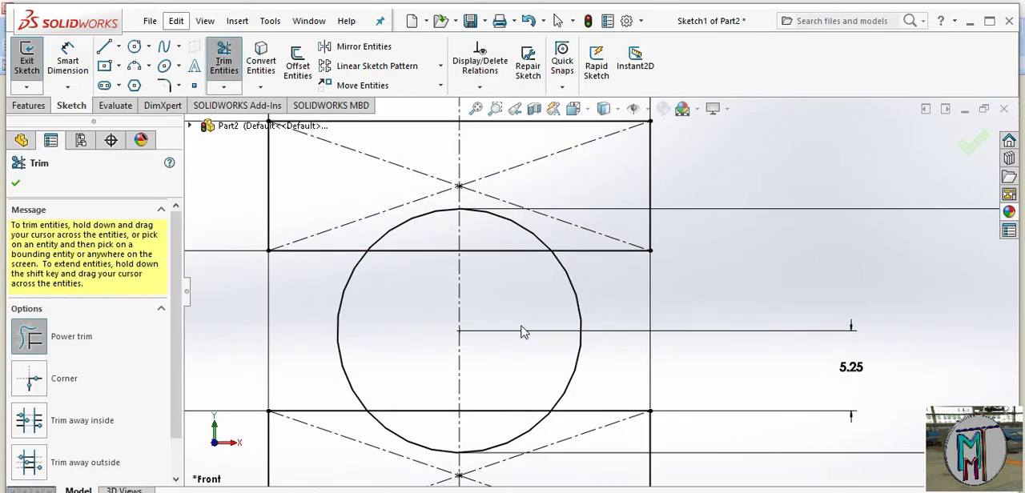
pyautogui.moveTo(426, 302); pyautogui.dragTo(332, 297)
pyautogui.moveTo(561, 298); pyautogui.dragTo(583, 304)
pyautogui.moveTo(518, 389)
pyautogui.mouseDown()
pyautogui.moveTo(463, 429)
pyautogui.moveTo(421, 403)
pyautogui.mouseUp()
pyautogui.moveTo(435, 295)
pyautogui.mouseDown()
pyautogui.moveTo(440, 258)
pyautogui.moveTo(484, 258)
pyautogui.moveTo(485, 283)
pyautogui.mouseUp()
pyautogui.scroll(5, 524, 325)
pyautogui.scroll(2, 577, 396)
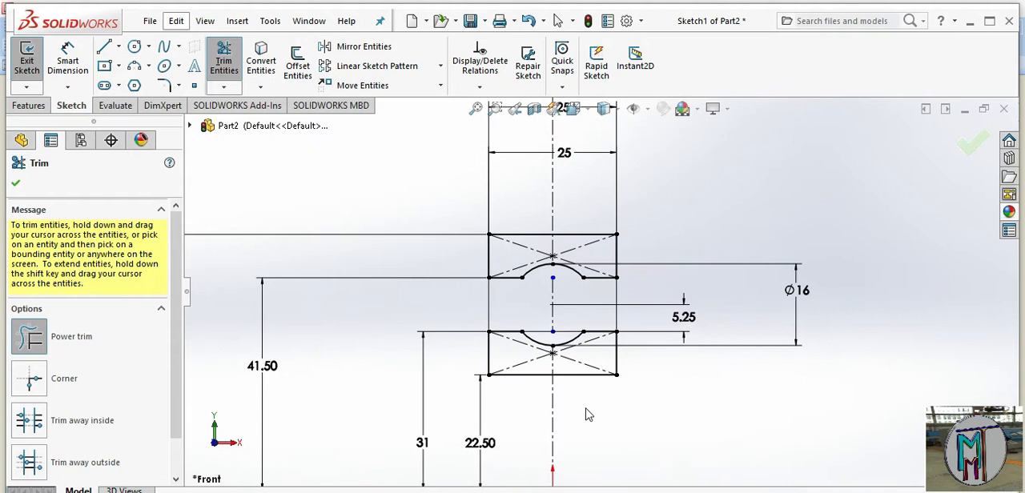
pyautogui.scroll(2, 588, 414)
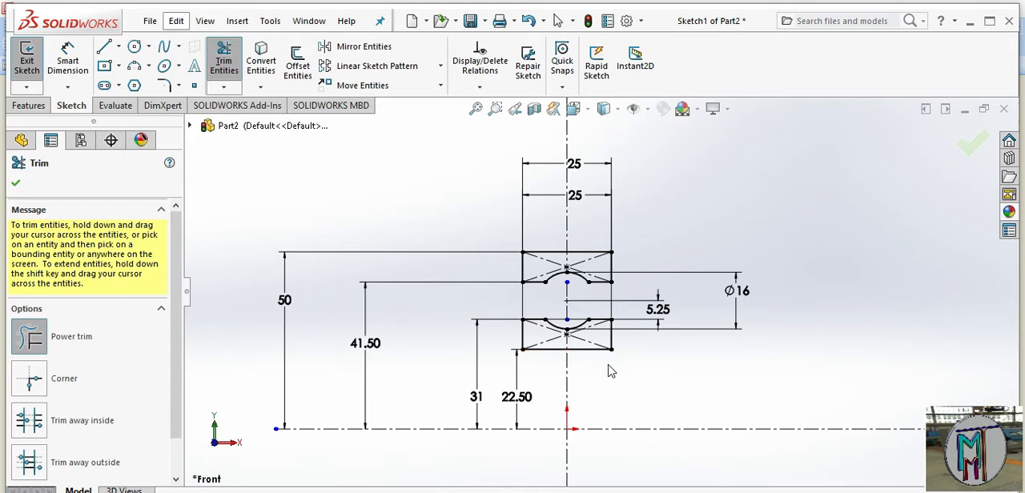
pyautogui.click(17, 185)
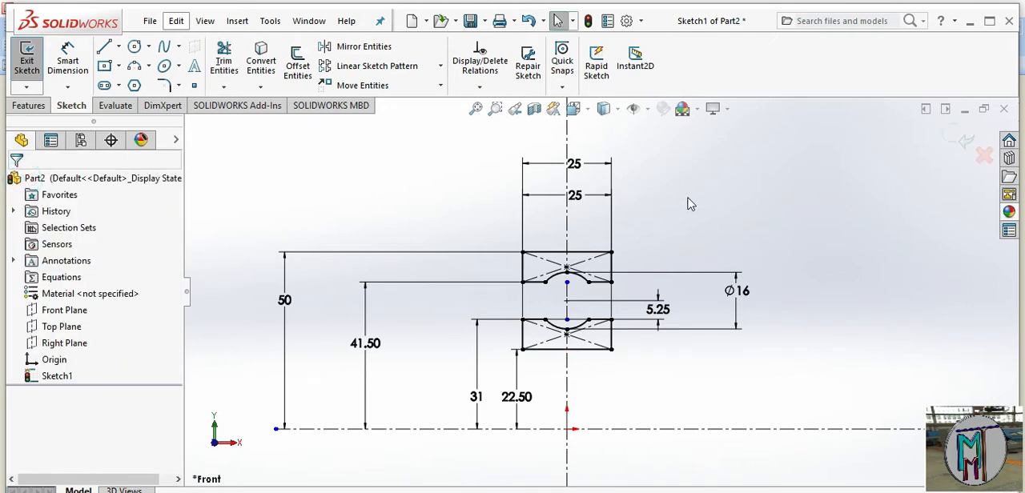
# Save the part as "1. outer ring" in the bearing folder on the Desktop
pyautogui.click(471, 22)
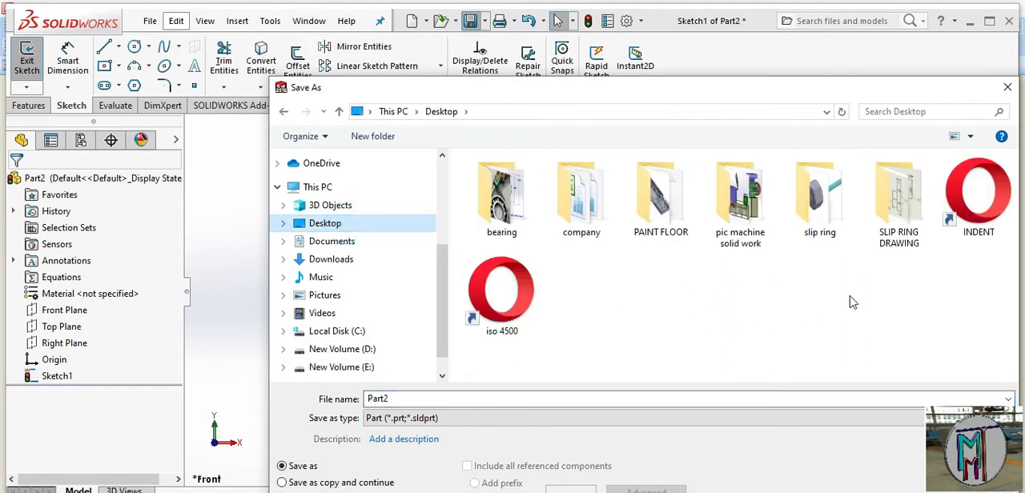
pyautogui.doubleClick(504, 204)
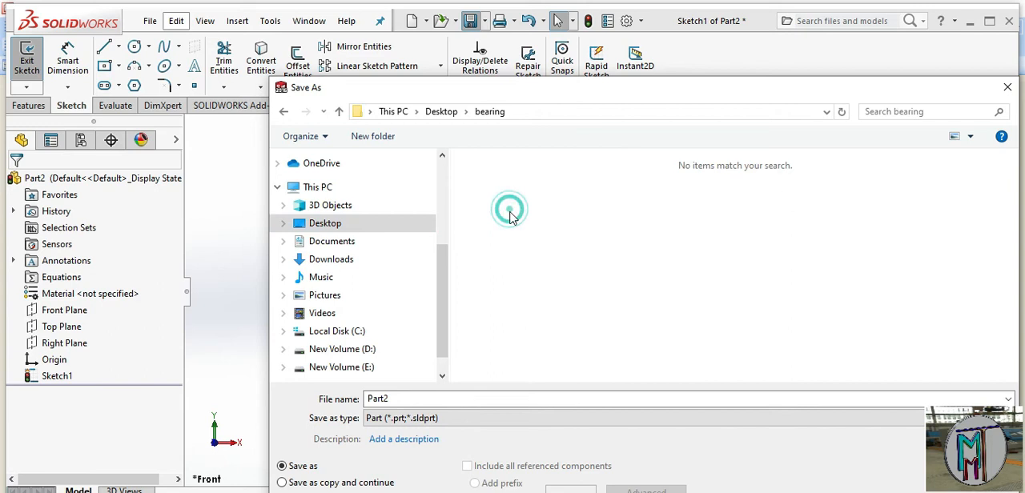
pyautogui.doubleClick(407, 398)
pyautogui.write('1. outer ring')
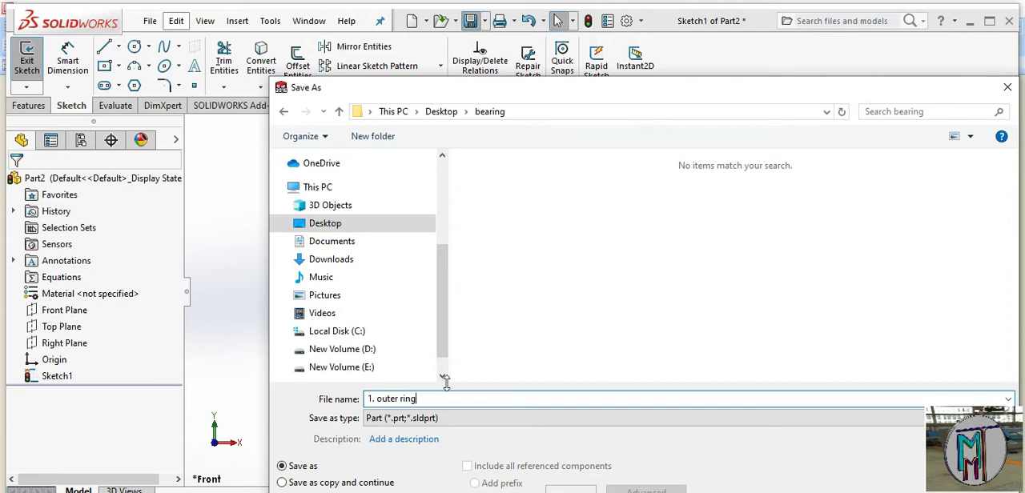
pyautogui.press('Return')
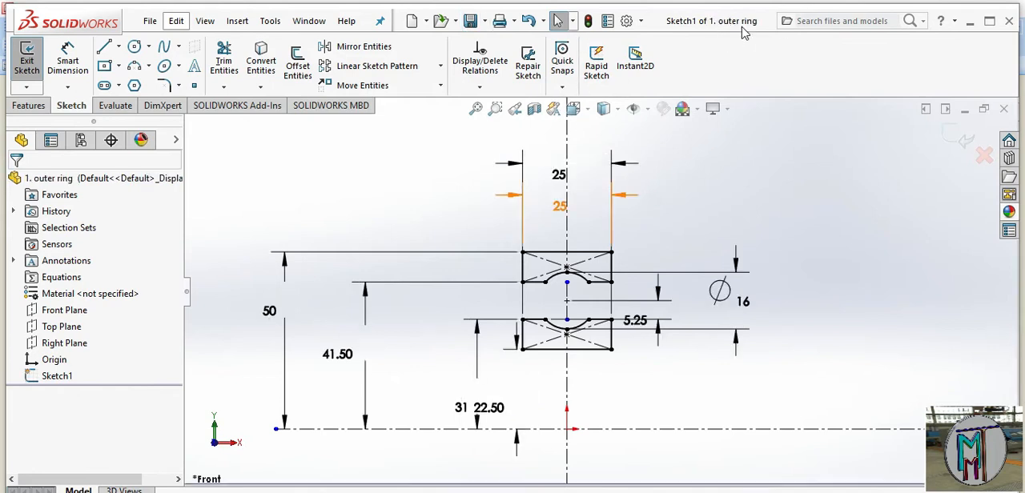
# Save the part under the new name "1. inner ring" in the bearing folder on the Desktop
pyautogui.click(485, 21)
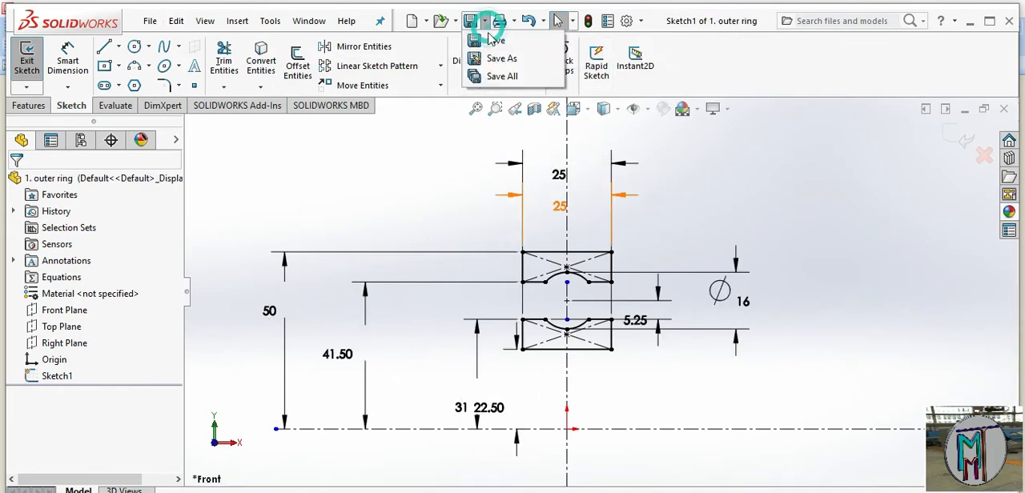
pyautogui.click(501, 58)
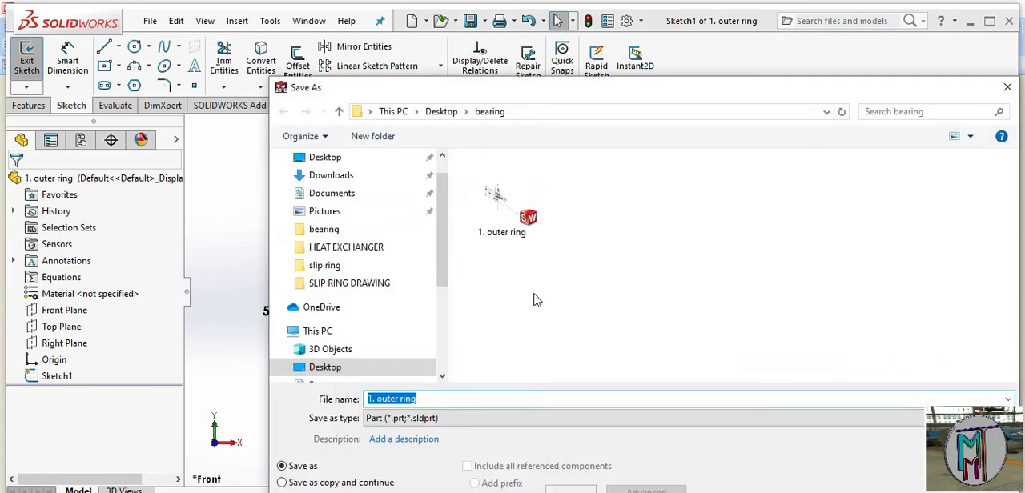
pyautogui.click(394, 399)
pyautogui.click(402, 399)
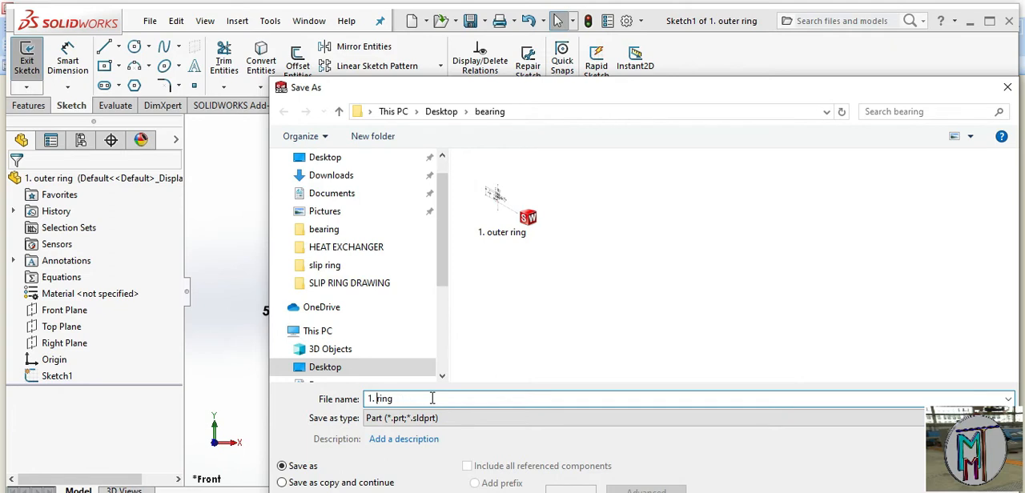
pyautogui.write('inn')
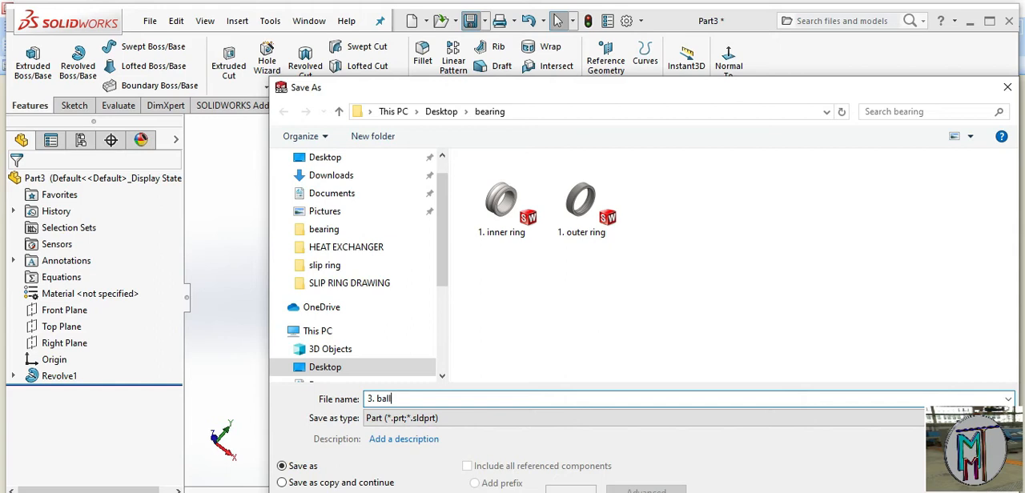
# Save the revolved ball part as "3. ball" in the bearing folder on the Desktop
pyautogui.press('Return')
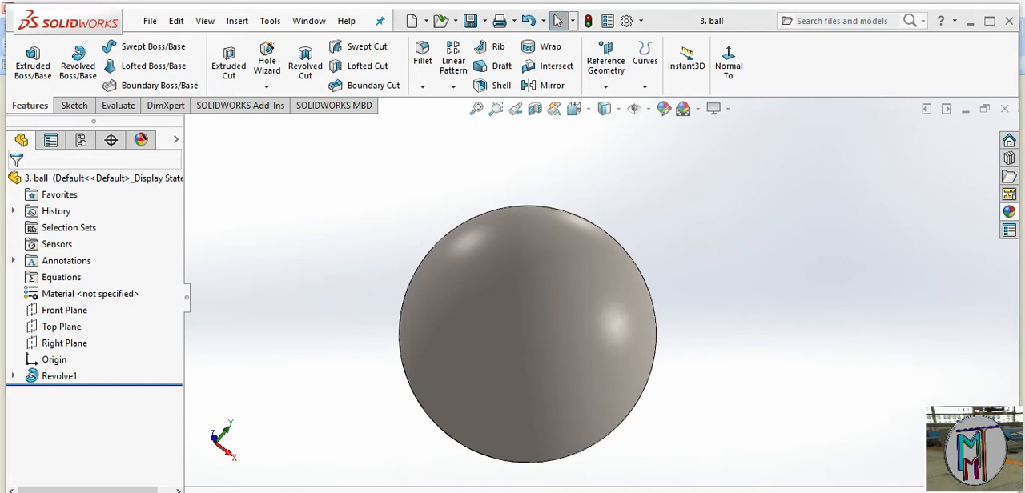
# Switch to Picture Manager, look through the bearing and caliper measurement photos, and return to the ball part in SOLIDWORKS
pyautogui.hotkey('alt', 'Tab')
pyautogui.press('Right')
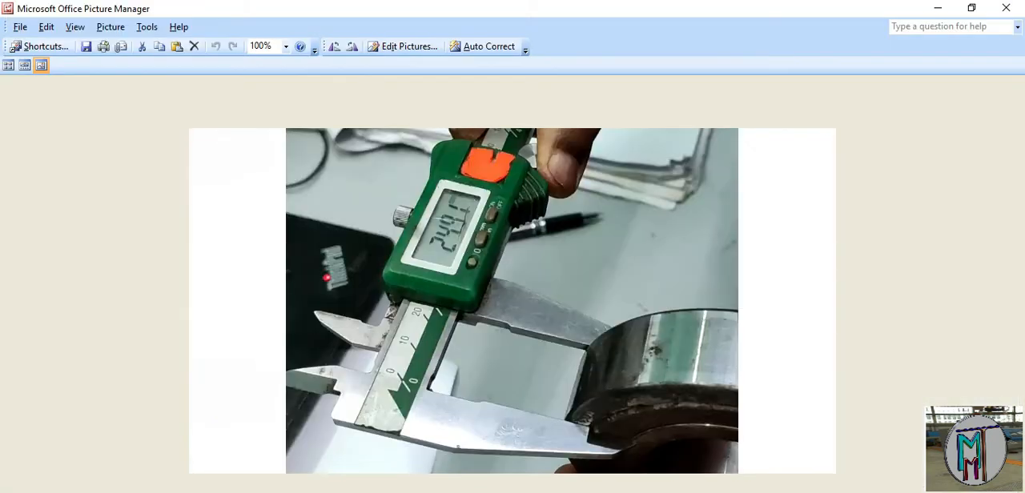
pyautogui.press('Right')
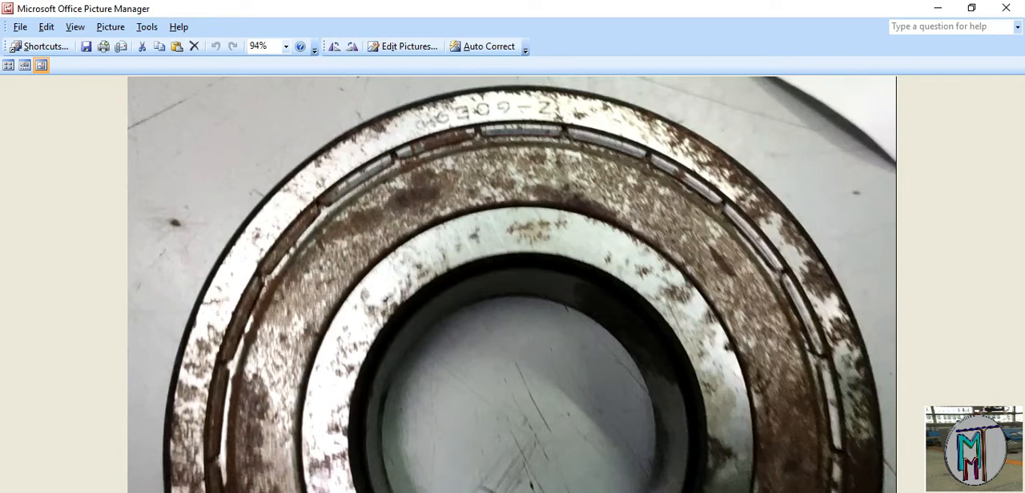
pyautogui.press('Left')
pyautogui.press('Left')
pyautogui.press('Left')
pyautogui.press('Left')
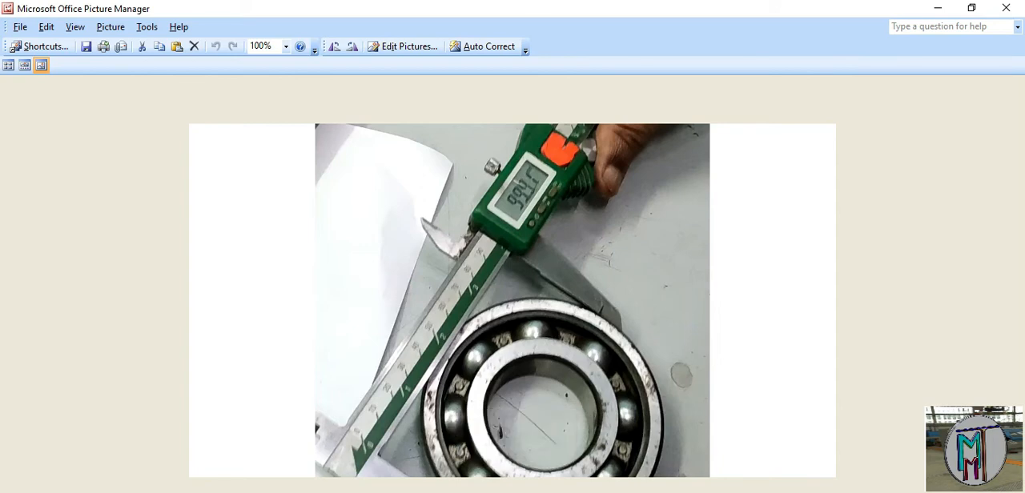
pyautogui.click(533, 492)
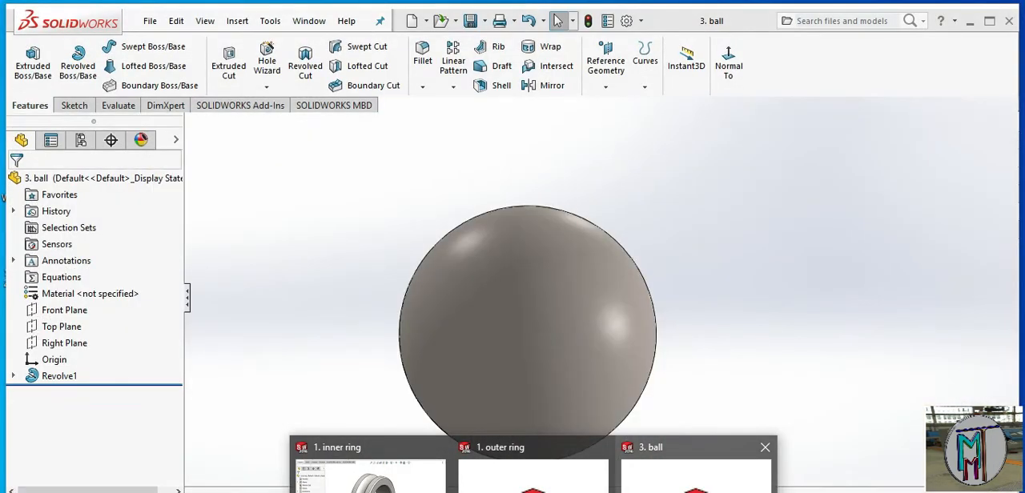
pyautogui.click(696, 477)
# Create a new part and start a sketch on the Front Plane
pyautogui.click(426, 20)
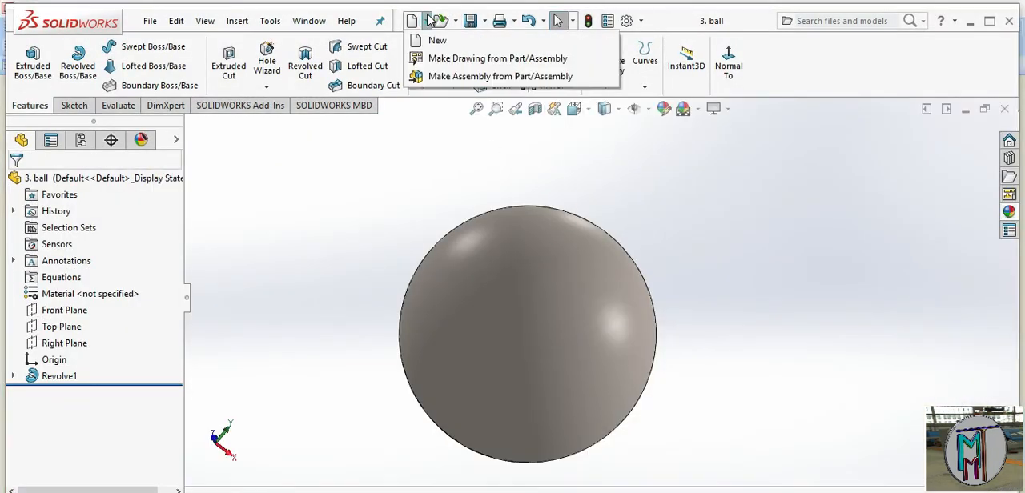
pyautogui.click(424, 42)
pyautogui.click(591, 473)
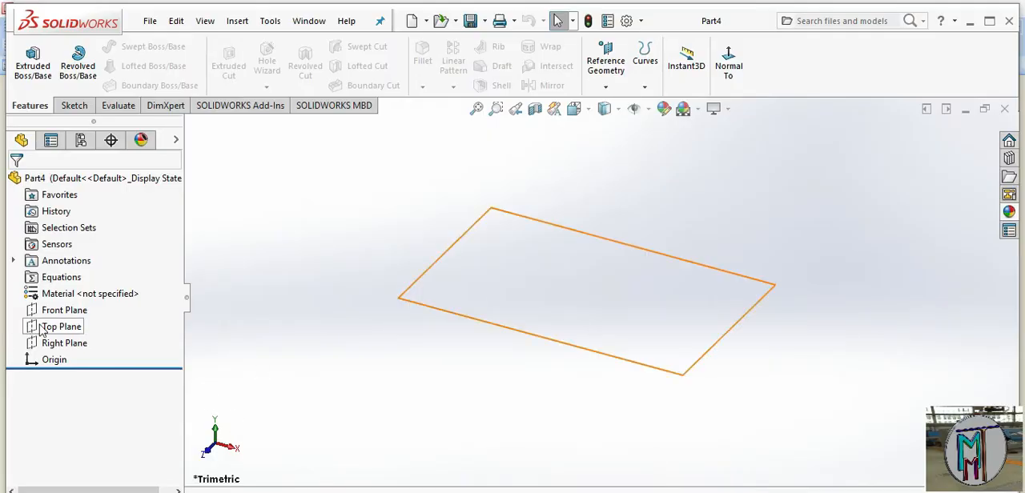
pyautogui.click(57, 313)
pyautogui.click(66, 290)
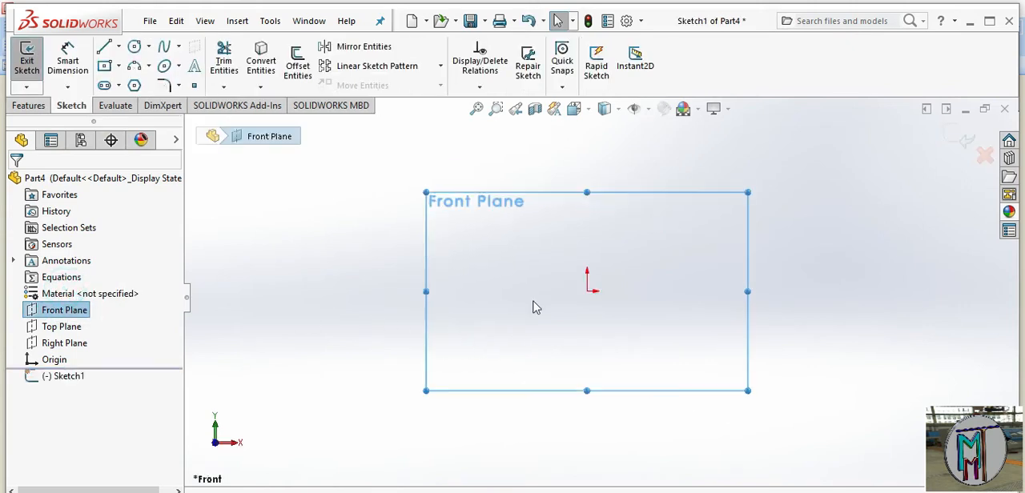
# Draw a circle about 162 mm in diameter centred on the origin
pyautogui.click(134, 46)
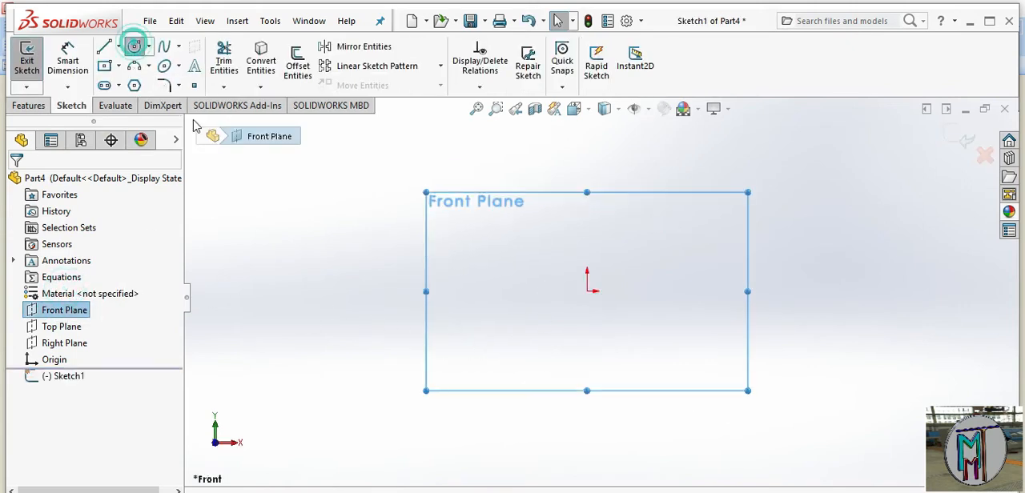
pyautogui.click(587, 290)
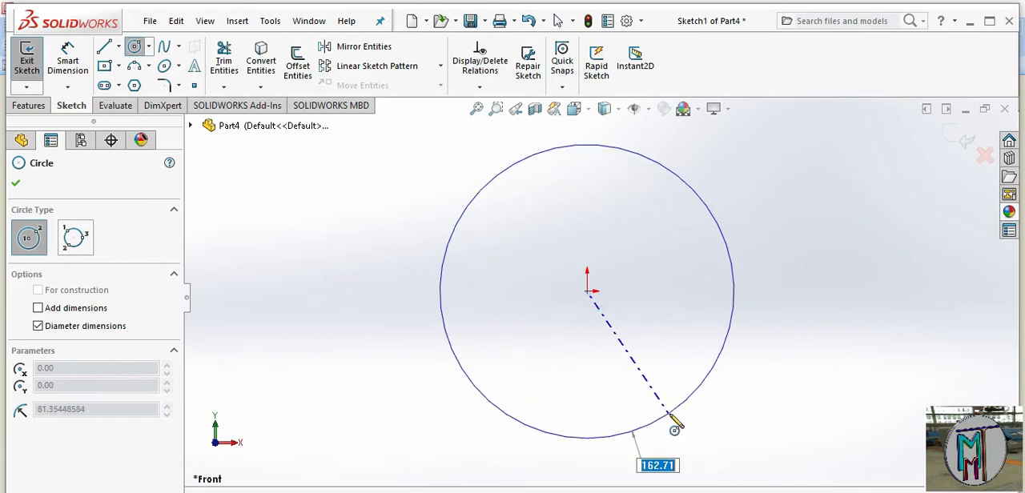
pyautogui.click(675, 421)
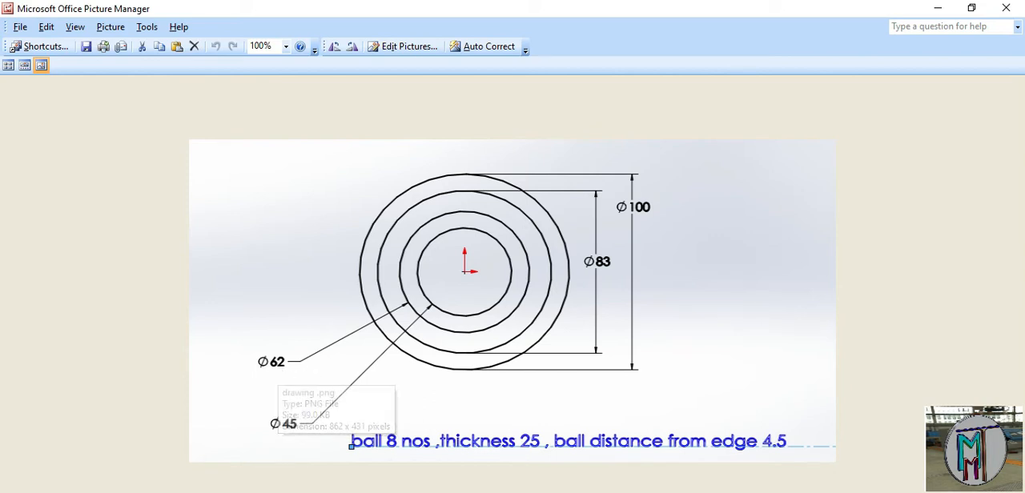
# Return from the reference drawing to the new part's sketch in SOLIDWORKS and dimension the circle's diameter as 72.5 mm
pyautogui.click(533, 492)
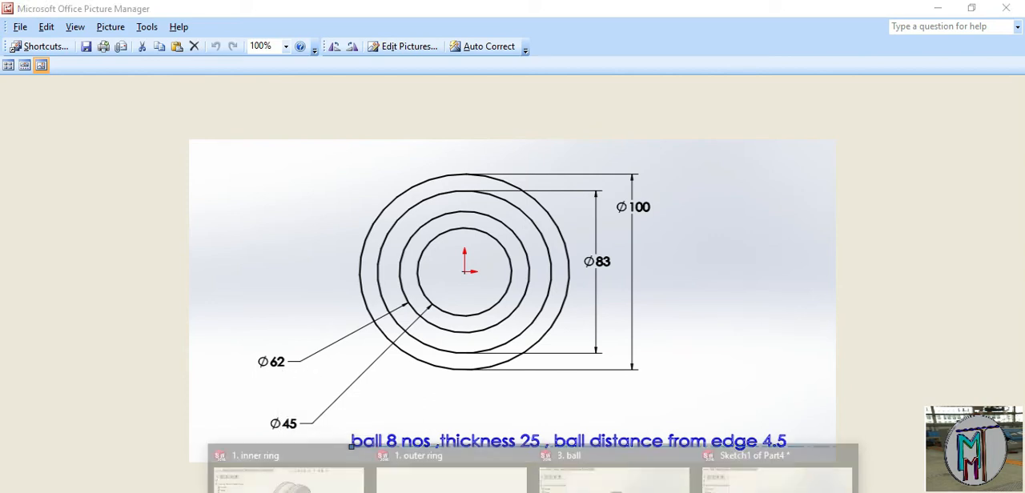
pyautogui.click(736, 457)
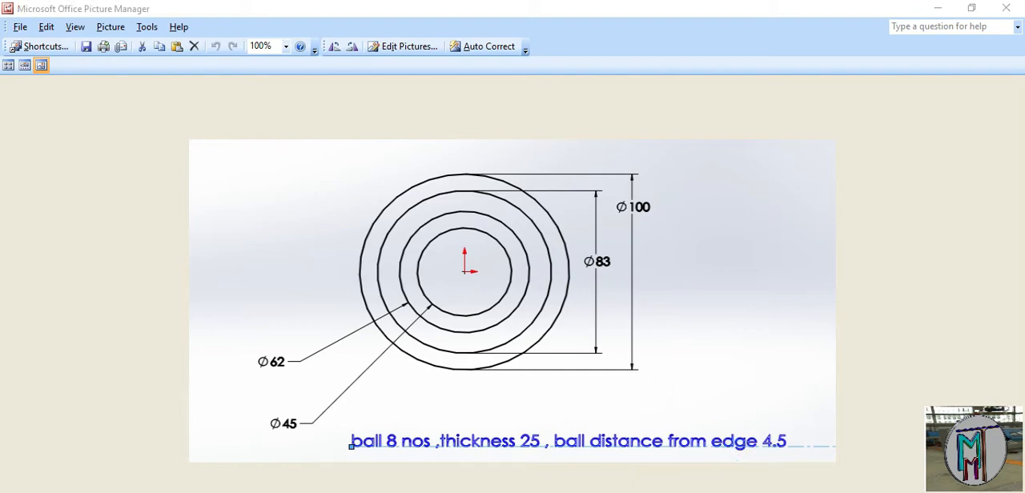
pyautogui.hotkey('alt', 'Tab')
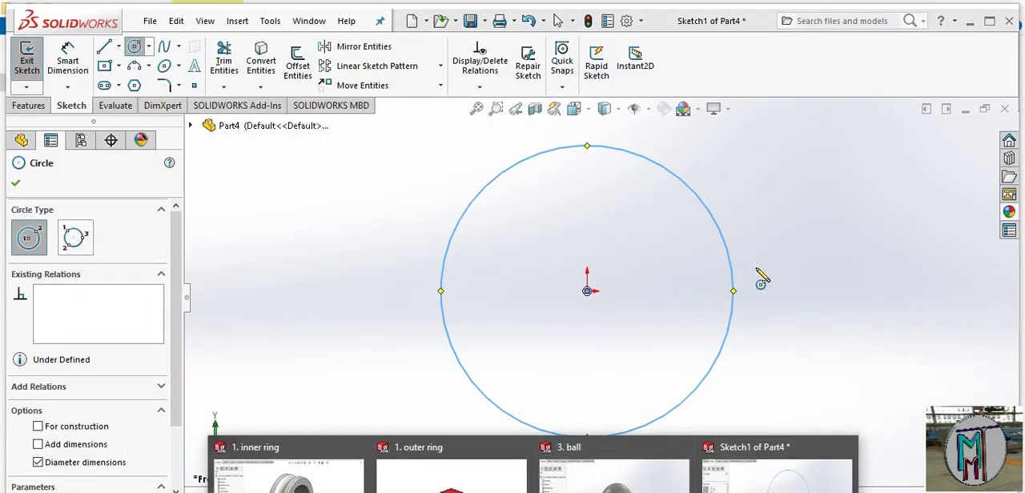
pyautogui.rightClick(807, 232)
pyautogui.click(956, 202)
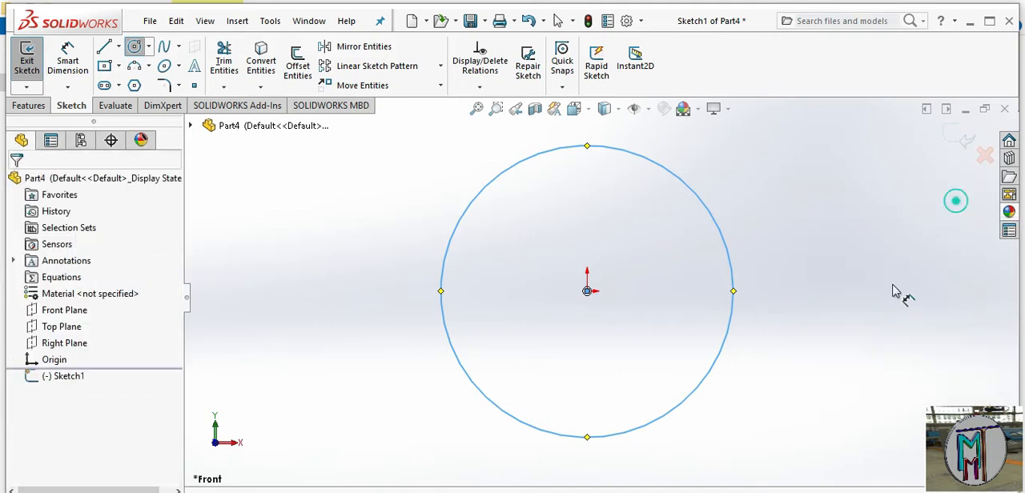
pyautogui.click(732, 287)
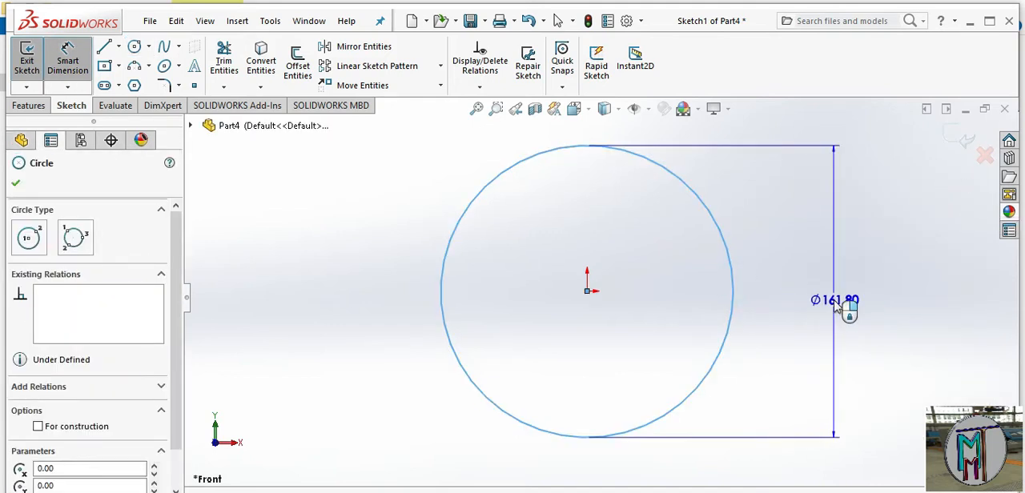
pyautogui.click(837, 308)
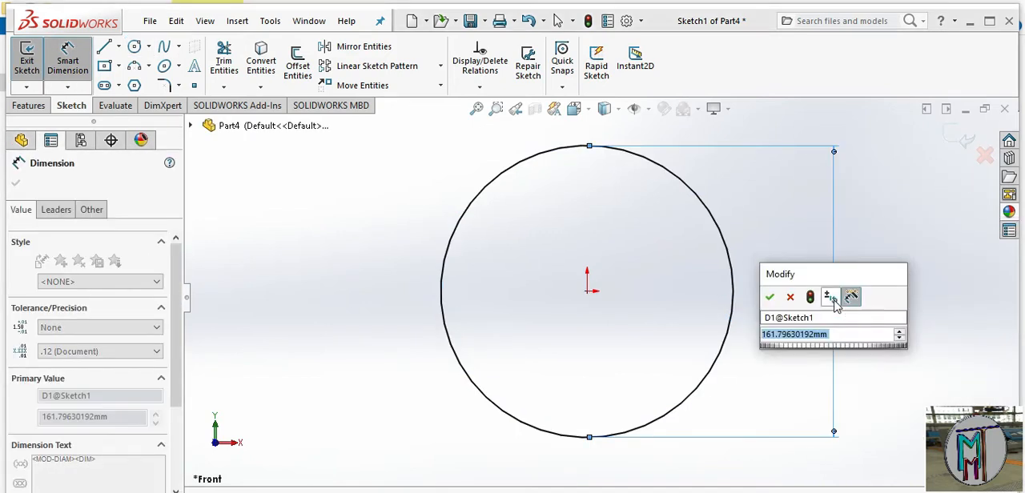
pyautogui.write('72.')
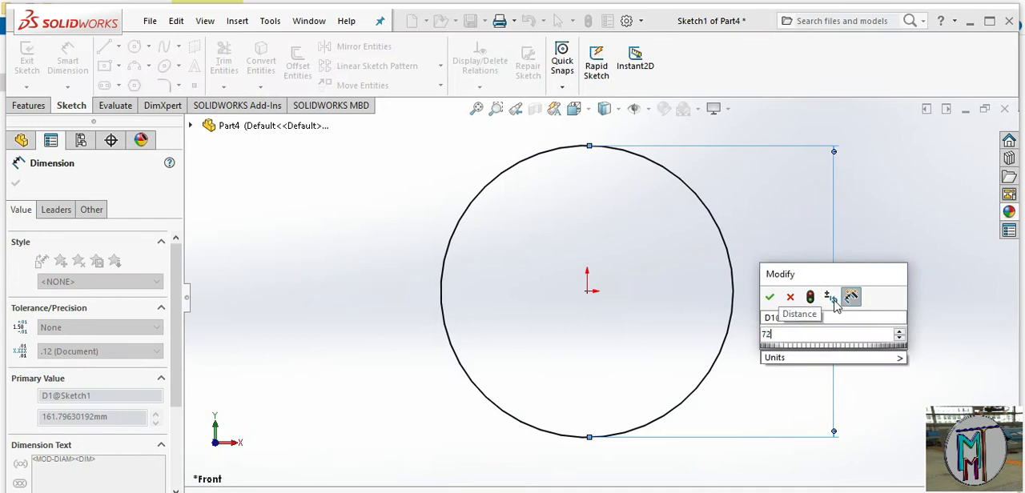
pyautogui.write('5')
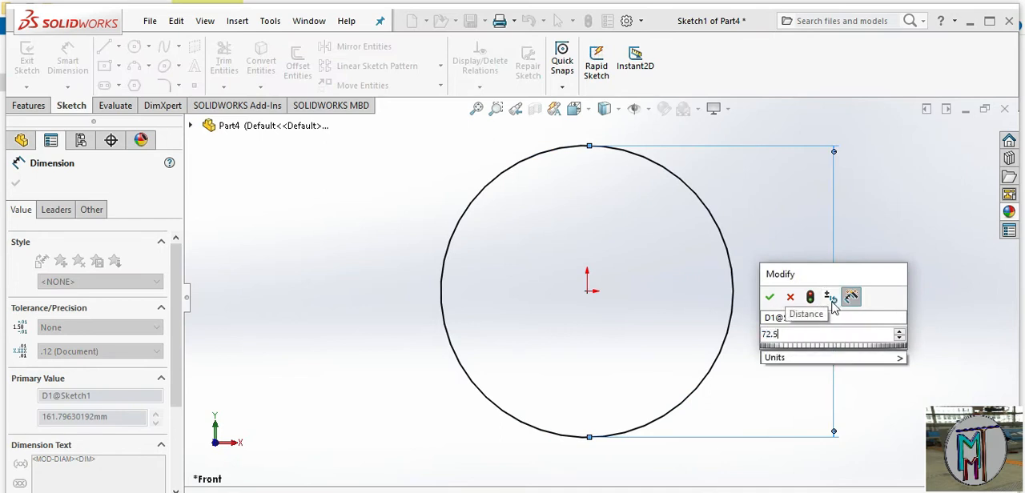
pyautogui.click(770, 298)
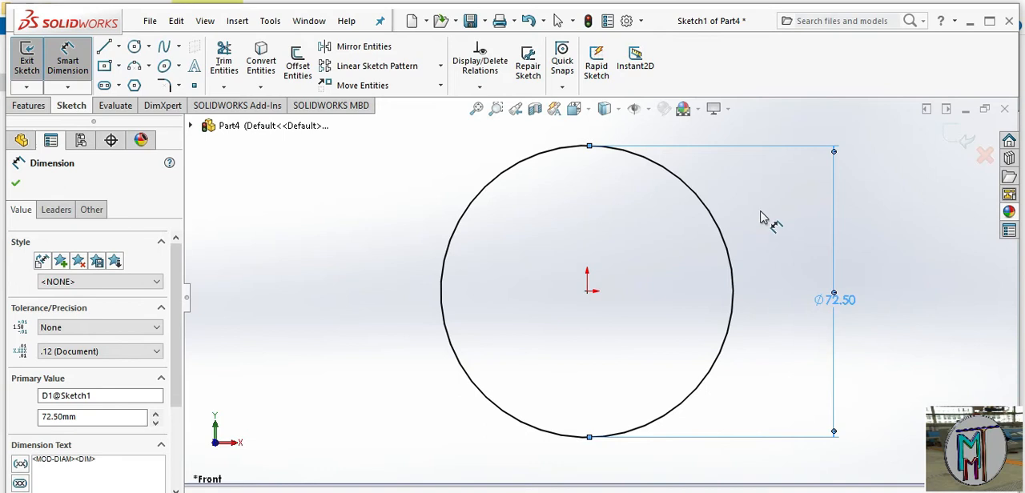
# Convert the 72.5 mm circle to construction geometry
pyautogui.scroll(2, 727, 165)
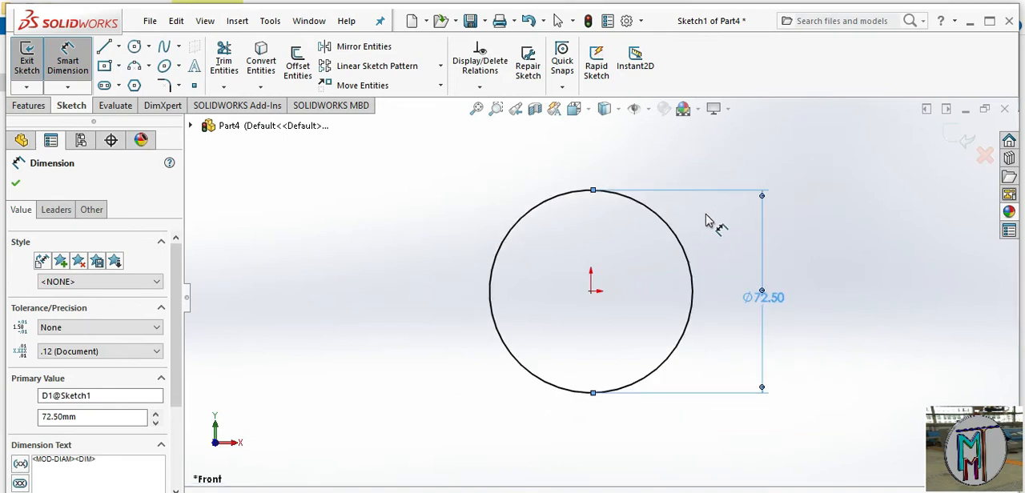
pyautogui.rightClick(707, 221)
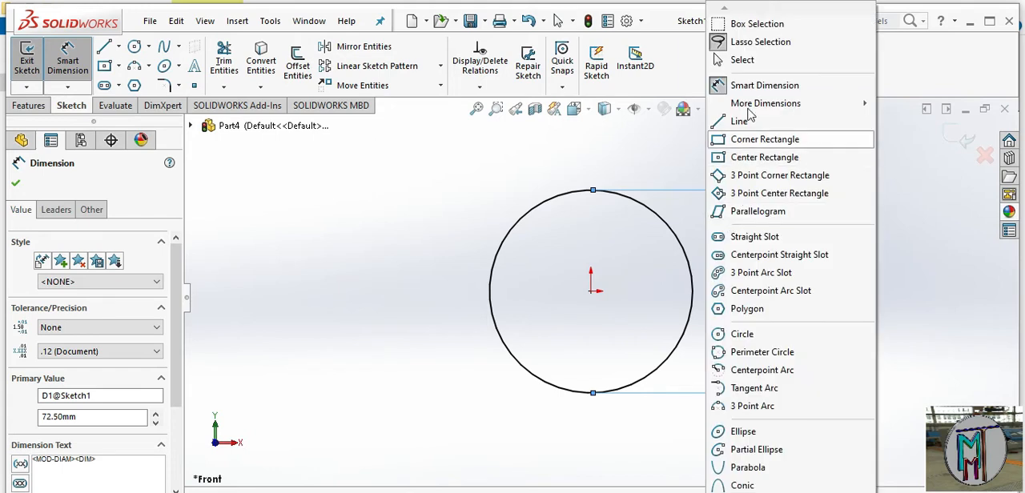
pyautogui.click(742, 60)
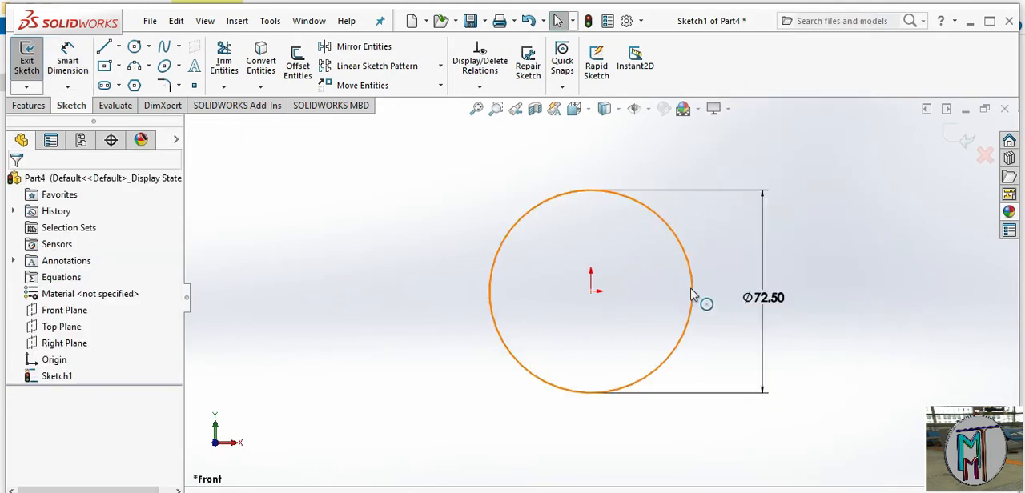
pyautogui.click(692, 291)
pyautogui.click(750, 244)
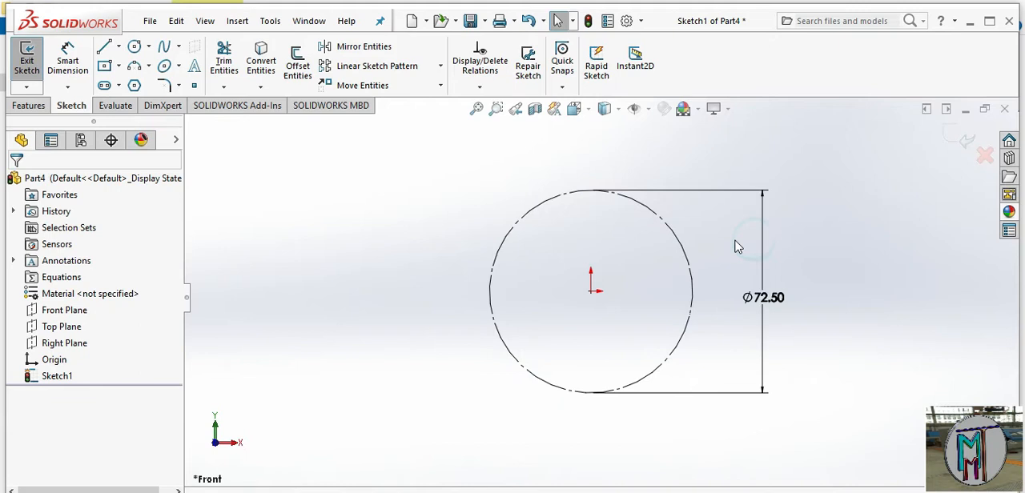
# Draw two circles centred on the origin, one about 99 mm in diameter outside the construction circle and a smaller one inside it
pyautogui.scroll(-3, 694, 210)
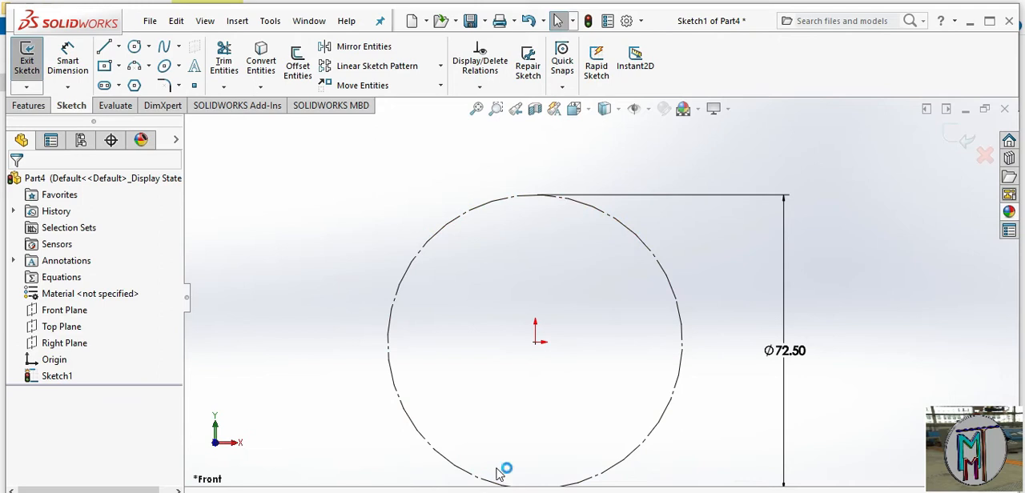
pyautogui.click(74, 105)
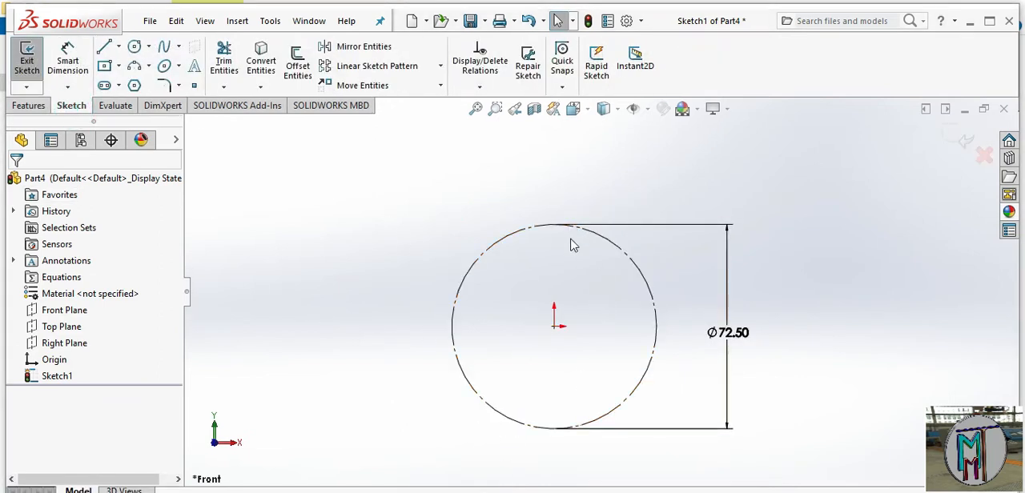
pyautogui.click(134, 46)
pyautogui.click(554, 327)
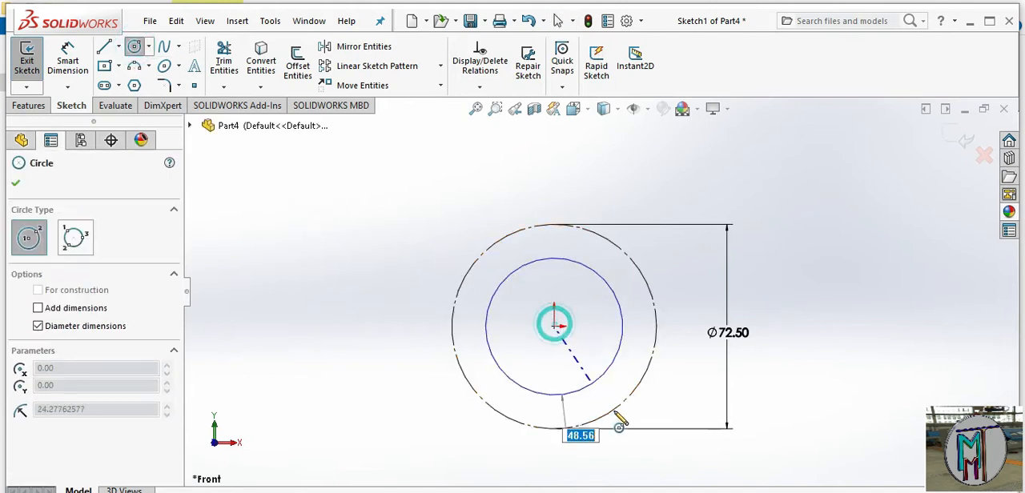
pyautogui.click(648, 436)
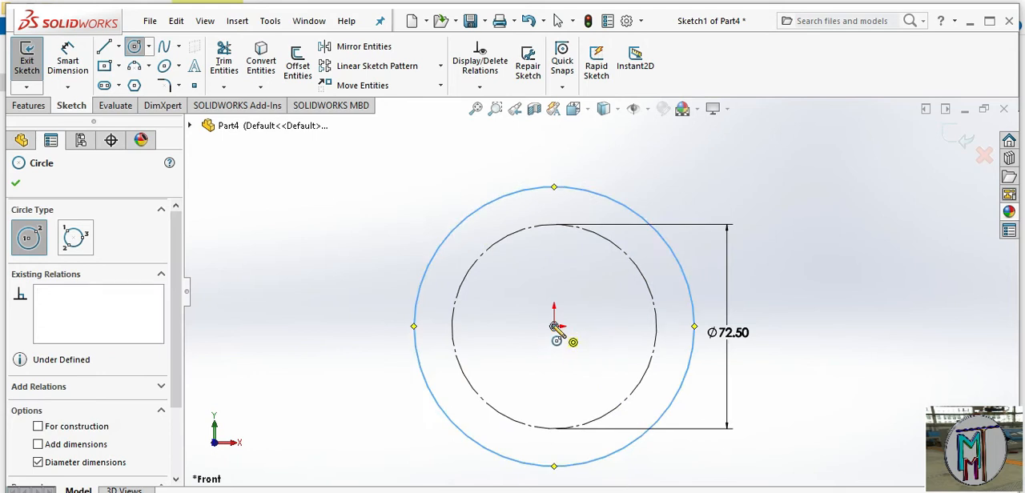
pyautogui.click(554, 327)
pyautogui.click(610, 396)
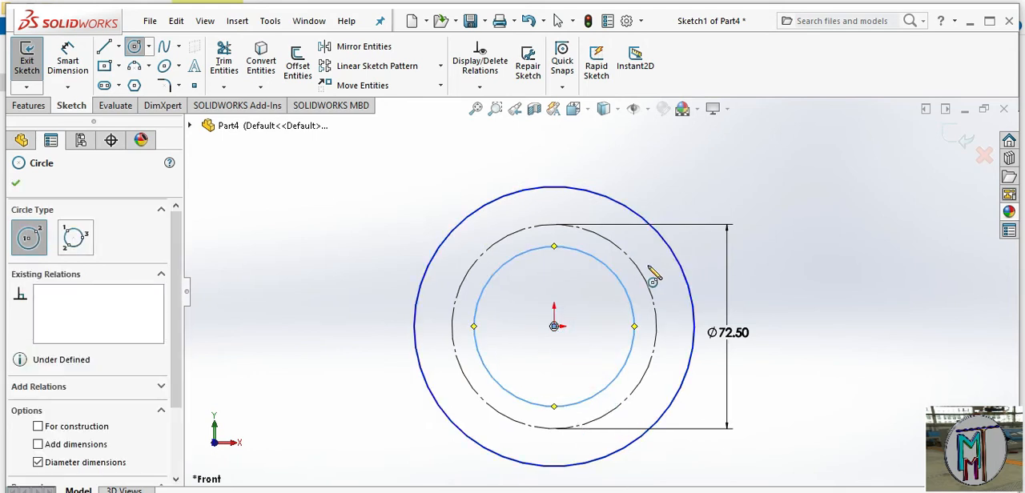
# Dimension the outer circle's diameter as 75.5 mm
pyautogui.rightClick(744, 175)
pyautogui.click(896, 149)
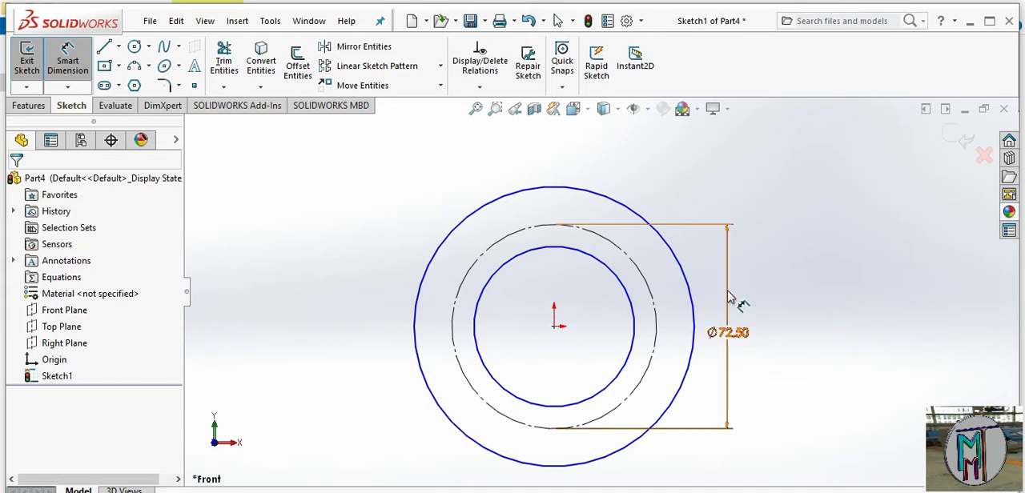
pyautogui.click(686, 284)
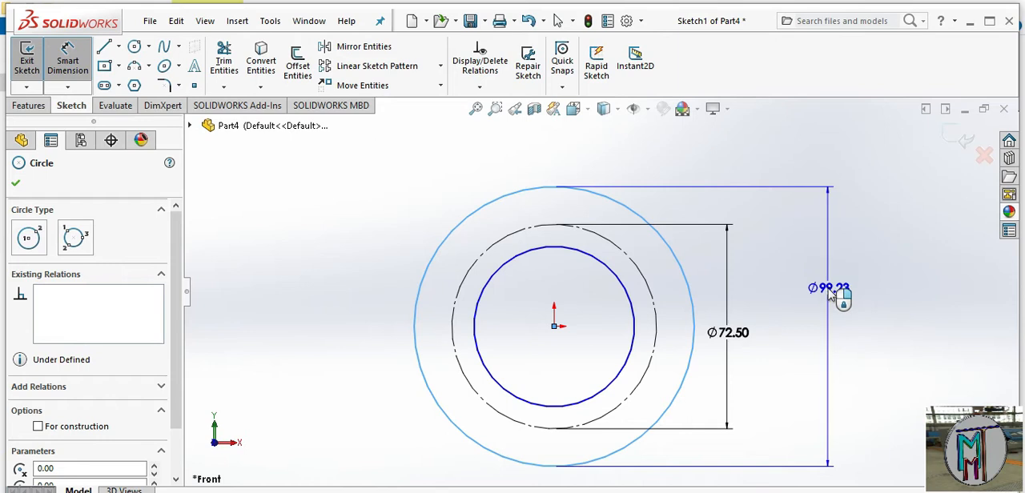
pyautogui.click(829, 293)
pyautogui.click(829, 290)
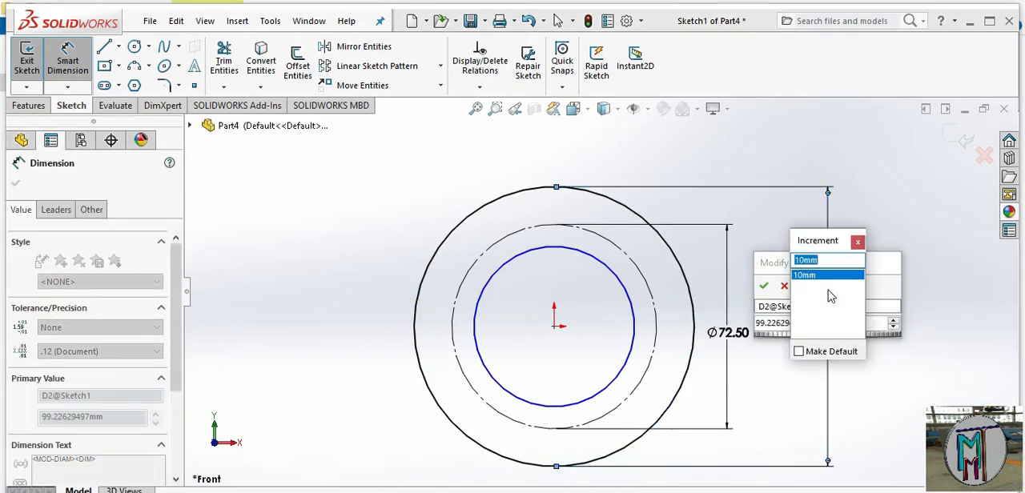
pyautogui.write('74.5')
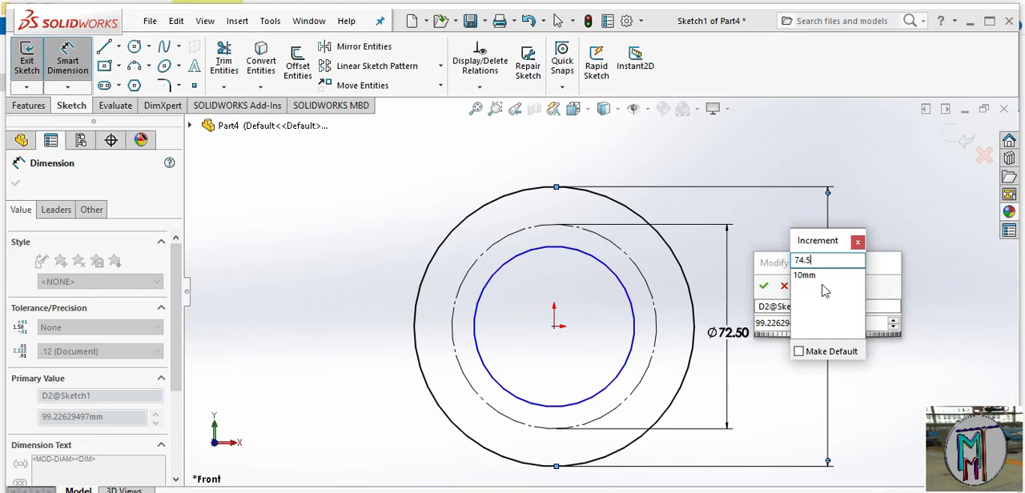
pyautogui.click(803, 259)
pyautogui.click(857, 242)
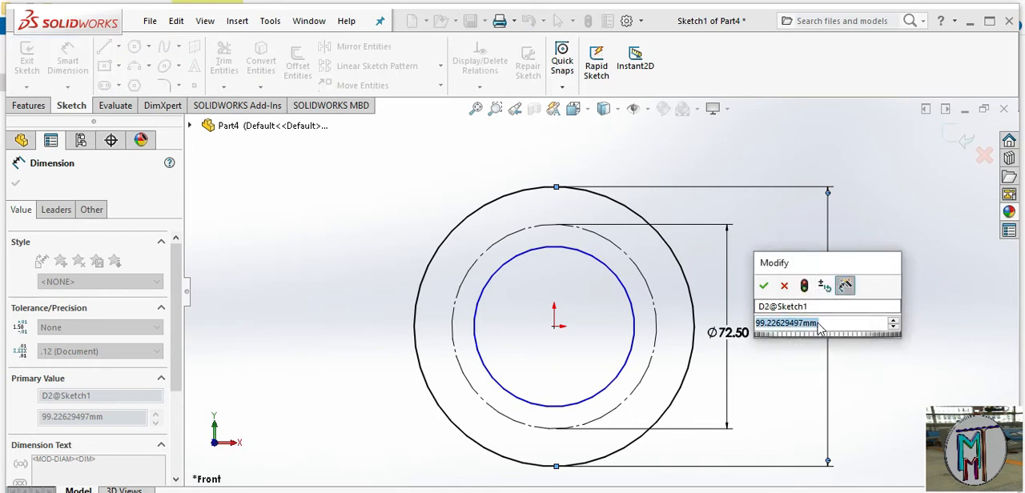
pyautogui.write('75.5')
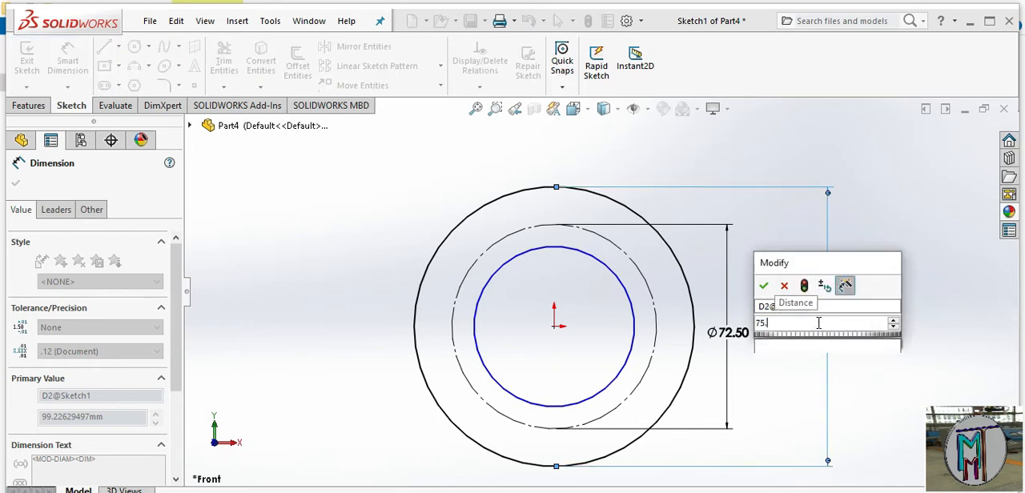
pyautogui.press('Return')
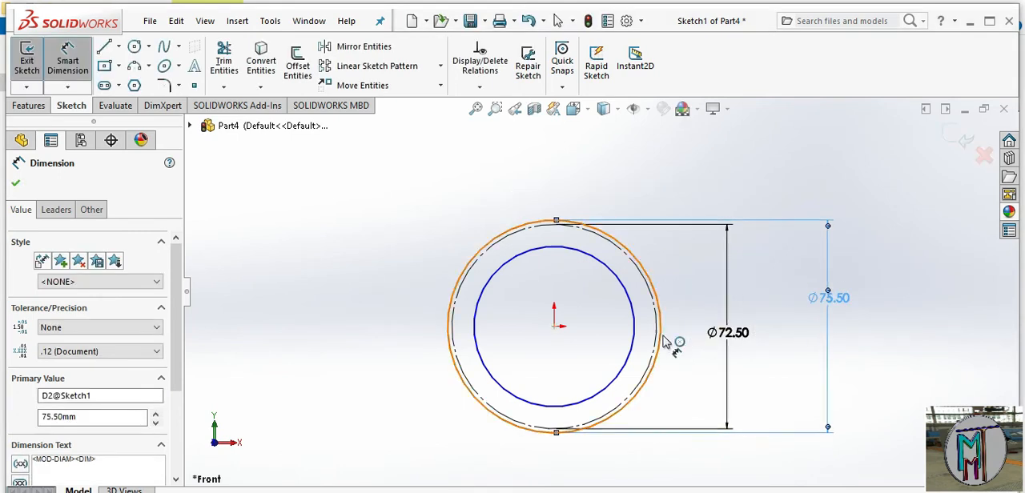
# Dimension the inner circle's diameter as 69.5 mm and finish dimensioning
pyautogui.scroll(-3, 664, 341)
pyautogui.click(614, 346)
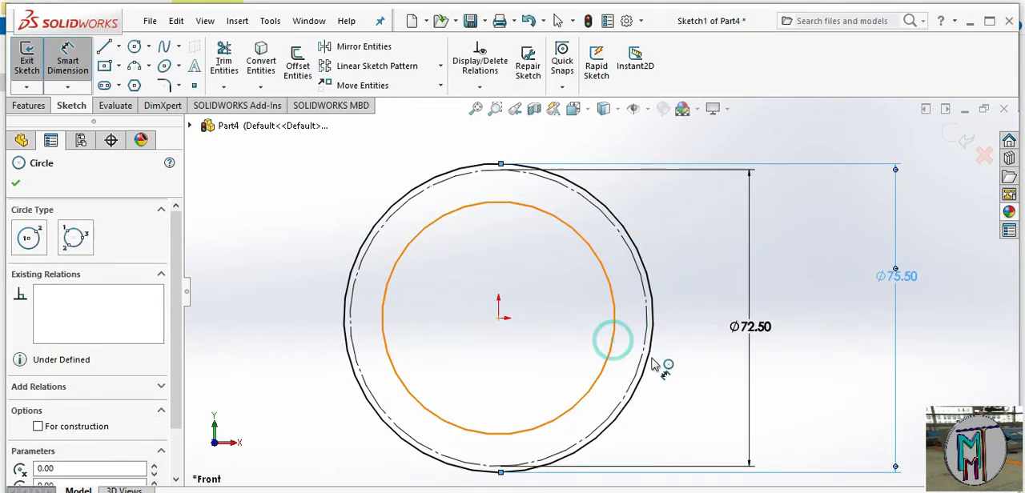
pyautogui.click(686, 376)
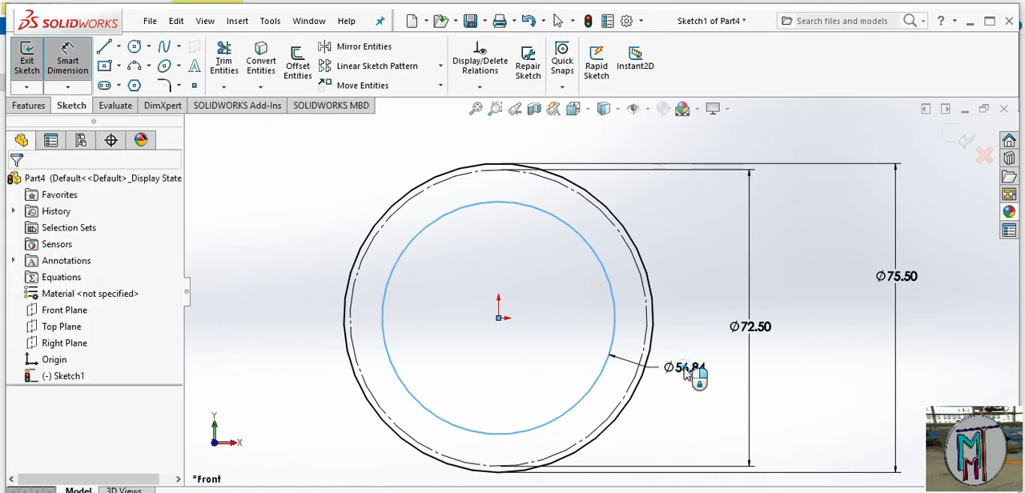
pyautogui.click(687, 374)
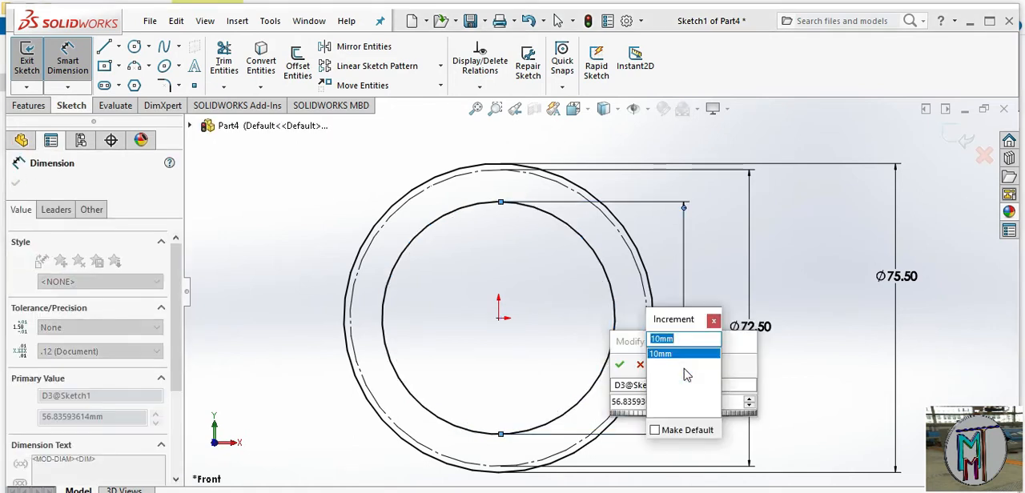
pyautogui.click(713, 320)
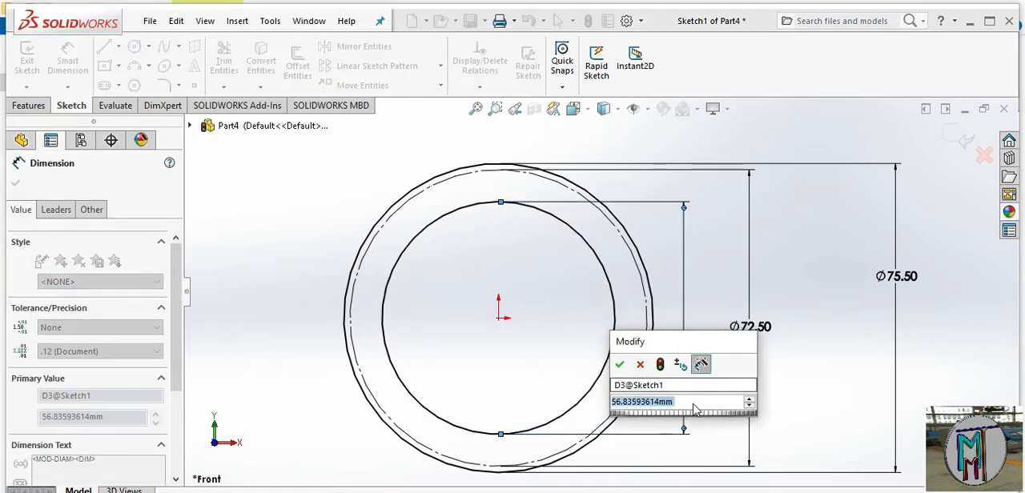
pyautogui.write('69.5')
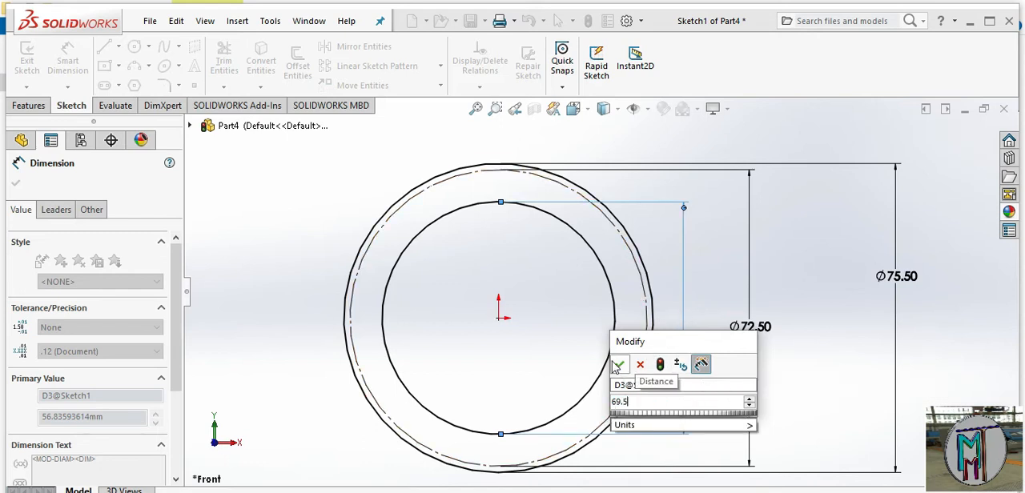
pyautogui.click(617, 366)
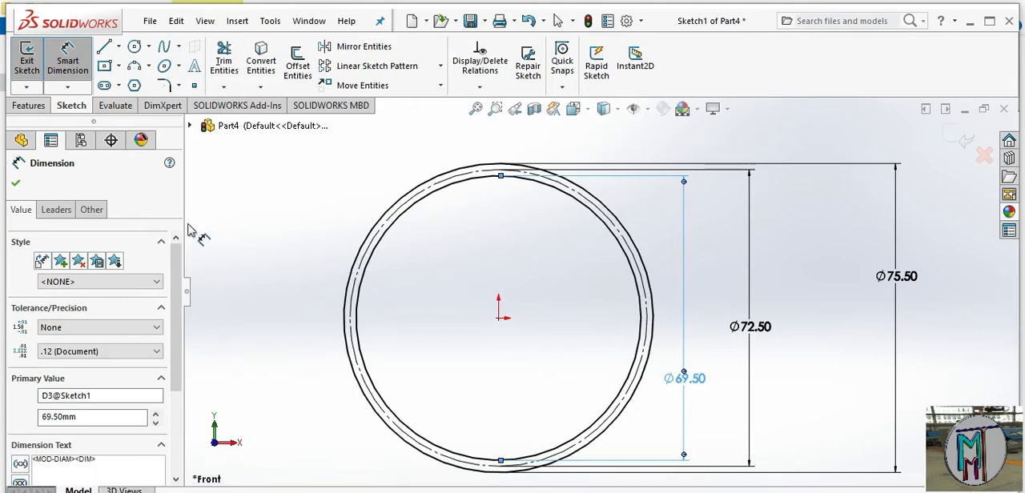
pyautogui.click(15, 183)
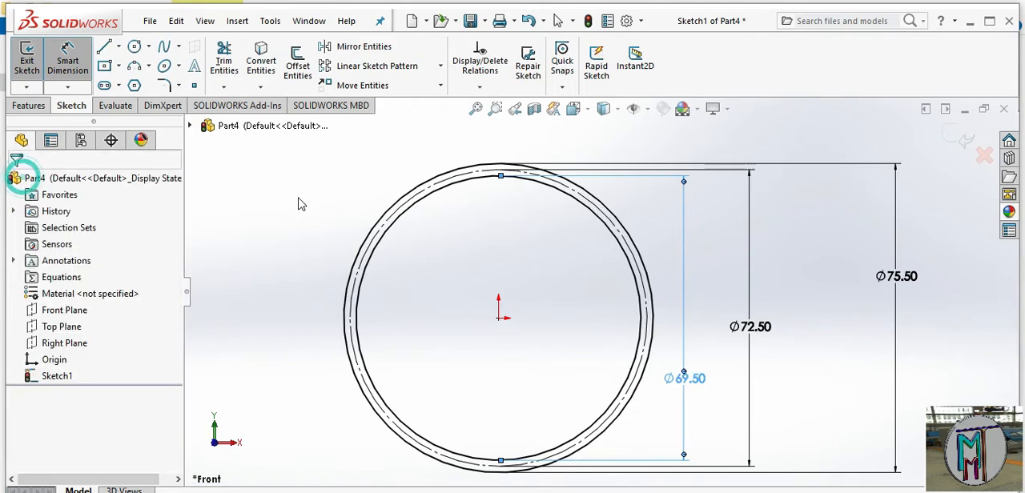
pyautogui.press('Escape')
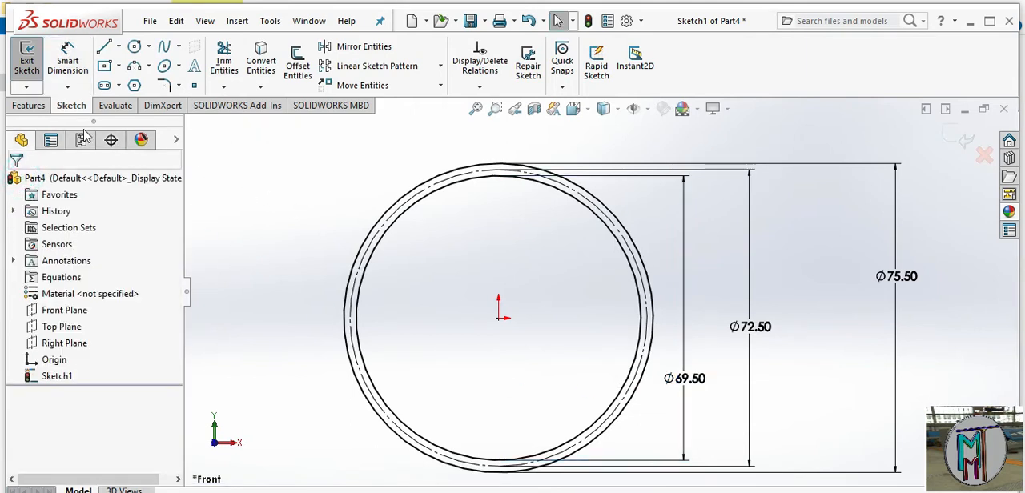
# Extrude the ring profile between the two solid circles 20 mm as a blind boss
pyautogui.click(32, 107)
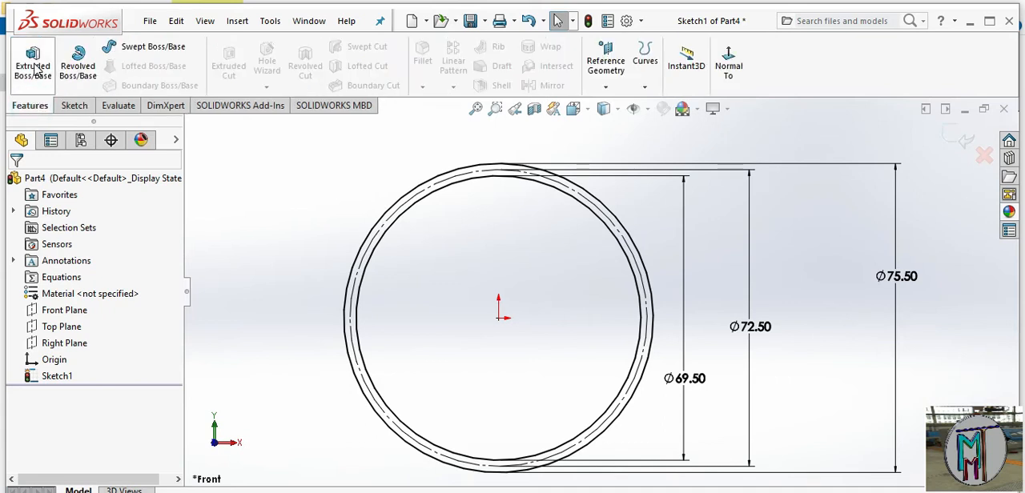
pyautogui.click(34, 67)
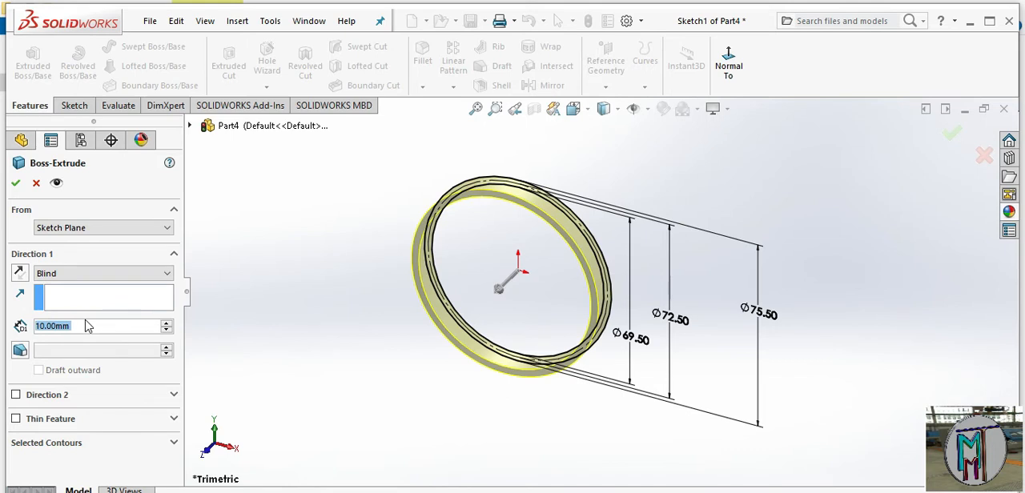
pyautogui.write('20')
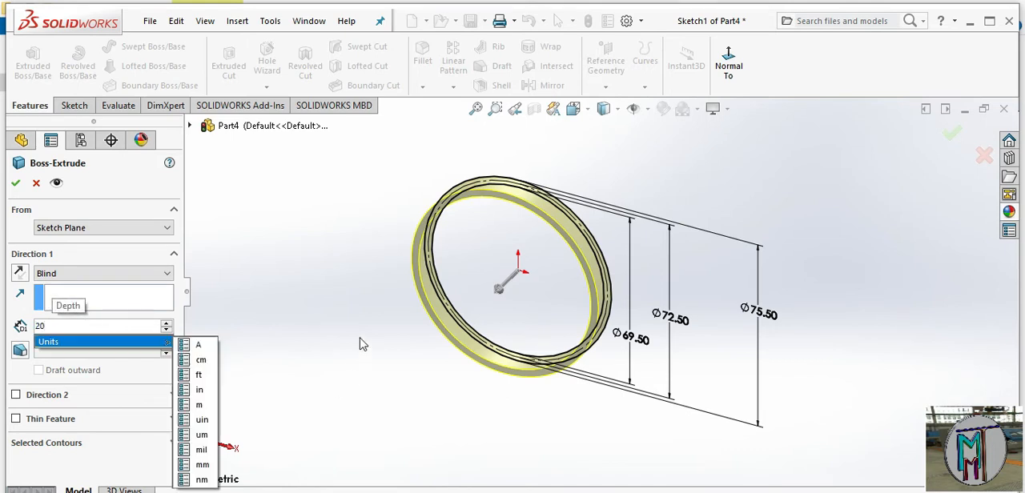
pyautogui.press('Return')
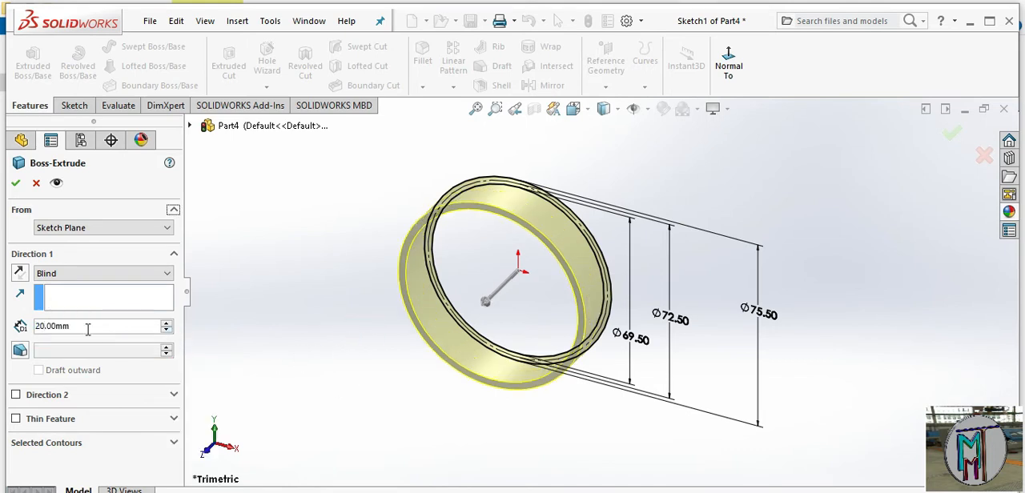
pyautogui.click(170, 274)
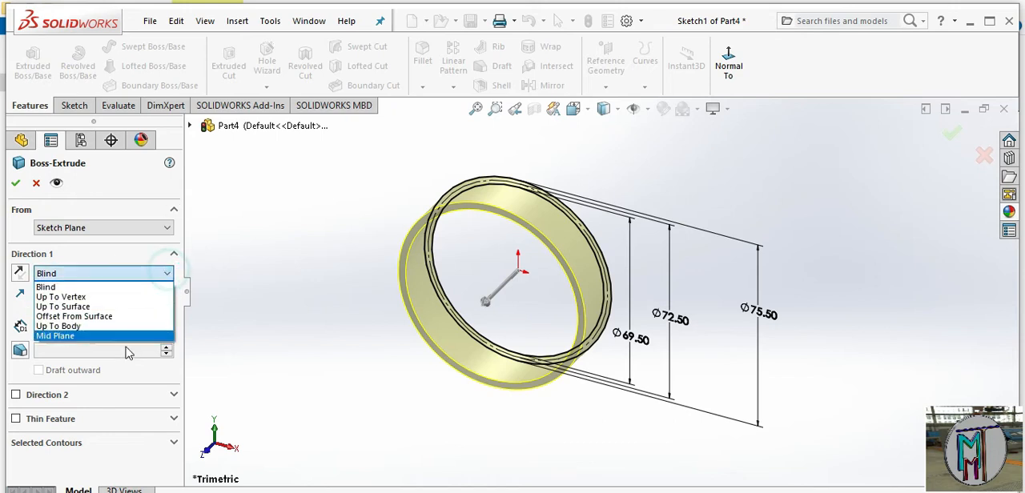
pyautogui.click(130, 287)
pyautogui.click(17, 184)
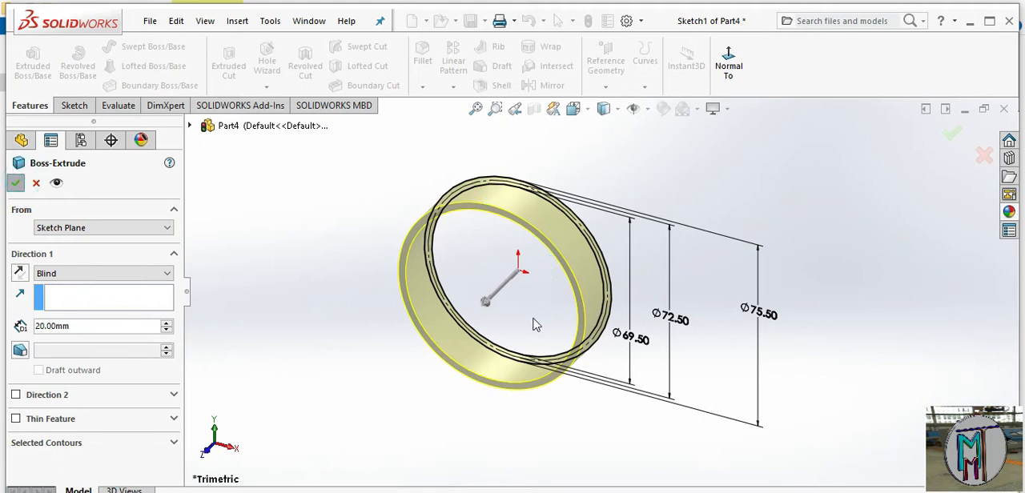
# Start a new sketch on the flat end face of the extruded ring, viewed face-on
pyautogui.moveTo(560, 324); pyautogui.dragTo(606, 256, button='middle')
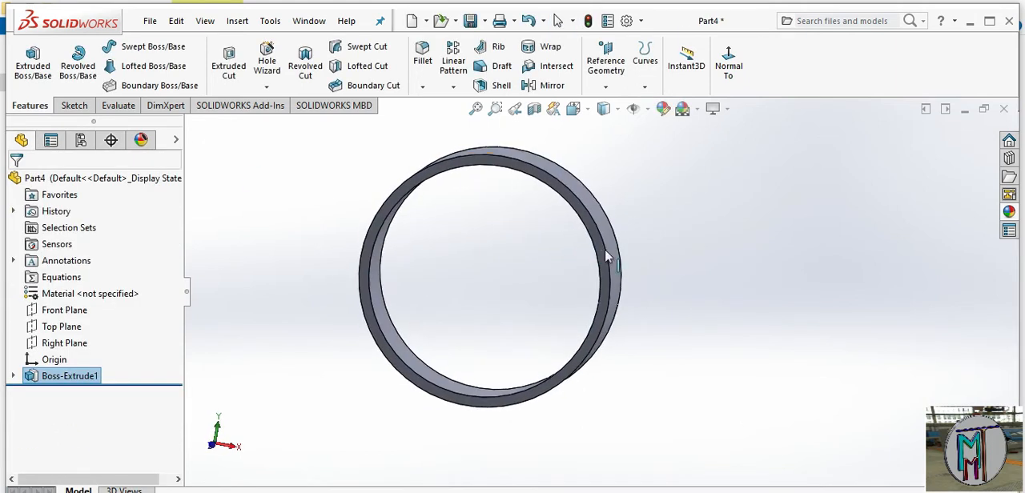
pyautogui.scroll(-4, 574, 208)
pyautogui.moveTo(575, 330); pyautogui.dragTo(645, 340, button='middle')
pyautogui.scroll(3, 583, 310)
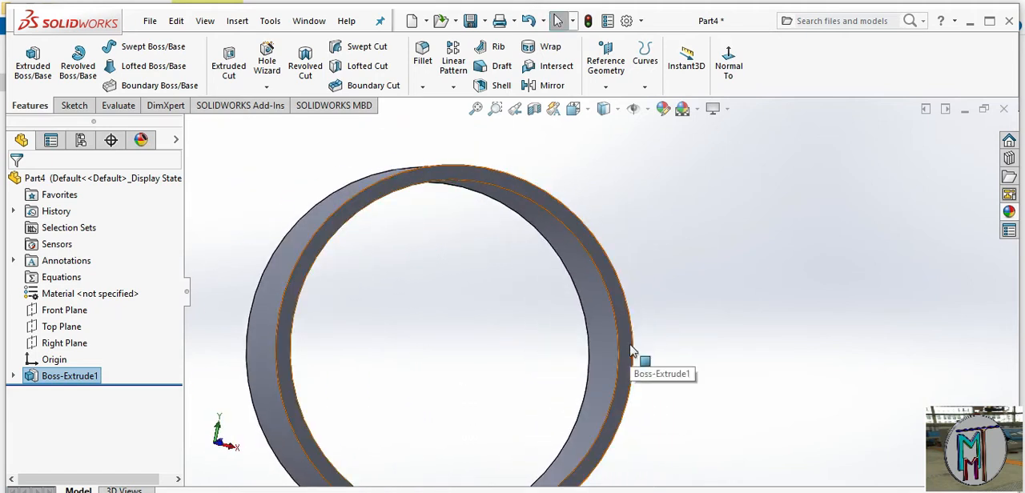
pyautogui.click(630, 344)
pyautogui.click(688, 298)
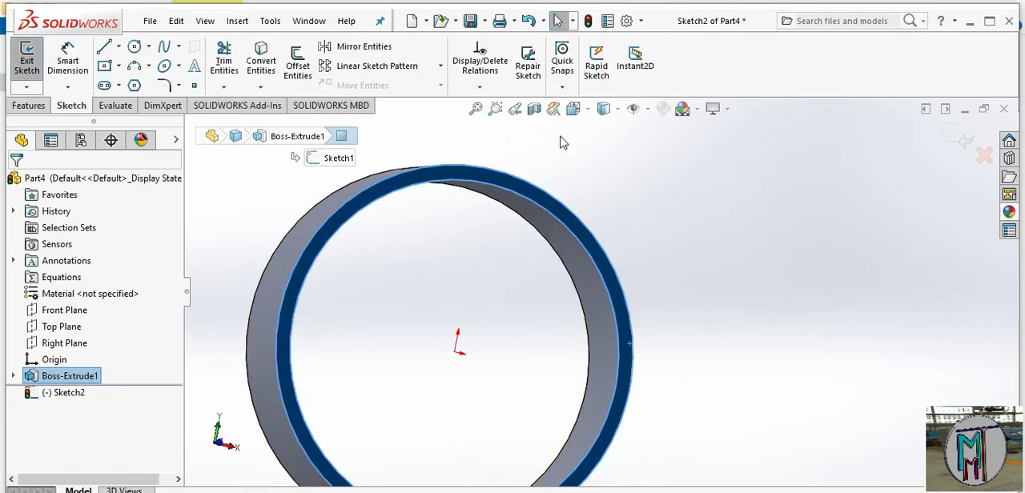
pyautogui.click(590, 110)
pyautogui.click(658, 194)
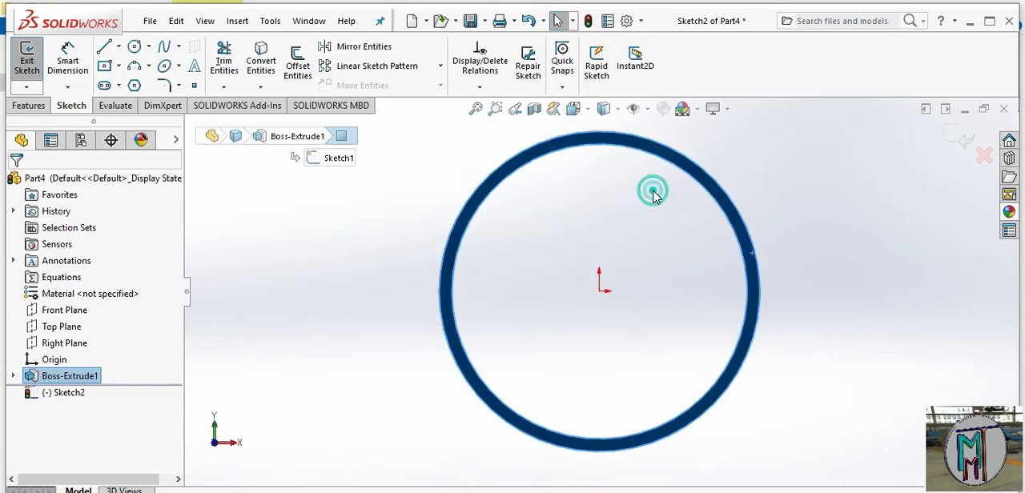
# Draw a construction circle about 73.2 mm in diameter, centred on the origin and running within the ring's wall
pyautogui.click(135, 46)
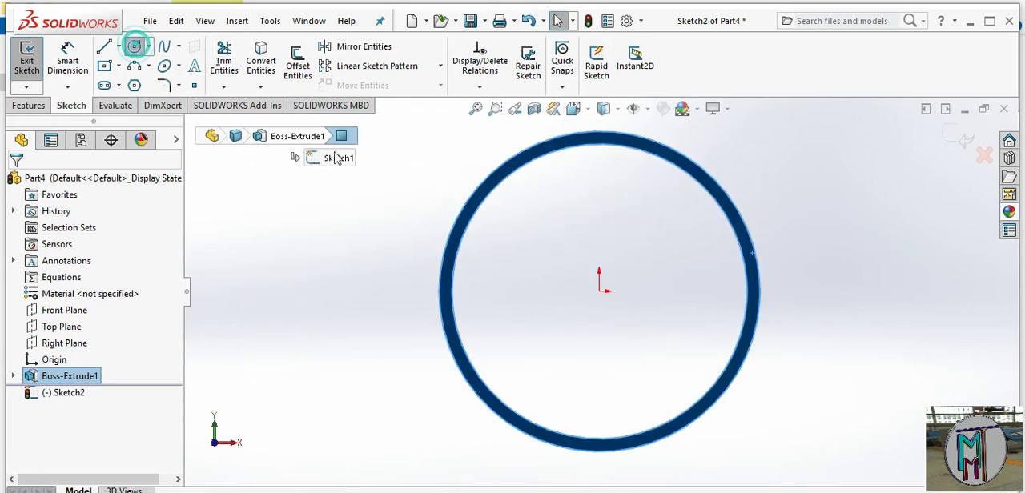
pyautogui.click(599, 290)
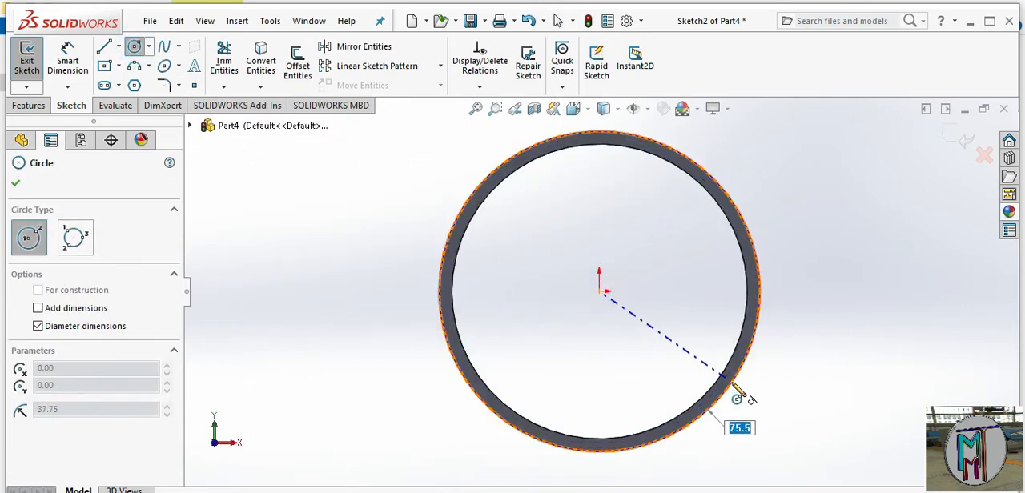
pyautogui.click(733, 390)
pyautogui.scroll(-3, 778, 274)
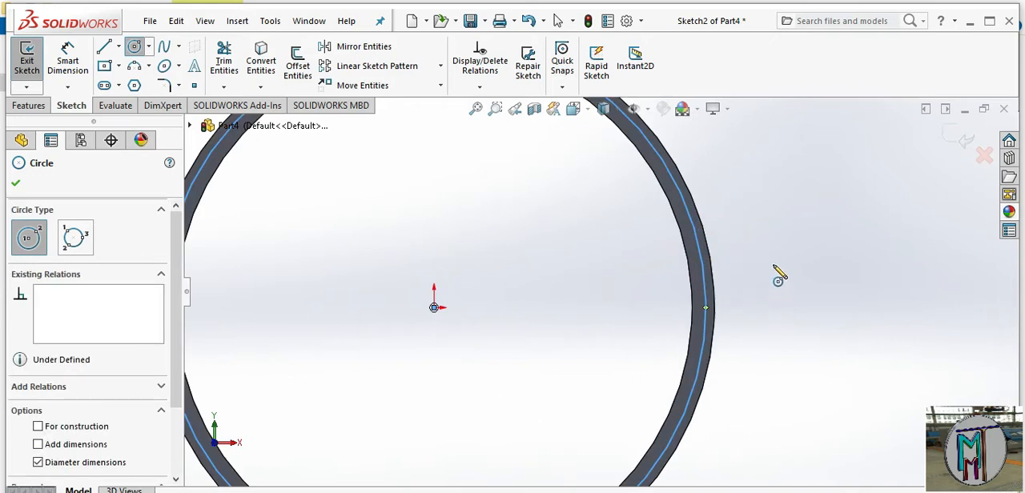
pyautogui.click(39, 431)
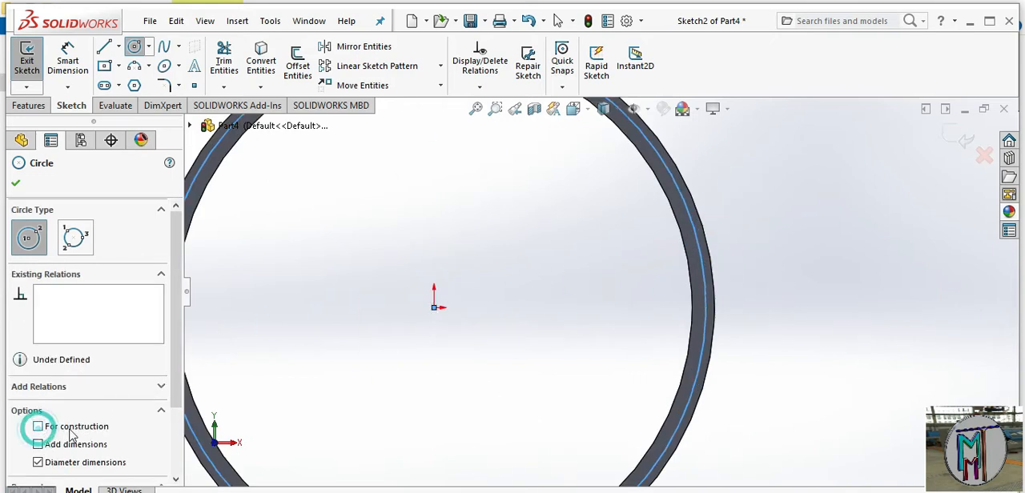
pyautogui.click(39, 428)
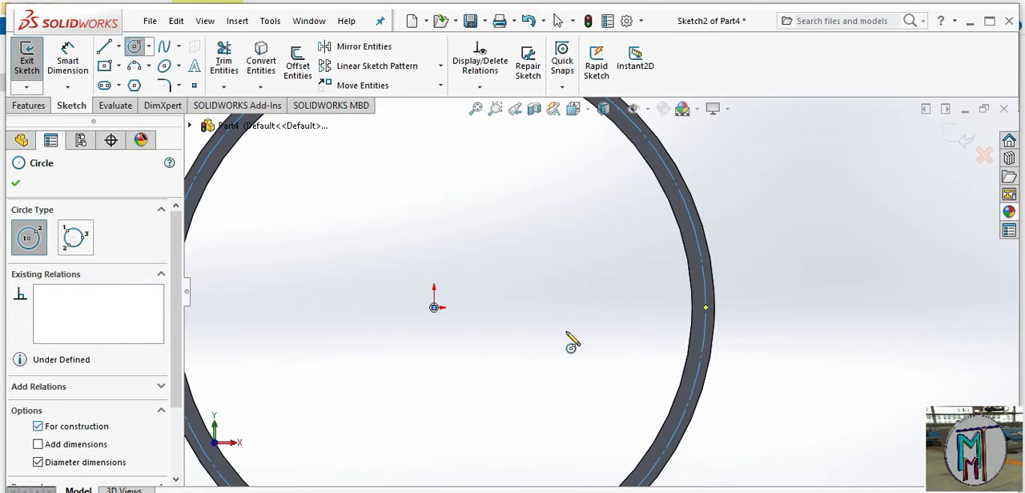
# Dimension the construction circle's diameter as 72.5 mm
pyautogui.click(67, 62)
pyautogui.click(708, 279)
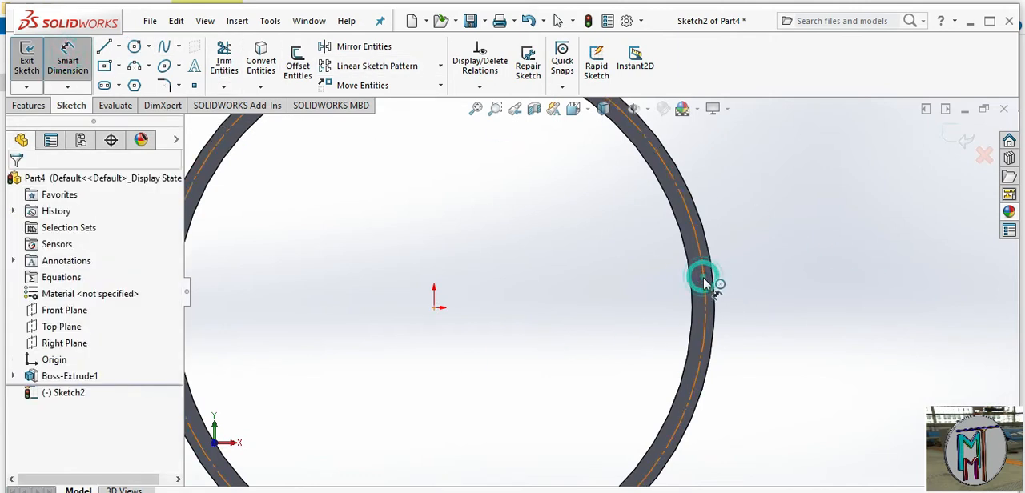
pyautogui.click(827, 290)
pyautogui.write('72.5')
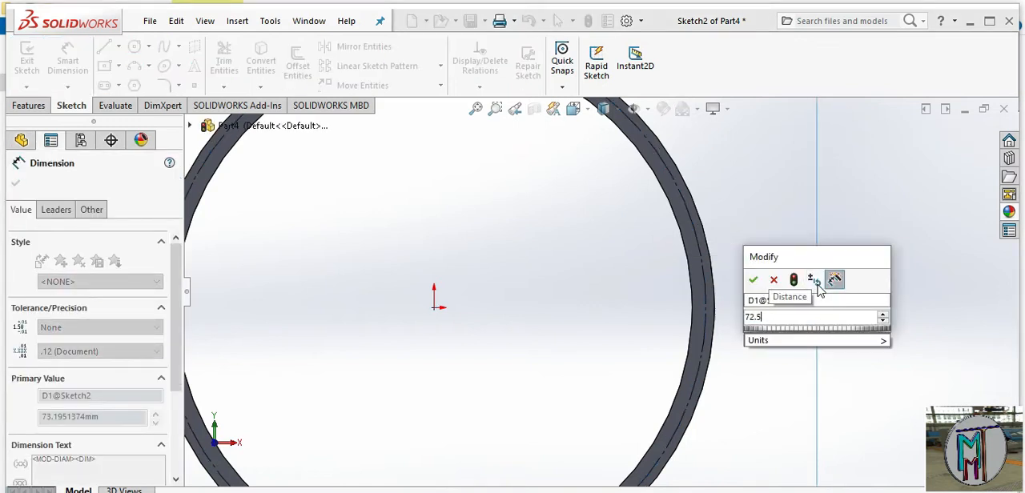
pyautogui.click(755, 279)
pyautogui.scroll(4, 740, 273)
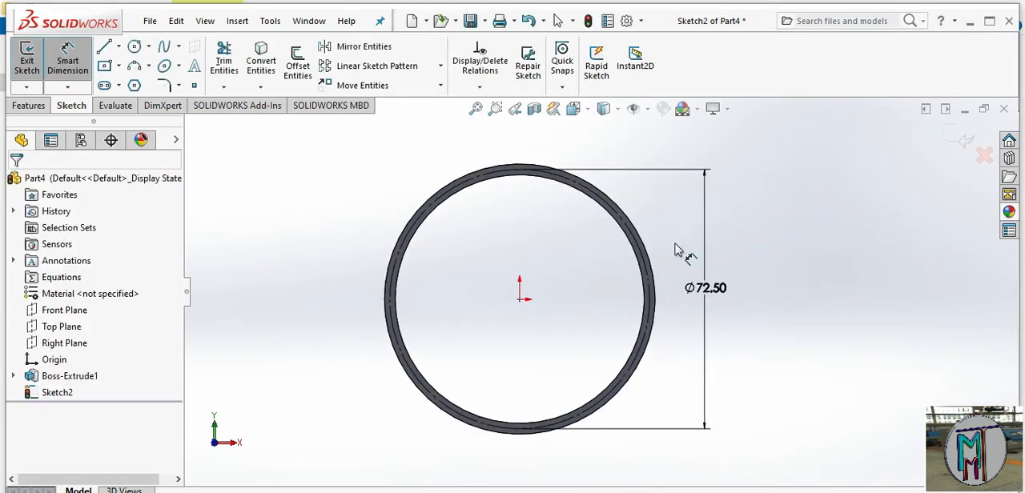
# Draw a vertical centerline in line with the origin, from about 43.5 mm above it, across the ring's upper wall, to below the origin
pyautogui.scroll(-3, 563, 218)
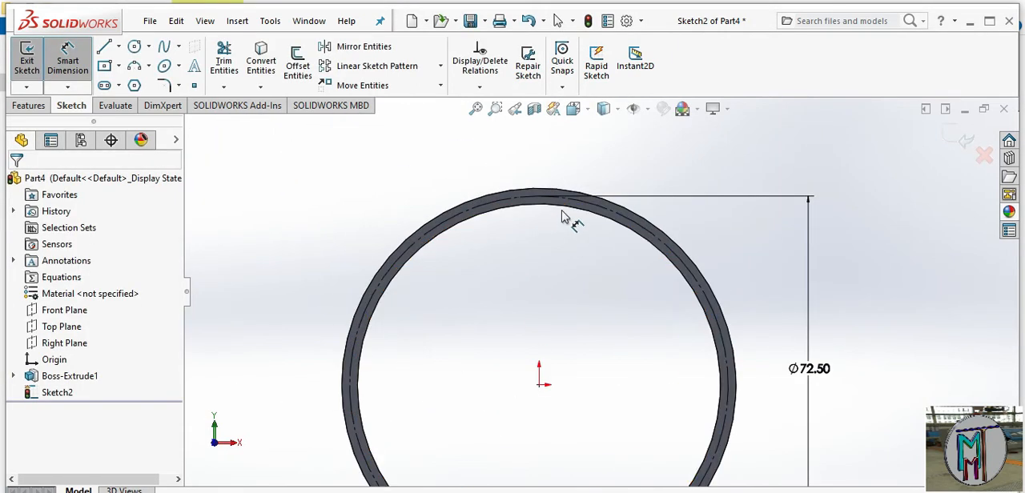
pyautogui.click(119, 48)
pyautogui.click(121, 84)
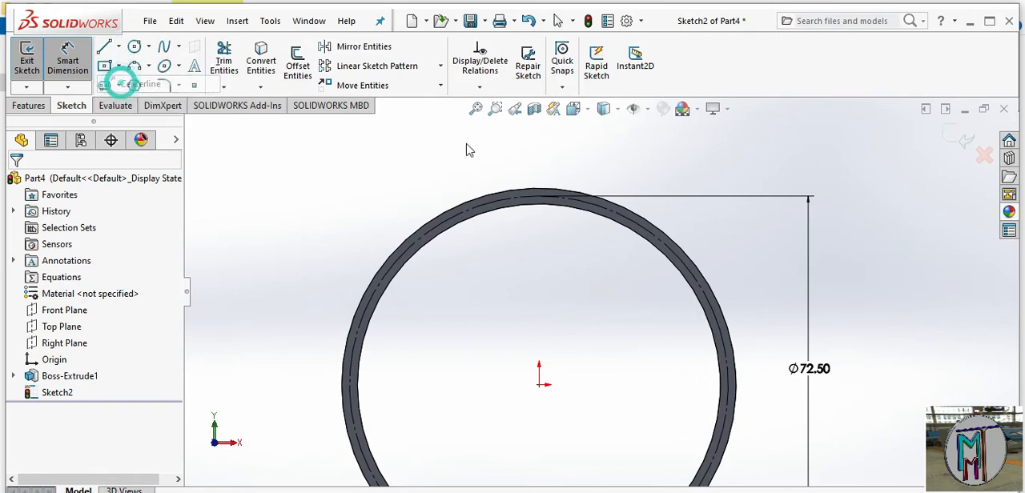
pyautogui.click(539, 158)
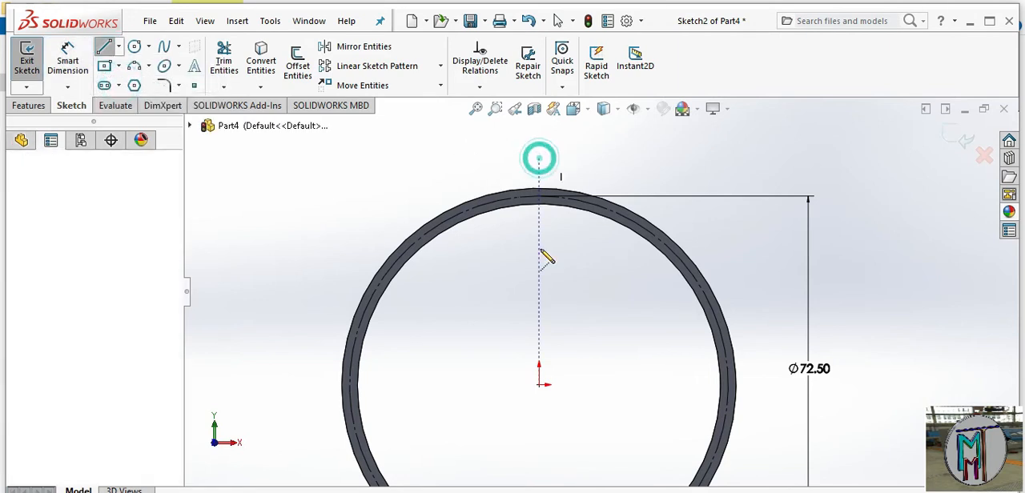
pyautogui.click(538, 437)
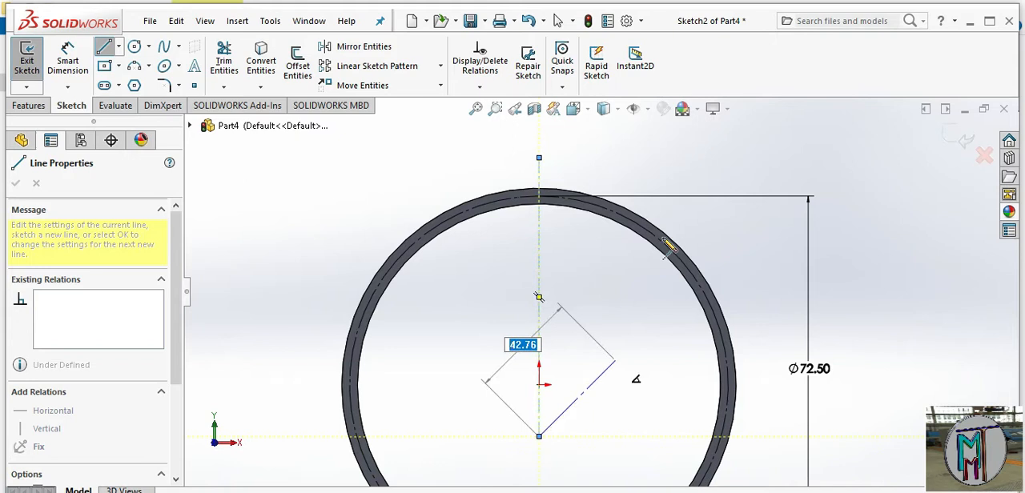
pyautogui.rightClick(661, 152)
pyautogui.click(691, 190)
# Draw a circle about 2.3 mm in diameter, centred where the vertical centerline crosses the construction circle at the ring's upper wall
pyautogui.scroll(-10, 565, 211)
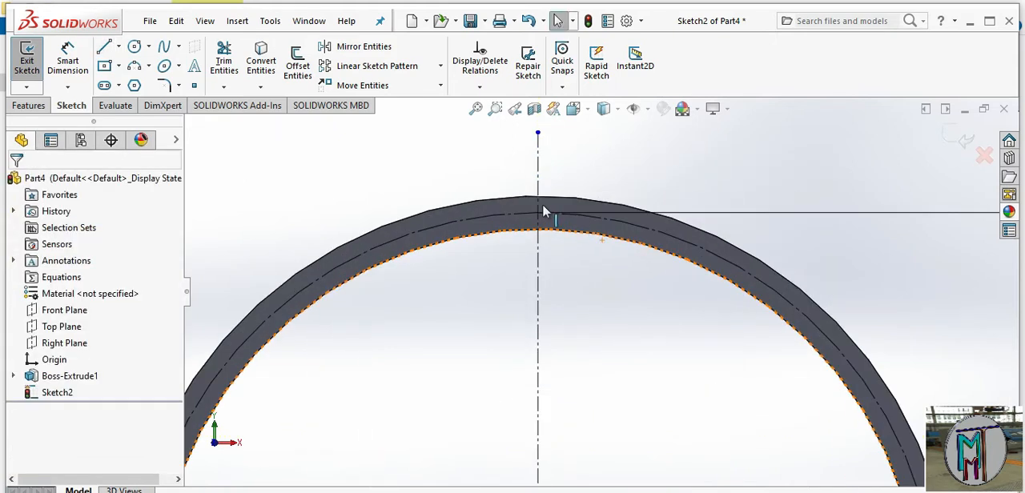
pyautogui.click(135, 47)
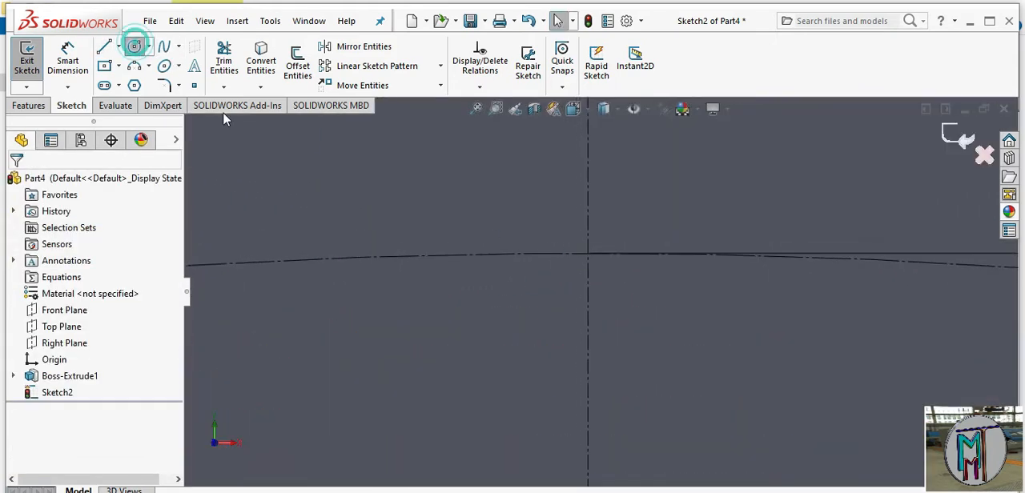
pyautogui.click(588, 255)
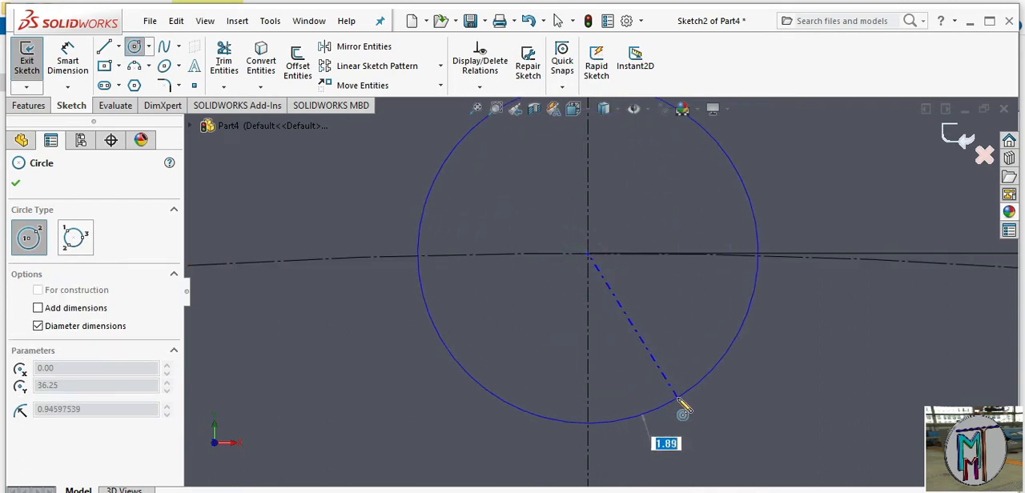
pyautogui.click(701, 436)
pyautogui.scroll(5, 720, 417)
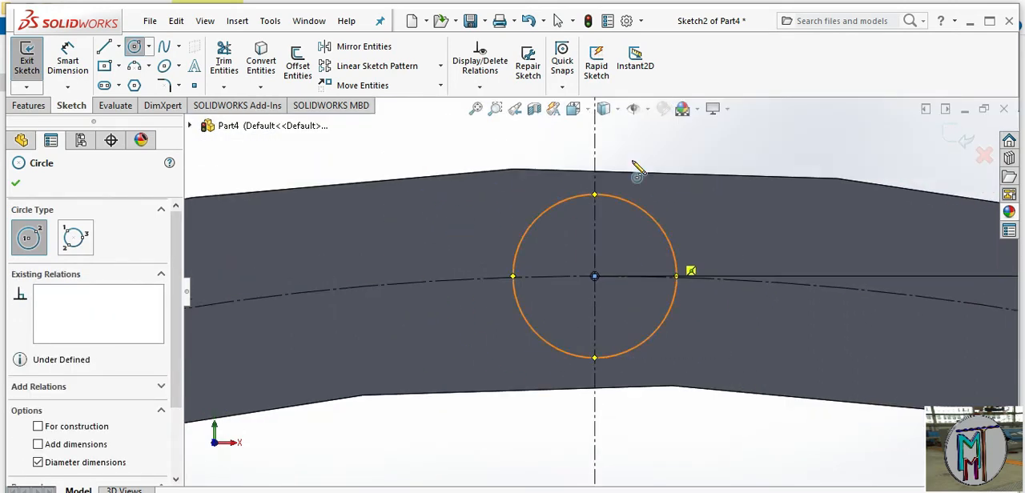
# Dimension the small circle's diameter as 16 mm
pyautogui.rightClick(731, 159)
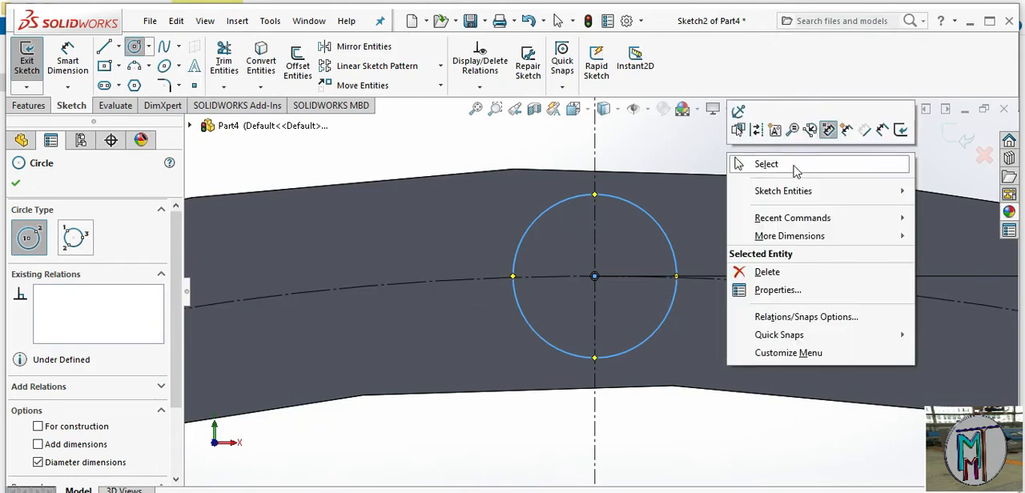
pyautogui.click(882, 131)
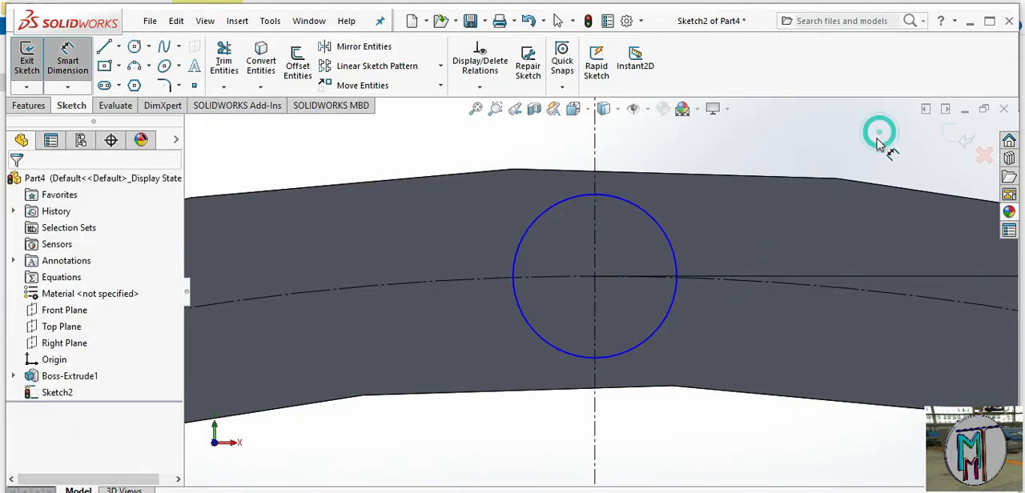
pyautogui.click(665, 234)
pyautogui.click(816, 154)
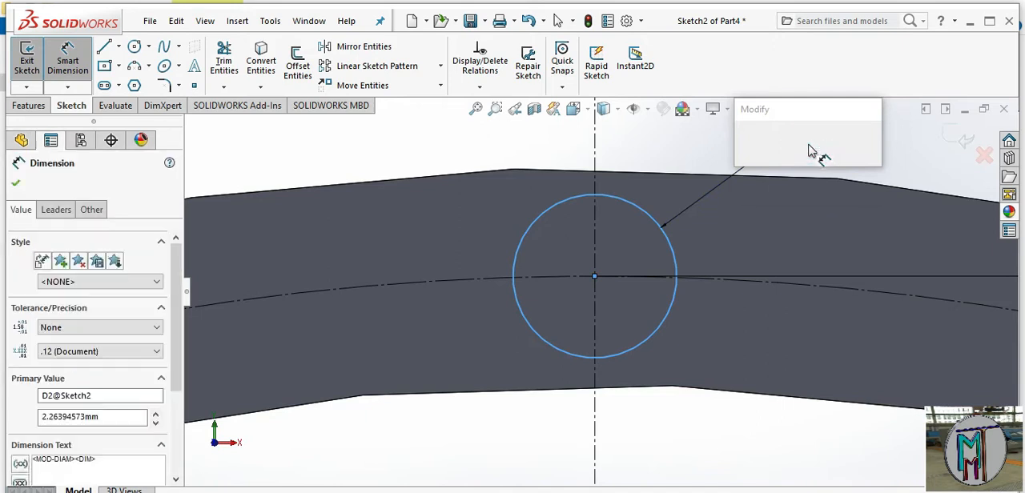
pyautogui.write('16')
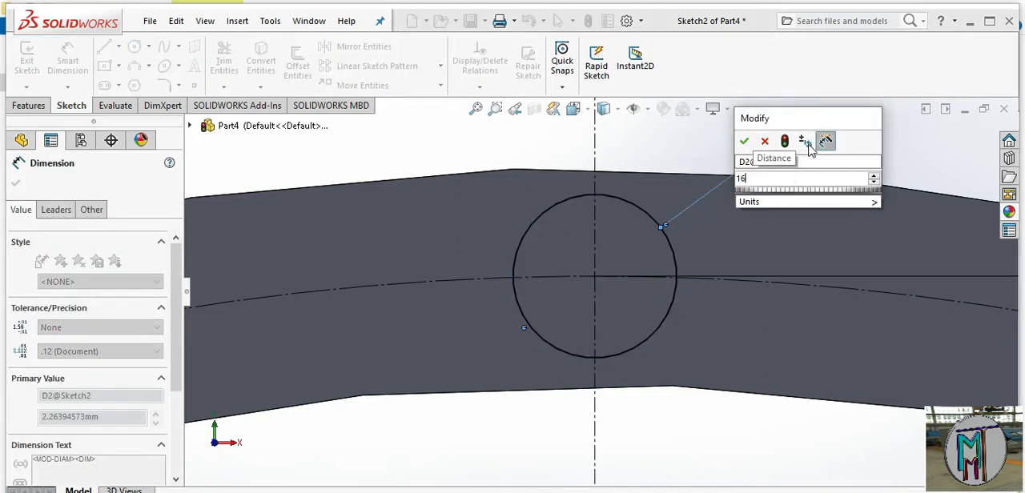
pyautogui.press('Return')
pyautogui.scroll(8, 760, 273)
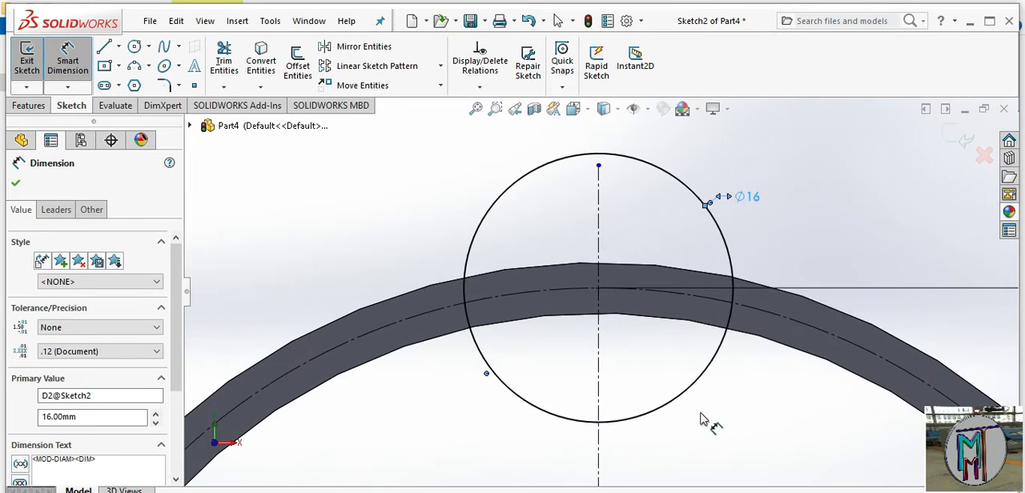
# Extend the vertical centerline's upper end beyond the 16 mm circle, to about 44.8 mm above the origin
pyautogui.click(598, 166)
pyautogui.rightClick(736, 155)
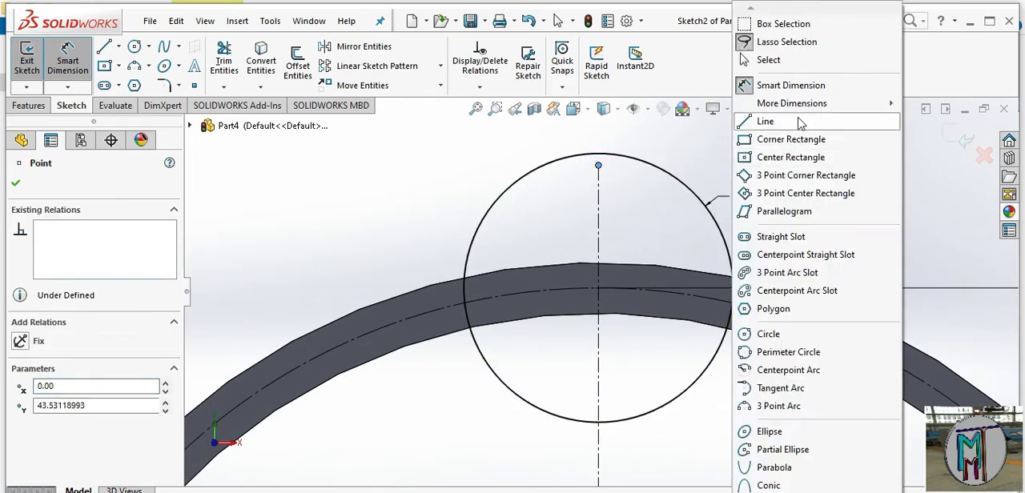
pyautogui.click(788, 59)
pyautogui.moveTo(599, 166); pyautogui.dragTo(598, 144)
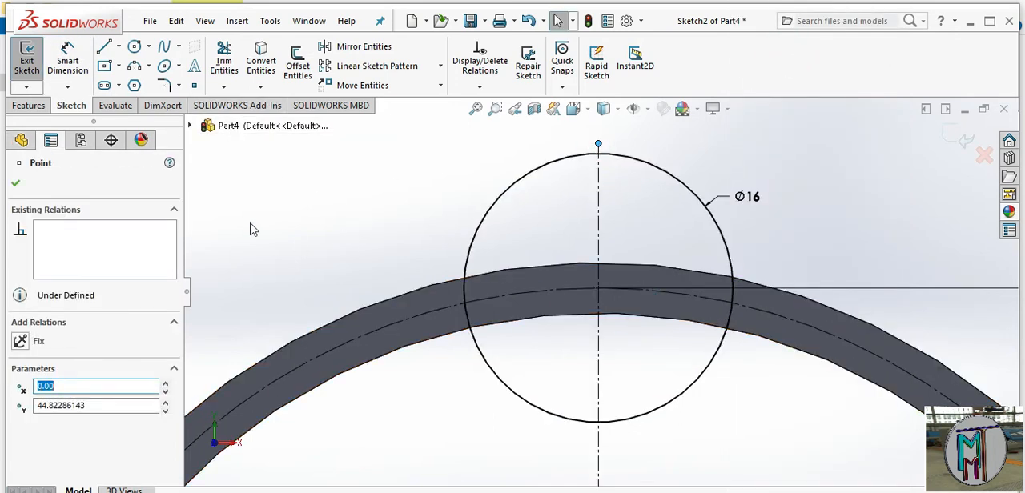
# Trim away the half of the 16 mm circle on the negative X side of the centerline, leaving a semicircular arc
pyautogui.click(224, 61)
pyautogui.moveTo(526, 175)
pyautogui.mouseDown()
pyautogui.moveTo(563, 245)
pyautogui.moveTo(569, 355)
pyautogui.moveTo(524, 420)
pyautogui.mouseUp()
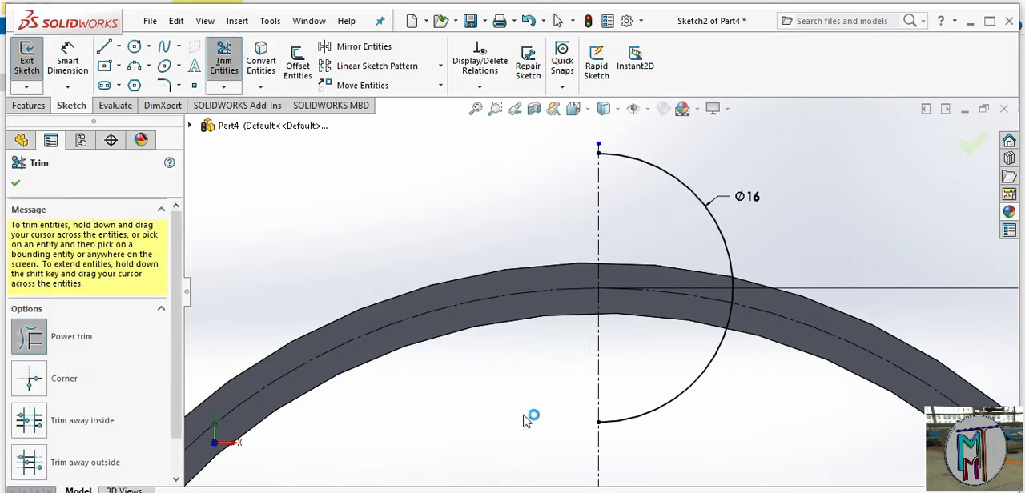
pyautogui.click(16, 186)
pyautogui.click(29, 105)
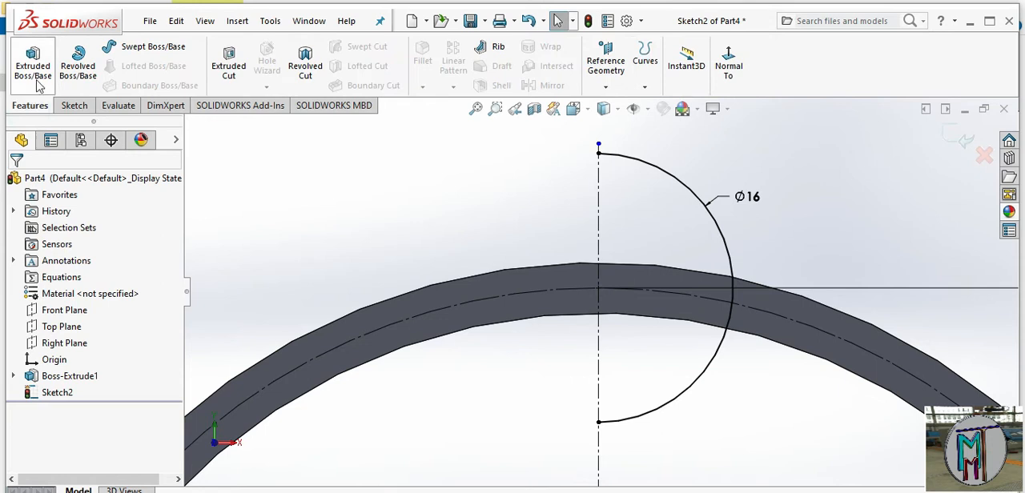
pyautogui.click(77, 72)
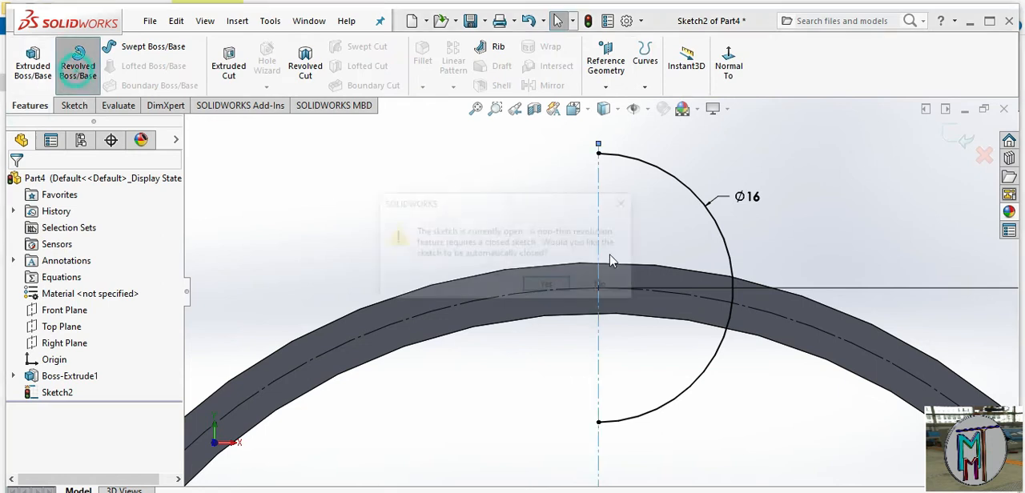
pyautogui.click(549, 287)
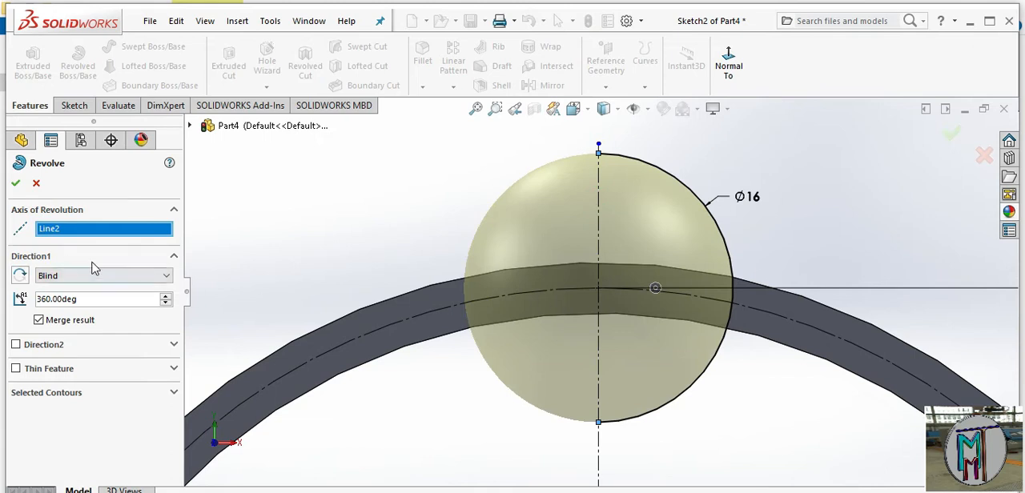
pyautogui.click(36, 184)
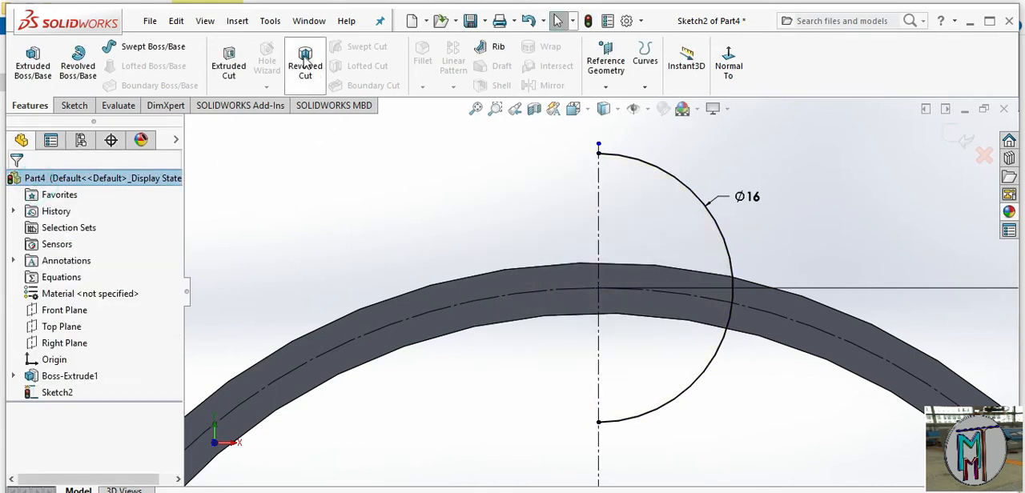
# Cut a spherical pocket through the ring's wall by revolving the 16 mm semicircle 360 degrees about the vertical centerline as a Revolved Cut
pyautogui.click(305, 64)
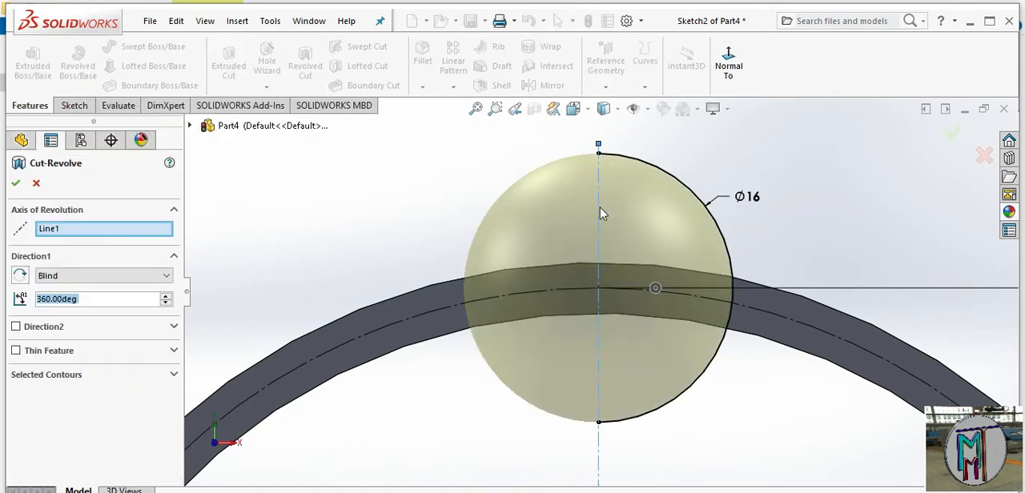
pyautogui.click(16, 184)
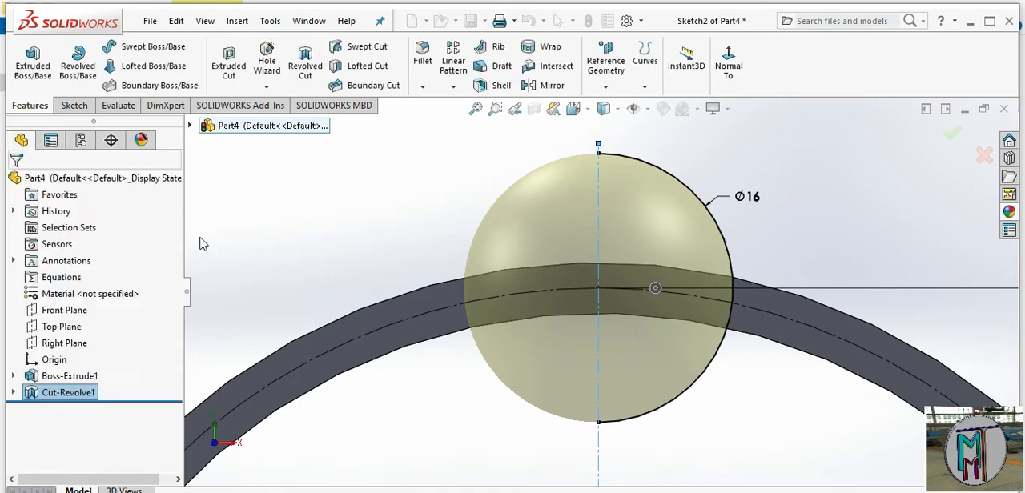
# Examine the rounded notch cut into the ring's wall from several angles
pyautogui.moveTo(662, 361); pyautogui.dragTo(633, 436, button='middle')
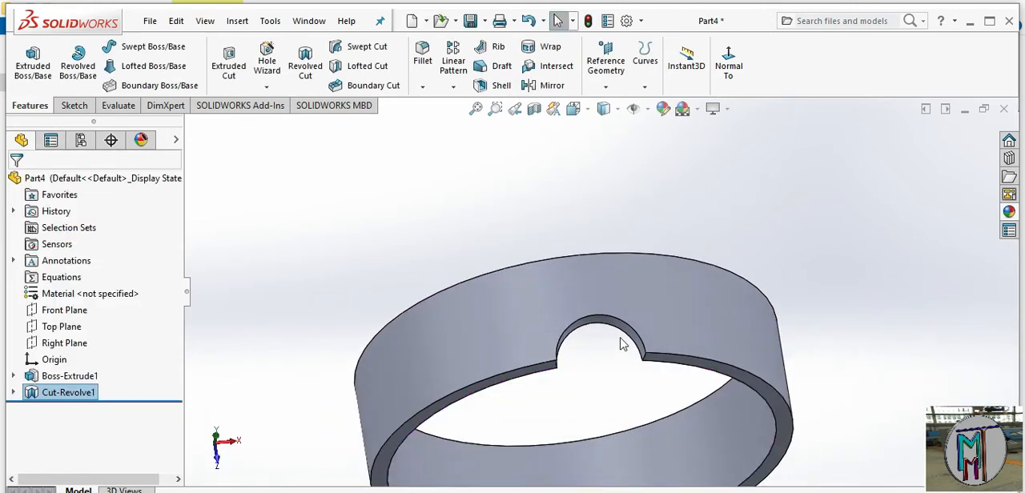
pyautogui.scroll(-5, 626, 371)
pyautogui.moveTo(629, 390); pyautogui.dragTo(559, 189, button='middle')
pyautogui.scroll(5, 624, 338)
pyautogui.scroll(-4, 600, 176)
pyautogui.scroll(4, 600, 318)
pyautogui.scroll(-2, 560, 192)
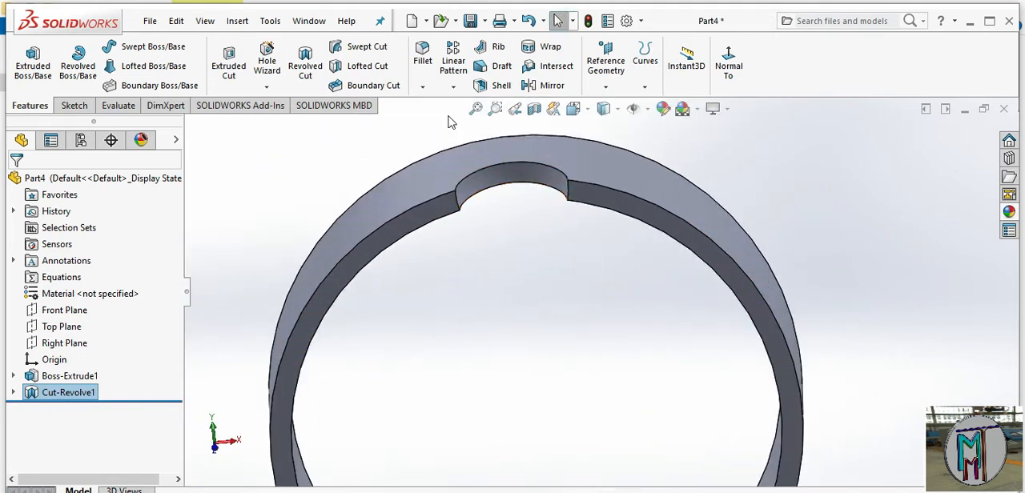
# Circular-pattern the revolved cut around the ring's inner cylindrical face, with 8 equally spaced instances over 360 degrees
pyautogui.click(451, 86)
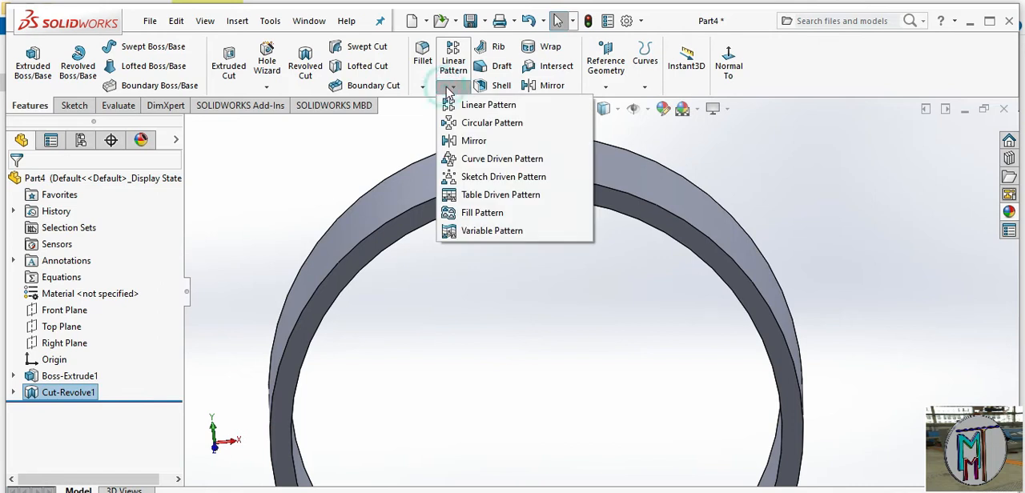
pyautogui.click(484, 122)
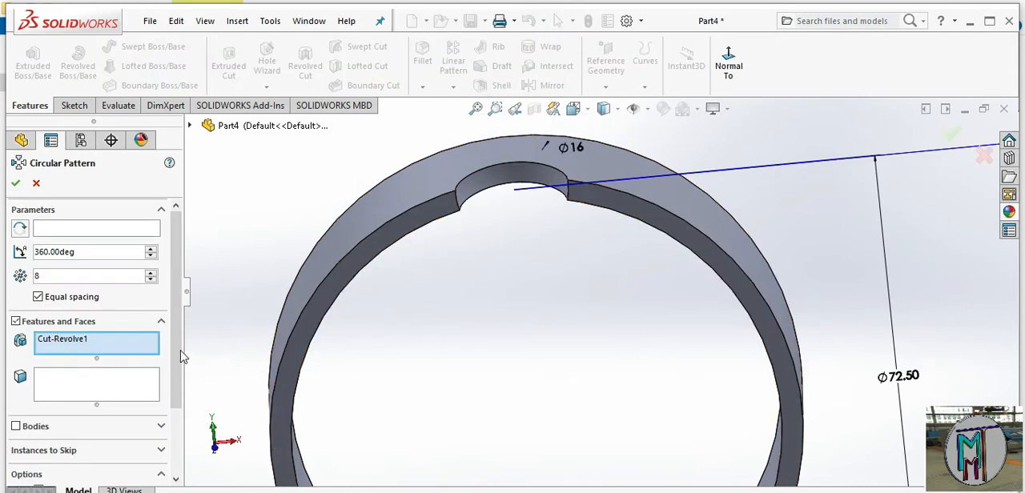
pyautogui.click(106, 229)
pyautogui.moveTo(487, 331); pyautogui.dragTo(451, 217, button='middle')
pyautogui.click(445, 203)
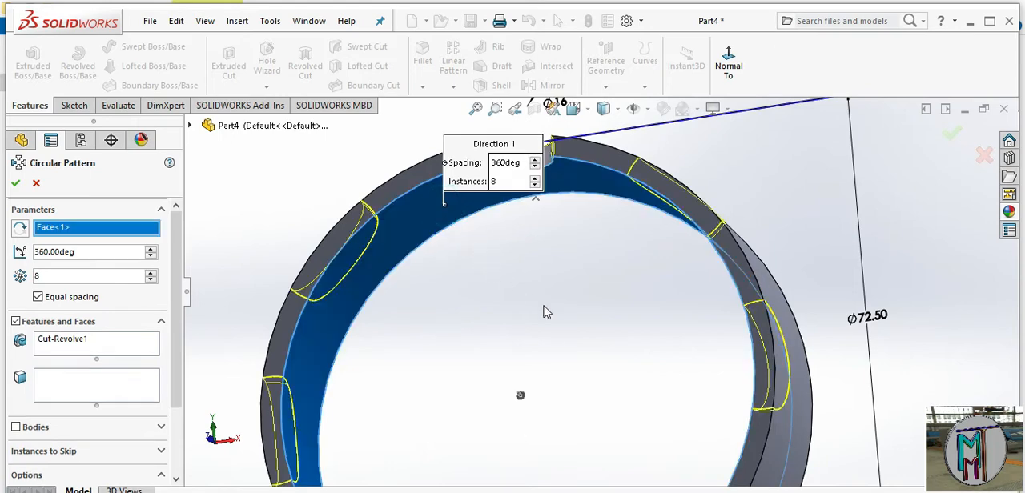
pyautogui.scroll(2, 565, 360)
pyautogui.scroll(-1, 597, 341)
pyautogui.moveTo(599, 344); pyautogui.dragTo(658, 421, button='middle')
pyautogui.scroll(3, 615, 381)
pyautogui.scroll(-1, 659, 421)
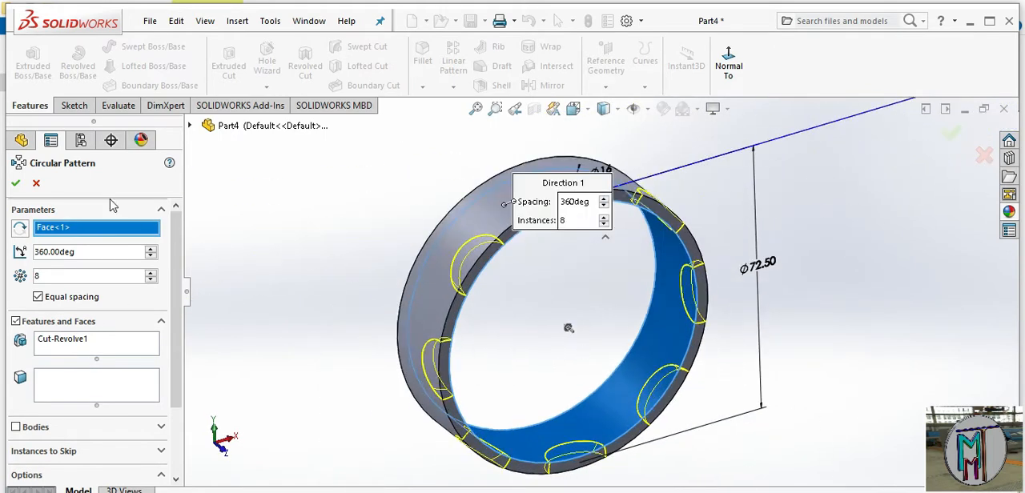
pyautogui.click(16, 182)
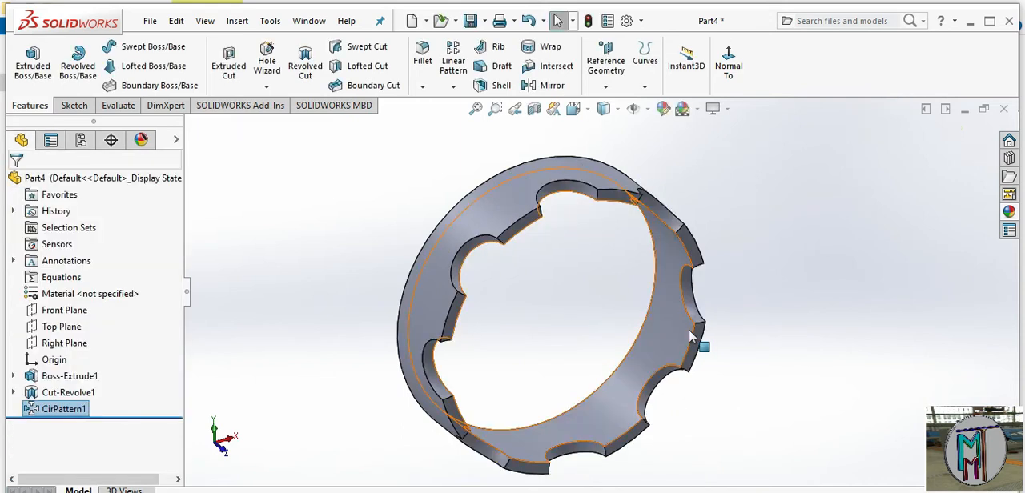
# Shell the notched ring to a 1.5 mm thickness, removing its outer cylindrical face, uncut flat end face and inner cylindrical face
pyautogui.moveTo(689, 329); pyautogui.dragTo(543, 356, button='middle')
pyautogui.moveTo(492, 219); pyautogui.dragTo(555, 235, button='middle')
pyautogui.click(558, 241)
pyautogui.moveTo(583, 297); pyautogui.dragTo(558, 211, button='middle')
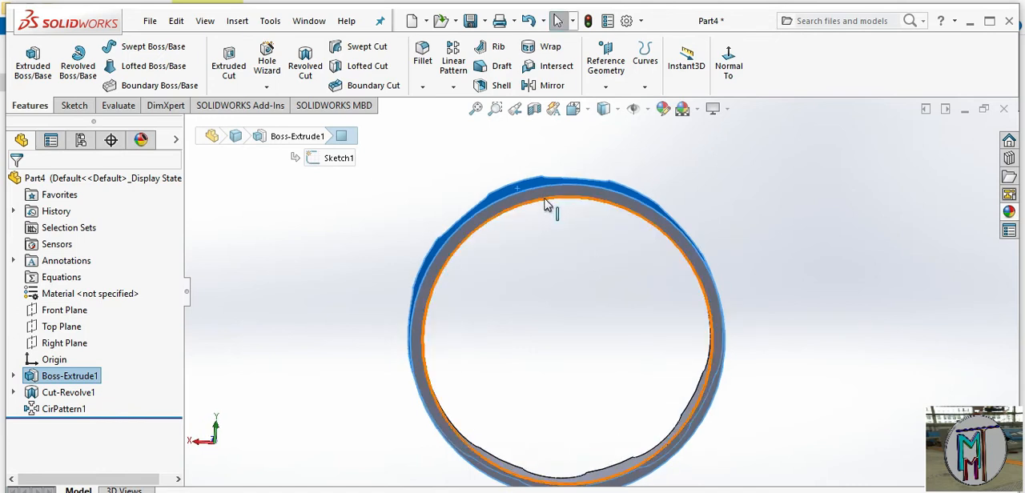
pyautogui.keyDown('ctrl'); pyautogui.click(542, 194); pyautogui.keyUp('ctrl')
pyautogui.keyDown('ctrl'); pyautogui.moveTo(579, 253); pyautogui.dragTo(562, 219, button='middle'); pyautogui.keyUp('ctrl')
pyautogui.scroll(-1, 613, 361)
pyautogui.moveTo(613, 361); pyautogui.dragTo(728, 288, button='middle')
pyautogui.keyDown('ctrl'); pyautogui.click(627, 361); pyautogui.keyUp('ctrl')
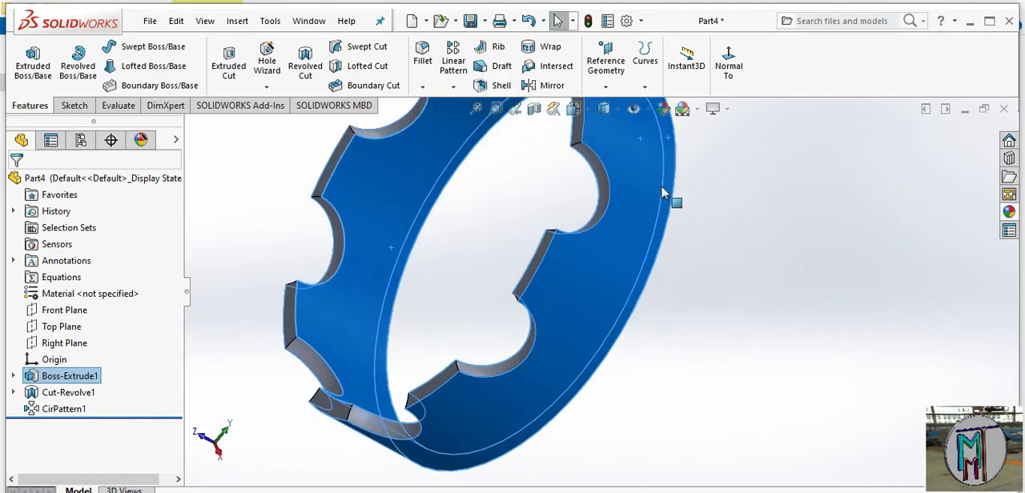
pyautogui.click(499, 86)
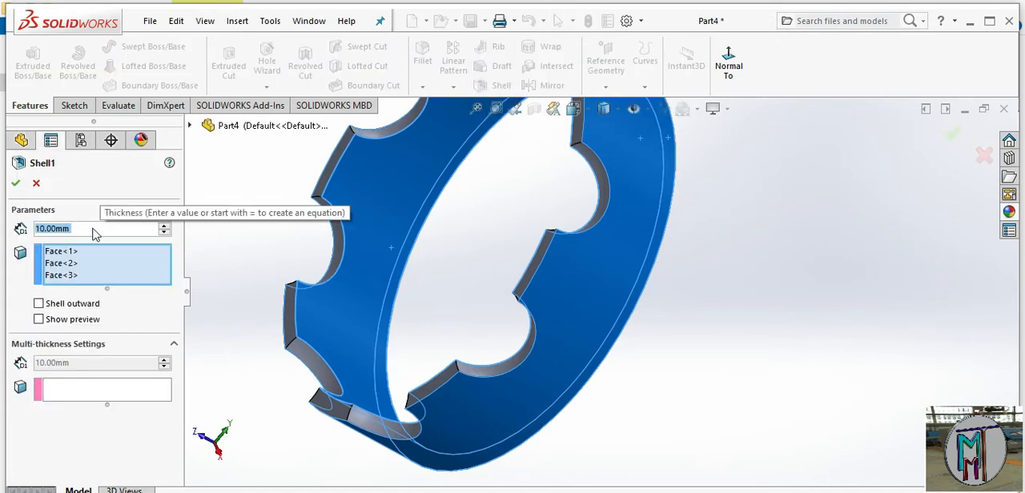
pyautogui.write('1.')
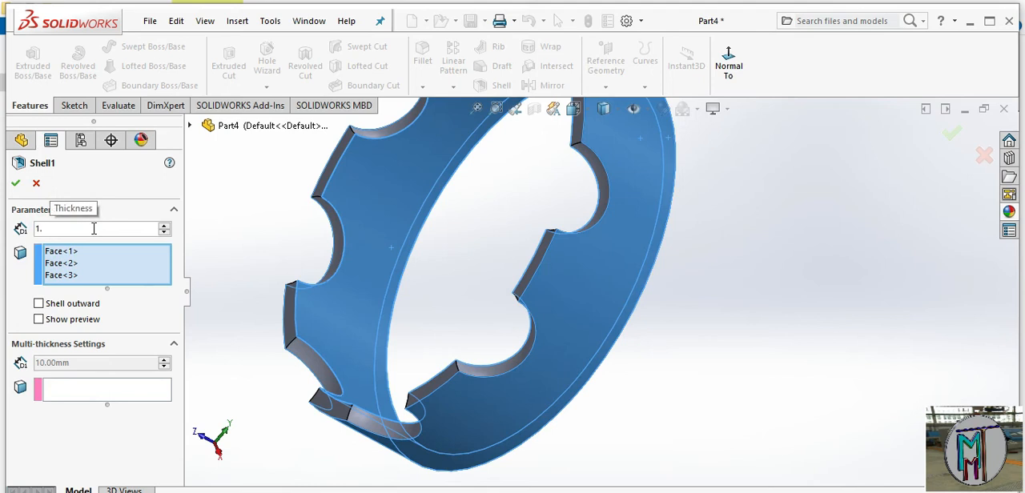
pyautogui.write('5')
pyautogui.press('Return')
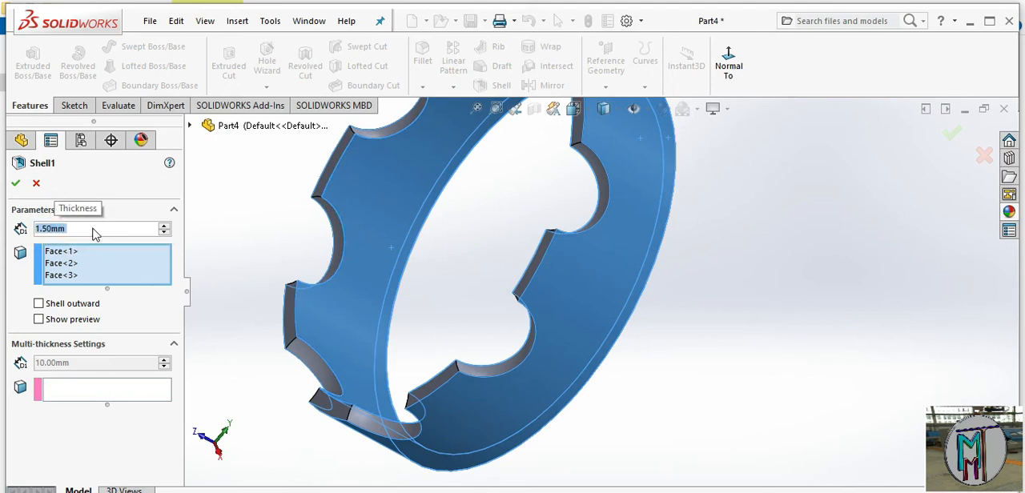
pyautogui.click(16, 184)
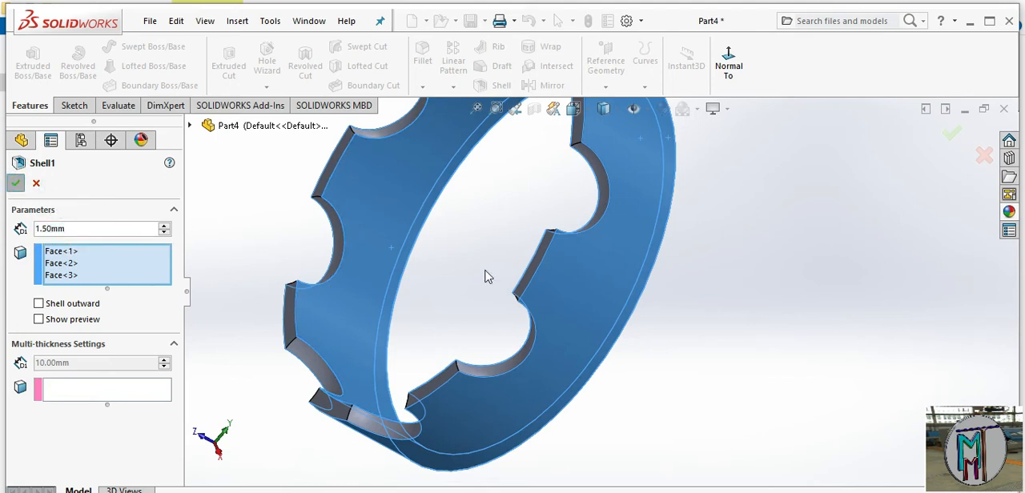
# Apply a brass appearance to the entire shelled cage part
pyautogui.moveTo(382, 242); pyautogui.dragTo(608, 264, button='middle')
pyautogui.scroll(-3, 500, 240)
pyautogui.click(1010, 212)
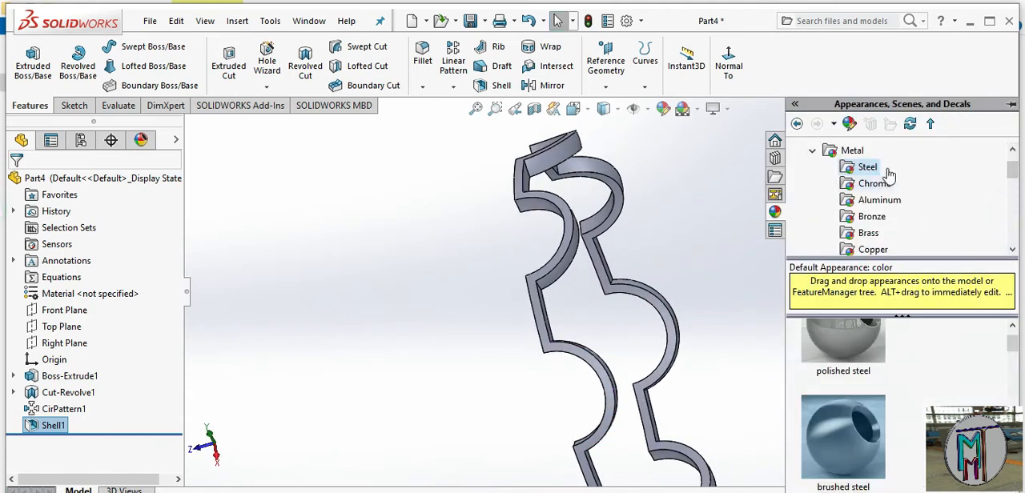
pyautogui.click(847, 234)
pyautogui.moveTo(842, 357); pyautogui.dragTo(624, 278)
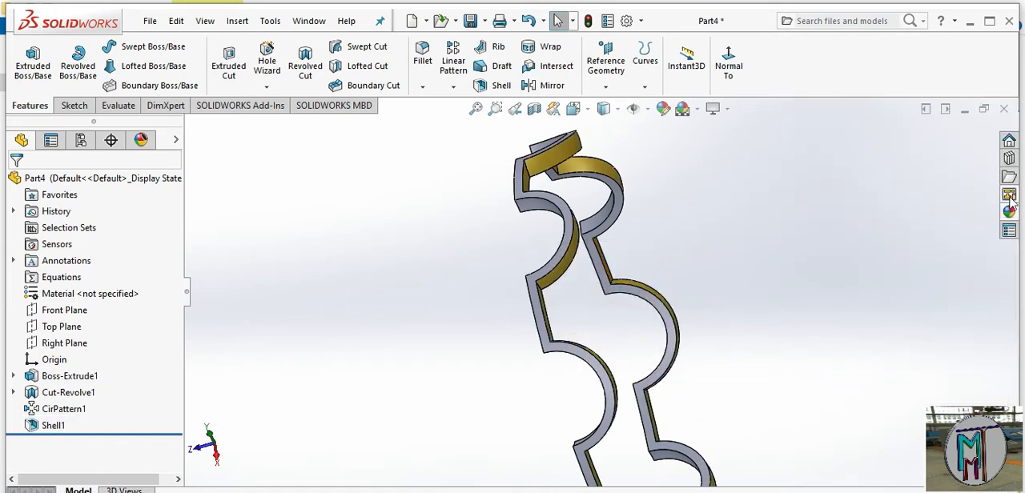
pyautogui.click(82, 180)
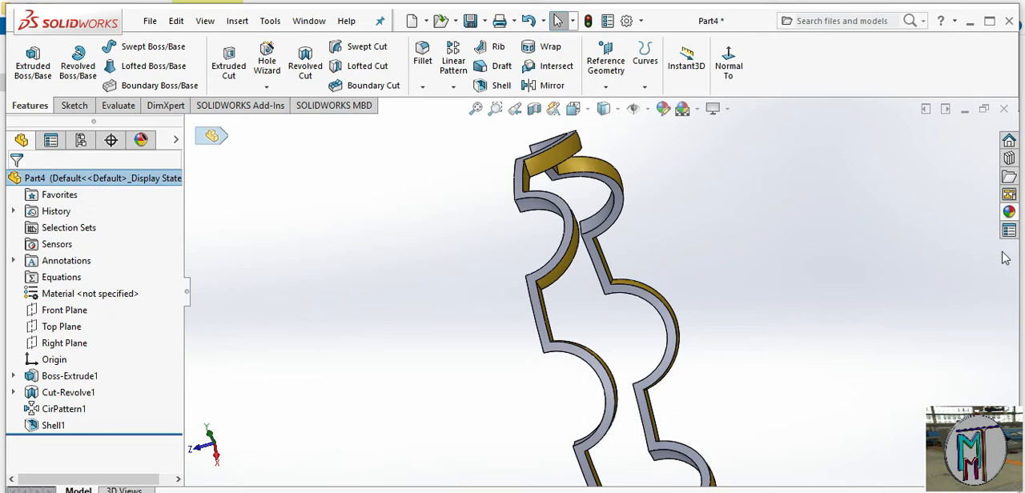
pyautogui.click(1008, 213)
pyautogui.moveTo(832, 357); pyautogui.dragTo(537, 274)
pyautogui.moveTo(789, 295); pyautogui.dragTo(686, 322, button='middle')
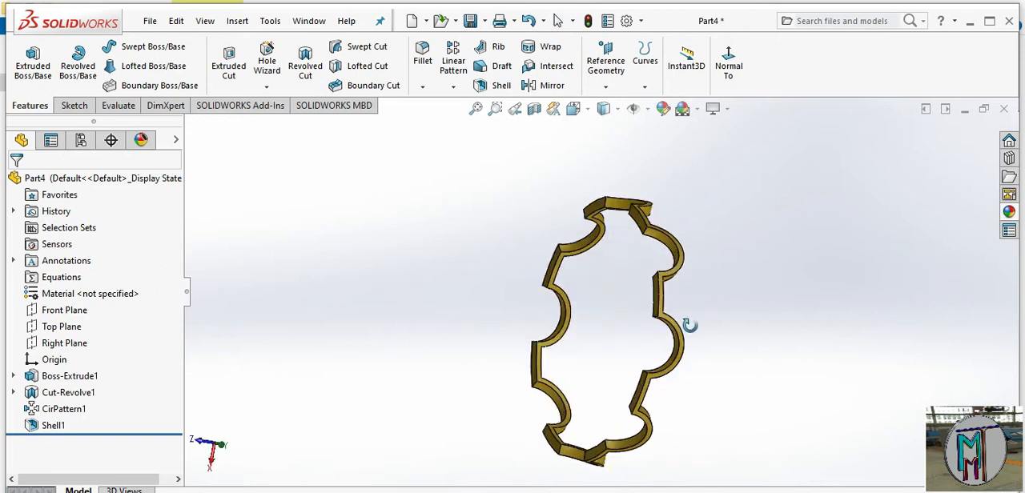
# Save the part as "4 cage 1" in the bearing folder on the Desktop
pyautogui.click(470, 22)
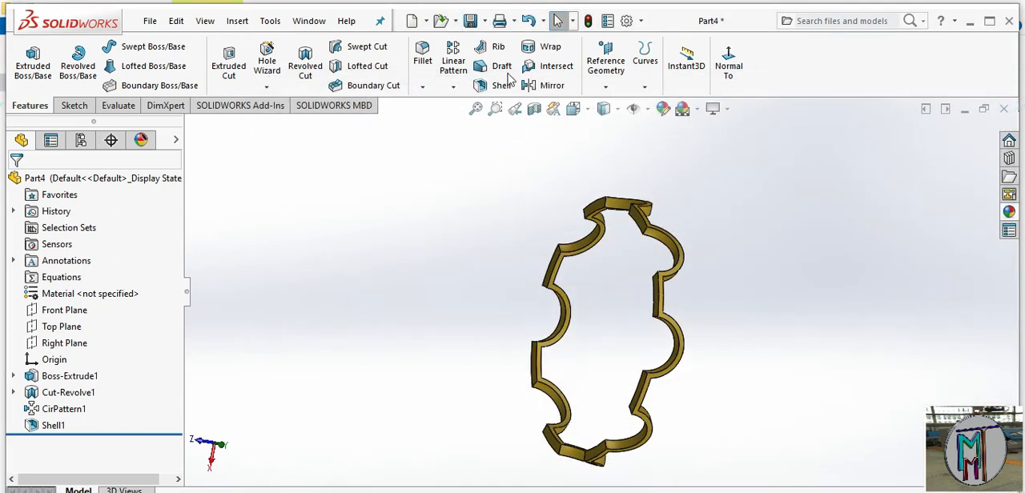
pyautogui.click(472, 21)
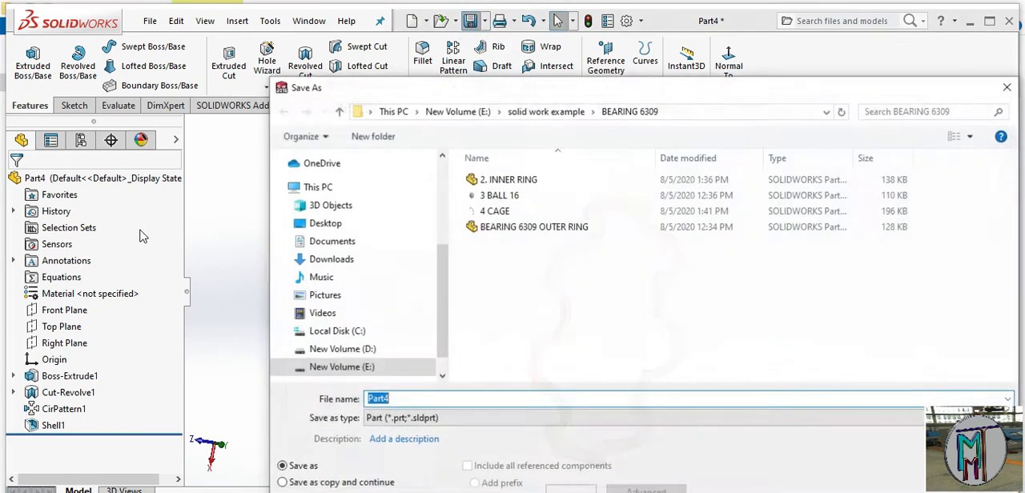
pyautogui.click(355, 226)
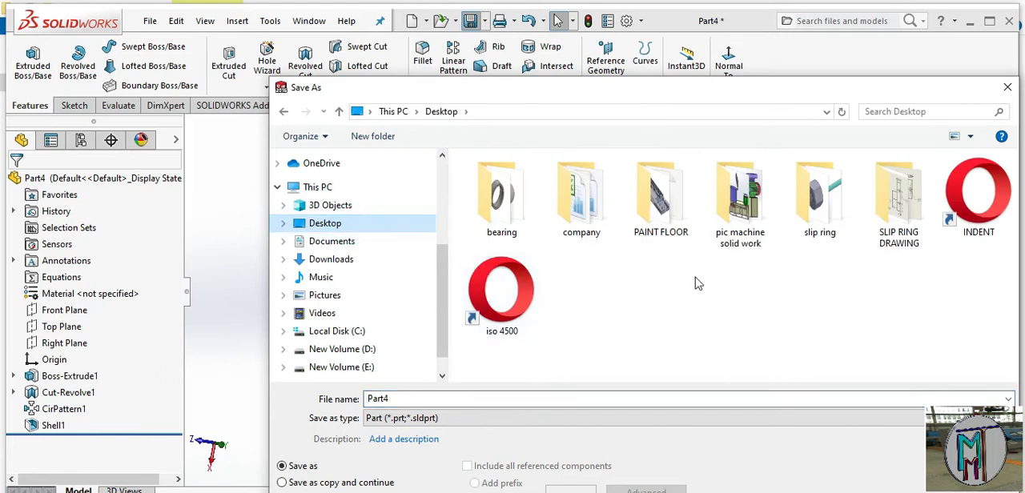
pyautogui.click(506, 210)
pyautogui.doubleClick(506, 210)
pyautogui.click(452, 401)
pyautogui.write('4')
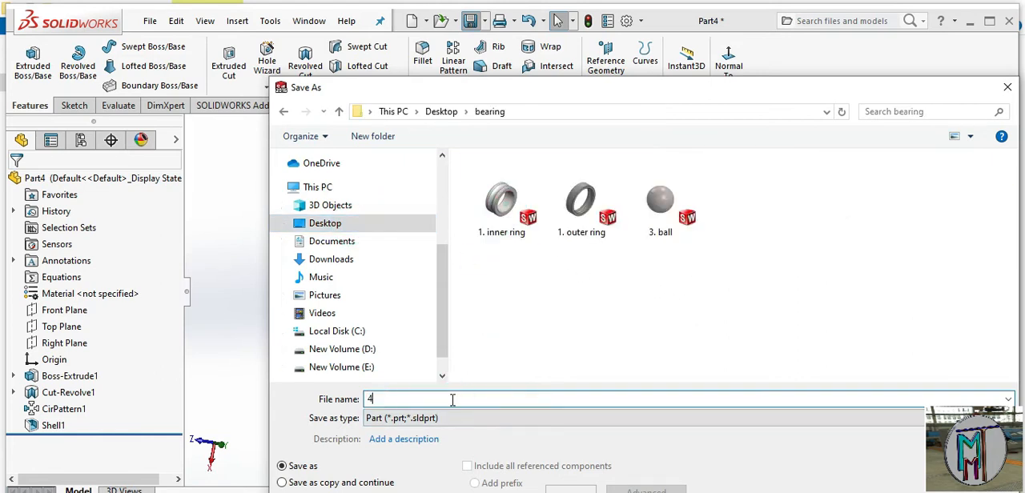
pyautogui.write(' cage 1')
pyautogui.press('Return')
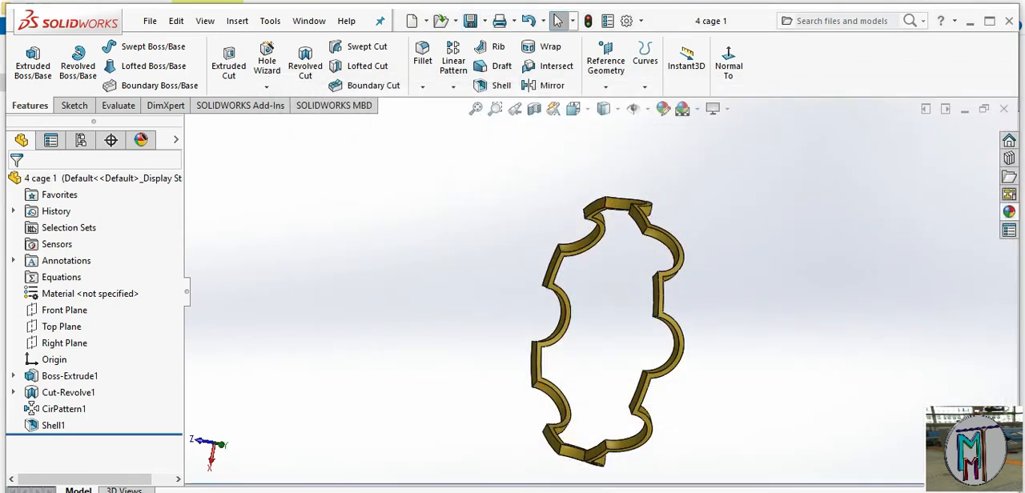
# Close the older 4 CAGE part that has its ring sketch open, and open "4 cage 1" from the bearing folder
pyautogui.click(524, 448)
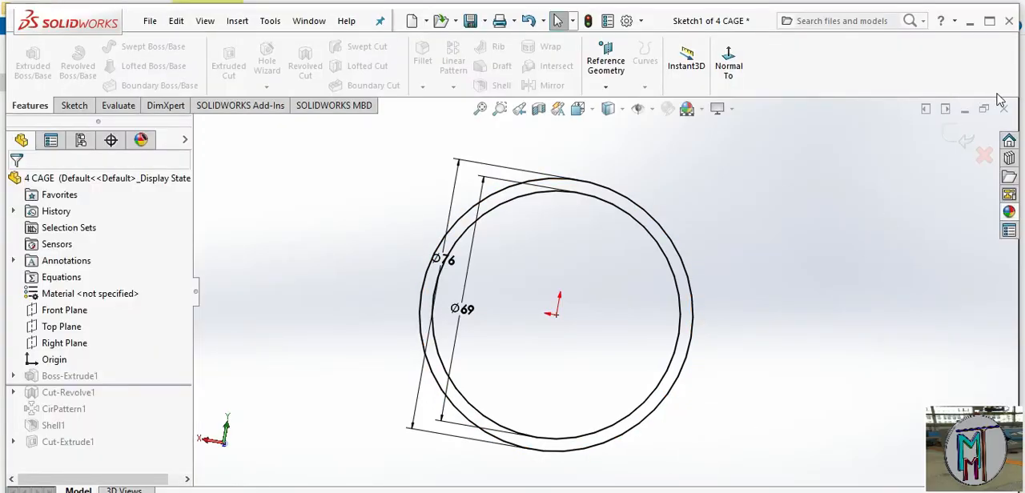
pyautogui.click(1008, 23)
pyautogui.click(517, 300)
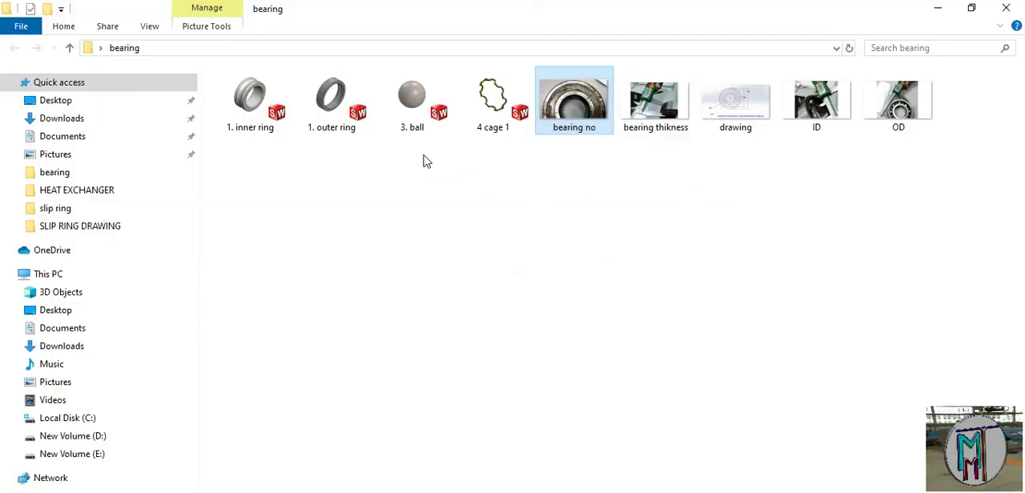
pyautogui.doubleClick(492, 97)
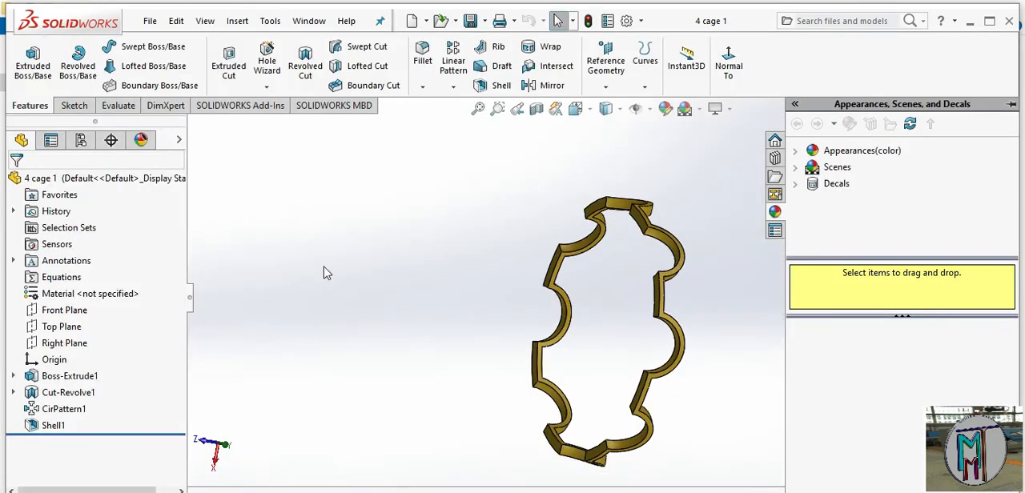
# Start a sketch on one of the cage's flat end-face segments and orient the view square to it
pyautogui.scroll(-1, 650, 275)
pyautogui.moveTo(639, 265); pyautogui.dragTo(659, 264, button='middle')
pyautogui.scroll(-1, 658, 263)
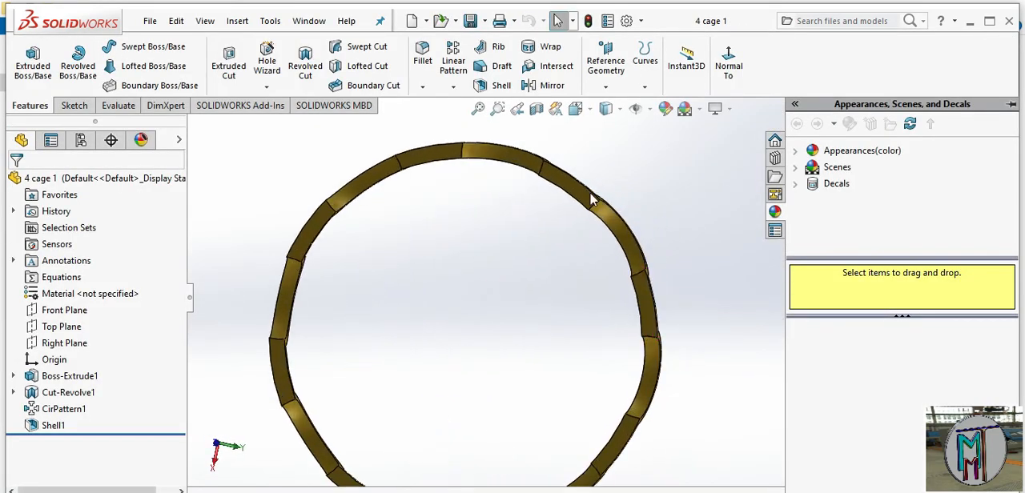
pyautogui.scroll(2, 592, 280)
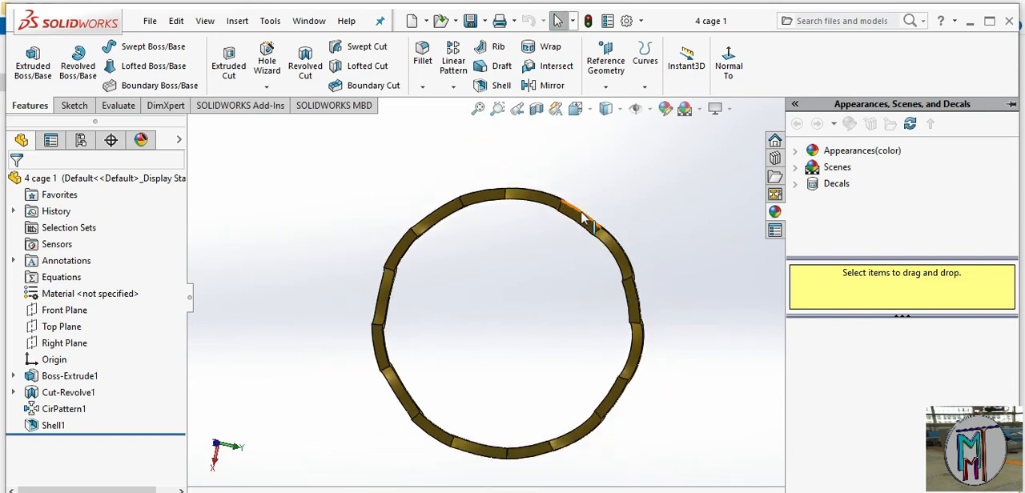
pyautogui.click(583, 221)
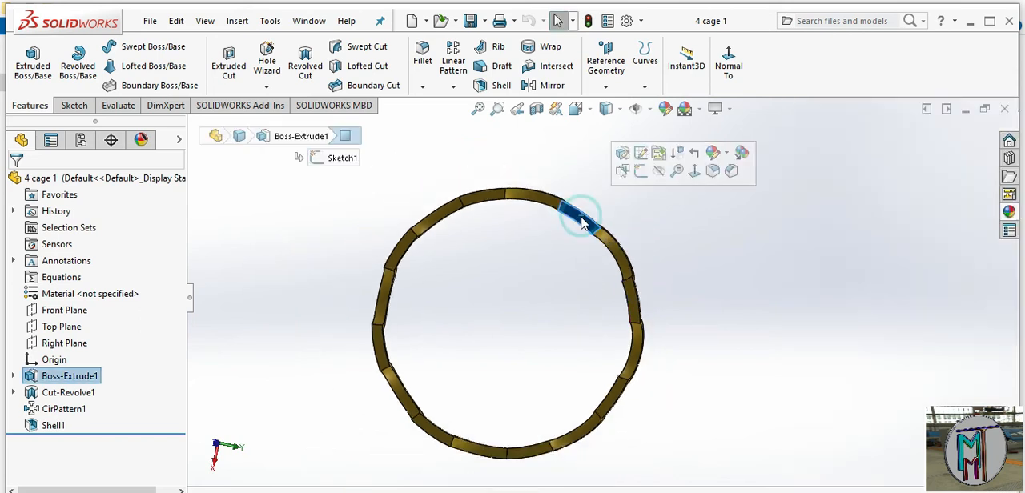
pyautogui.click(639, 172)
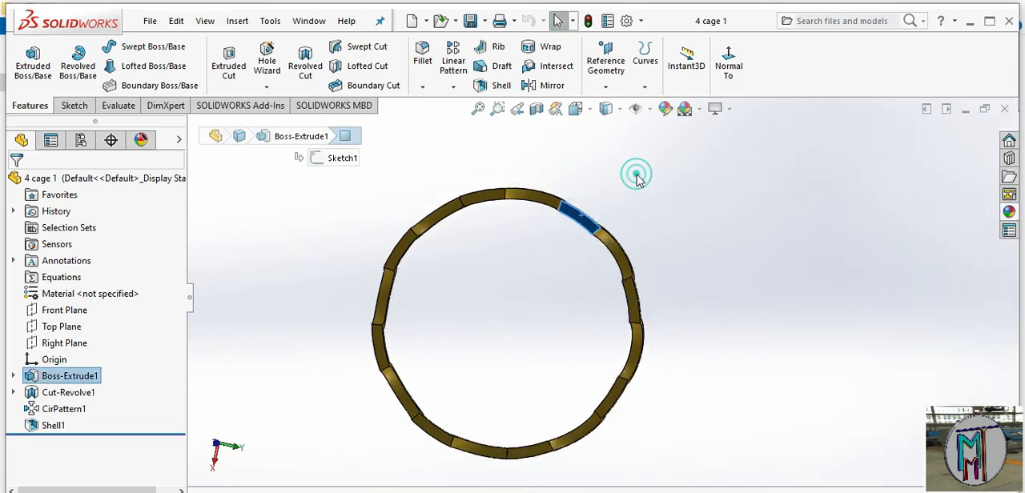
pyautogui.click(589, 109)
pyautogui.click(659, 195)
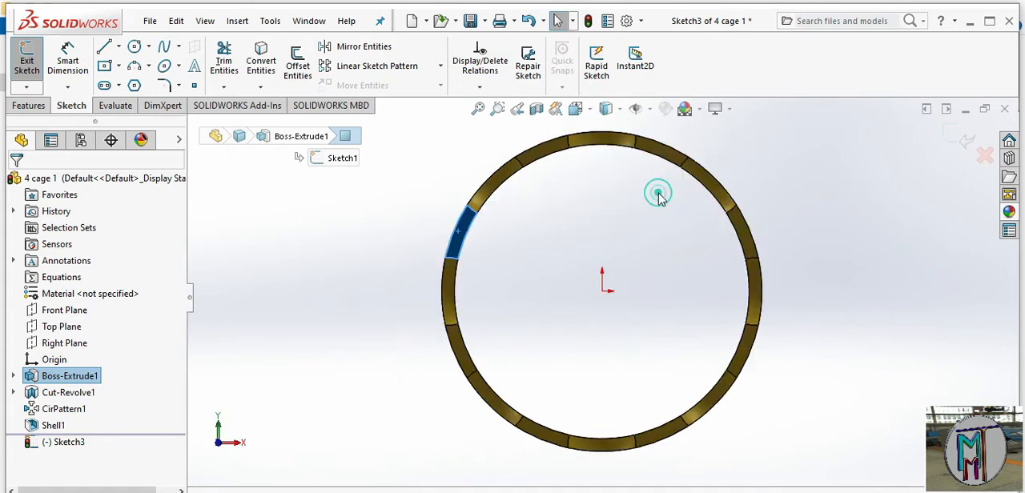
pyautogui.scroll(-2, 633, 175)
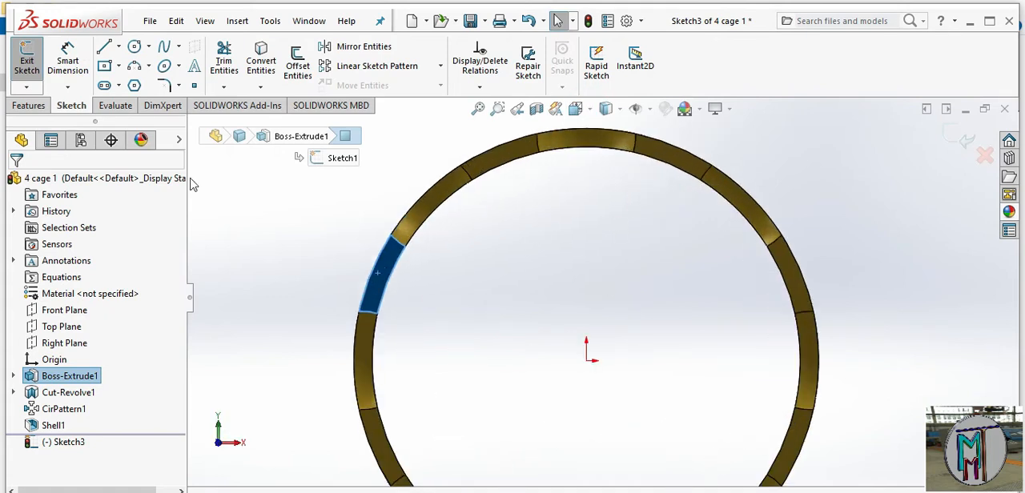
# Sketch a vertical centerline about 49 mm long from the origin up past the ring's outer edge
pyautogui.click(119, 47)
pyautogui.click(130, 85)
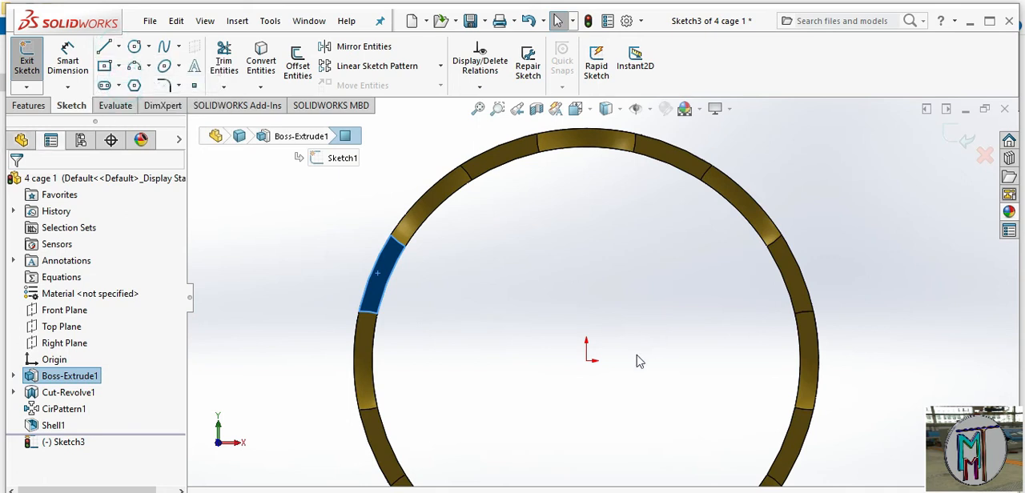
pyautogui.click(586, 360)
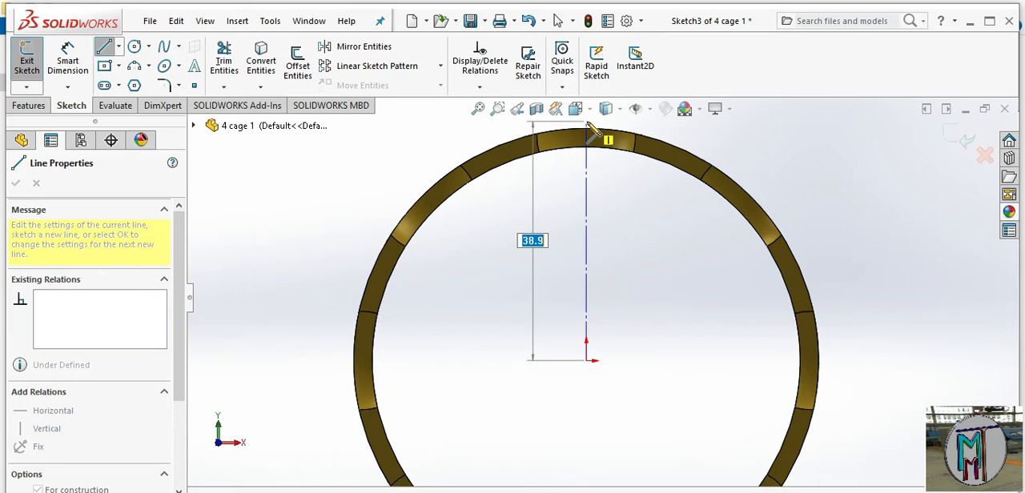
pyautogui.press('Escape')
pyautogui.scroll(2, 661, 237)
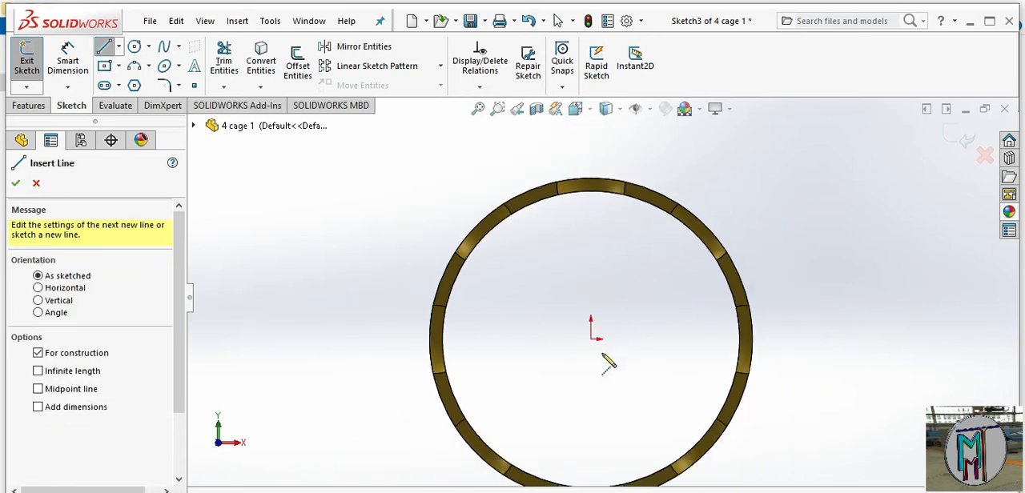
pyautogui.click(593, 339)
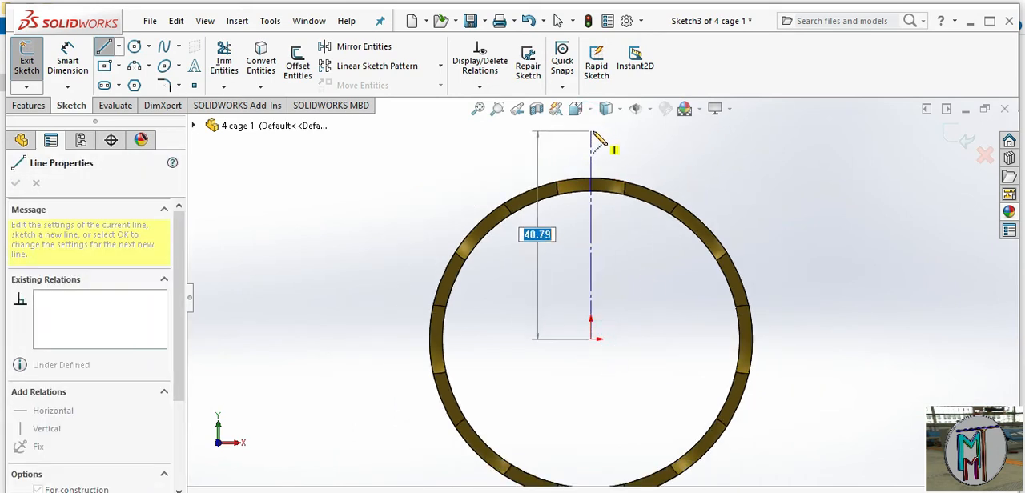
pyautogui.click(591, 131)
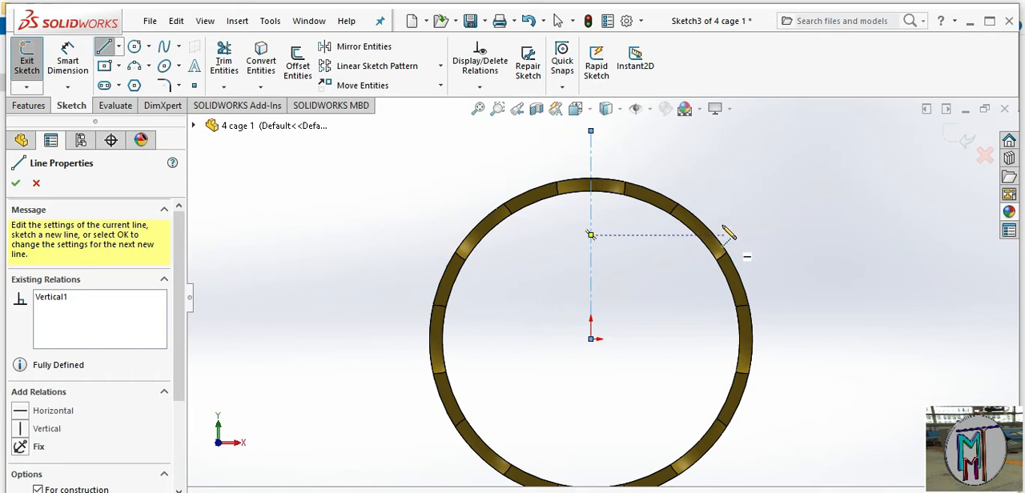
# Sketch an inclined centerline about 50 mm long from the origin through the adjacent flat segment, right of the vertical centerline
pyautogui.click(591, 339)
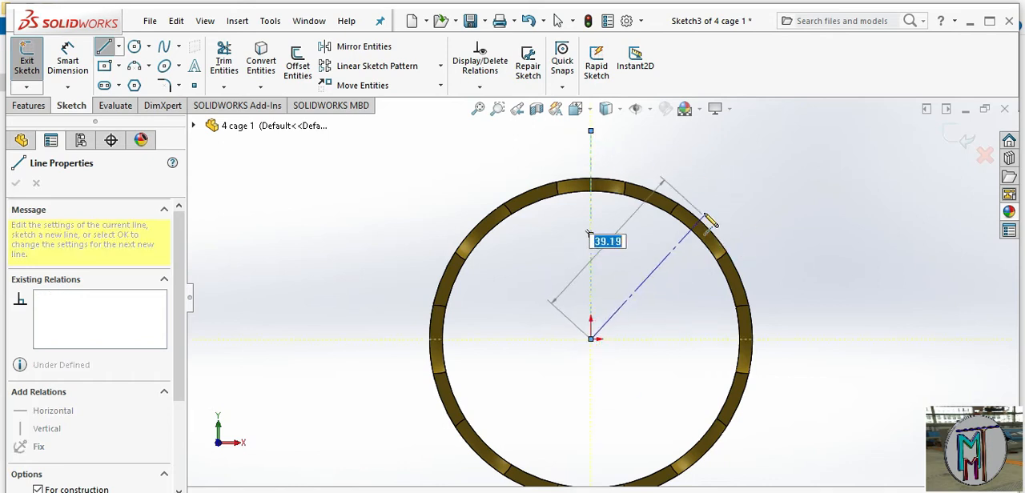
pyautogui.click(670, 142)
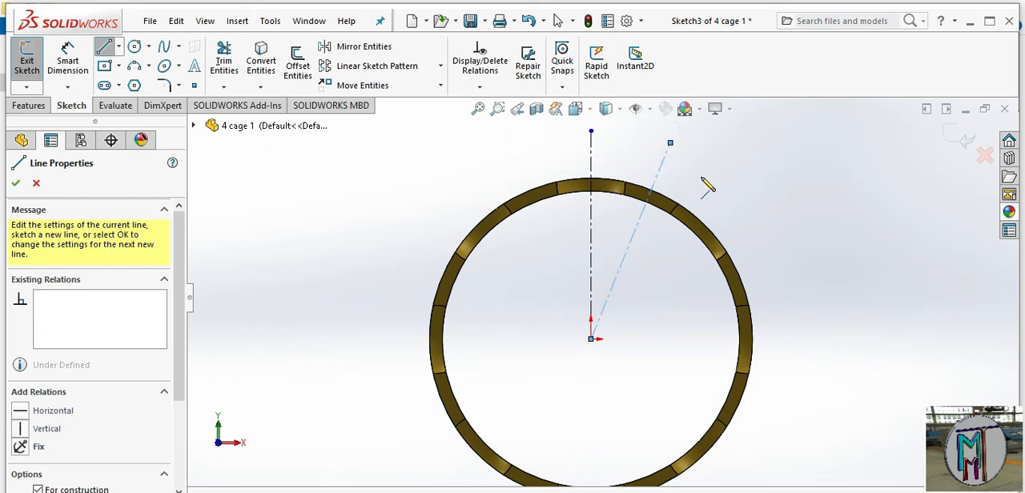
pyautogui.rightClick(718, 157)
pyautogui.click(743, 204)
pyautogui.scroll(-2, 700, 197)
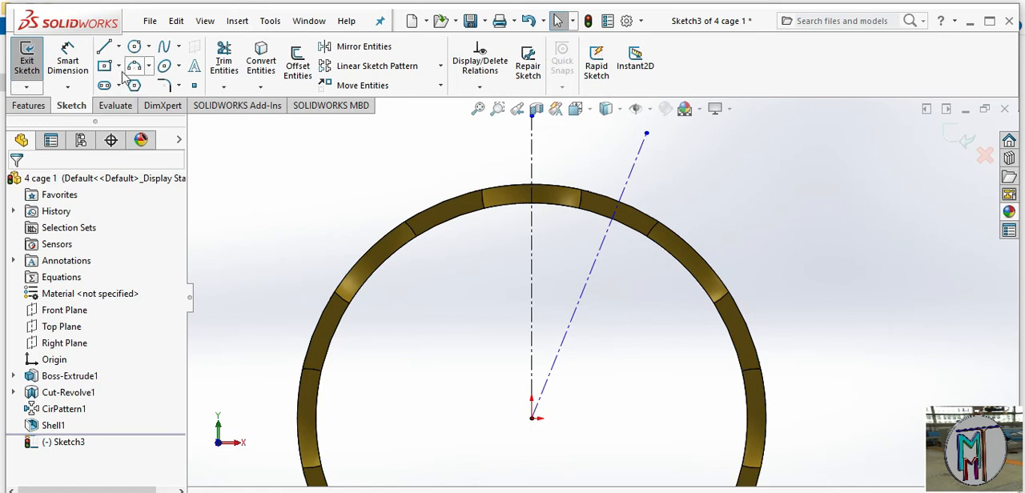
# Dimension the angle between the vertical and inclined centerlines at 22.5 degrees
pyautogui.click(69, 60)
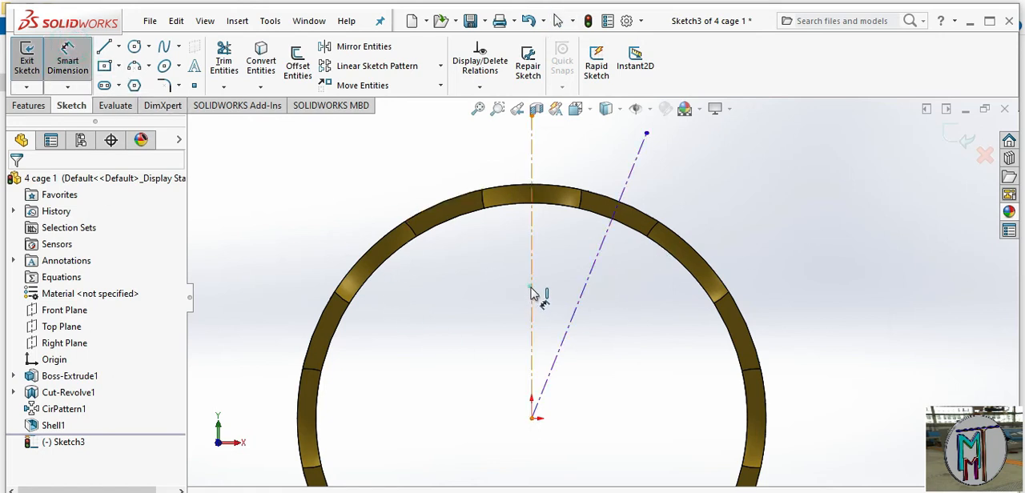
pyautogui.click(530, 293)
pyautogui.click(565, 296)
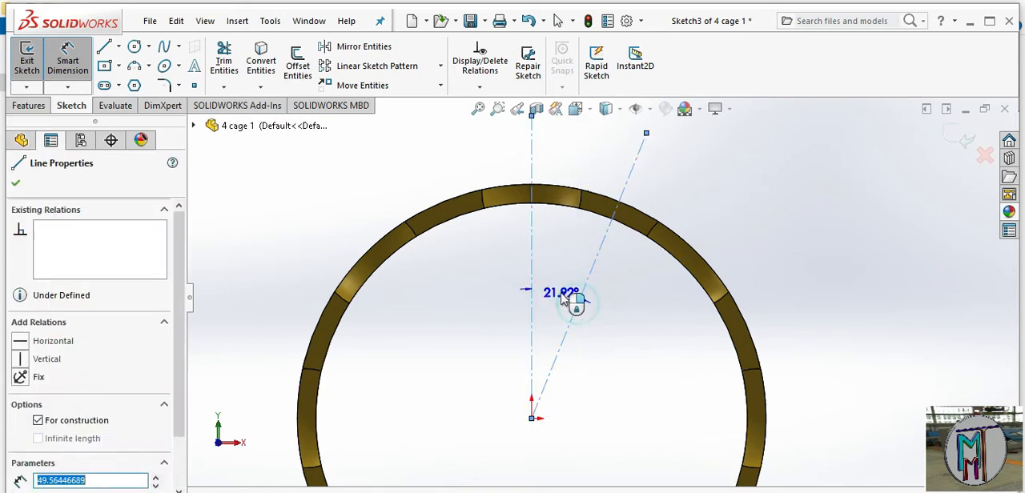
pyautogui.click(561, 293)
pyautogui.click(558, 291)
pyautogui.write('22.5-21.92223635deg')
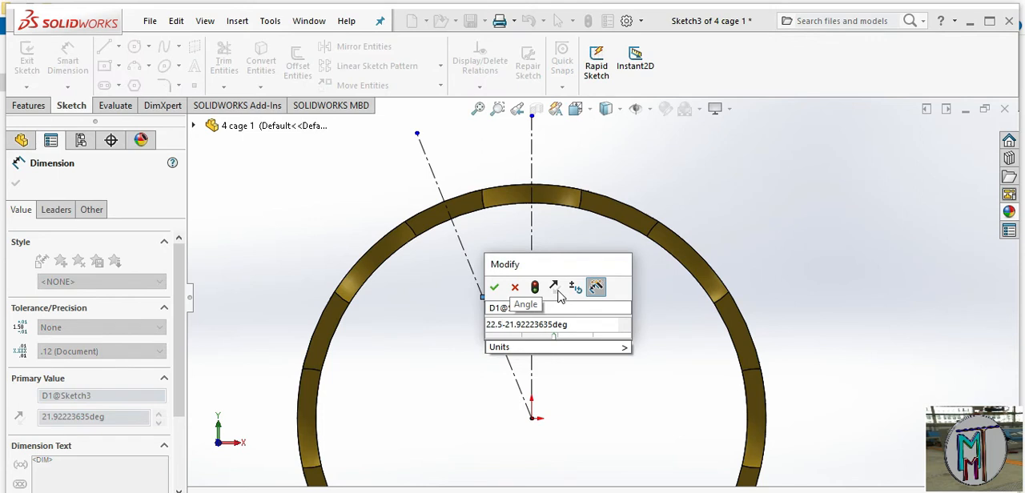
pyautogui.press('Delete')
pyautogui.press('Delete')
pyautogui.click(496, 286)
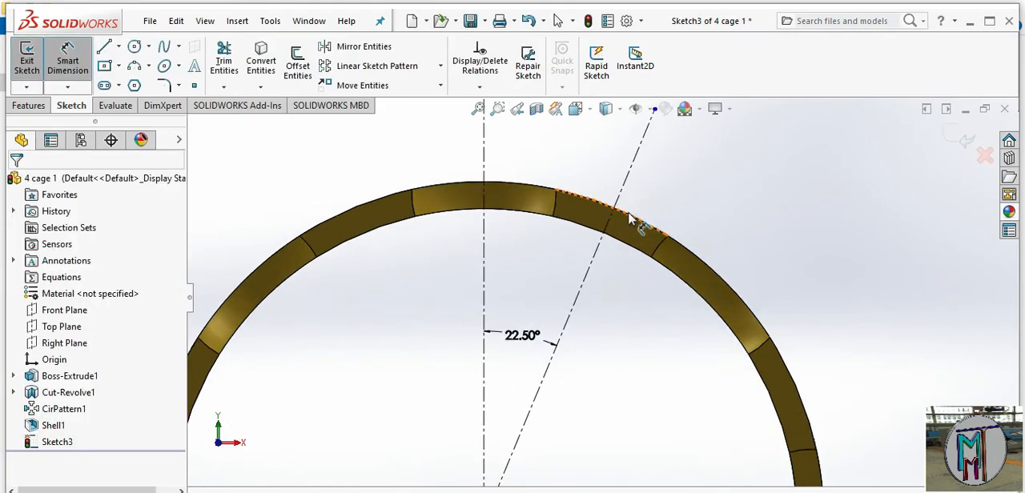
pyautogui.scroll(-2, 617, 224)
pyautogui.scroll(-2, 608, 264)
pyautogui.scroll(1, 616, 320)
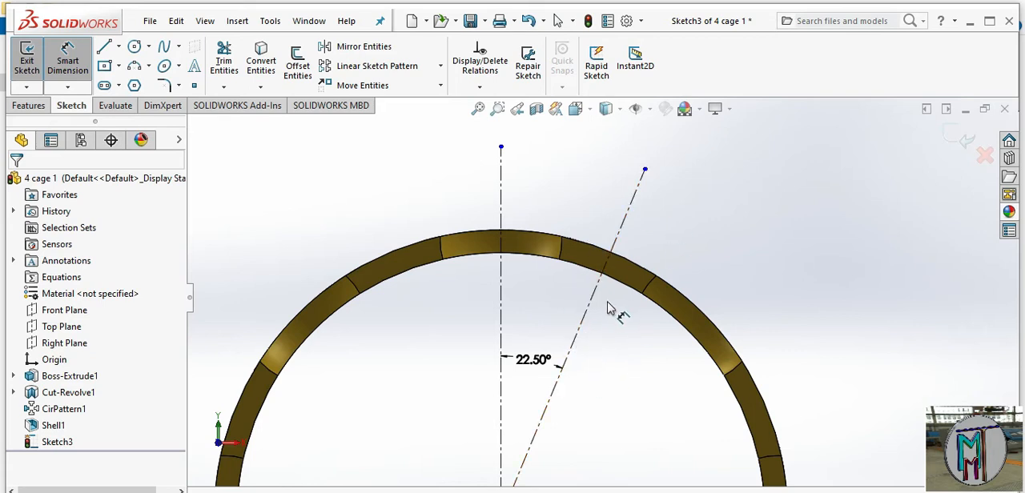
# Sketch a construction circle about 55 mm in diameter centered on the origin, inside the cage ring
pyautogui.click(136, 46)
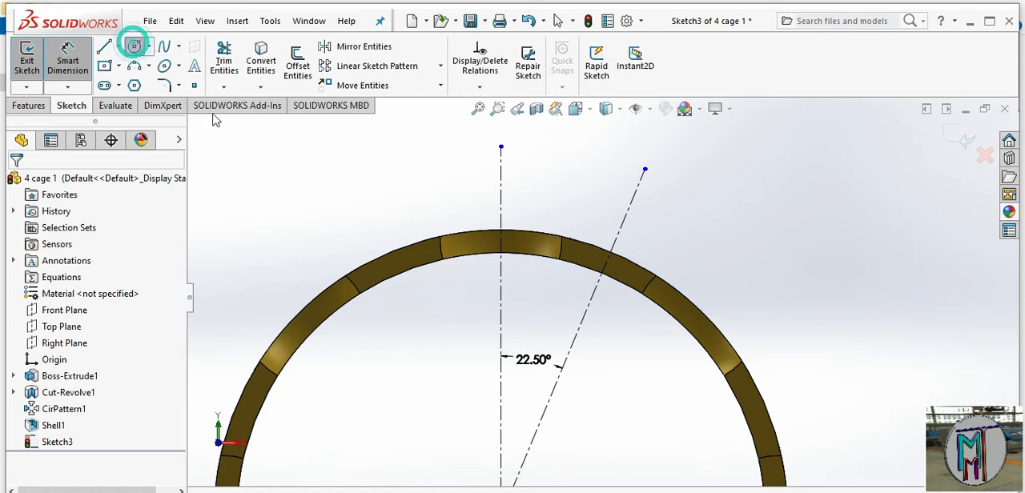
pyautogui.press('z')
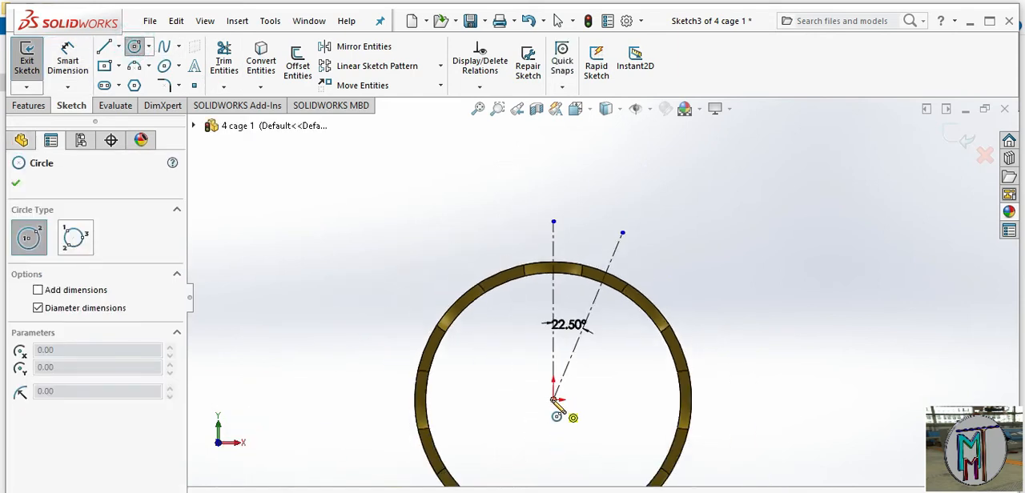
pyautogui.click(554, 399)
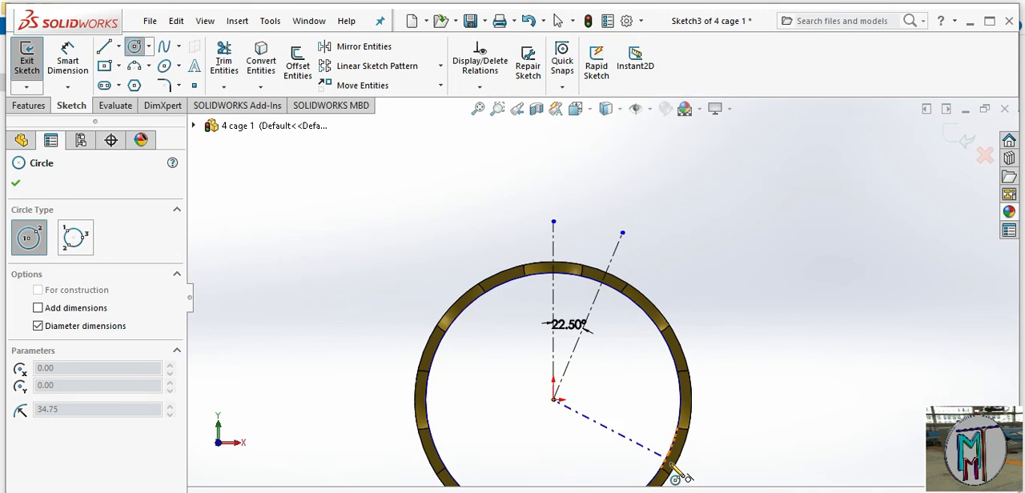
pyautogui.click(640, 450)
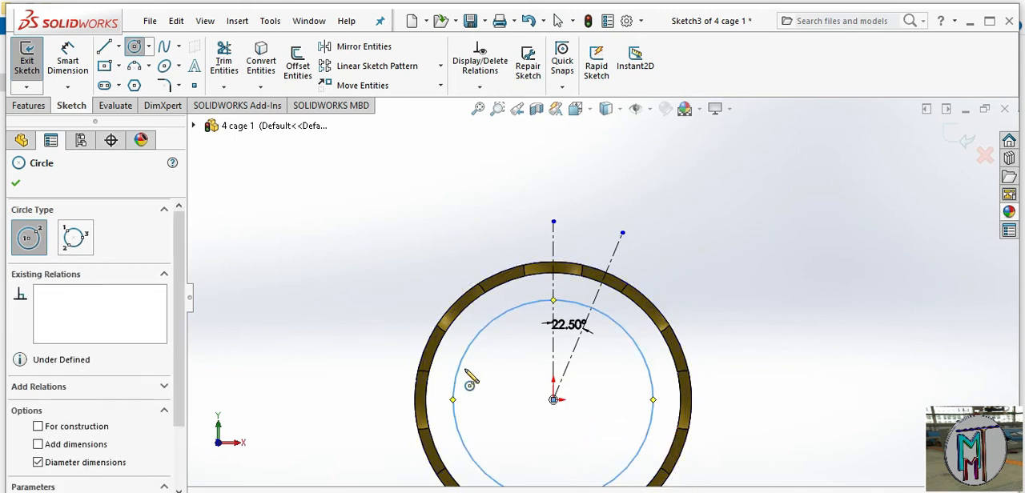
pyautogui.click(39, 427)
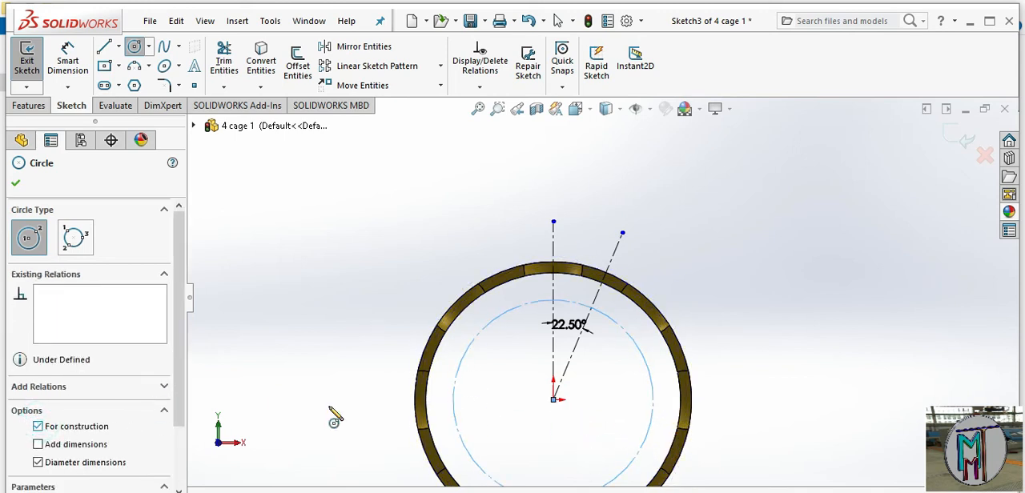
# Dimension the construction circle's diameter at 72.5 mm
pyautogui.rightClick(716, 221)
pyautogui.click(871, 198)
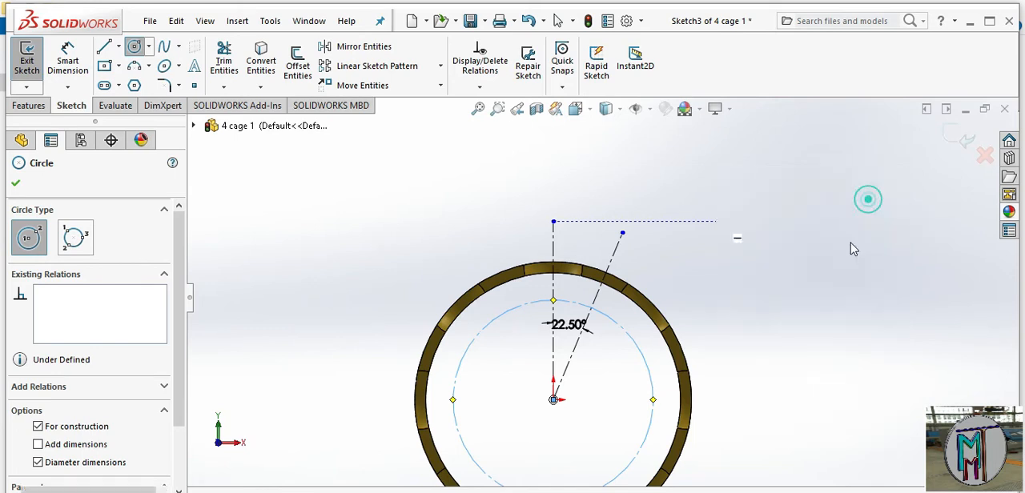
pyautogui.click(652, 389)
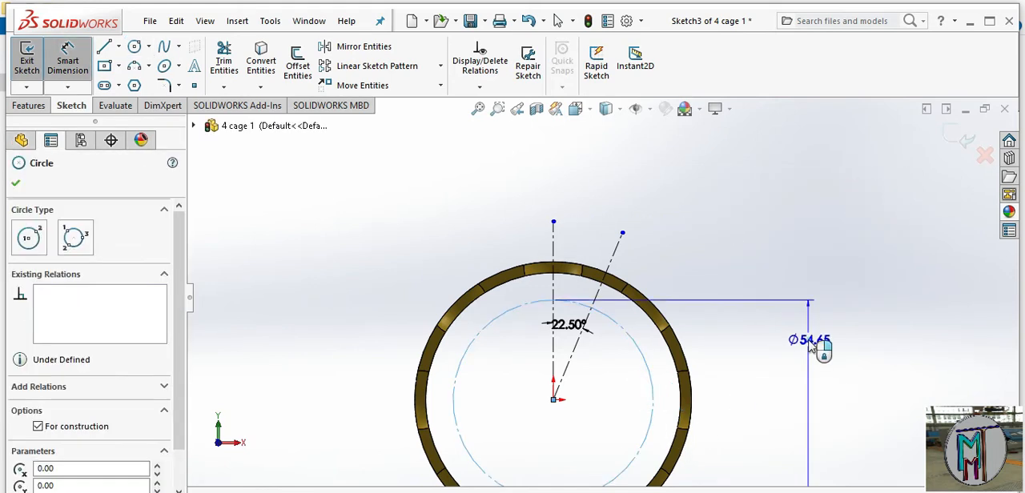
pyautogui.click(810, 346)
pyautogui.write('72.5')
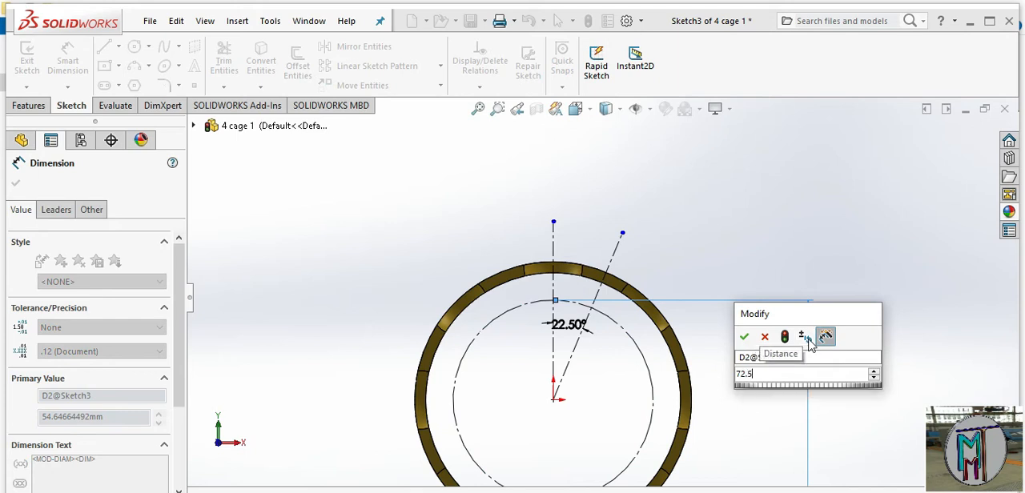
pyautogui.press('Return')
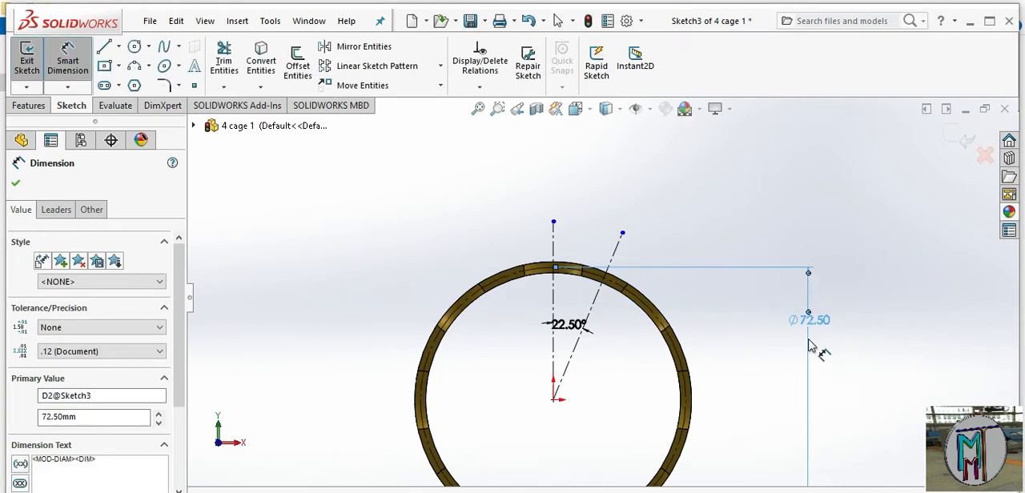
# Sketch a circle about 0.6 mm in diameter where the inclined centerline crosses the construction circle
pyautogui.scroll(-3, 583, 297)
pyautogui.scroll(-2, 652, 296)
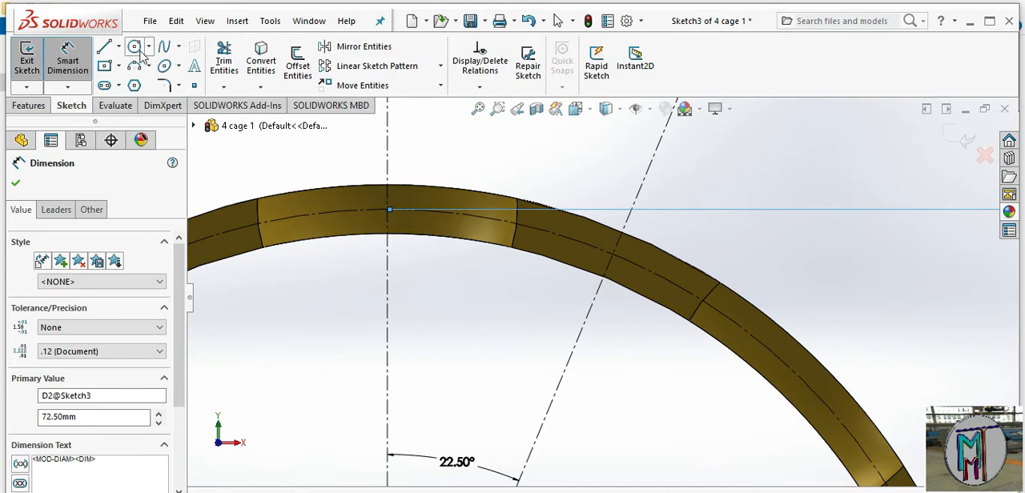
pyautogui.scroll(-4, 623, 233)
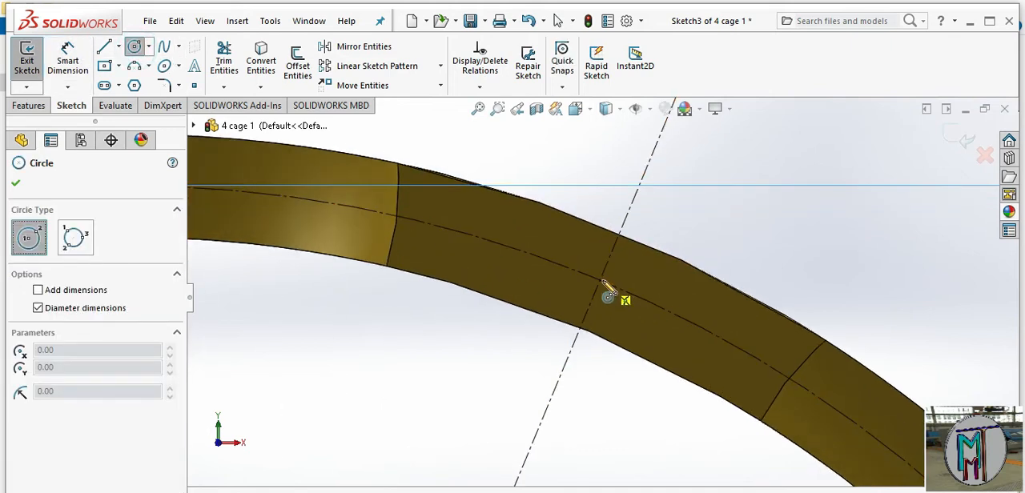
pyautogui.scroll(-2, 608, 296)
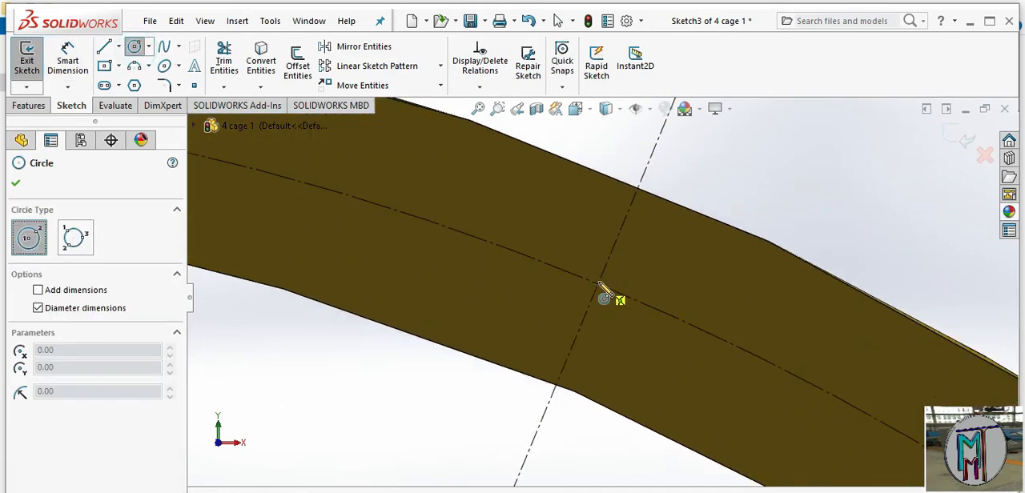
pyautogui.click(599, 284)
pyautogui.click(606, 304)
# Dimension the small circle's diameter at 2 mm
pyautogui.rightClick(738, 176)
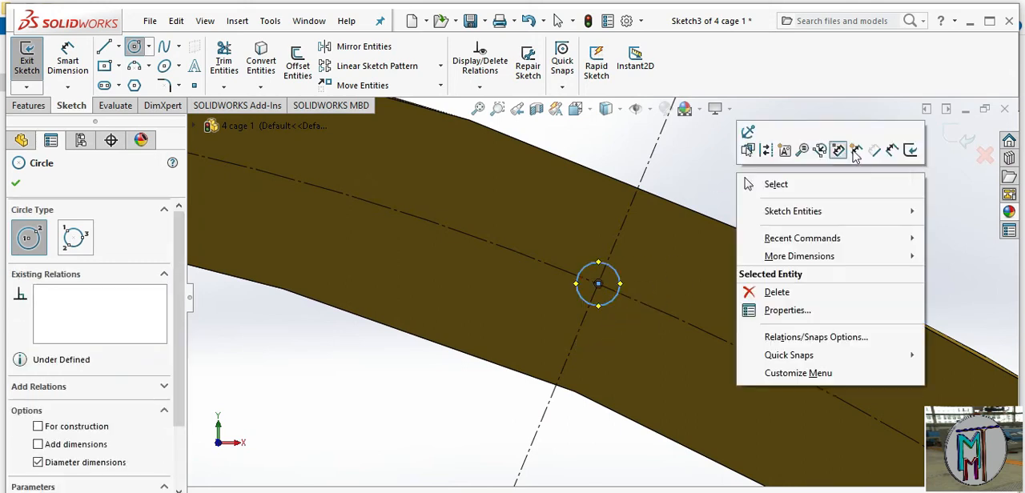
pyautogui.click(893, 152)
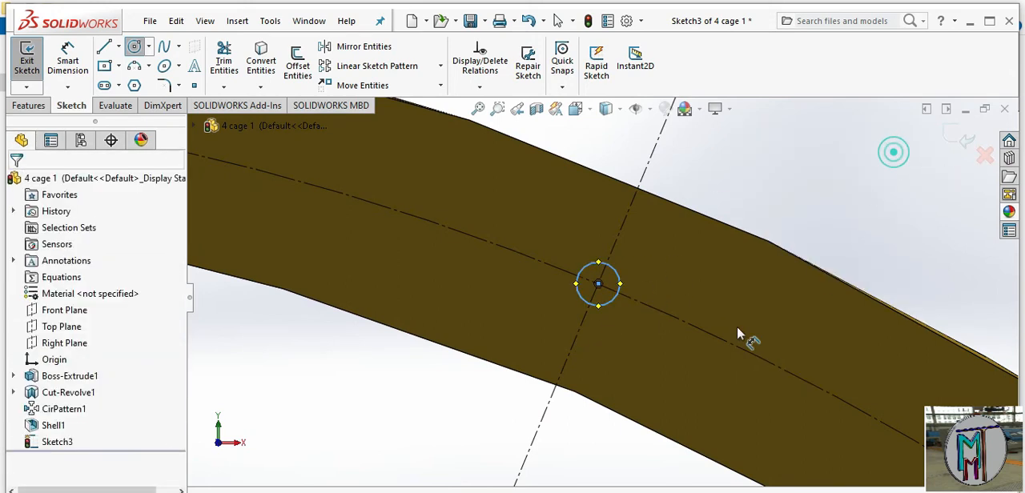
pyautogui.click(618, 298)
pyautogui.click(853, 201)
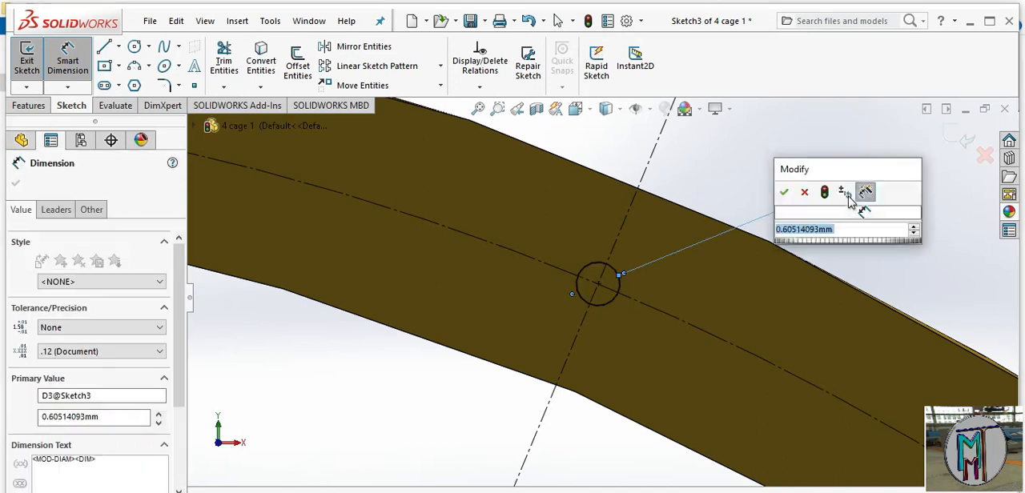
pyautogui.click(783, 193)
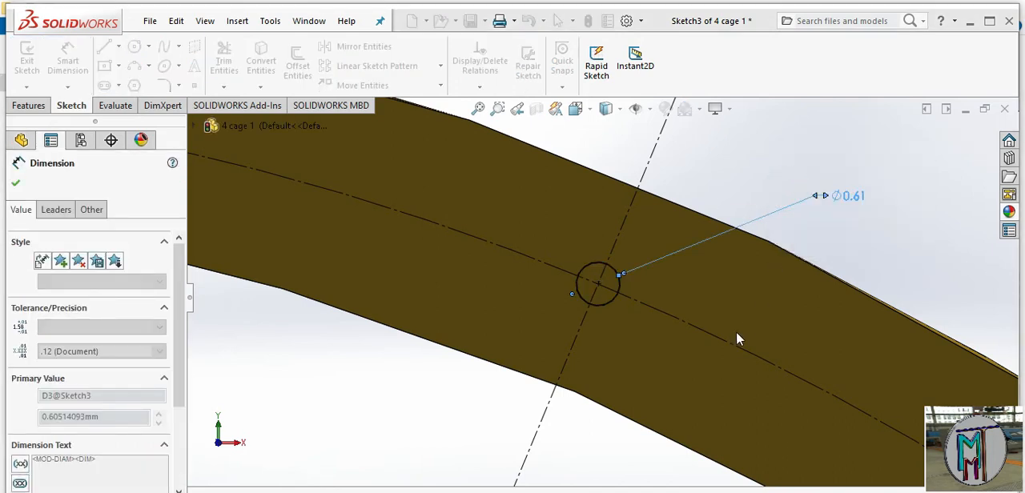
pyautogui.scroll(8, 616, 357)
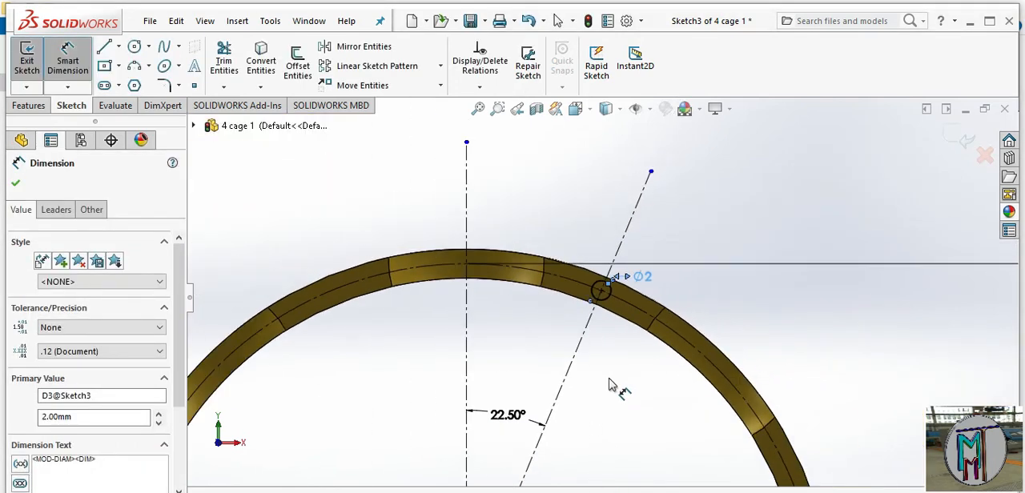
pyautogui.click(15, 182)
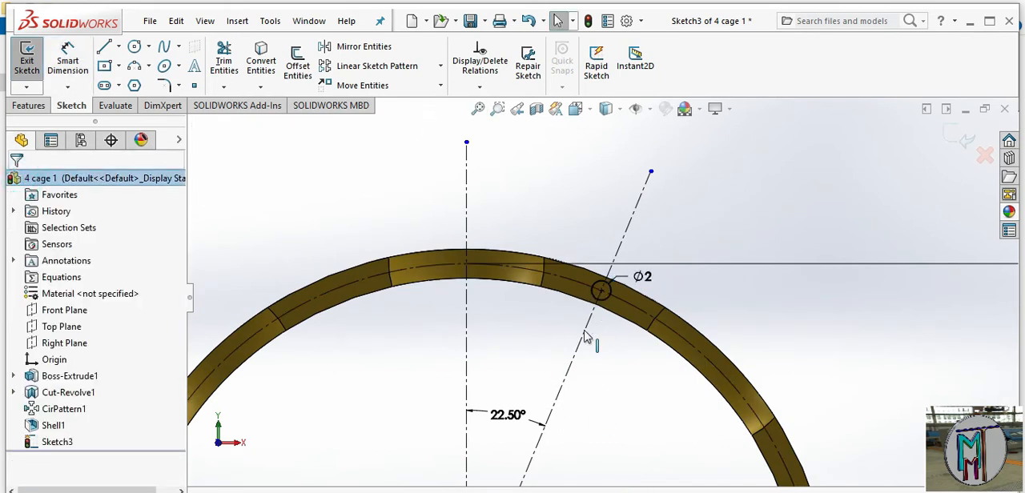
# Start a circular sketch pattern of the 2 mm circle about the origin
pyautogui.click(439, 66)
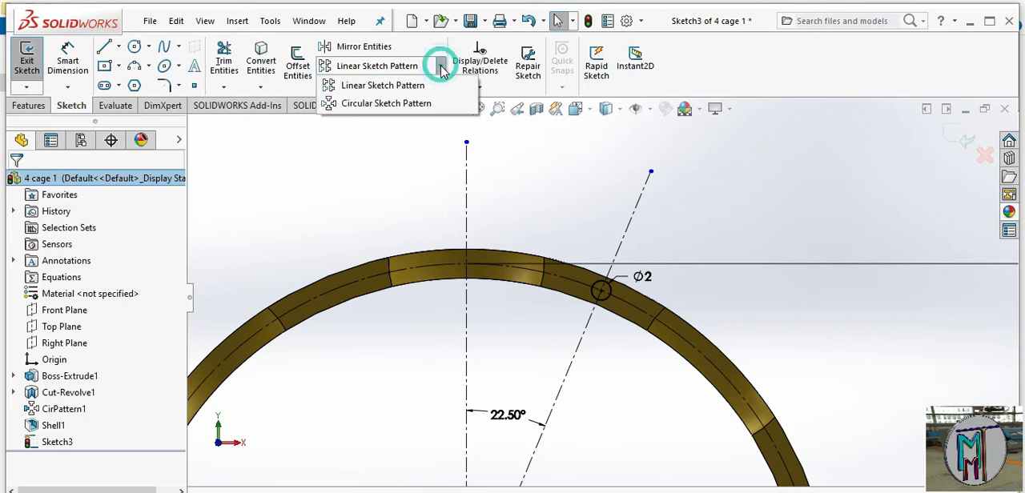
pyautogui.click(430, 104)
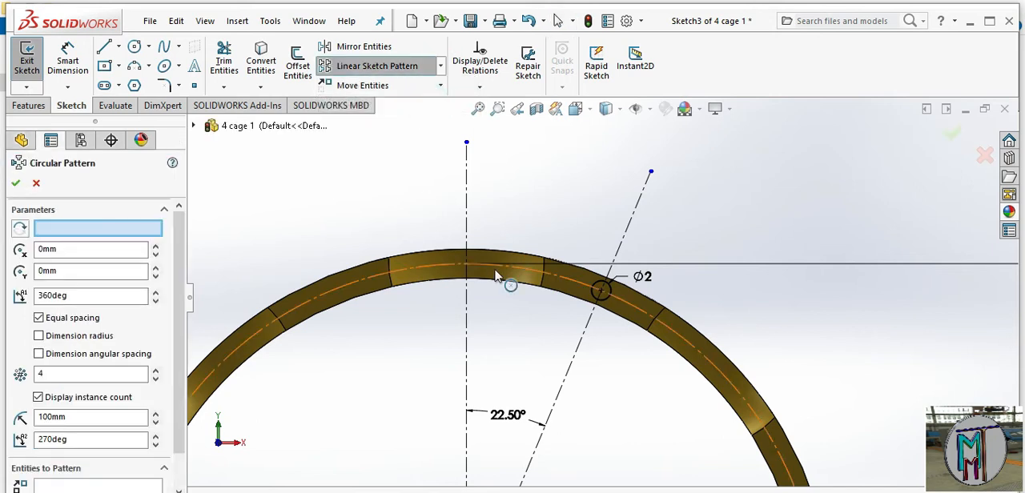
pyautogui.click(606, 299)
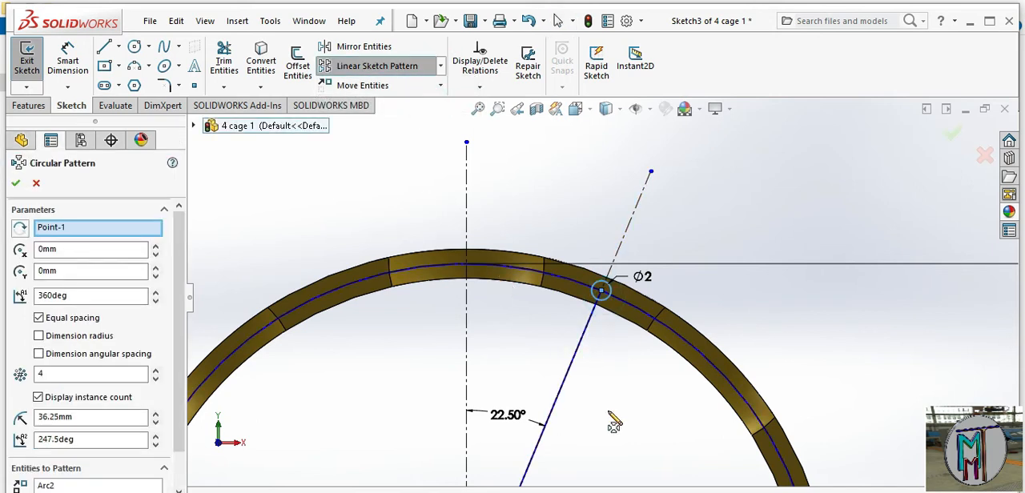
pyautogui.scroll(3, 609, 412)
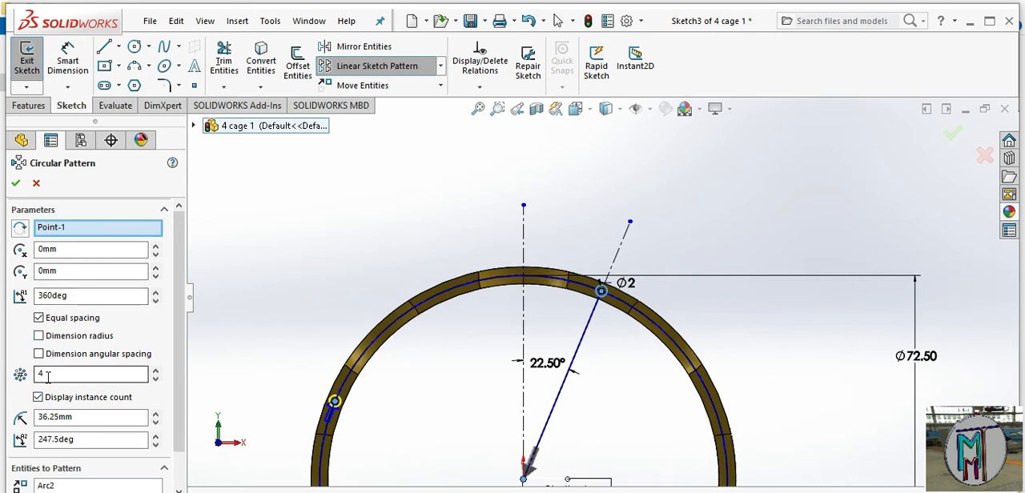
# Set the circular sketch pattern to 8 equally spaced instances over 360 degrees and apply it
pyautogui.click(155, 369)
pyautogui.click(156, 369)
pyautogui.click(155, 369)
pyautogui.click(155, 369)
pyautogui.click(156, 369)
pyautogui.click(156, 369)
pyautogui.click(157, 369)
pyautogui.click(155, 378)
pyautogui.click(156, 378)
pyautogui.click(156, 378)
pyautogui.click(155, 377)
pyautogui.click(155, 379)
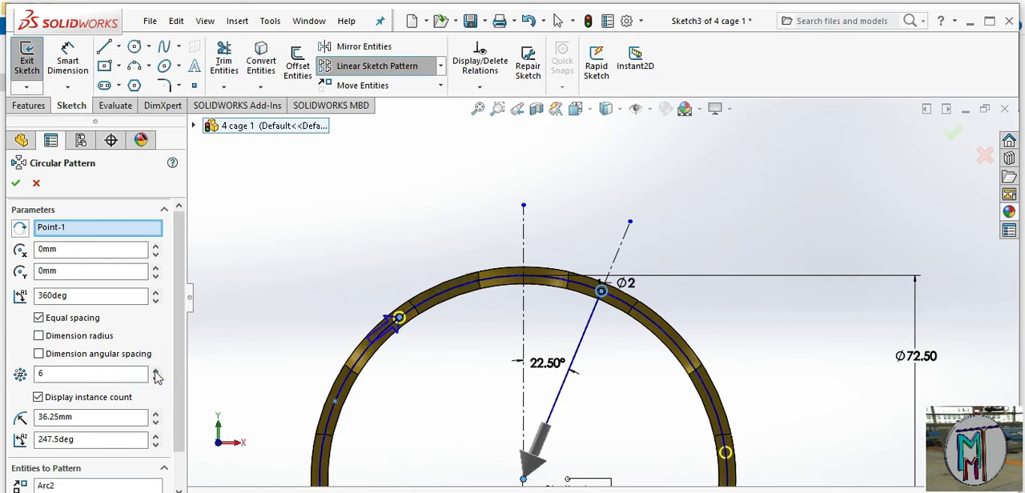
pyautogui.click(156, 373)
pyautogui.click(156, 371)
pyautogui.click(156, 372)
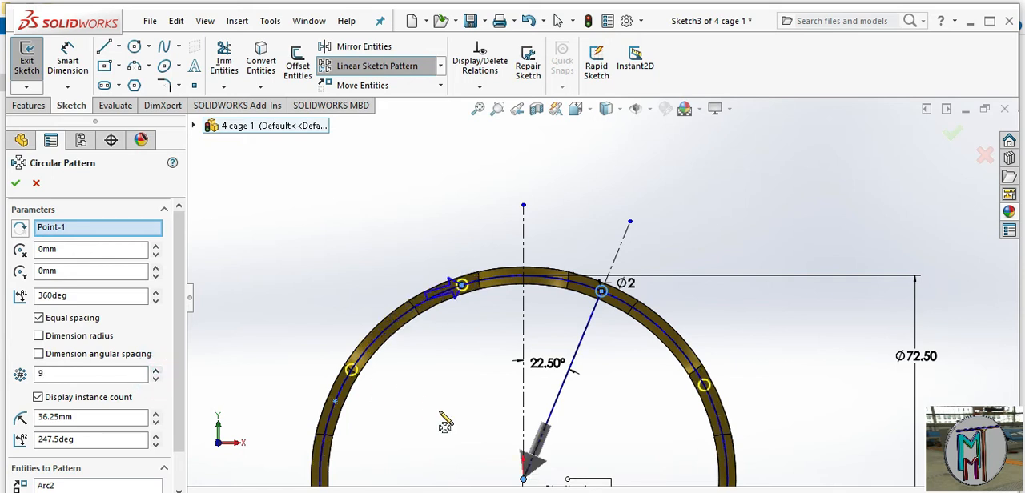
pyautogui.scroll(-4, 497, 344)
pyautogui.moveTo(514, 334); pyautogui.dragTo(617, 422, button='middle')
pyautogui.scroll(4, 573, 418)
pyautogui.scroll(-4, 653, 357)
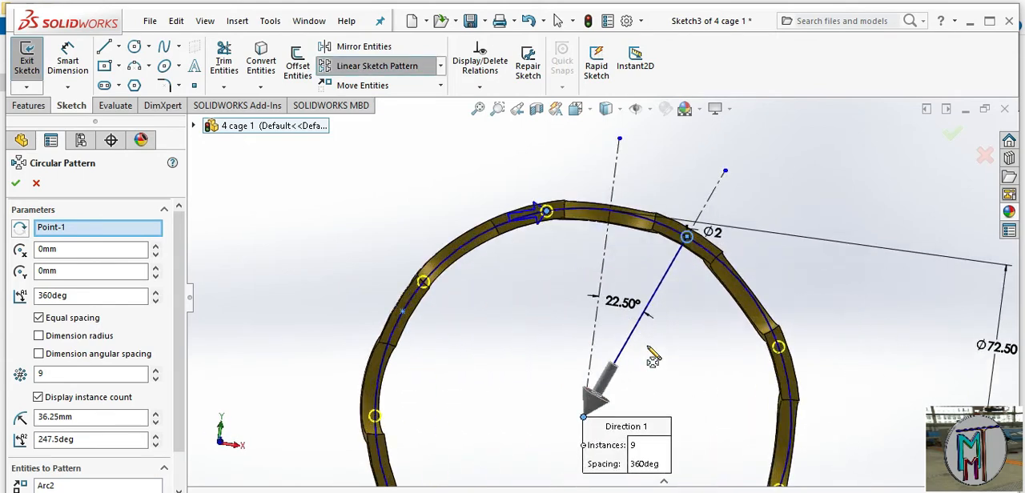
pyautogui.moveTo(679, 247); pyautogui.dragTo(651, 320, button='middle')
pyautogui.scroll(1, 651, 322)
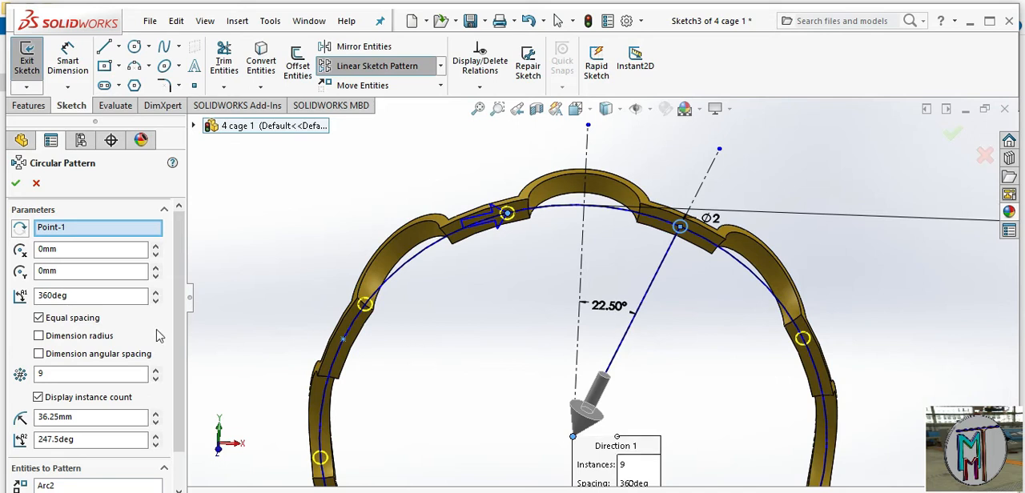
pyautogui.click(155, 379)
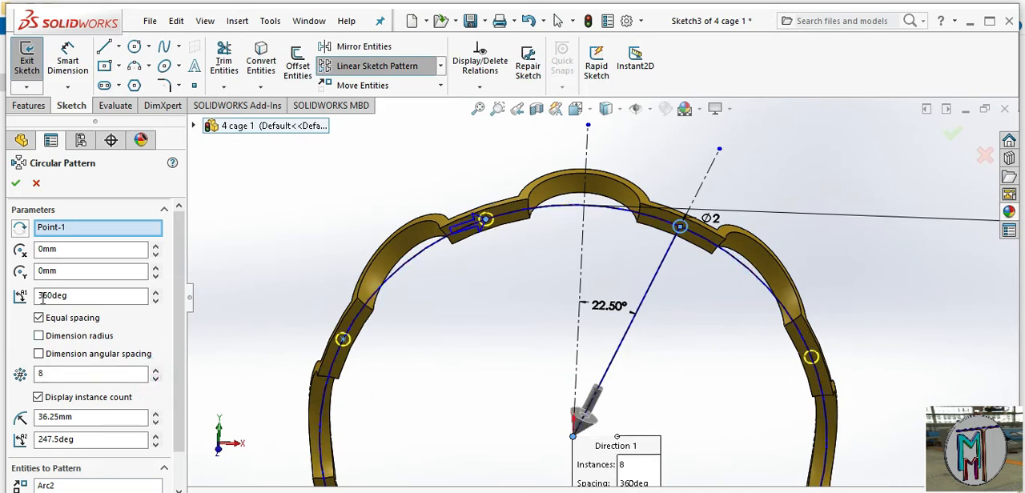
pyautogui.click(17, 185)
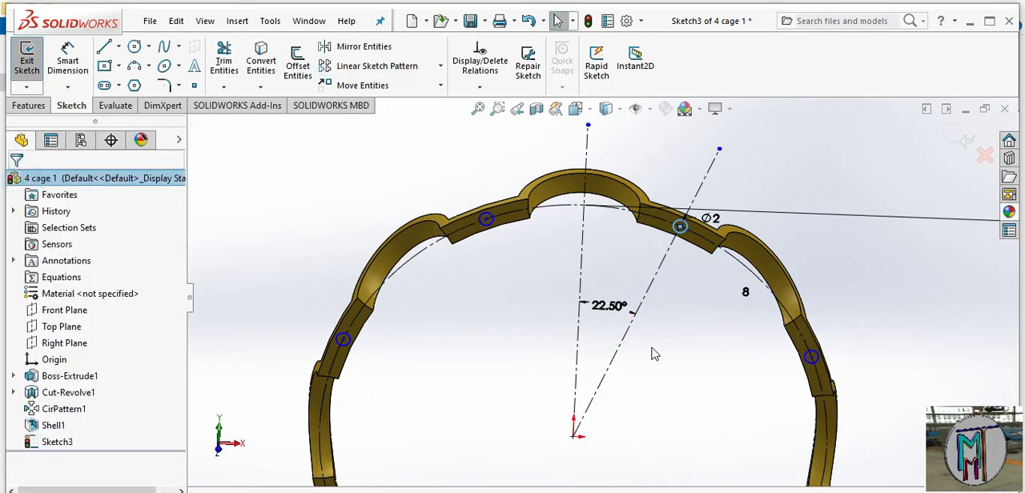
# Cut the rivet holes through the cage's flat segments with a 10 mm blind Extruded Cut of the patterned circles
pyautogui.scroll(3, 628, 370)
pyautogui.moveTo(625, 369); pyautogui.dragTo(652, 370, button='middle')
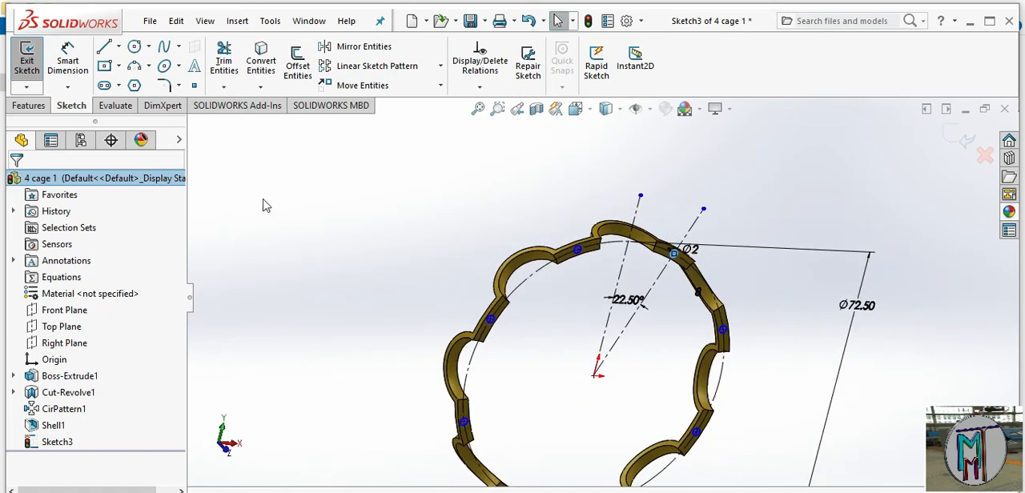
pyautogui.click(28, 105)
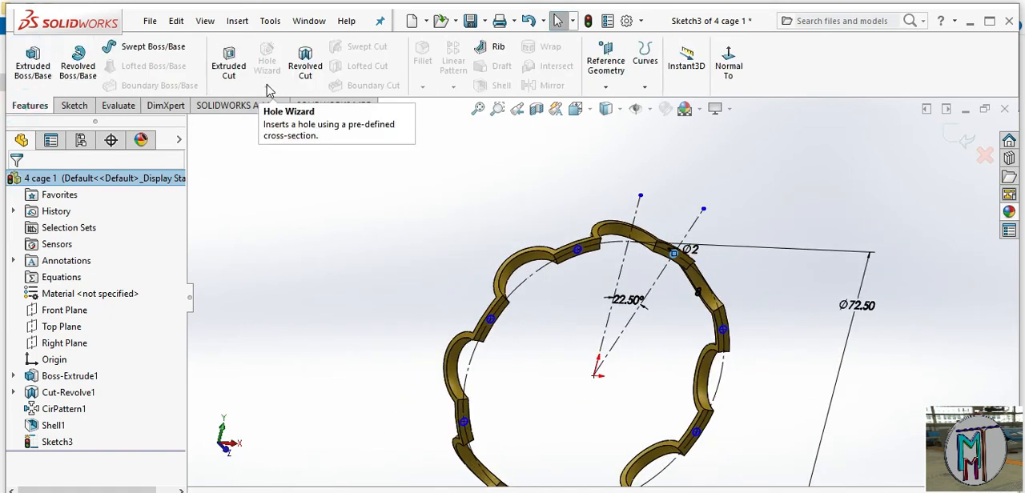
pyautogui.click(229, 67)
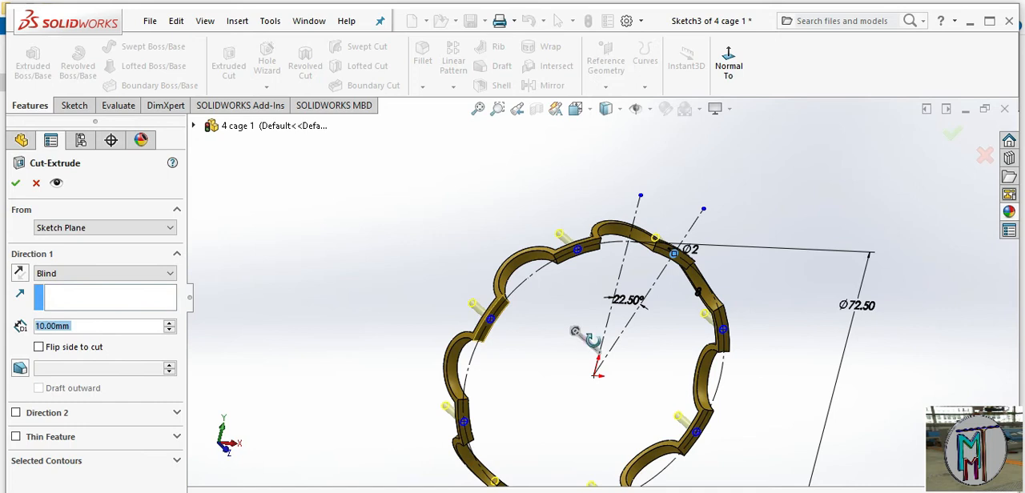
pyautogui.moveTo(575, 331); pyautogui.dragTo(6, 253, button='middle')
pyautogui.click(16, 184)
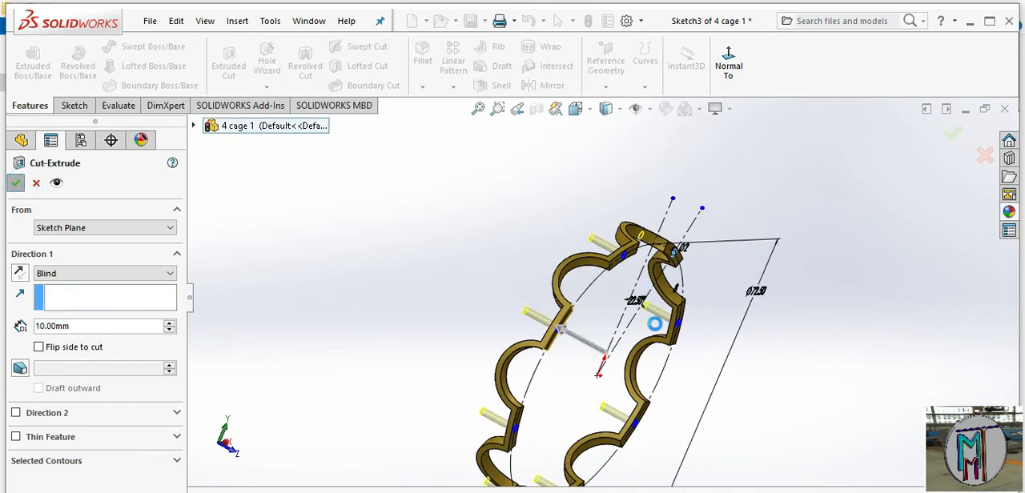
pyautogui.moveTo(702, 389); pyautogui.dragTo(598, 373, button='middle')
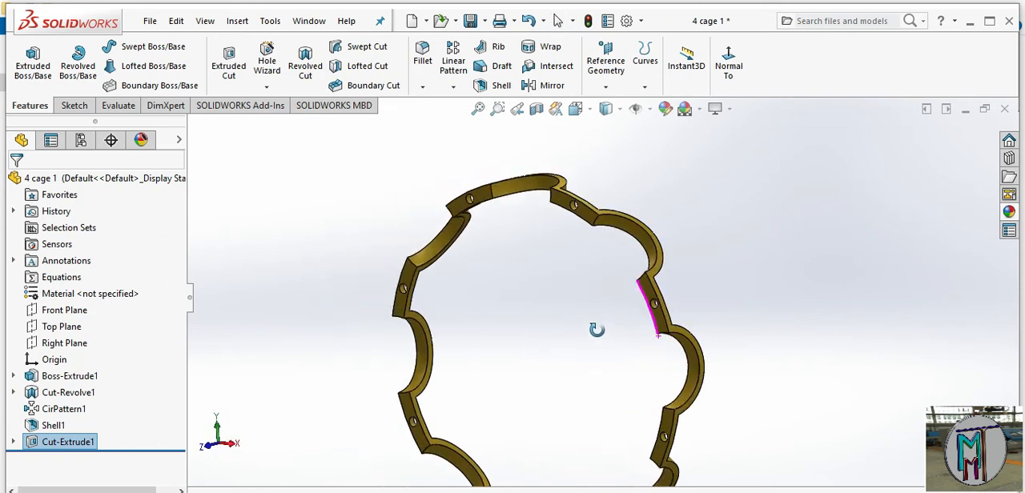
# Save the cage part and create a new assembly document
pyautogui.click(470, 21)
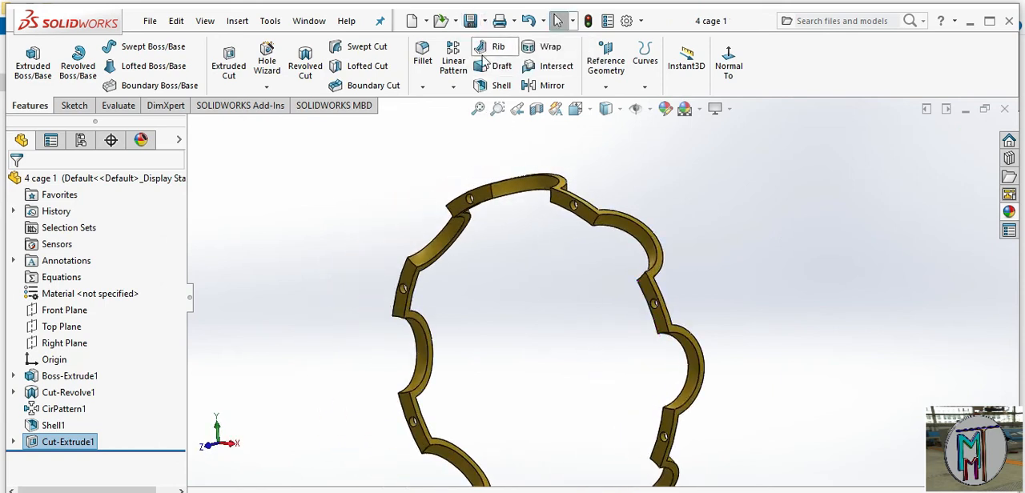
pyautogui.click(426, 21)
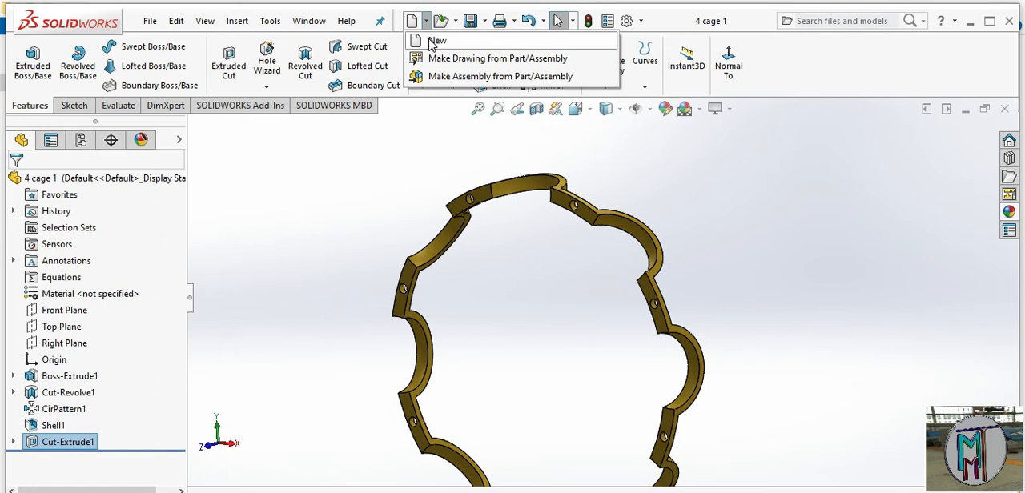
pyautogui.click(436, 41)
pyautogui.click(500, 254)
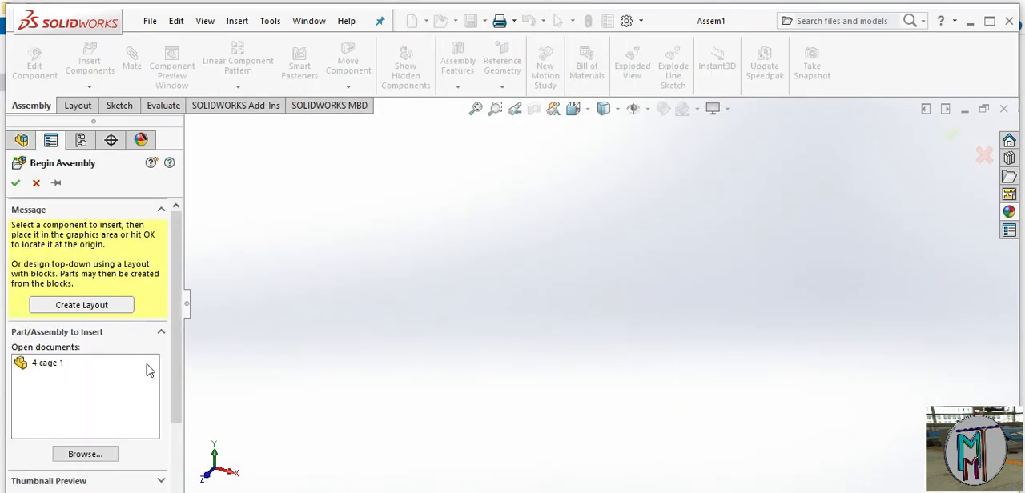
# Insert the "1. outer ring" part as the first component and place it freely in the assembly
pyautogui.click(96, 458)
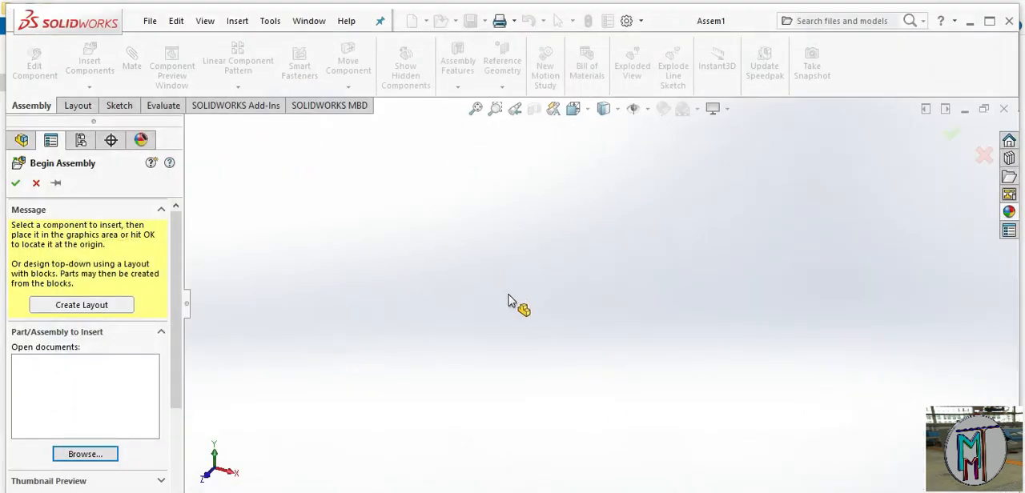
pyautogui.click(533, 301)
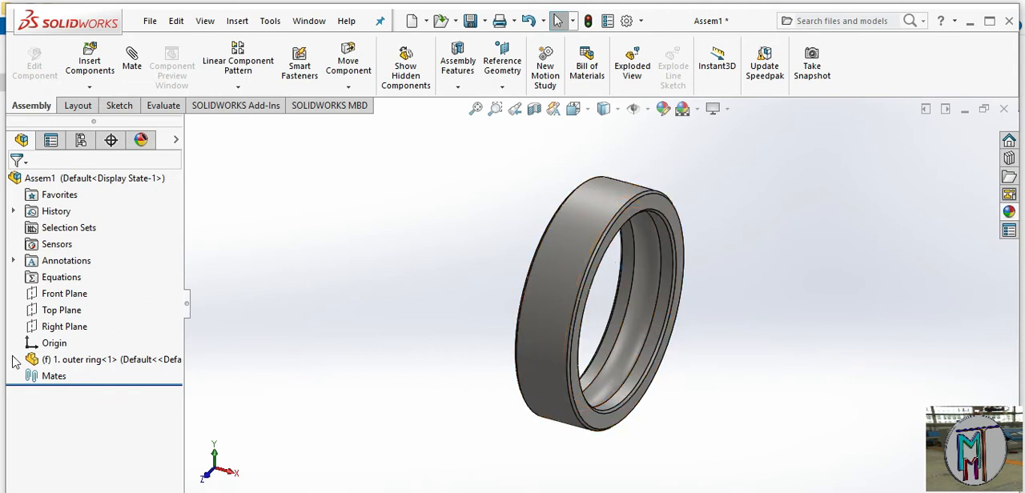
pyautogui.click(50, 339)
pyautogui.click(294, 341)
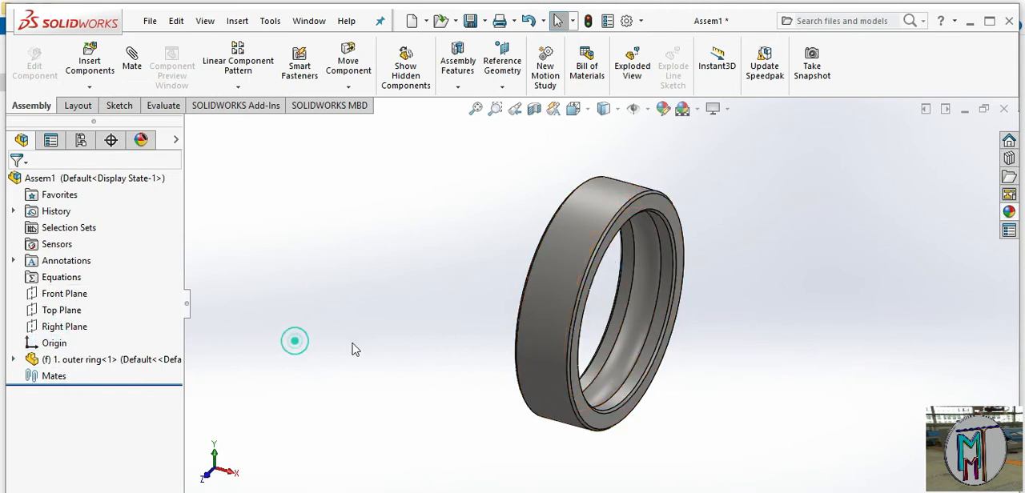
# Float the outer ring component so that it is no longer fixed in place
pyautogui.rightClick(557, 290)
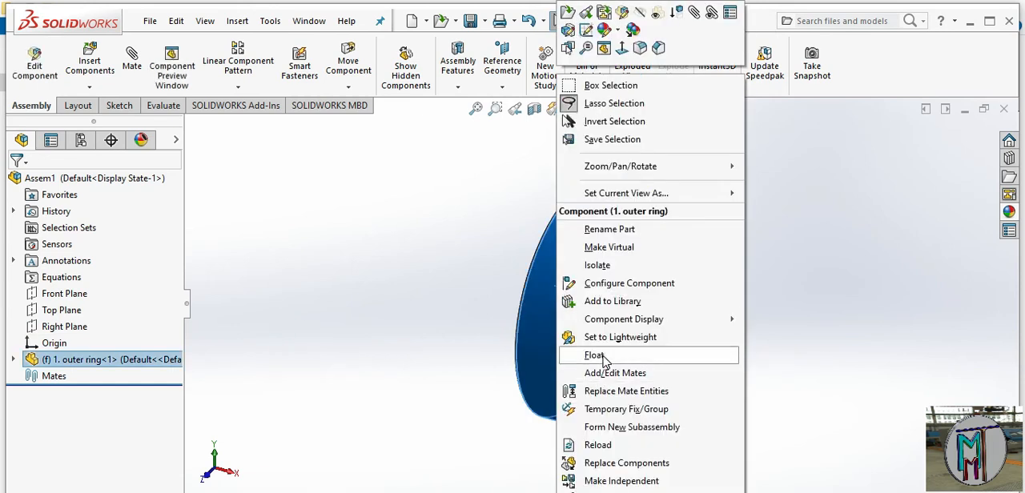
pyautogui.click(604, 357)
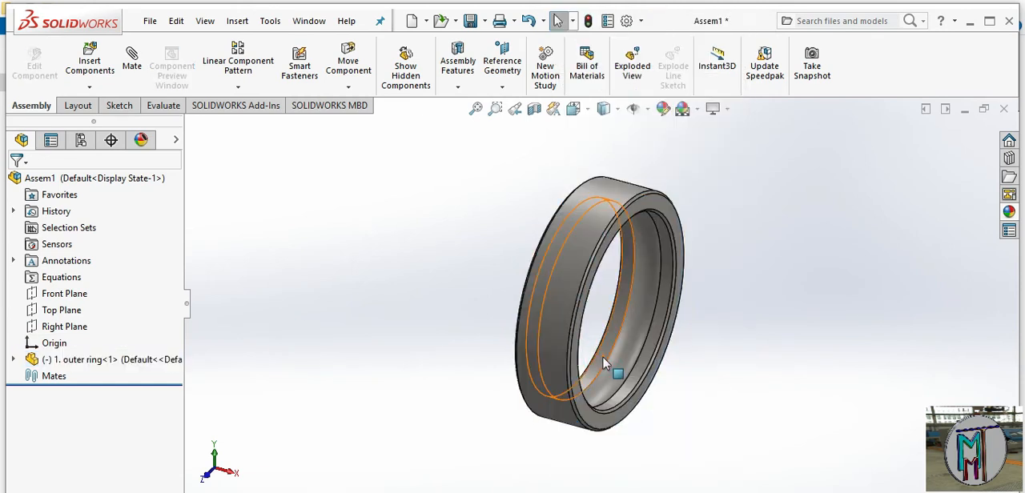
pyautogui.rightClick(569, 312)
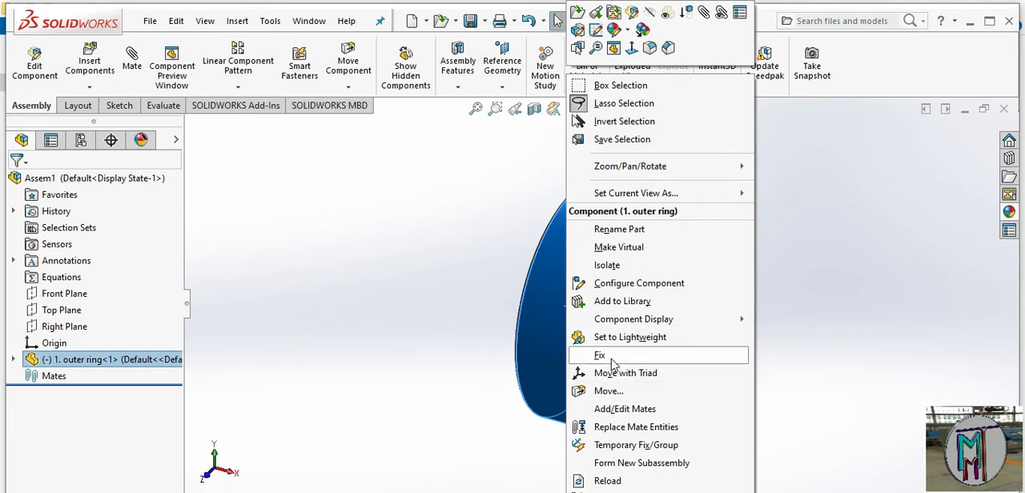
pyautogui.click(473, 335)
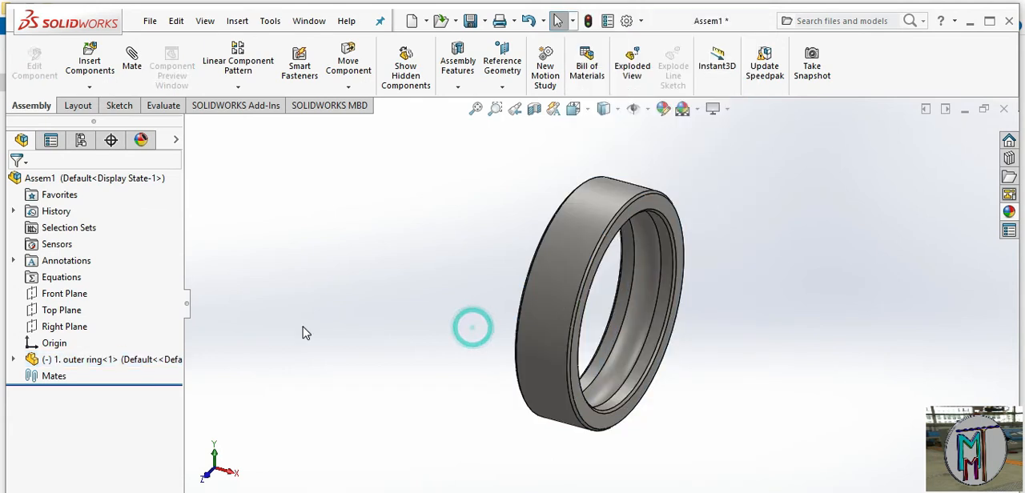
# Mate the outer ring's origin coincident with the assembly origin, with the axes aligned
pyautogui.click(54, 343)
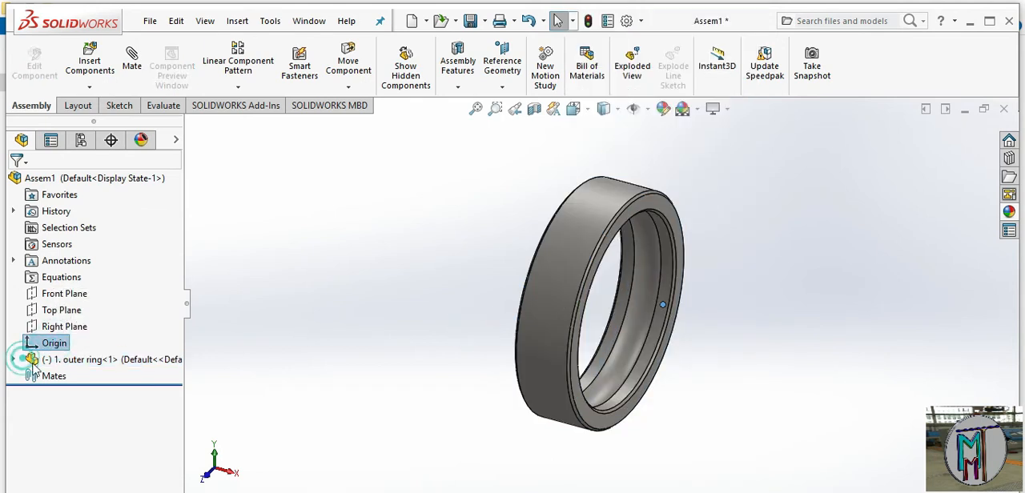
pyautogui.click(15, 360)
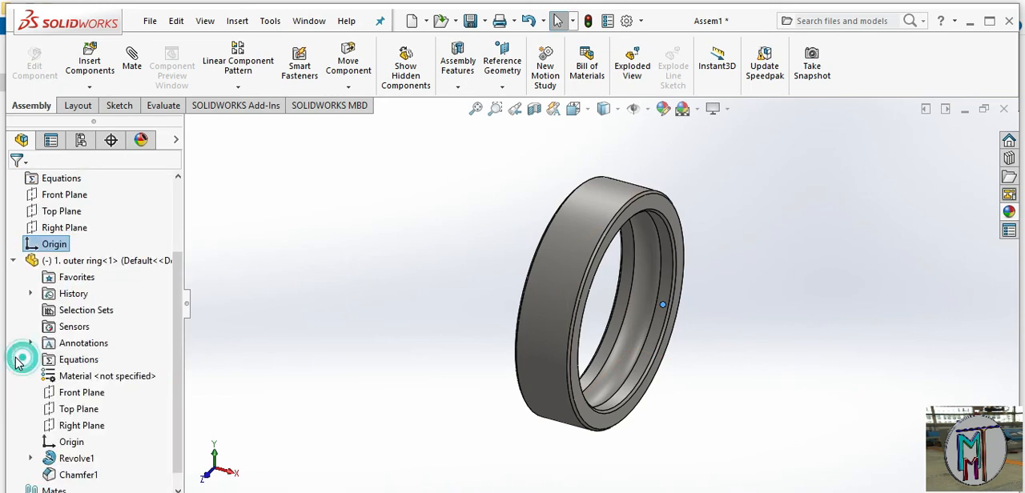
pyautogui.keyDown('ctrl'); pyautogui.click(79, 442); pyautogui.keyUp('ctrl')
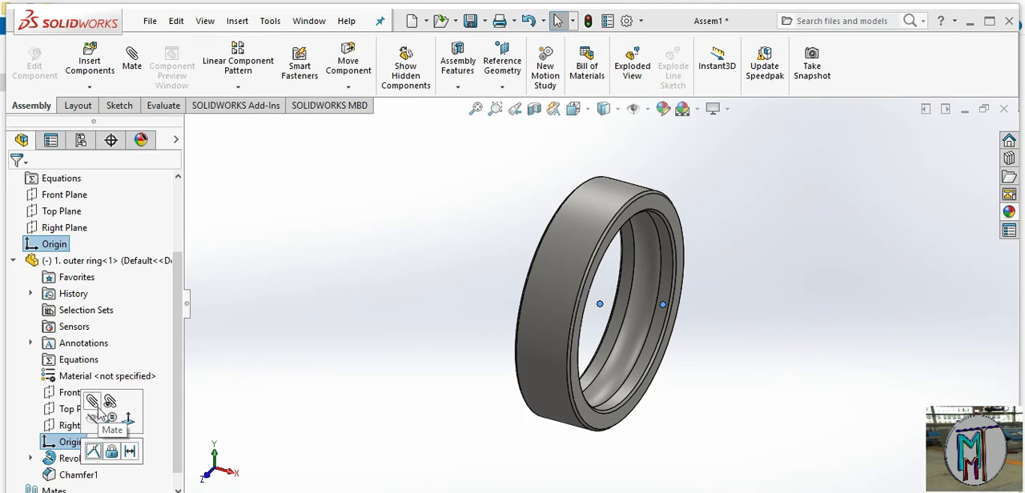
pyautogui.click(94, 401)
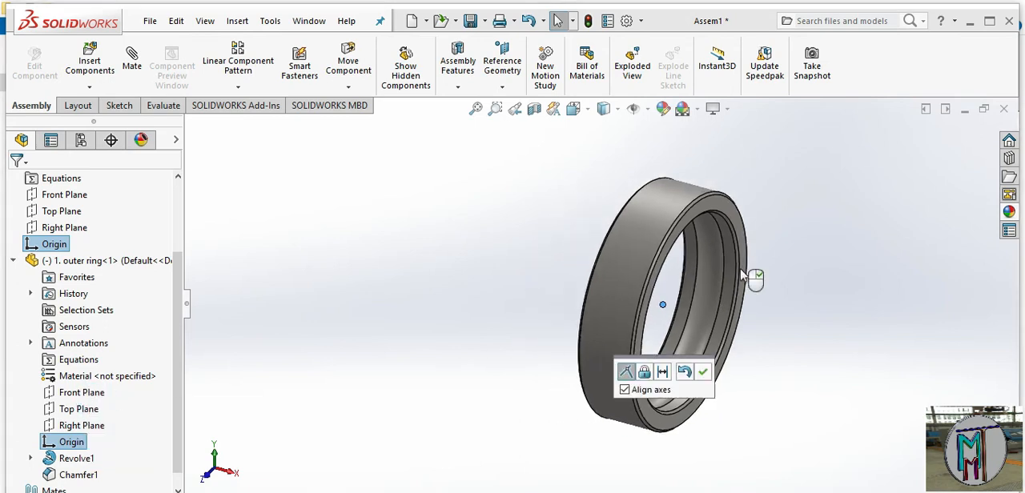
pyautogui.click(702, 373)
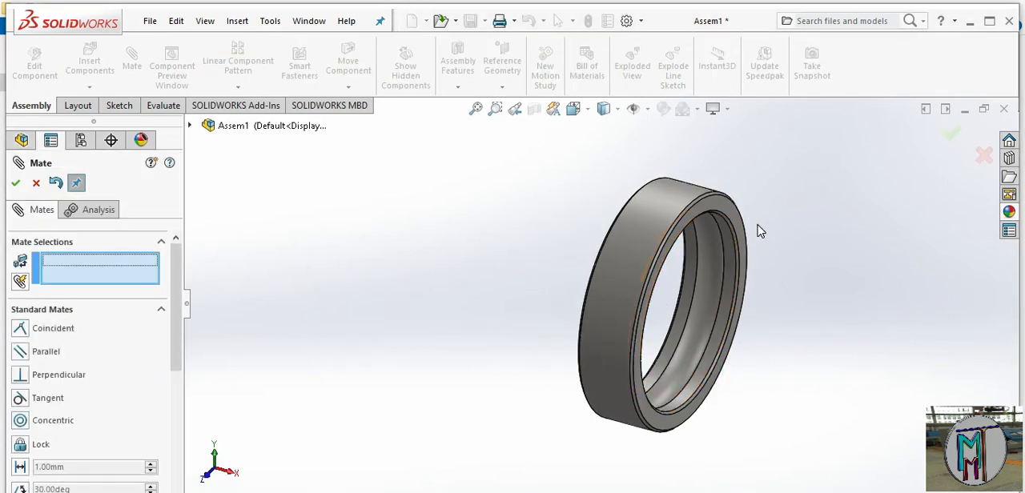
pyautogui.click(36, 184)
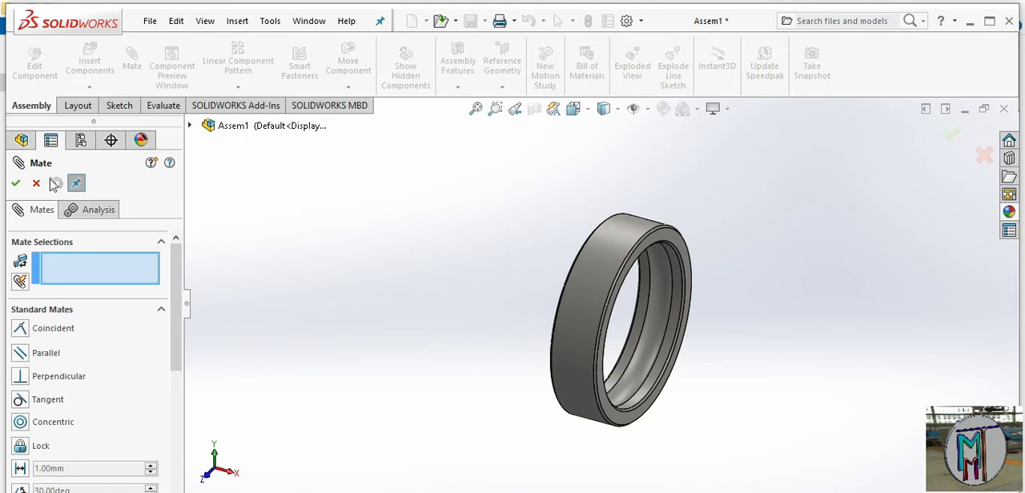
pyautogui.click(36, 184)
# Insert the "1. inner ring" part from the bearing folder and place it beside the outer ring
pyautogui.click(90, 61)
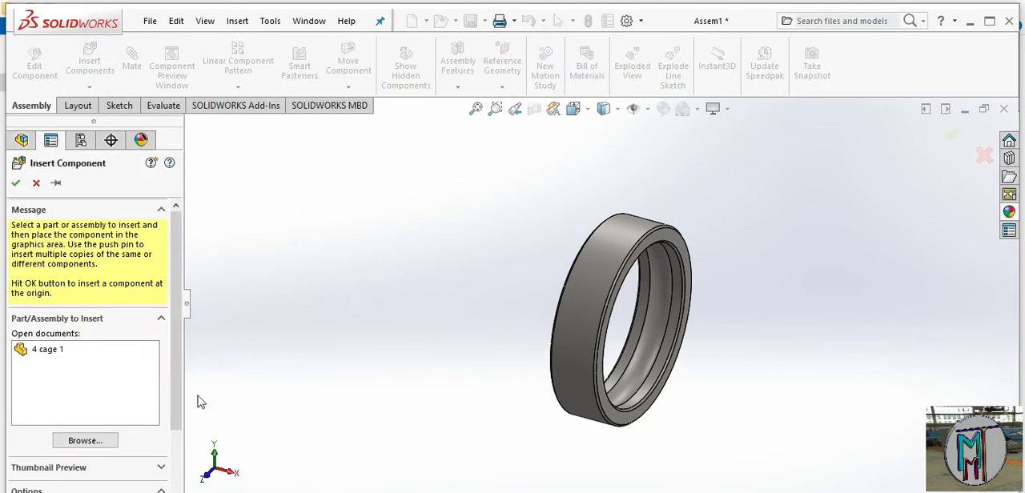
pyautogui.click(85, 440)
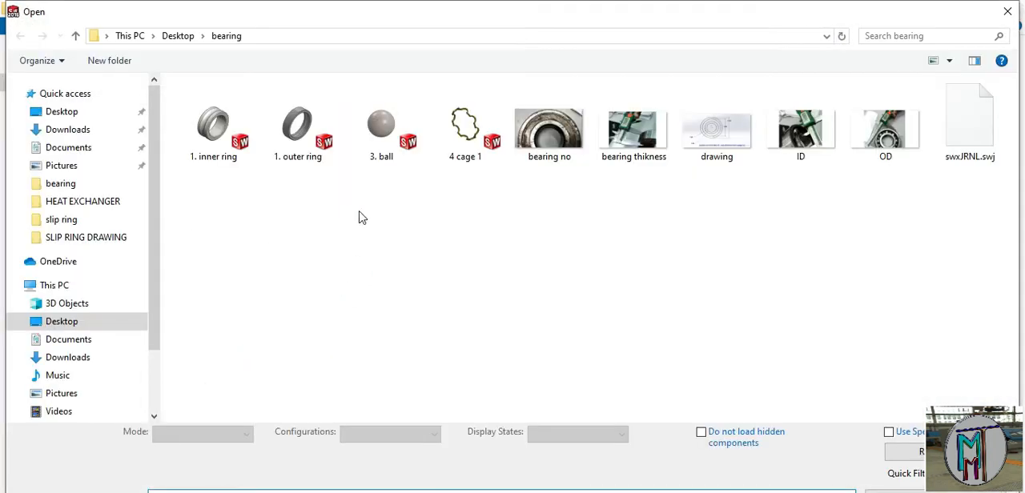
pyautogui.doubleClick(232, 132)
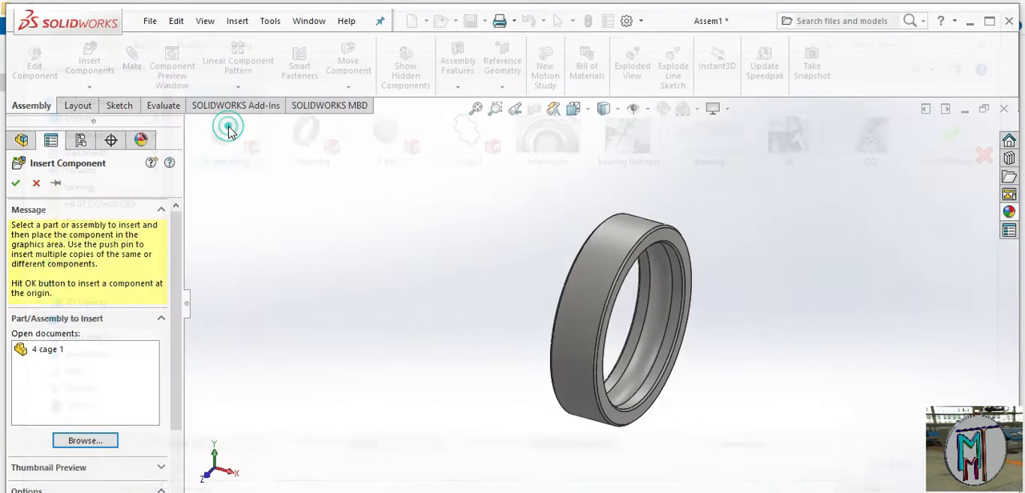
pyautogui.click(716, 352)
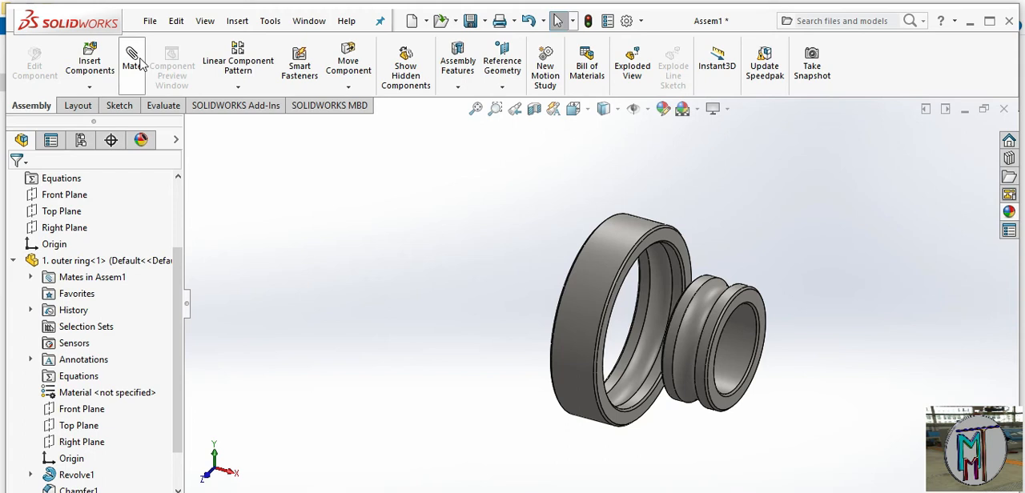
# Add a concentric mate between the outer cylindrical faces of the inner ring and the outer ring
pyautogui.click(136, 59)
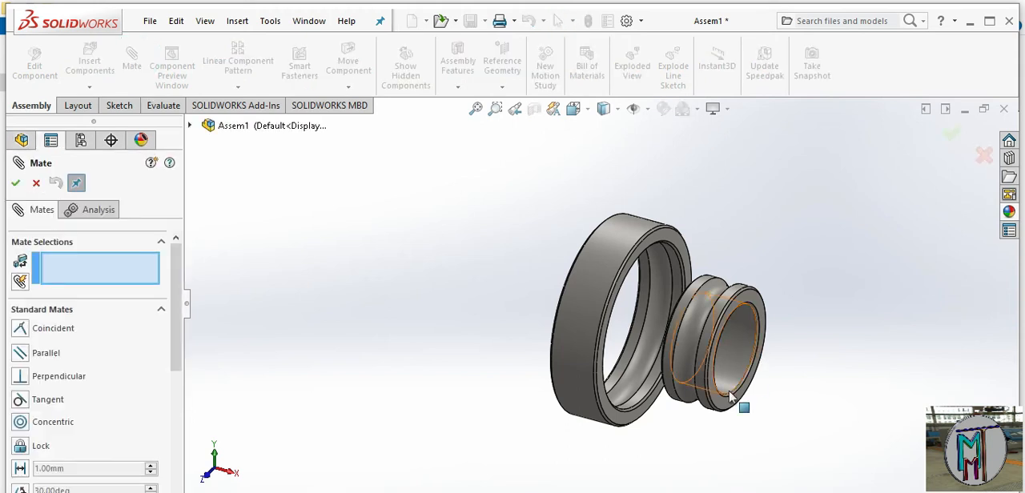
pyautogui.scroll(-3, 724, 388)
pyautogui.click(661, 370)
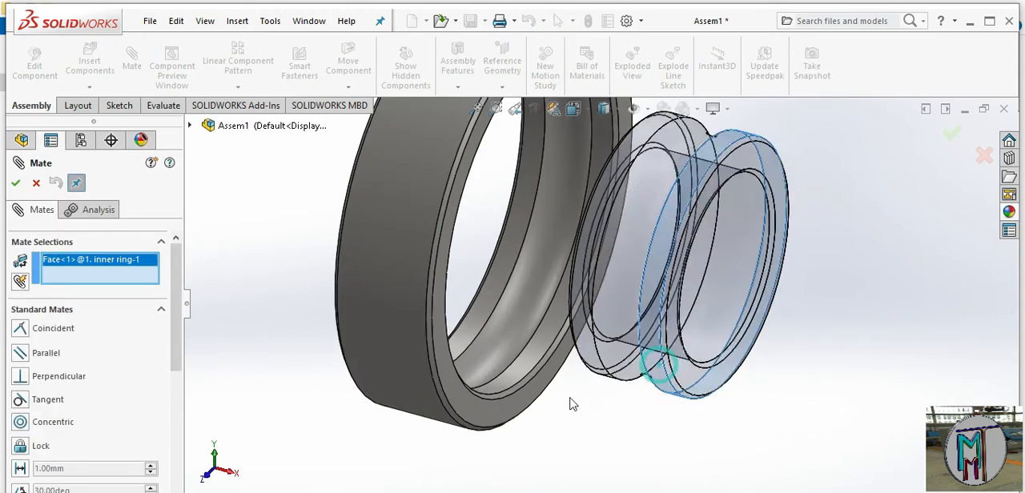
pyautogui.click(397, 341)
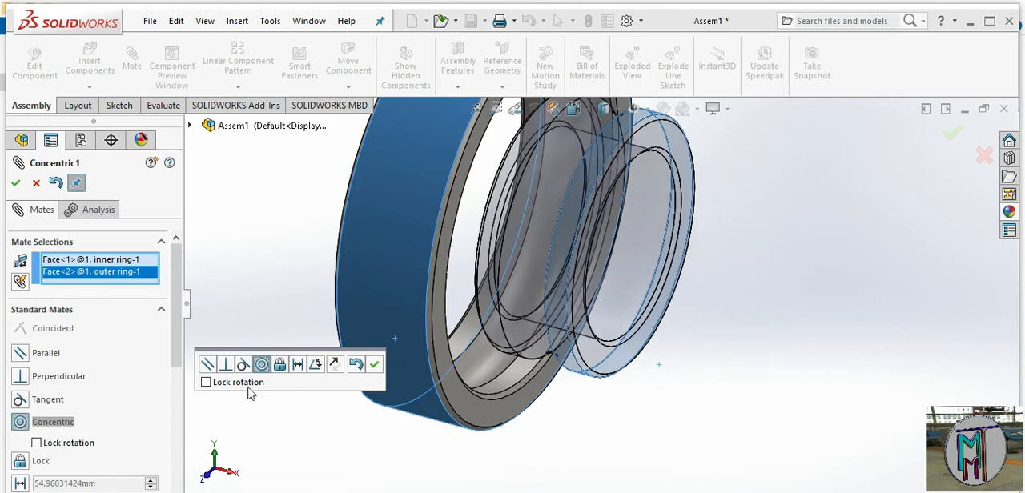
pyautogui.click(376, 366)
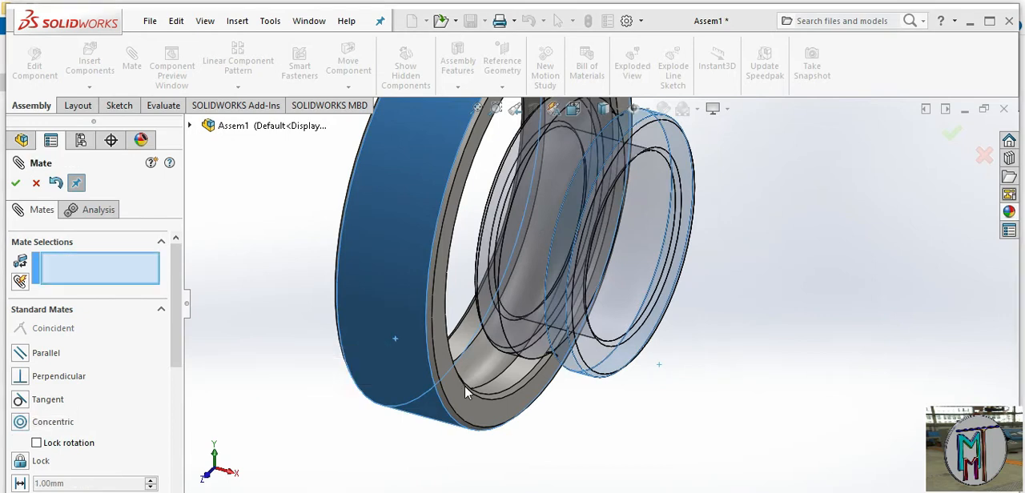
# Add a coincident mate between the flat front faces of the inner ring and the outer ring
pyautogui.scroll(3, 640, 366)
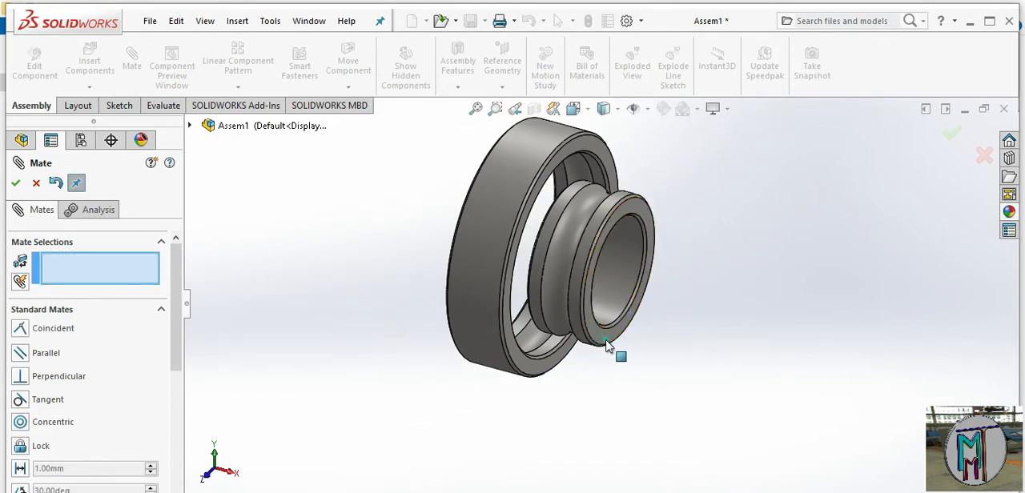
pyautogui.click(608, 349)
pyautogui.scroll(-3, 551, 378)
pyautogui.click(516, 344)
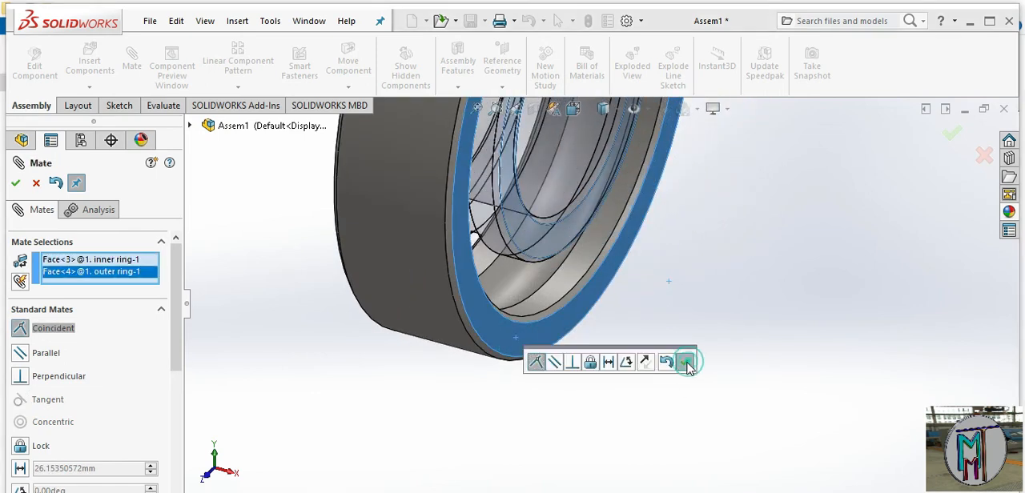
pyautogui.click(684, 361)
pyautogui.scroll(4, 626, 220)
pyautogui.moveTo(629, 220); pyautogui.dragTo(385, 342, button='middle')
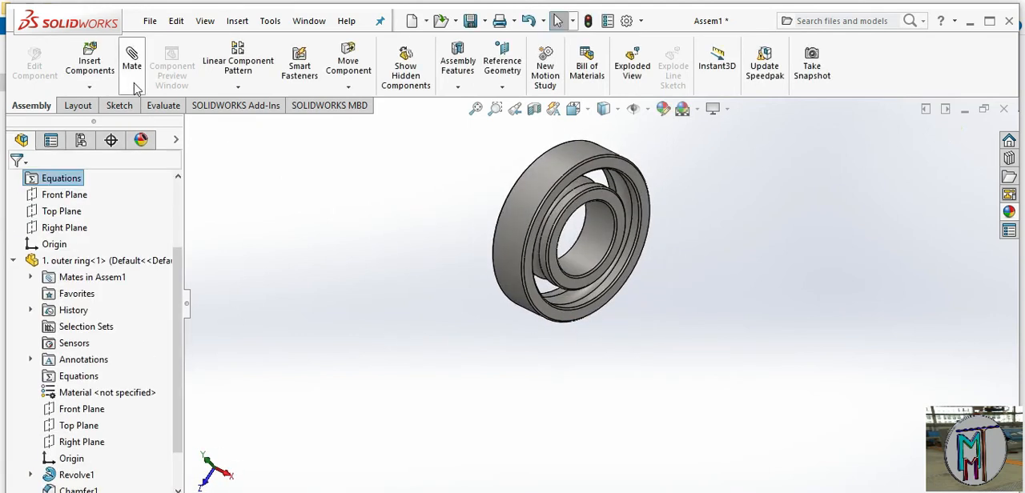
# Insert the "3. ball" part from the bearing folder and place it in free space beside the rings
pyautogui.click(90, 62)
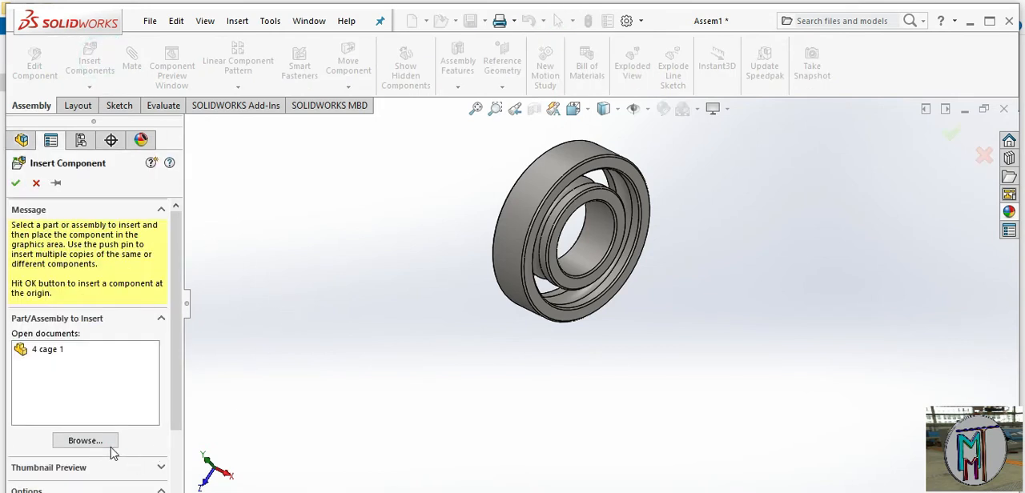
pyautogui.click(86, 440)
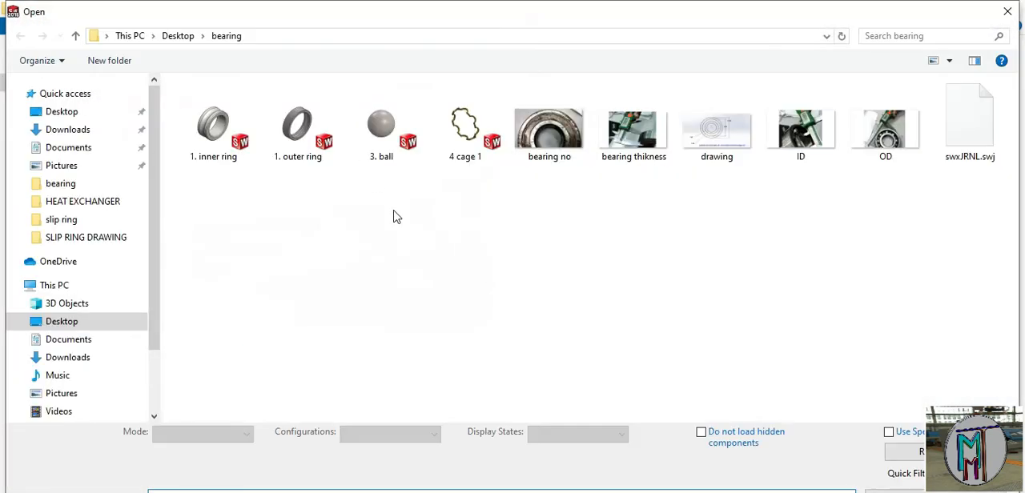
pyautogui.doubleClick(383, 122)
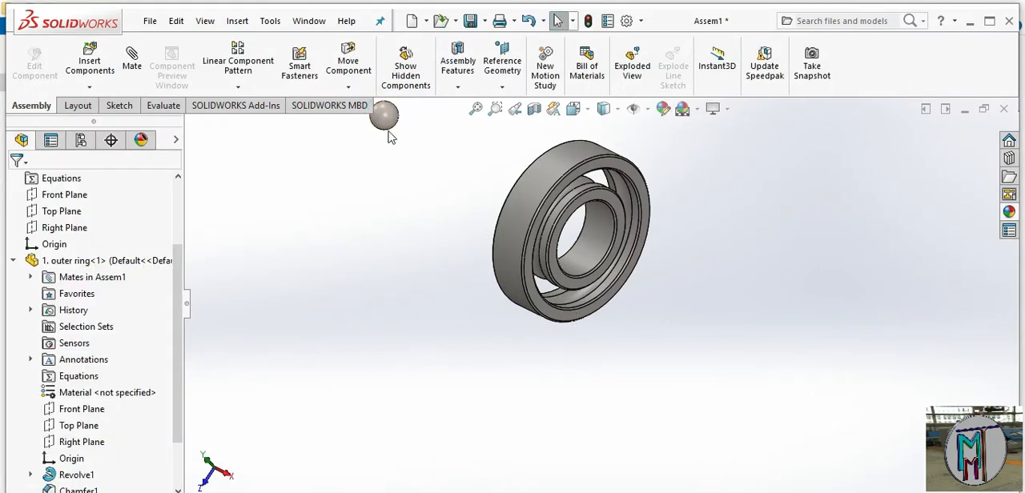
pyautogui.moveTo(390, 118); pyautogui.dragTo(738, 285)
pyautogui.click(675, 241)
pyautogui.moveTo(664, 233)
pyautogui.mouseDown(button='middle')
pyautogui.moveTo(645, 225)
pyautogui.moveTo(622, 184)
pyautogui.moveTo(677, 220)
pyautogui.mouseUp(button='middle')
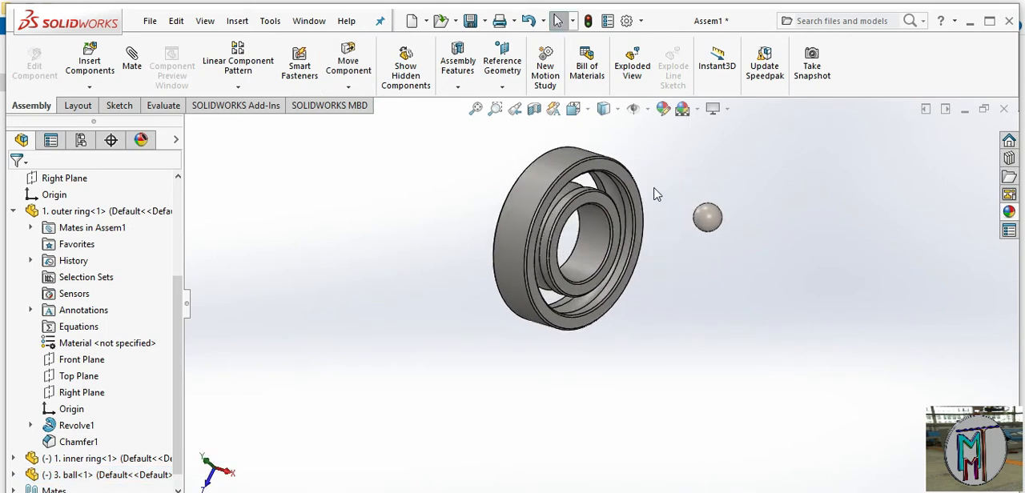
pyautogui.scroll(-3, 628, 213)
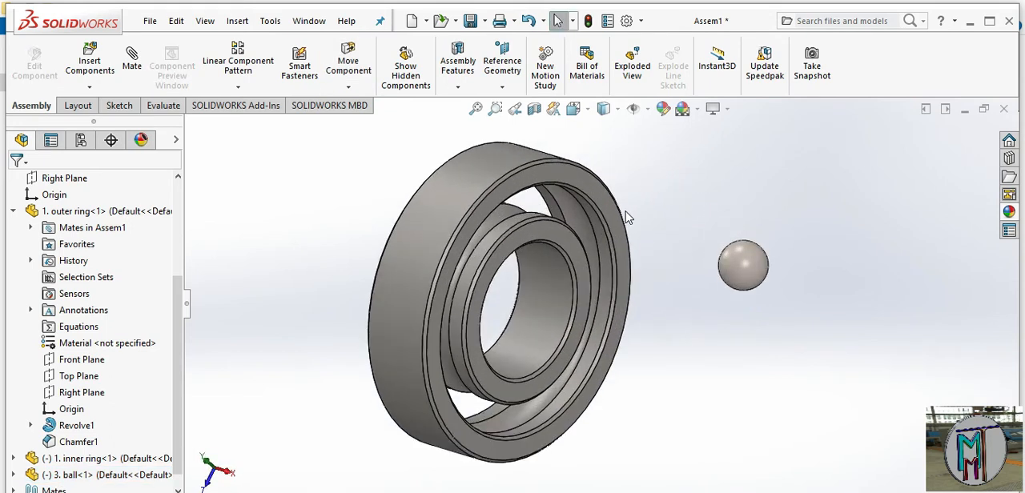
# Collapse the outer ring's feature list and expand those of the inner ring and the ball to expose their reference planes
pyautogui.click(12, 213)
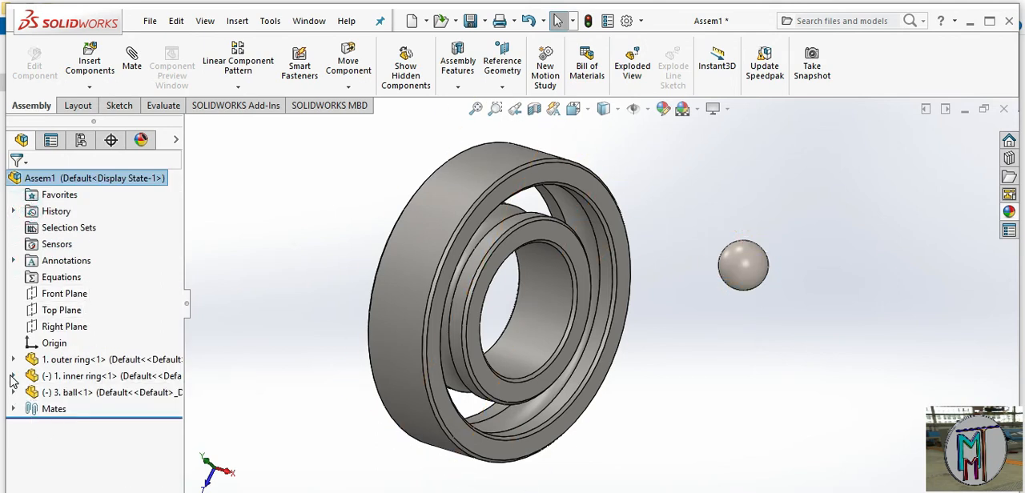
pyautogui.click(13, 375)
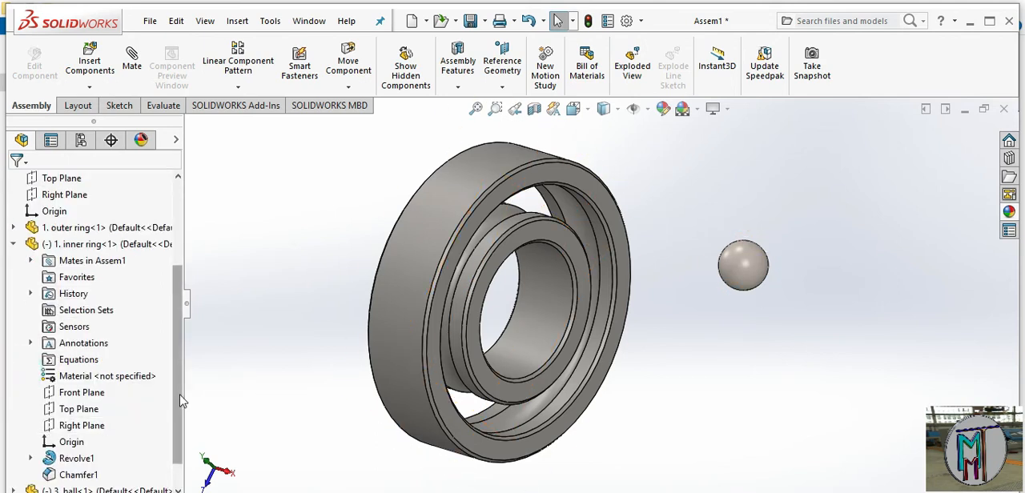
pyautogui.moveTo(180, 392); pyautogui.dragTo(184, 458)
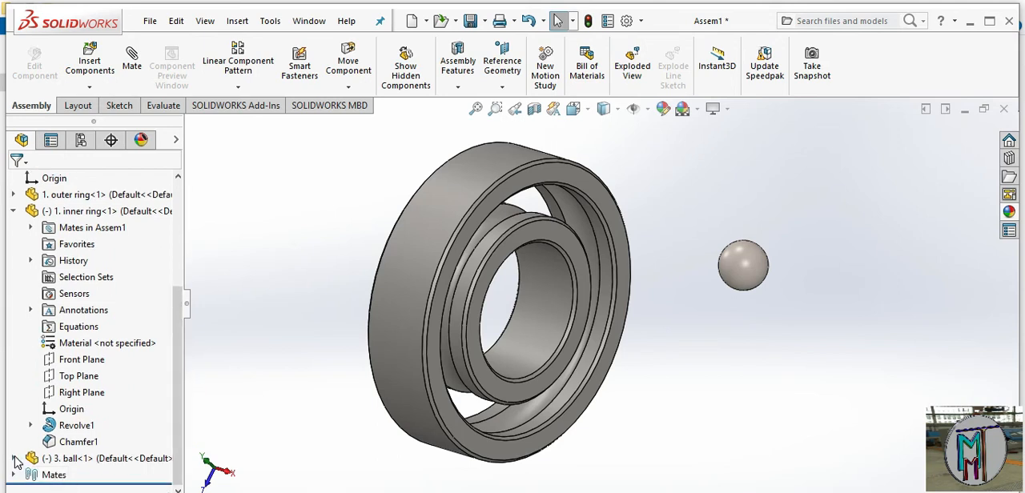
pyautogui.click(14, 459)
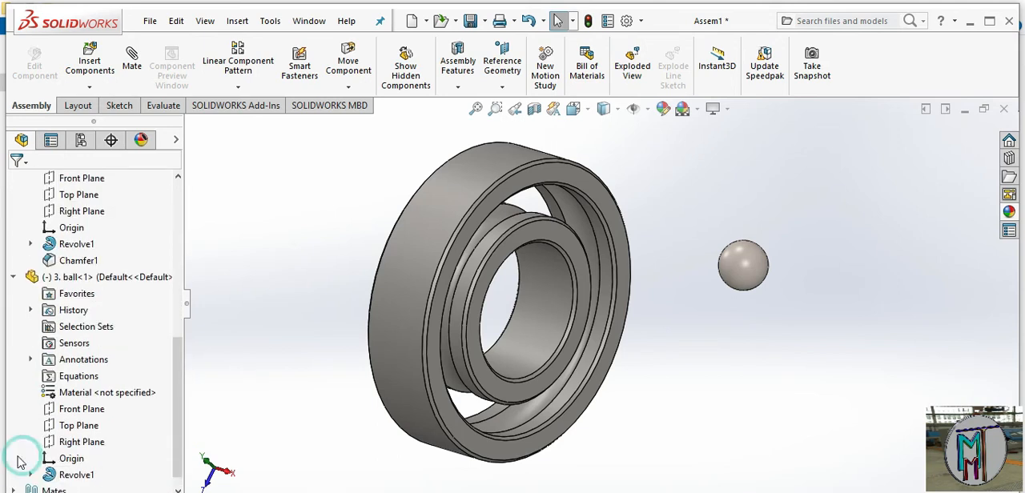
pyautogui.click(134, 59)
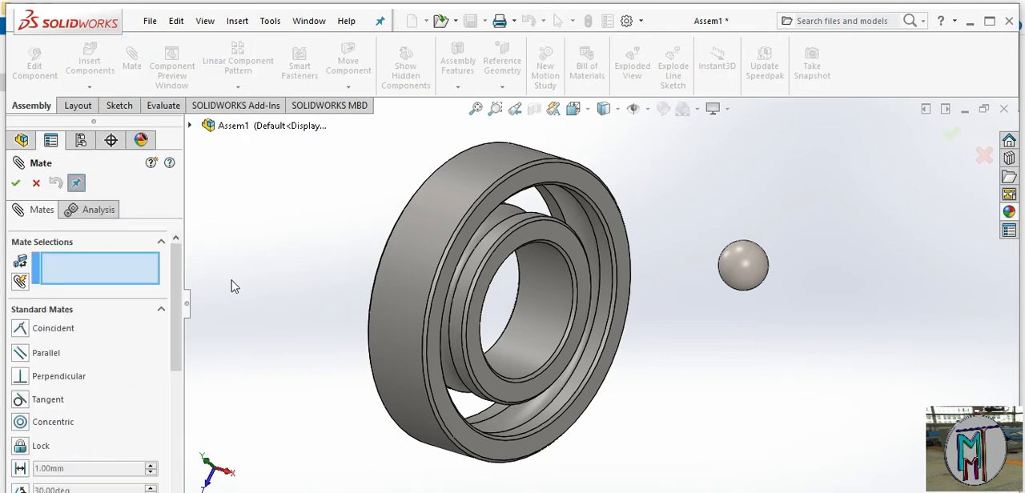
pyautogui.click(36, 183)
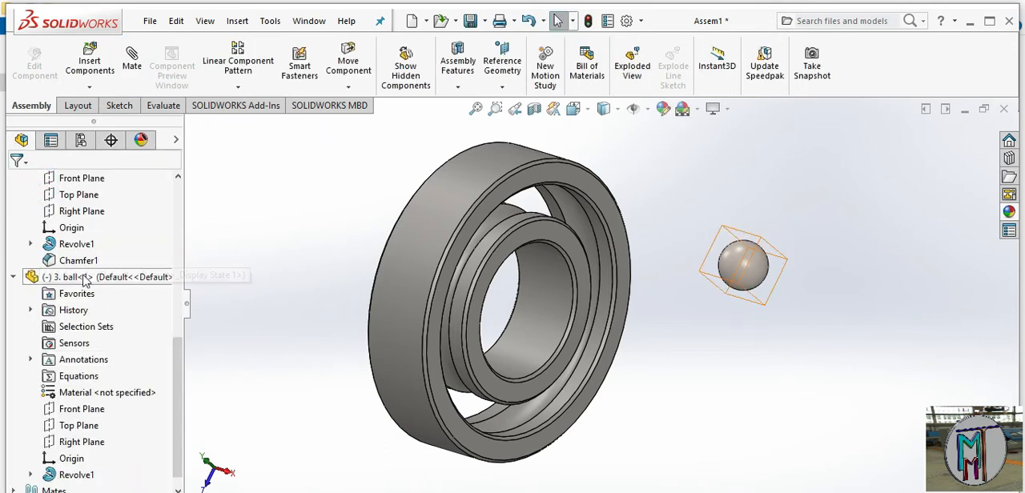
# Try to add a coincident mate between the Front Planes of the ball and the inner ring
pyautogui.click(83, 410)
pyautogui.moveTo(178, 408); pyautogui.dragTo(186, 333)
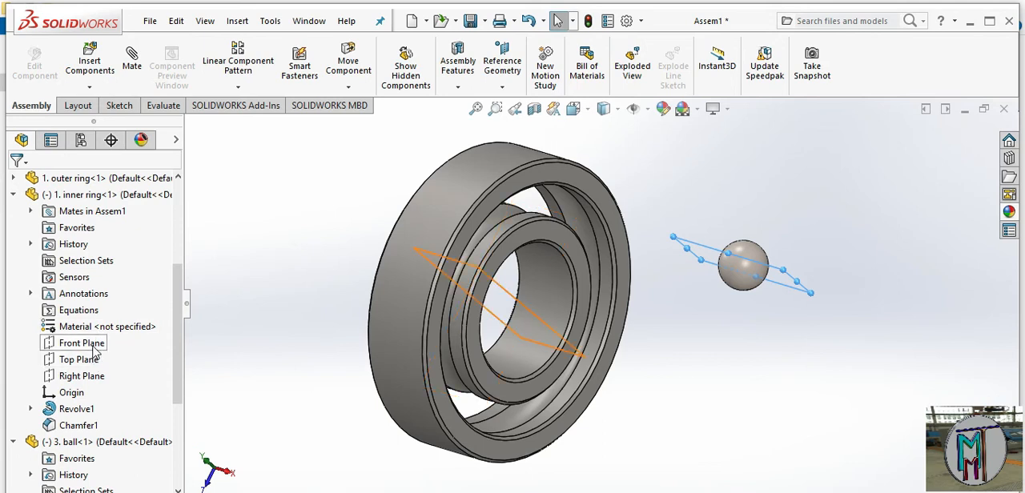
pyautogui.click(94, 346)
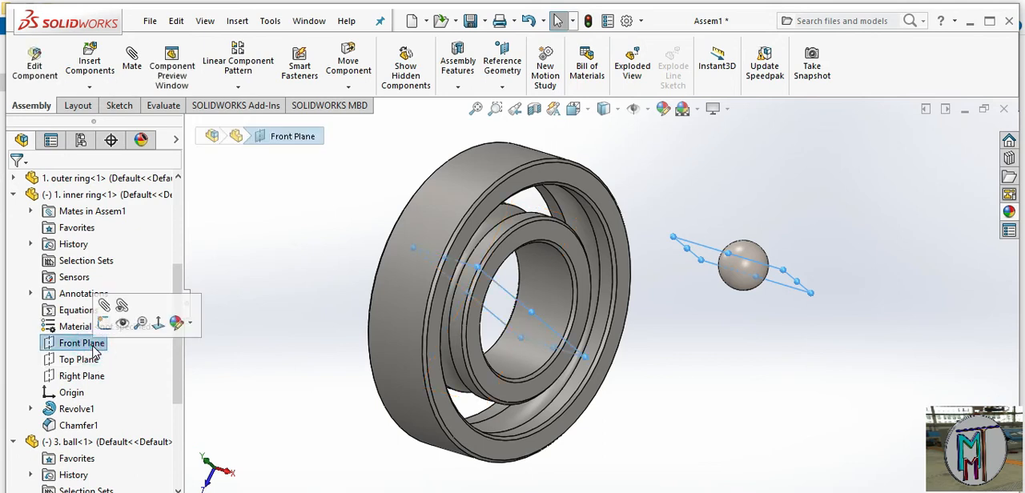
pyautogui.click(109, 311)
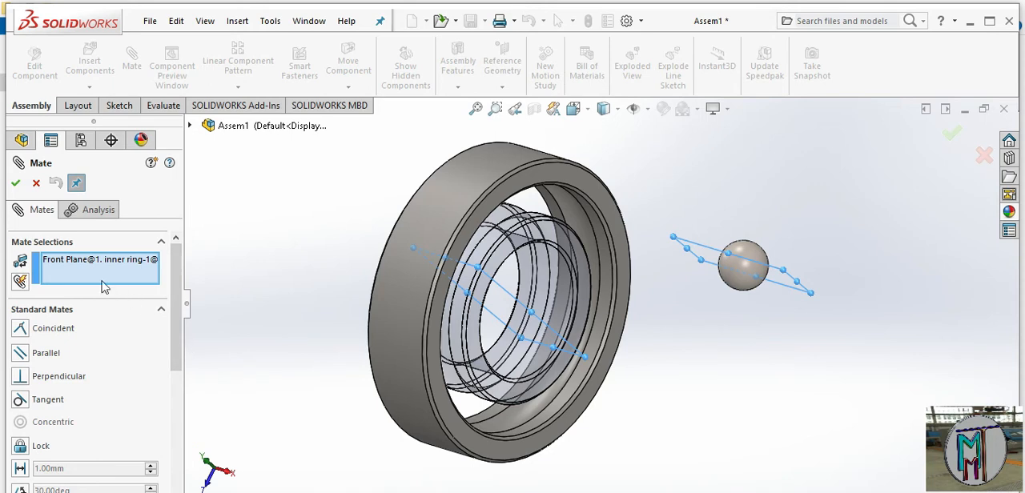
pyautogui.moveTo(178, 324); pyautogui.dragTo(200, 385)
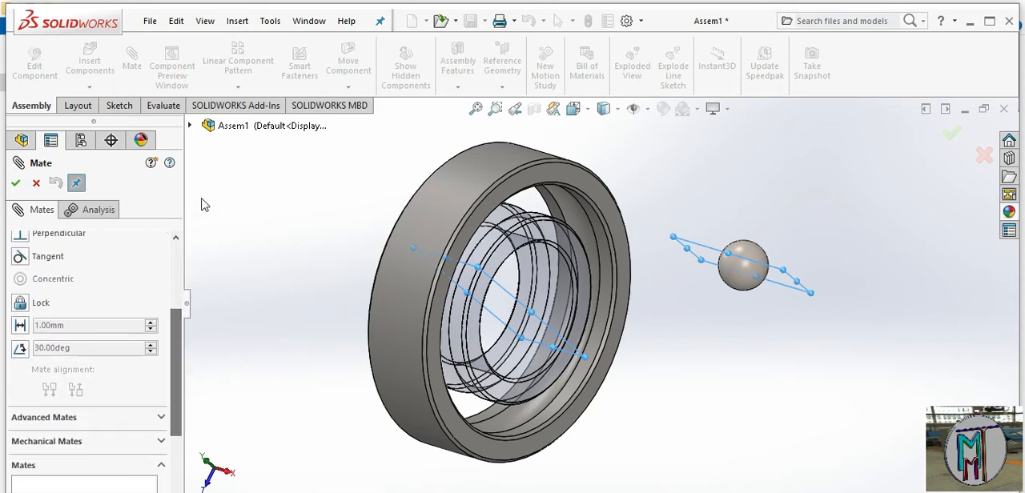
pyautogui.click(190, 125)
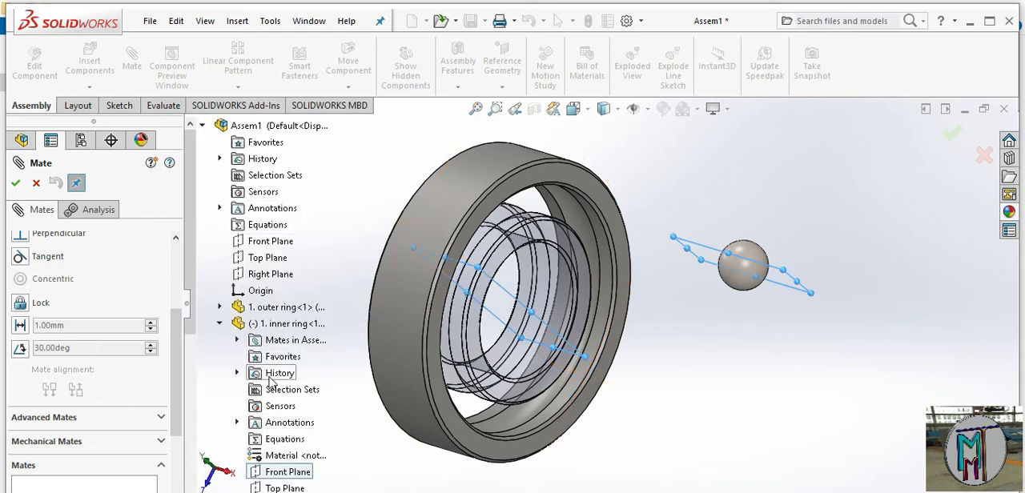
pyautogui.scroll(-3, 272, 387)
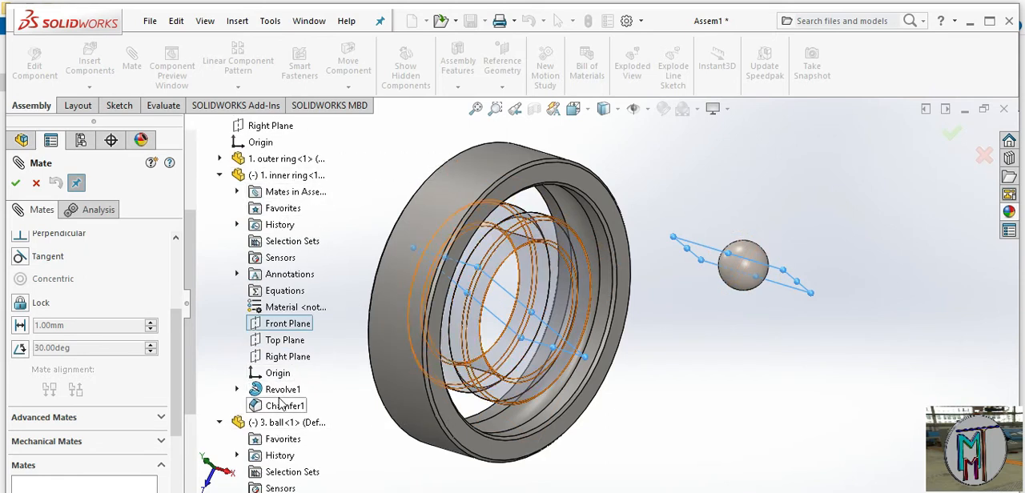
pyautogui.scroll(-1, 276, 405)
pyautogui.scroll(-2, 282, 474)
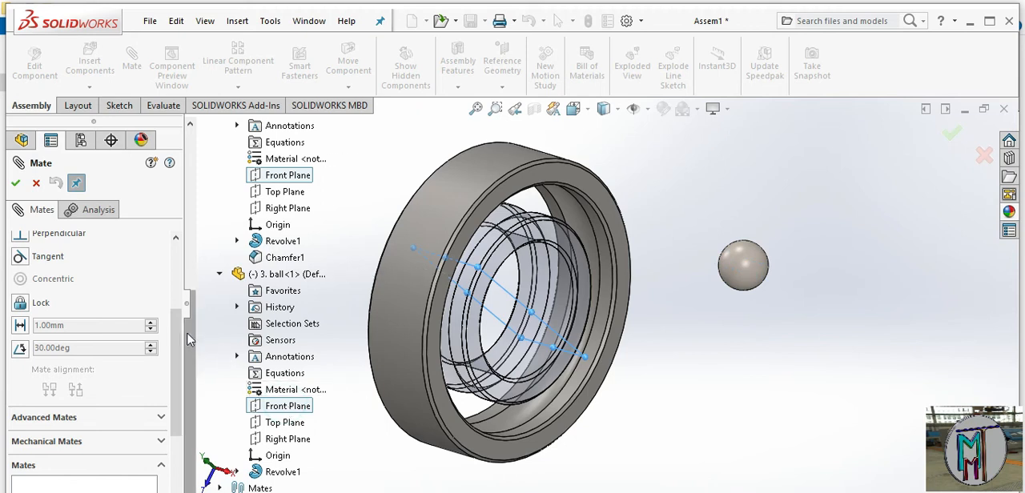
pyautogui.click(285, 407)
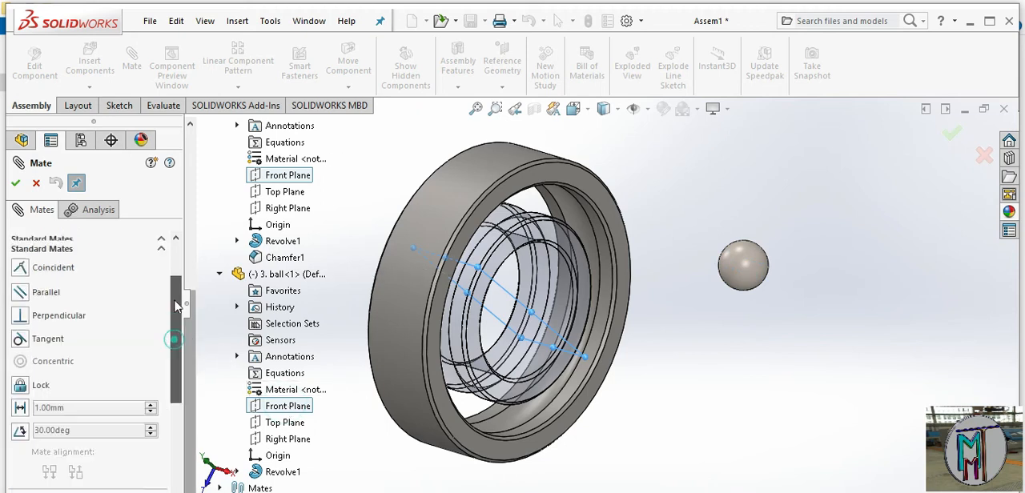
pyautogui.click(289, 408)
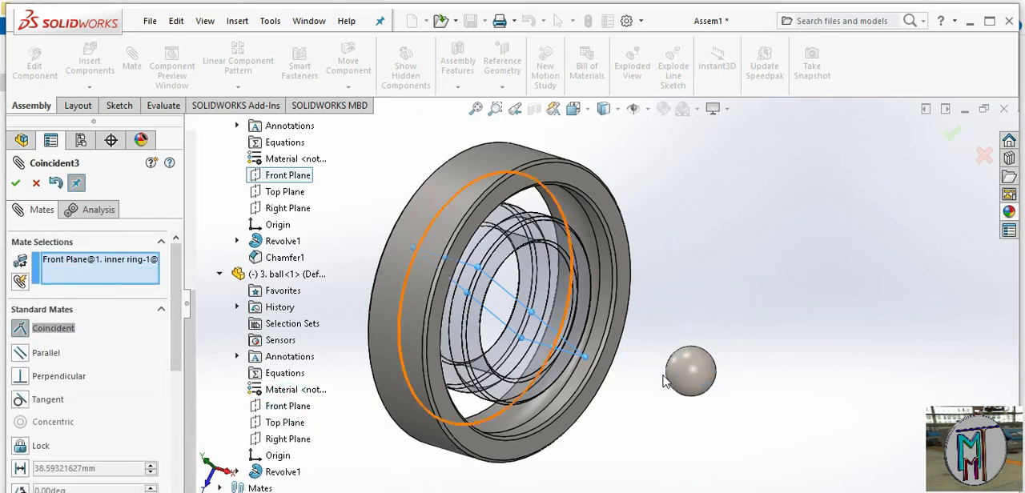
pyautogui.rightClick(120, 266)
pyautogui.click(144, 285)
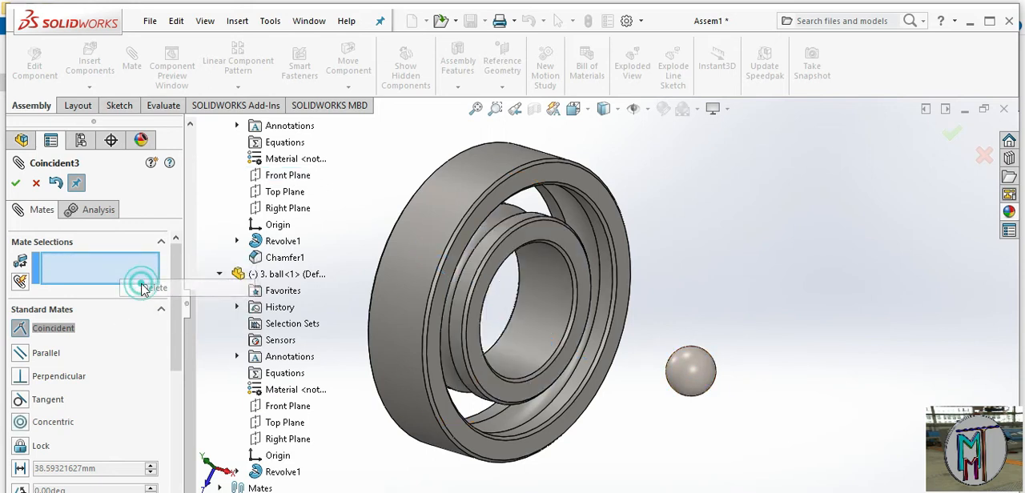
# Add a coincident mate between the Right Planes of the ball and the inner ring
pyautogui.moveTo(615, 404); pyautogui.dragTo(604, 383, button='middle')
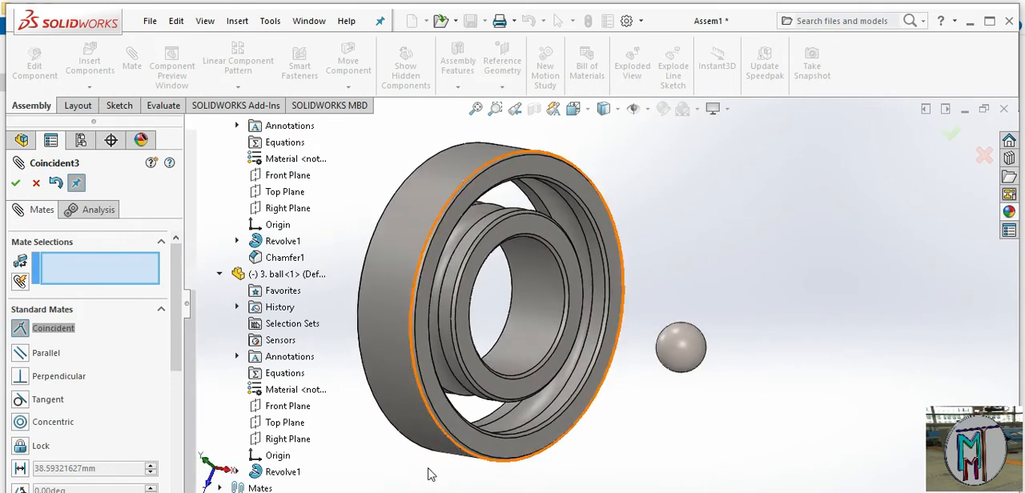
pyautogui.click(284, 440)
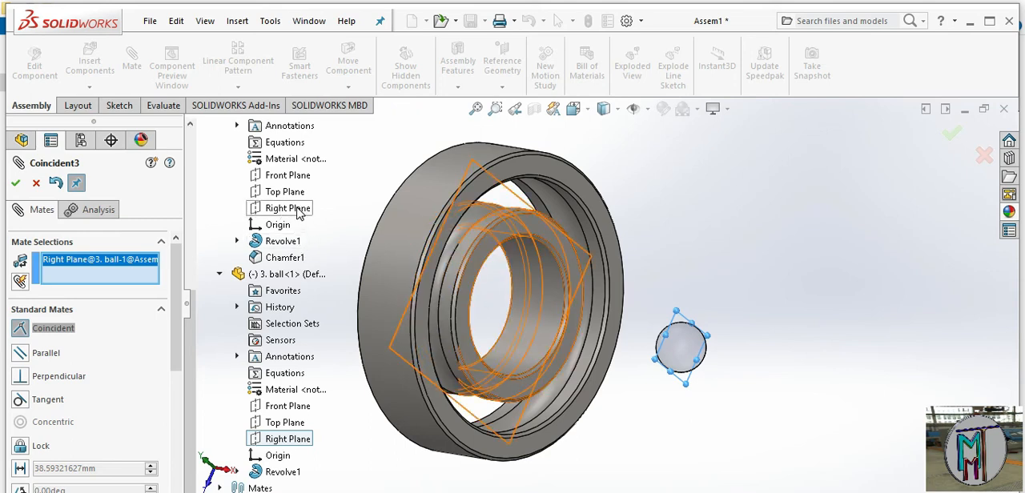
pyautogui.scroll(2, 298, 212)
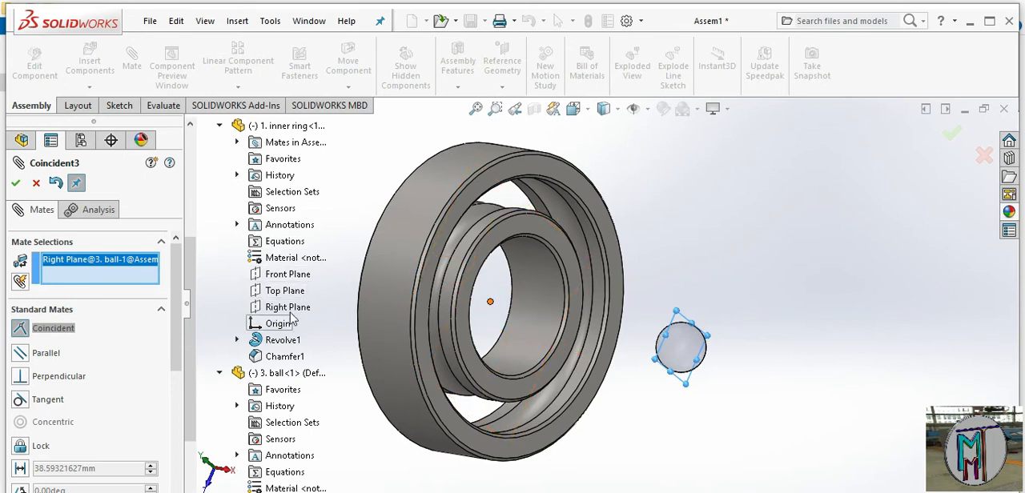
pyautogui.click(289, 308)
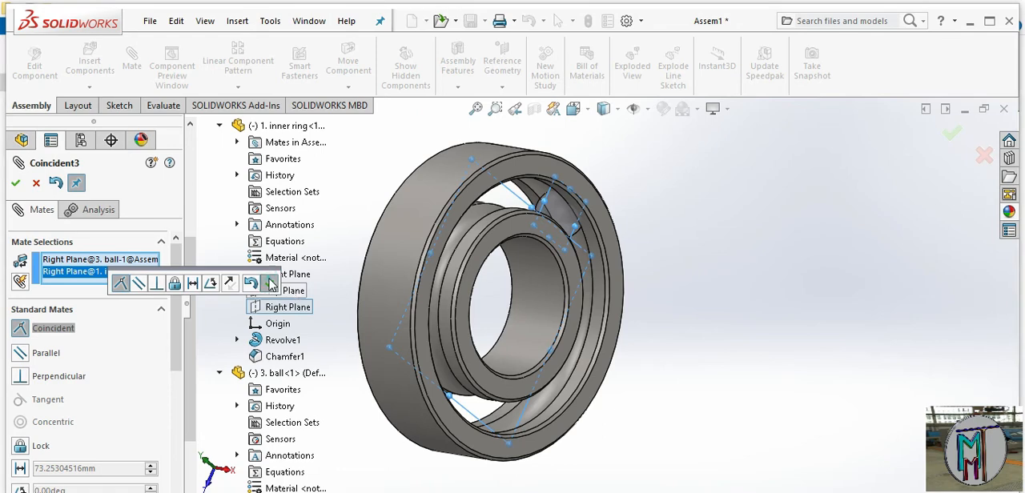
pyautogui.click(270, 283)
# Add a tangent mate between the inner ring's grooved raceway face and the ball's surface
pyautogui.moveTo(624, 337); pyautogui.dragTo(597, 336, button='middle')
pyautogui.scroll(-4, 563, 227)
pyautogui.moveTo(529, 336); pyautogui.dragTo(520, 383, button='middle')
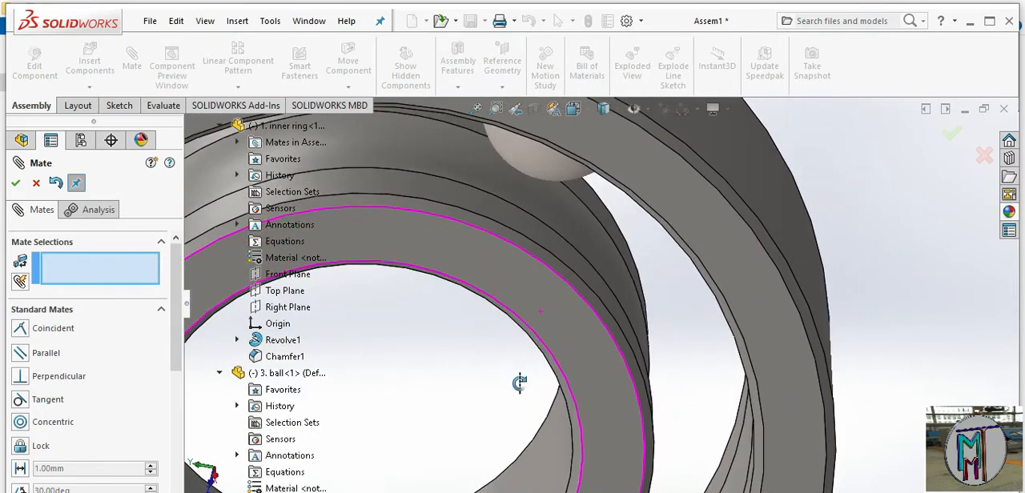
pyautogui.click(472, 172)
pyautogui.click(522, 152)
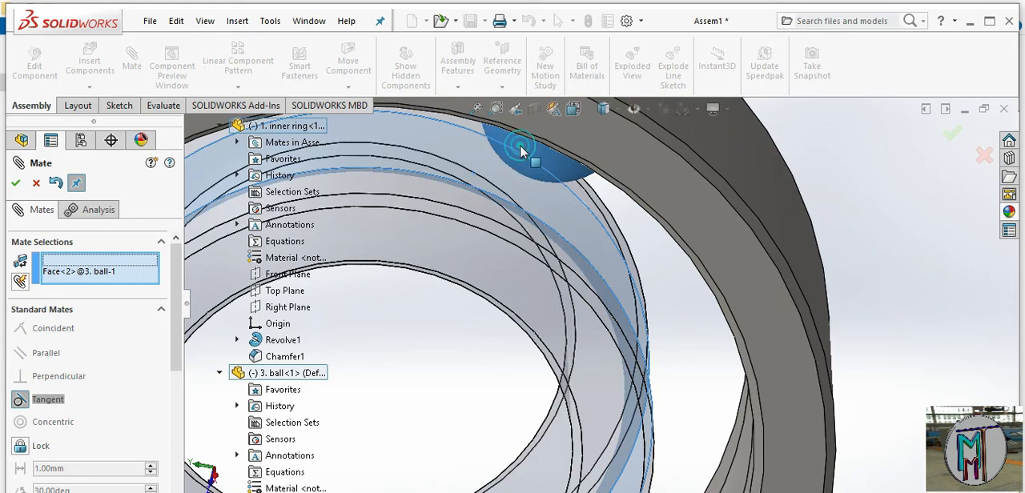
pyautogui.click(616, 130)
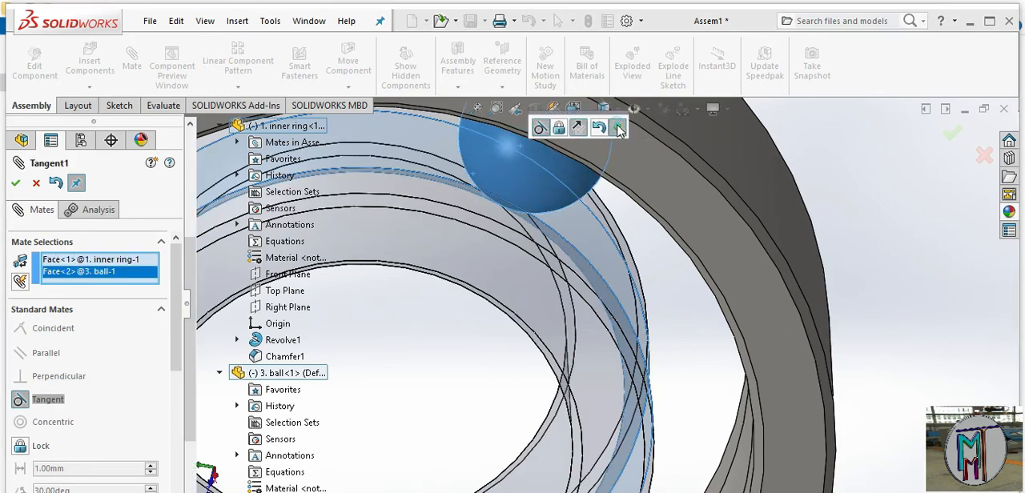
pyautogui.click(577, 290)
pyautogui.moveTo(575, 300); pyautogui.dragTo(617, 309, button='middle')
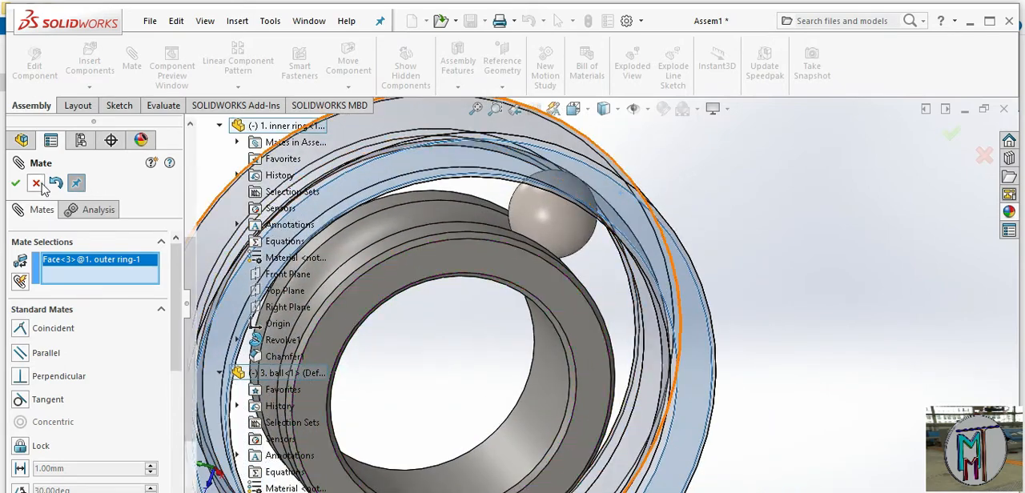
# Rotate the inner ring about its axis to check how the mated ball moves
pyautogui.scroll(3, 647, 392)
pyautogui.moveTo(644, 382); pyautogui.dragTo(606, 318, button='middle')
pyautogui.moveTo(593, 309); pyautogui.dragTo(605, 388)
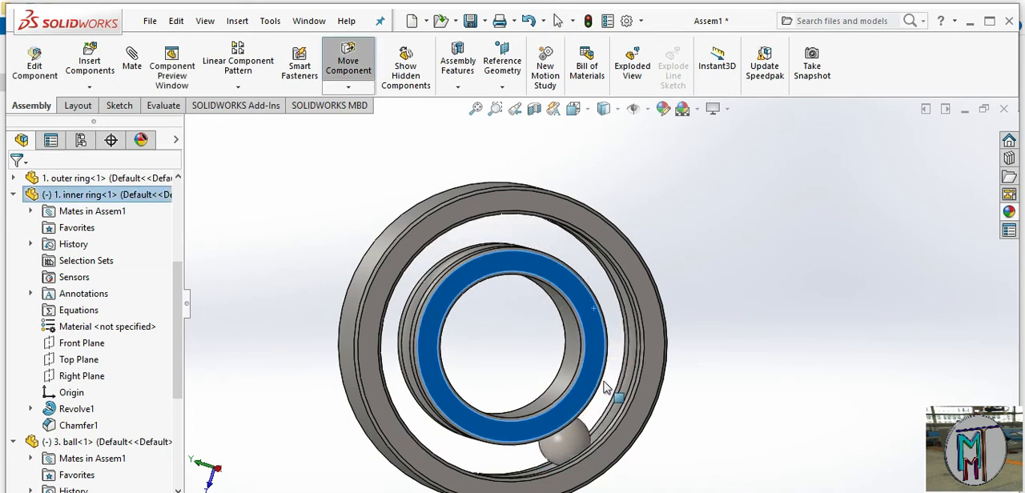
pyautogui.click(758, 366)
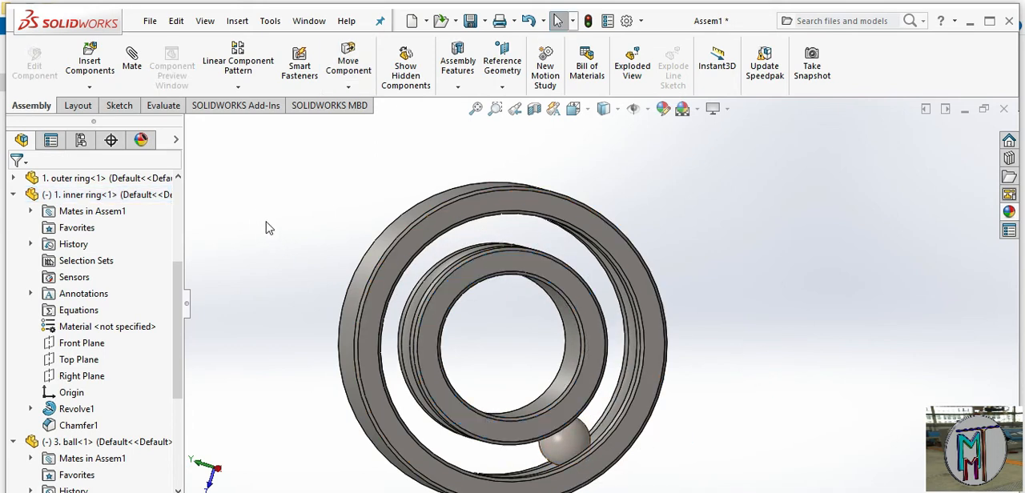
# Set up a circular component pattern of the ball, using the outer ring's inner face as the rotation axis
pyautogui.click(244, 85)
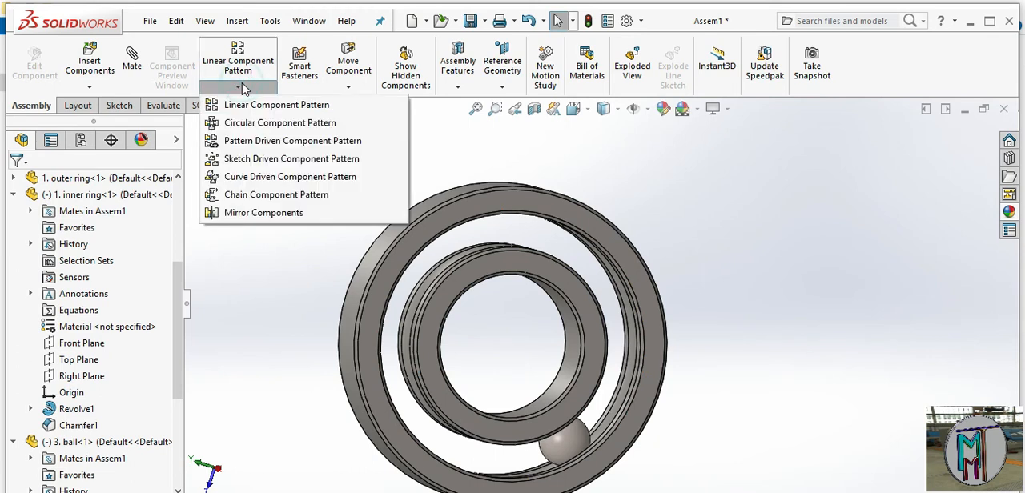
pyautogui.click(266, 124)
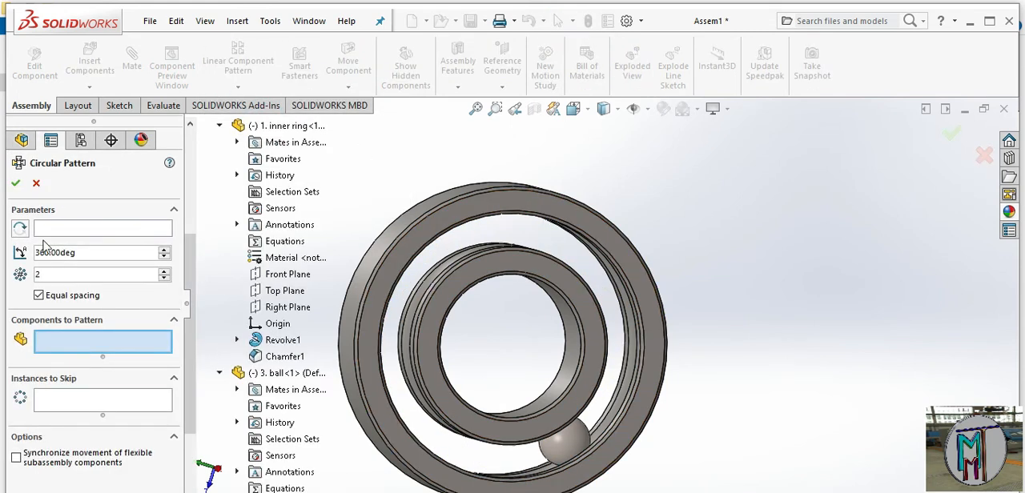
pyautogui.click(565, 444)
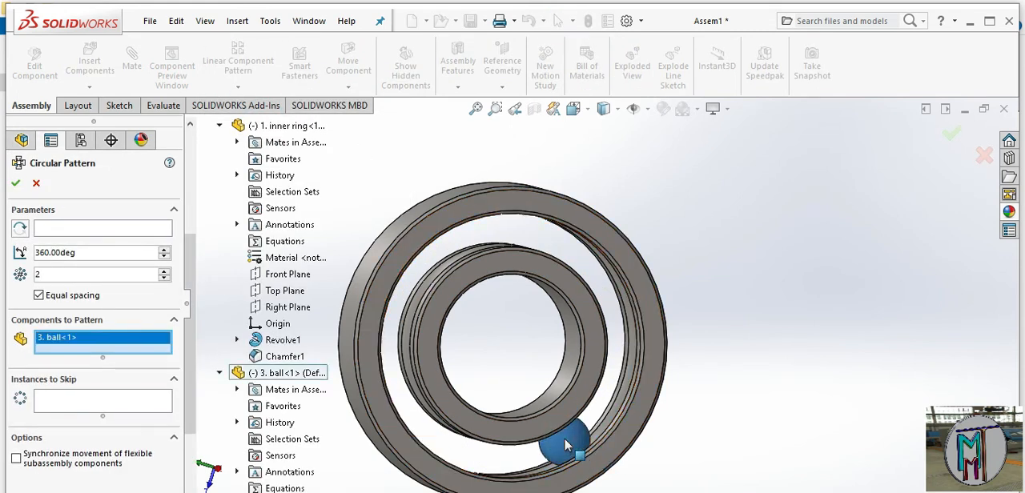
pyautogui.click(115, 230)
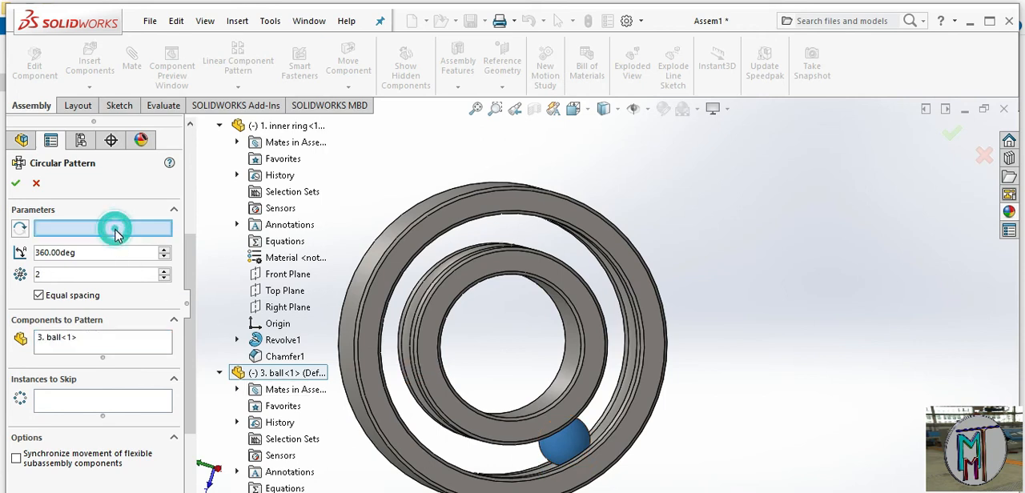
pyautogui.moveTo(512, 344); pyautogui.dragTo(630, 410, button='middle')
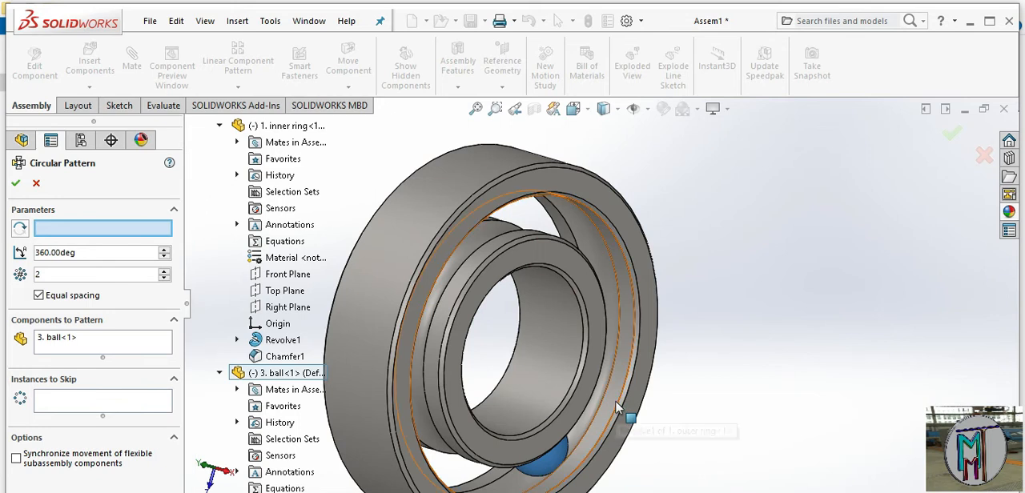
pyautogui.click(618, 408)
pyautogui.moveTo(384, 412); pyautogui.dragTo(352, 371, button='middle')
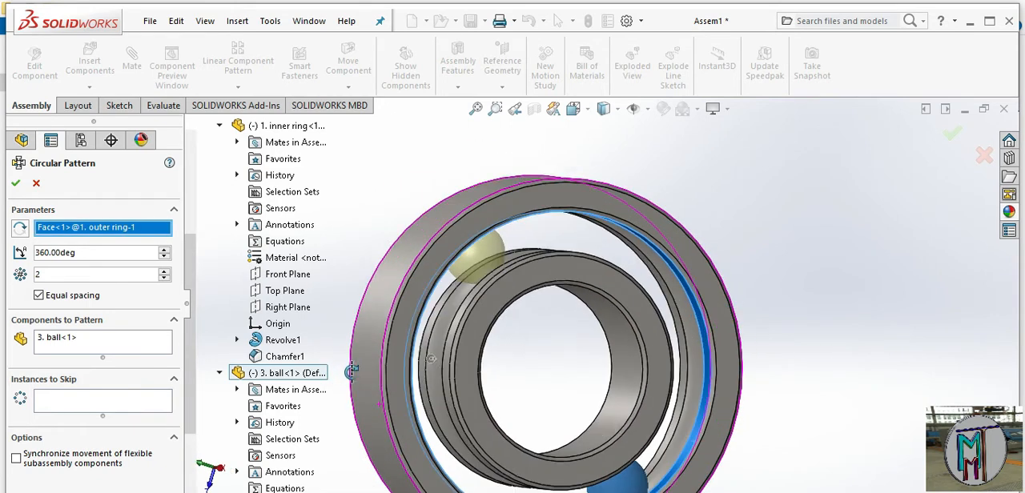
# Set the ball pattern to 8 equally spaced instances over 360 degrees and finish it
pyautogui.click(165, 271)
pyautogui.click(165, 271)
pyautogui.click(165, 270)
pyautogui.click(165, 271)
pyautogui.click(165, 271)
pyautogui.click(165, 270)
pyautogui.click(165, 271)
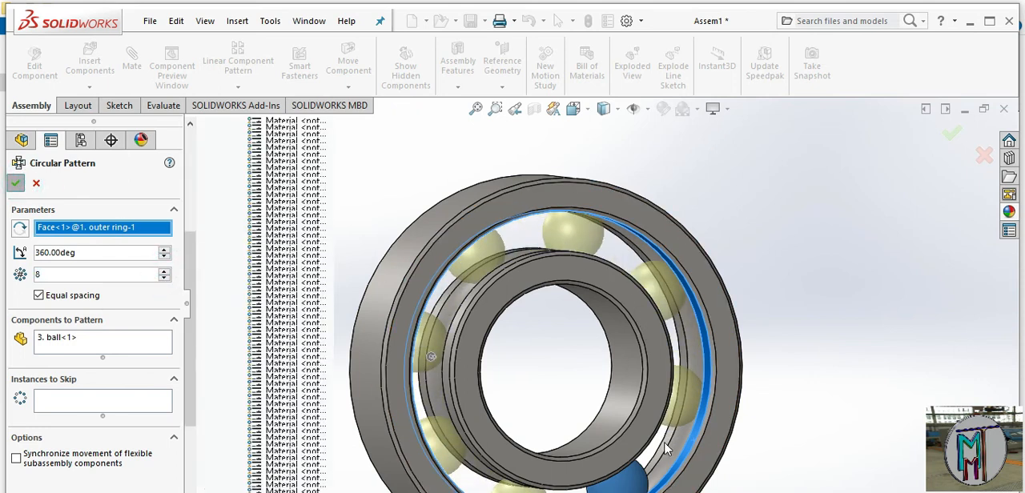
pyautogui.scroll(3, 661, 444)
pyautogui.moveTo(650, 437); pyautogui.dragTo(650, 393, button='middle')
pyautogui.scroll(1, 651, 287)
pyautogui.scroll(2, 340, 248)
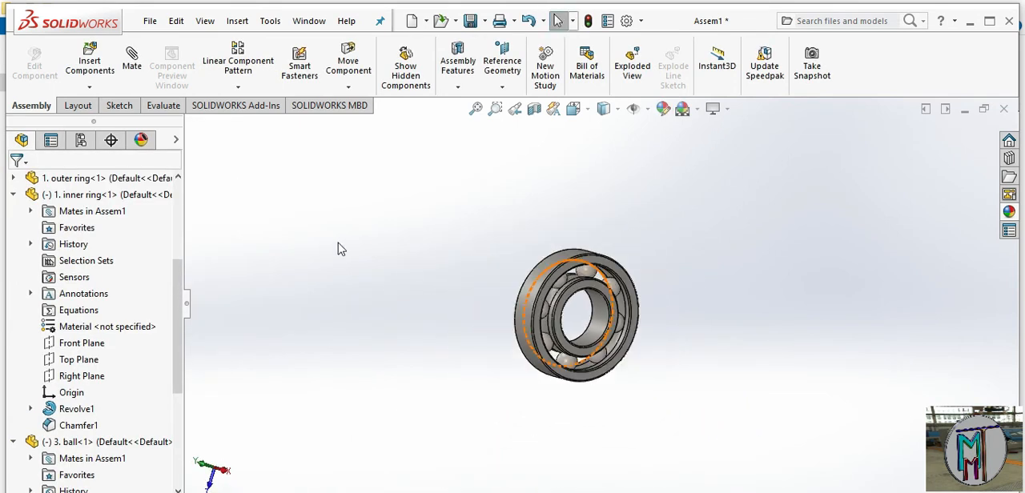
# Insert the 4 cage 1 part into the assembly and place it beside the bearing
pyautogui.click(90, 60)
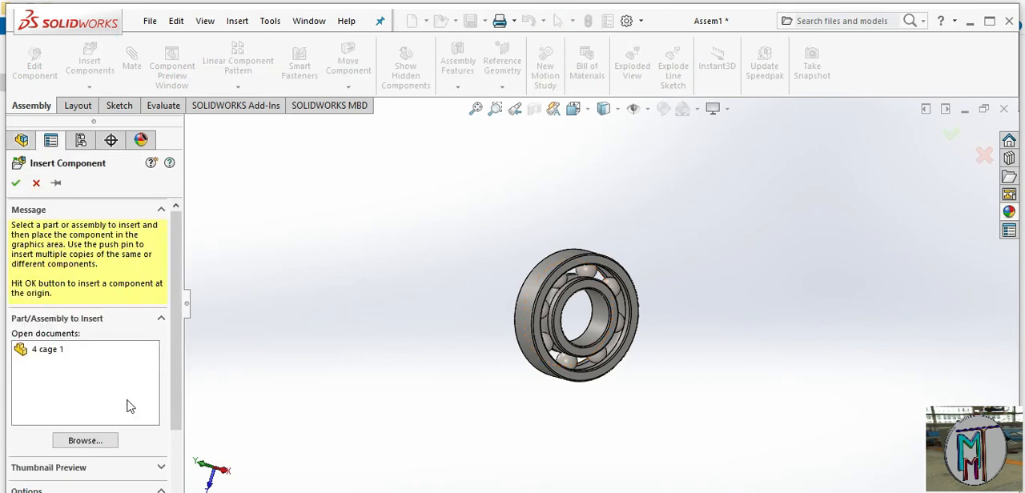
pyautogui.click(40, 351)
pyautogui.click(64, 350)
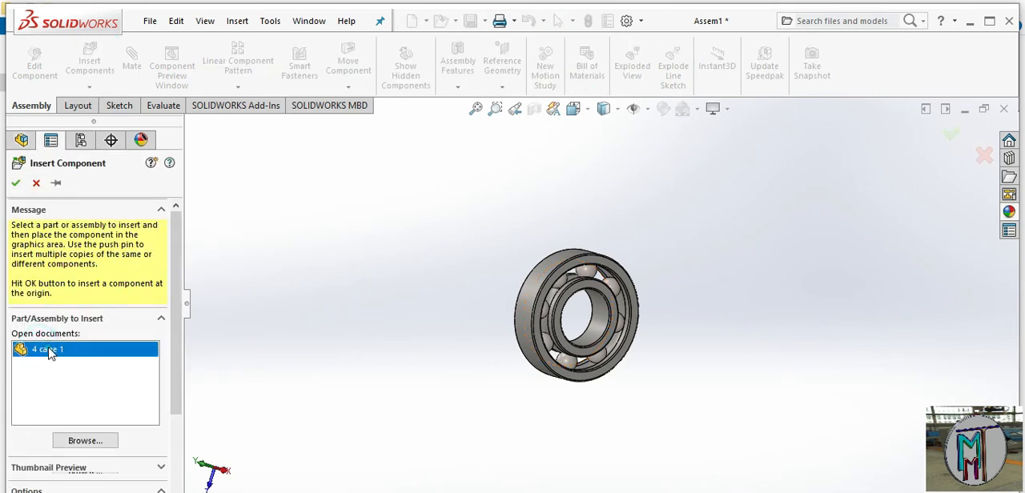
pyautogui.click(711, 284)
pyautogui.click(776, 282)
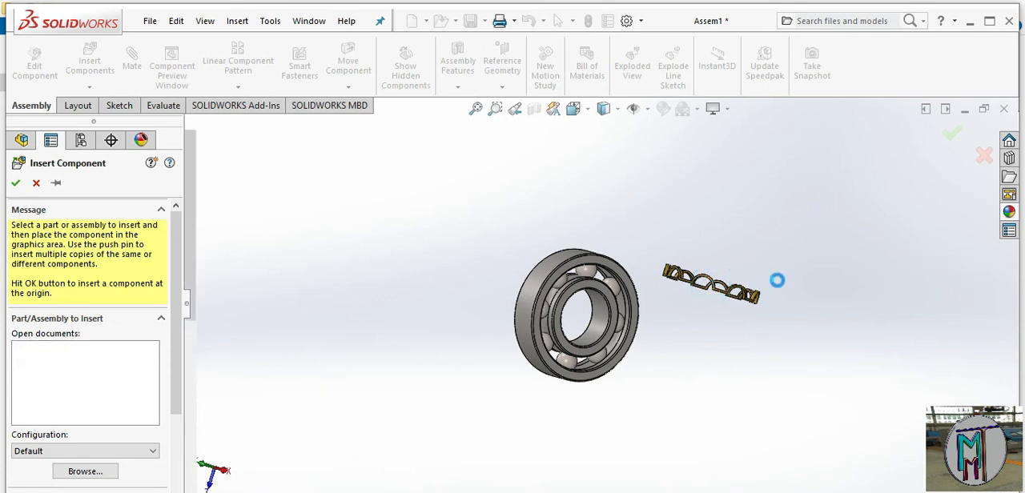
# Rotate the cage component freely until its ring stands upright, roughly parallel to the bearing
pyautogui.click(349, 88)
pyautogui.click(397, 124)
pyautogui.moveTo(752, 299)
pyautogui.mouseDown()
pyautogui.moveTo(649, 359)
pyautogui.moveTo(710, 353)
pyautogui.moveTo(723, 411)
pyautogui.moveTo(716, 472)
pyautogui.moveTo(714, 459)
pyautogui.mouseUp()
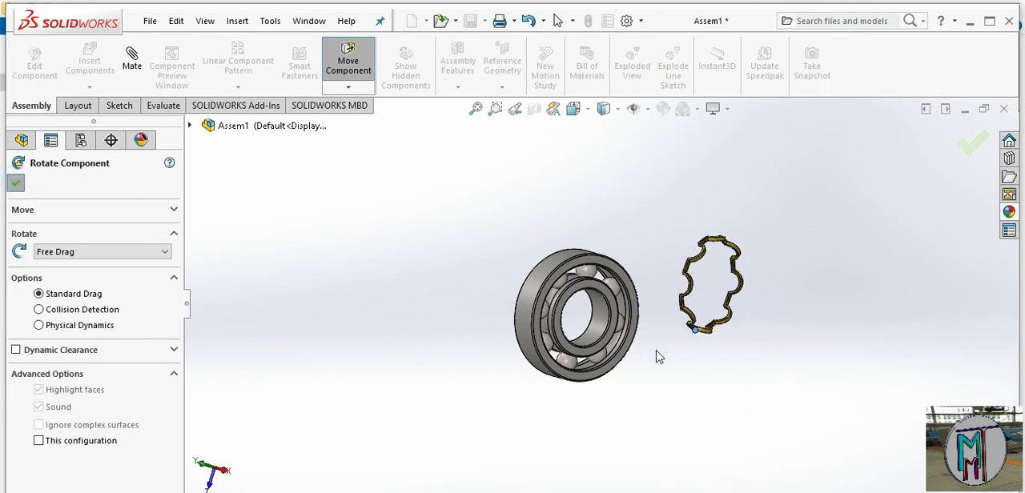
pyautogui.press('Escape')
# Add a concentric mate between the cage's cylindrical face and the outer ring's outer cylindrical face
pyautogui.moveTo(661, 354); pyautogui.dragTo(691, 368, button='middle')
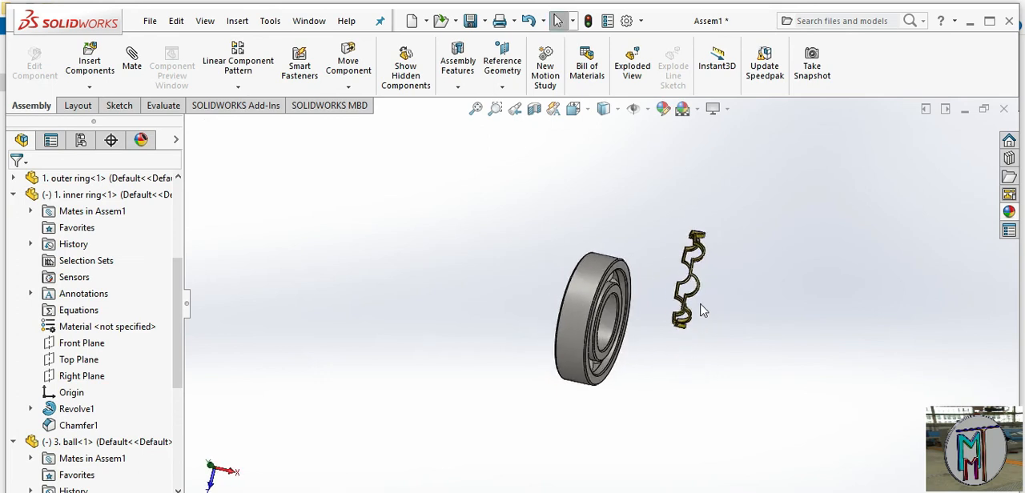
pyautogui.scroll(-3, 701, 310)
pyautogui.click(134, 57)
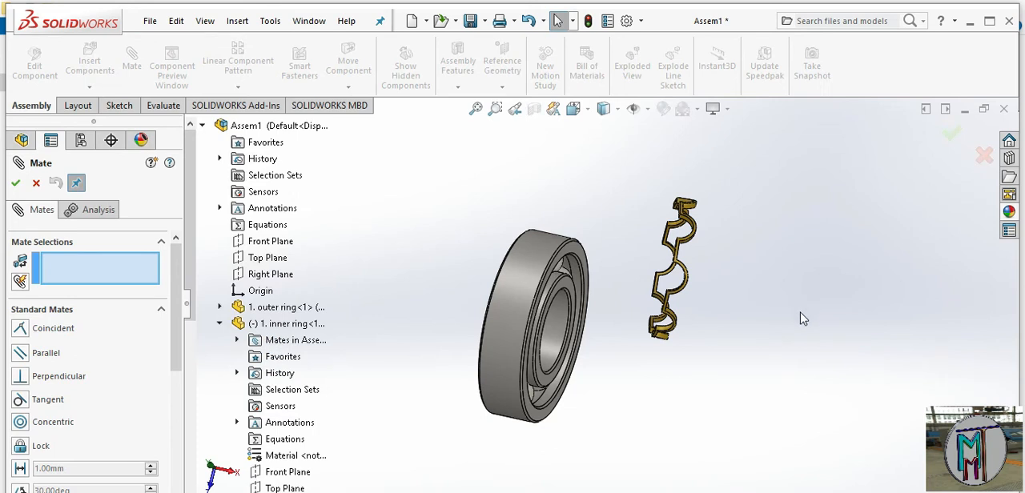
pyautogui.scroll(-1, 798, 314)
pyautogui.scroll(-2, 612, 254)
pyautogui.moveTo(613, 255); pyautogui.dragTo(576, 232, button='middle')
pyautogui.moveTo(485, 198); pyautogui.dragTo(532, 284, button='middle')
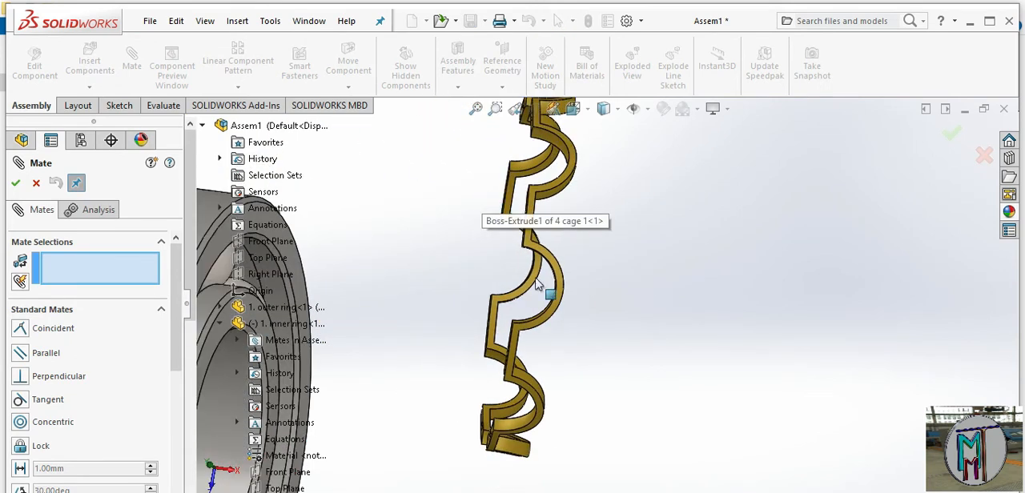
pyautogui.click(516, 354)
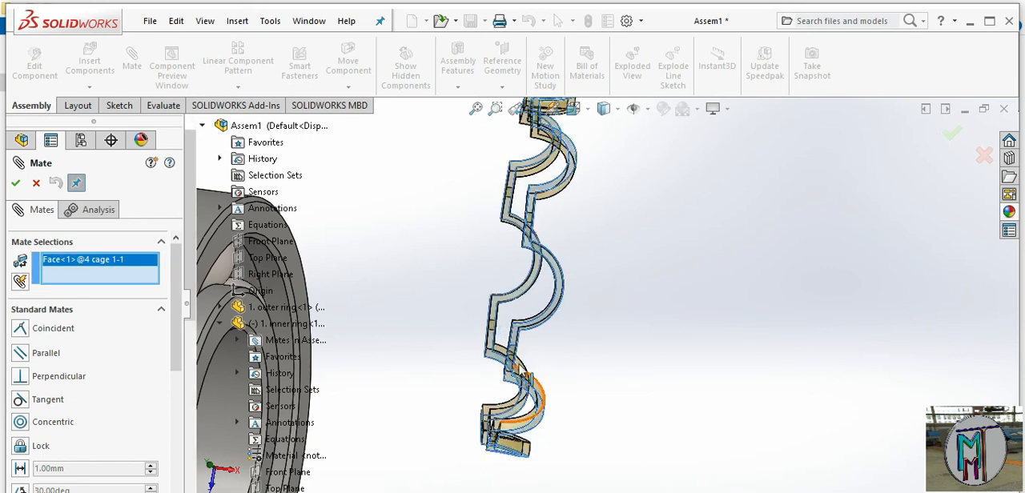
pyautogui.scroll(5, 505, 359)
pyautogui.click(449, 333)
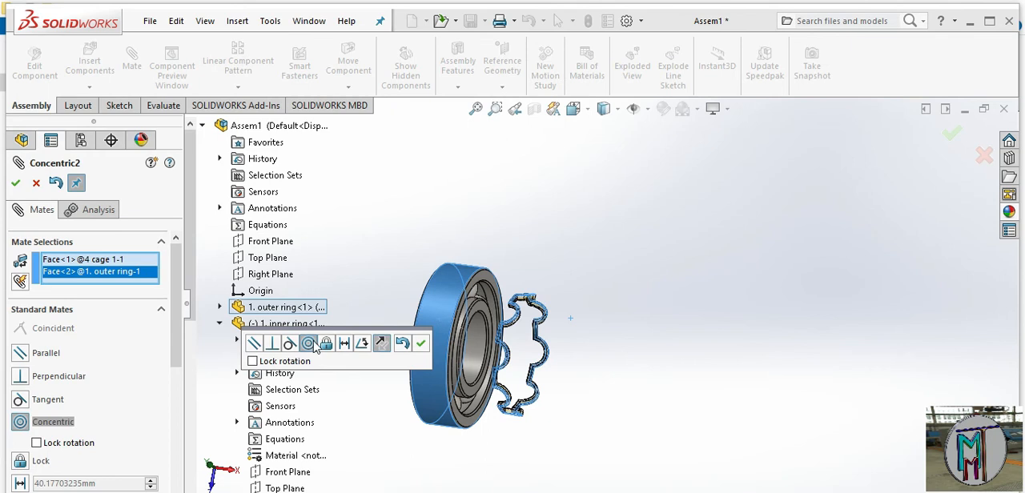
pyautogui.click(420, 342)
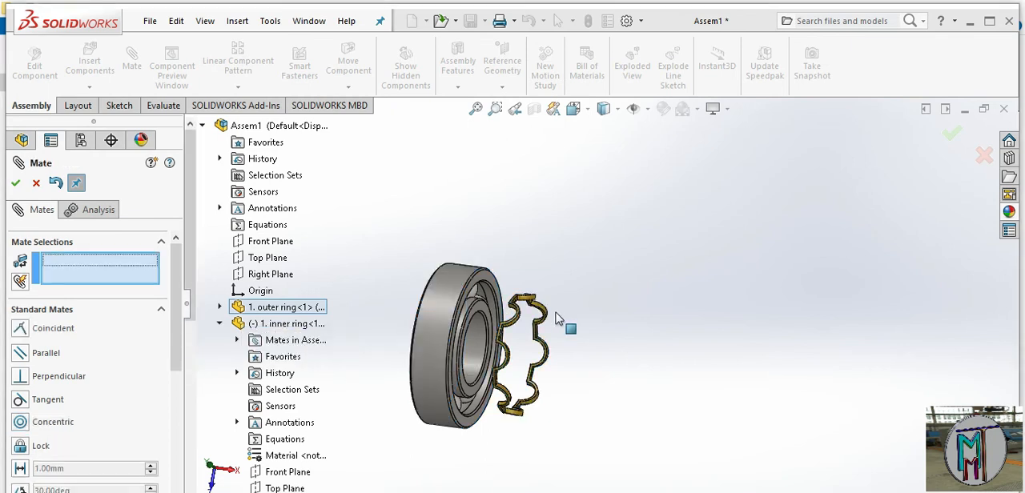
pyautogui.click(494, 331)
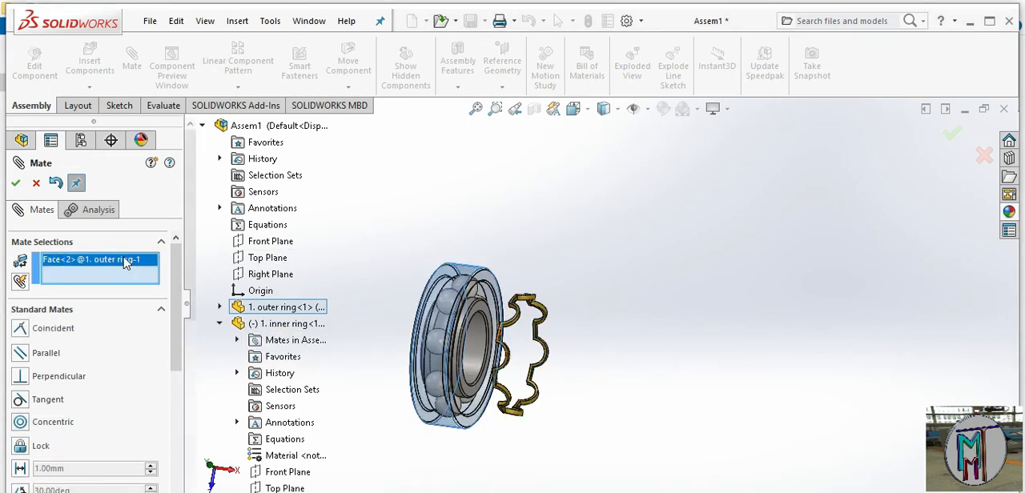
pyautogui.rightClick(124, 263)
pyautogui.click(160, 283)
# Add a concentric mate between a patterned ball and one of the cage's curved pocket faces, and finish mating
pyautogui.scroll(-3, 539, 312)
pyautogui.moveTo(538, 313); pyautogui.dragTo(450, 264, button='middle')
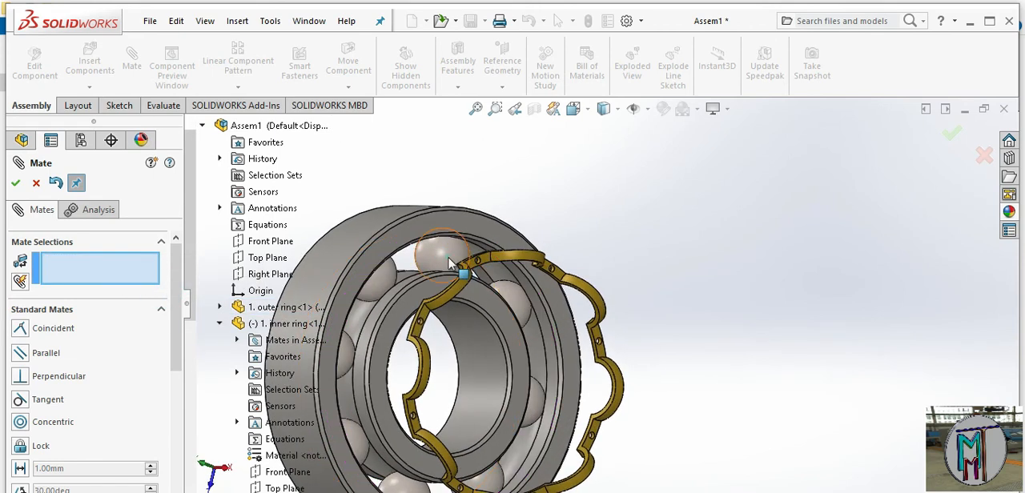
pyautogui.click(450, 265)
pyautogui.moveTo(612, 320); pyautogui.dragTo(600, 288, button='middle')
pyautogui.scroll(-3, 592, 272)
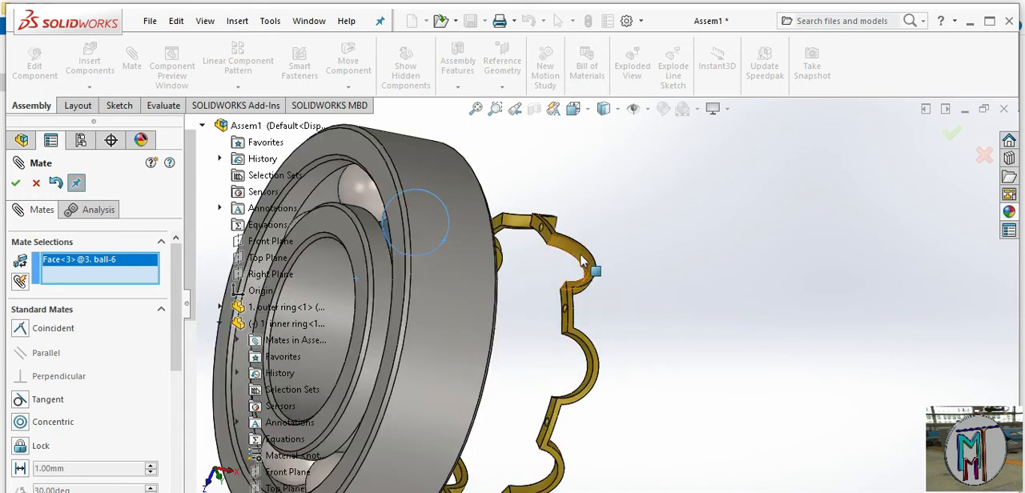
pyautogui.click(582, 260)
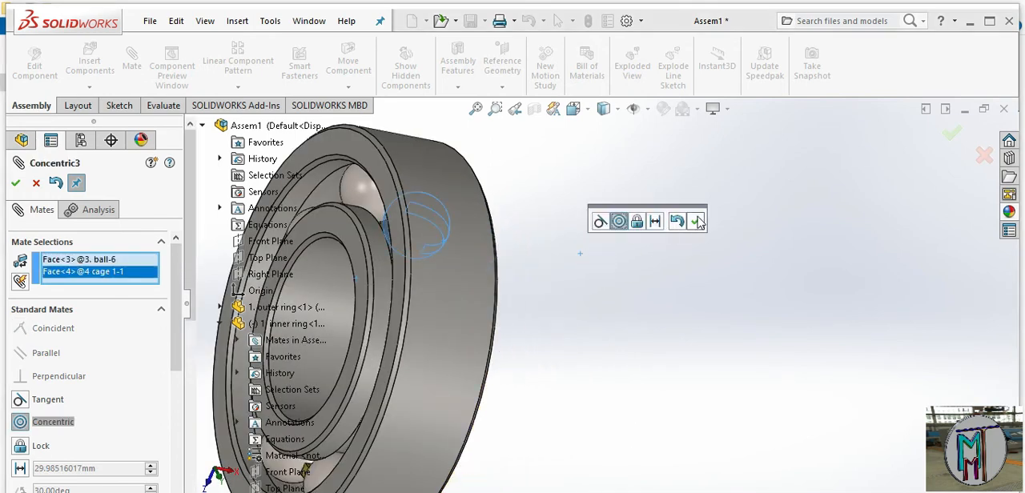
pyautogui.click(697, 222)
pyautogui.scroll(3, 578, 378)
pyautogui.moveTo(585, 374); pyautogui.dragTo(693, 338, button='middle')
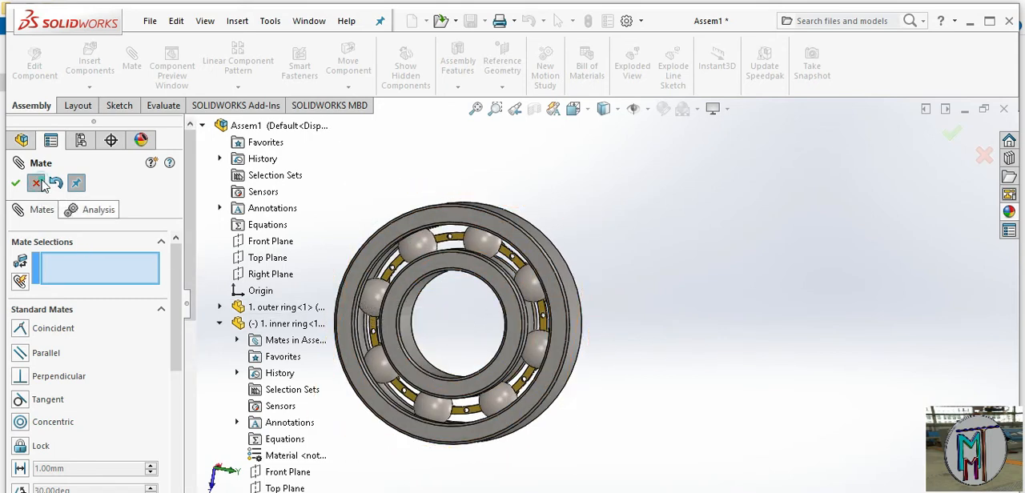
pyautogui.press('Escape')
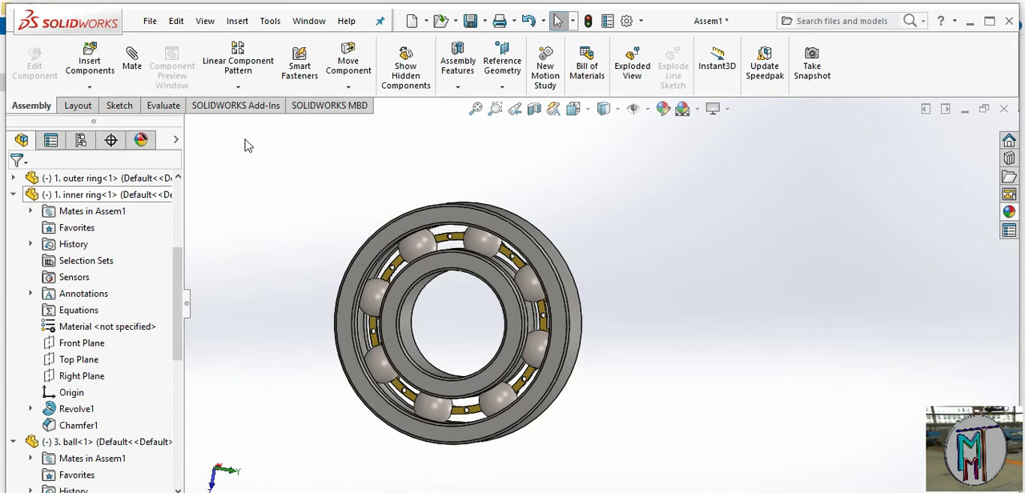
# Mirror the cage about its flat face between two balls to create the opposite cage half, keeping the default orientation
pyautogui.click(250, 87)
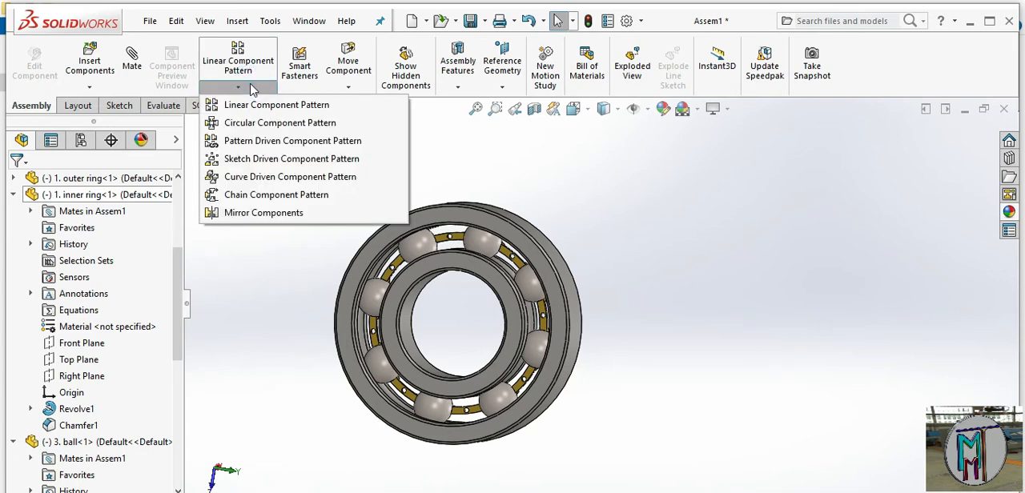
pyautogui.click(282, 213)
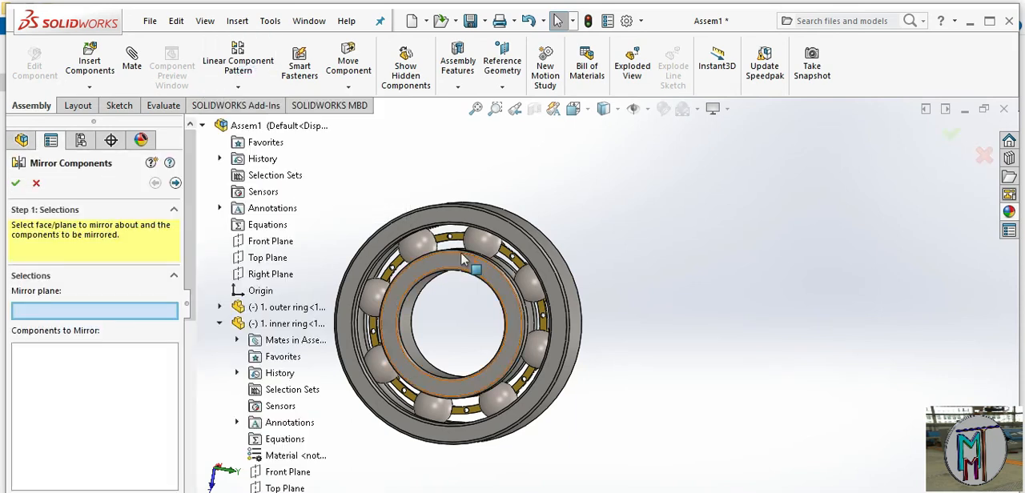
pyautogui.scroll(-5, 480, 249)
pyautogui.click(478, 238)
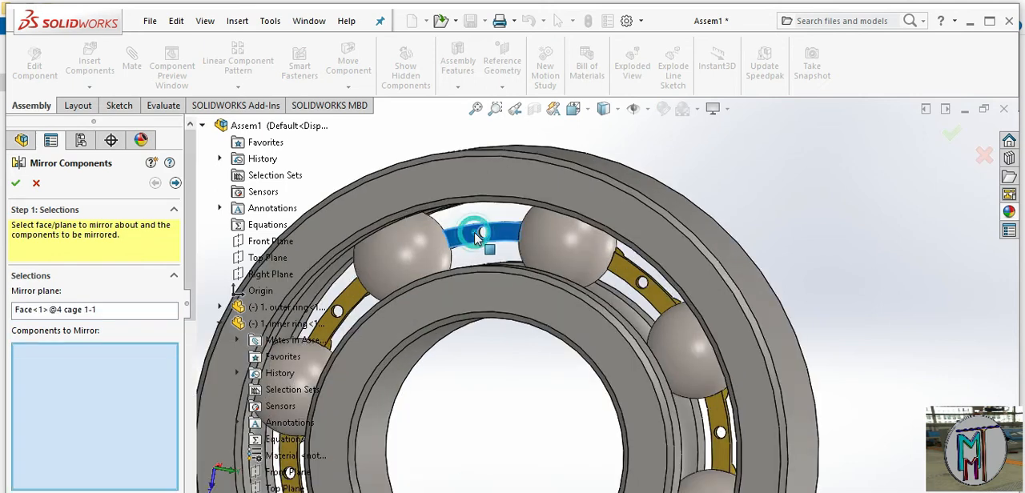
pyautogui.click(623, 277)
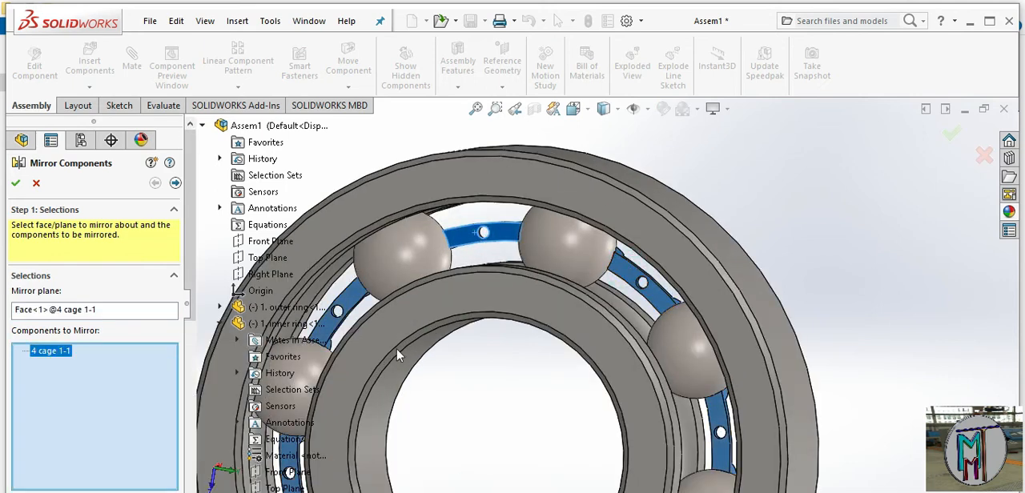
pyautogui.click(175, 183)
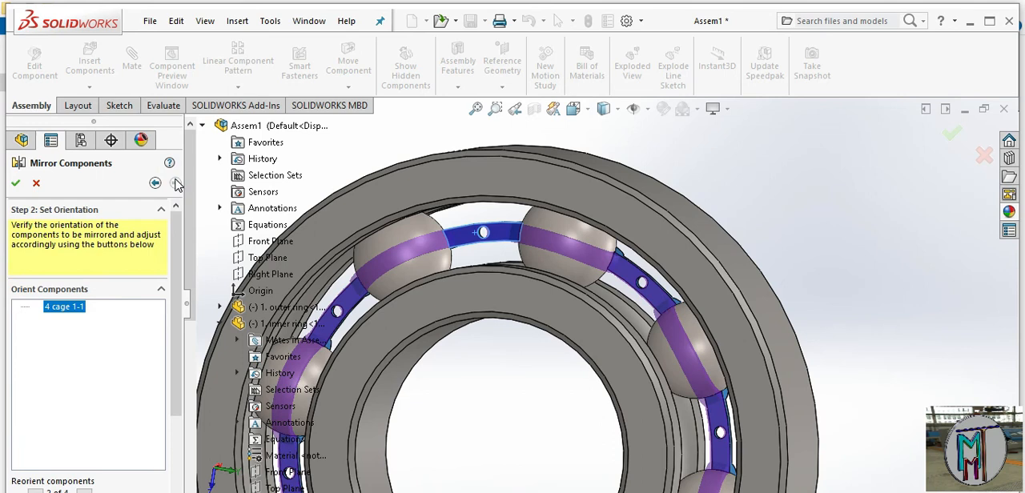
pyautogui.click(155, 183)
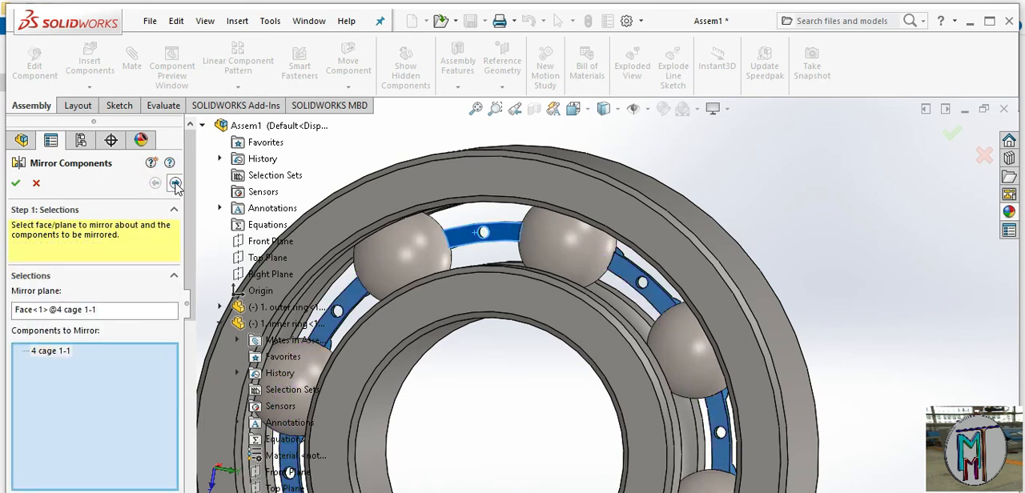
pyautogui.click(175, 183)
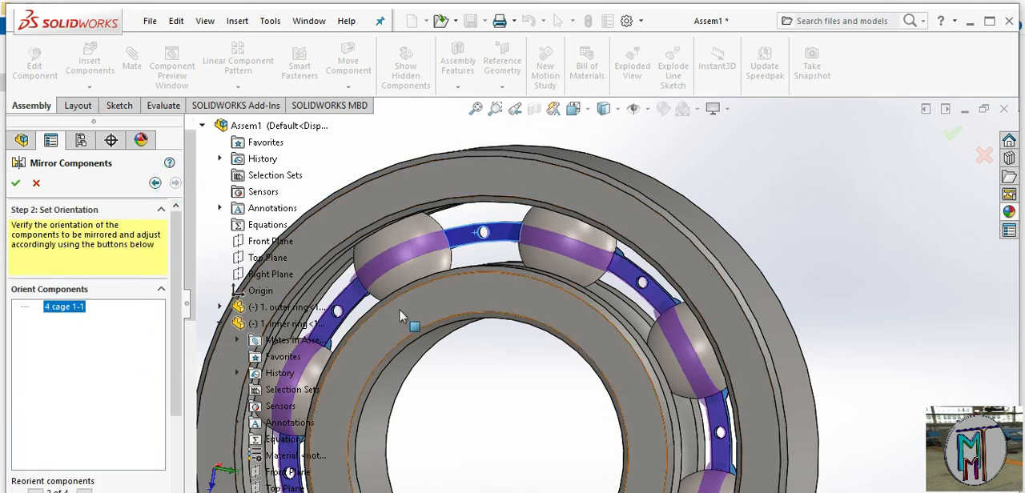
pyautogui.click(18, 184)
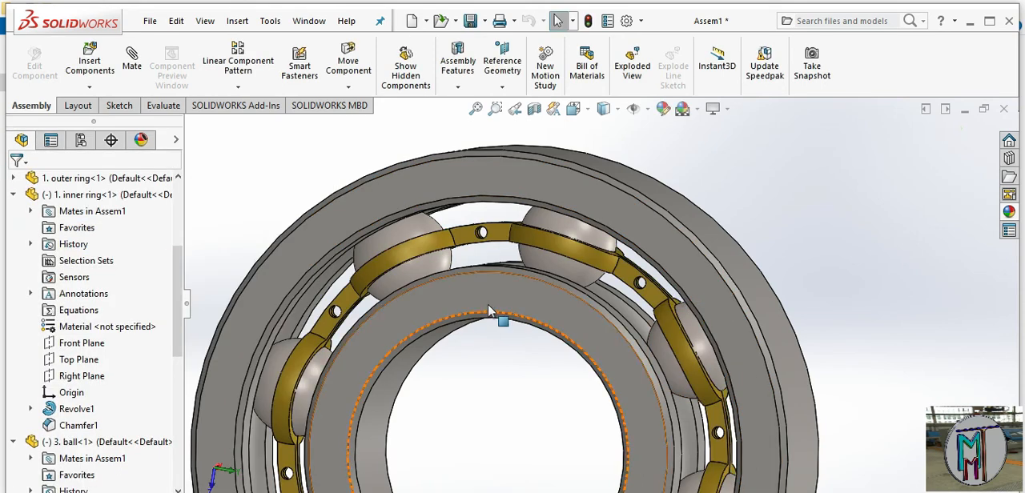
# Open the DIN standard in the Design Library's Toolbox
pyautogui.moveTo(626, 365); pyautogui.dragTo(613, 292, button='middle')
pyautogui.scroll(3, 642, 406)
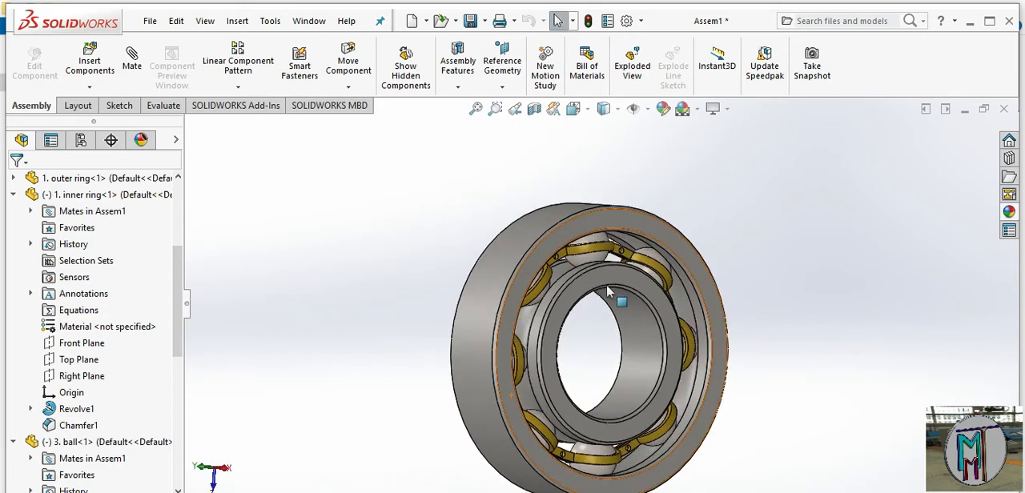
pyautogui.scroll(-3, 664, 301)
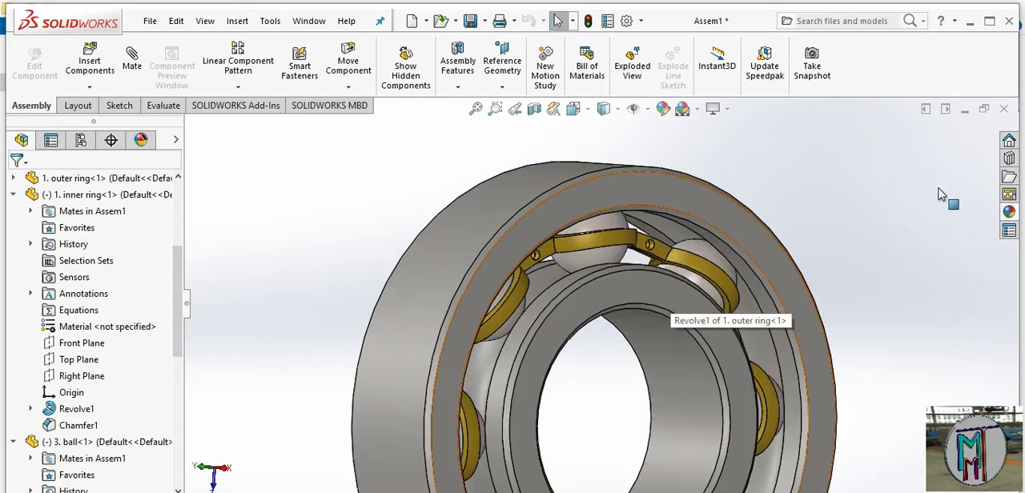
pyautogui.click(1010, 158)
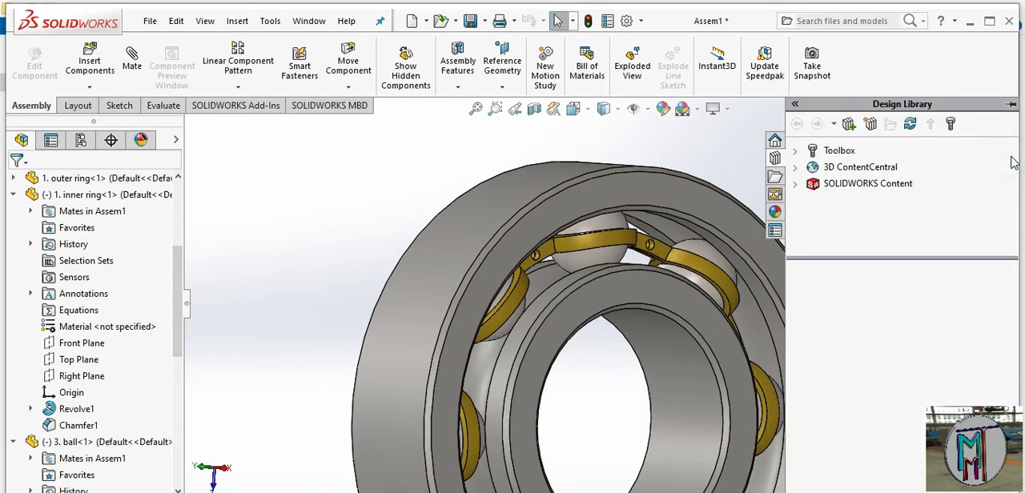
pyautogui.click(810, 151)
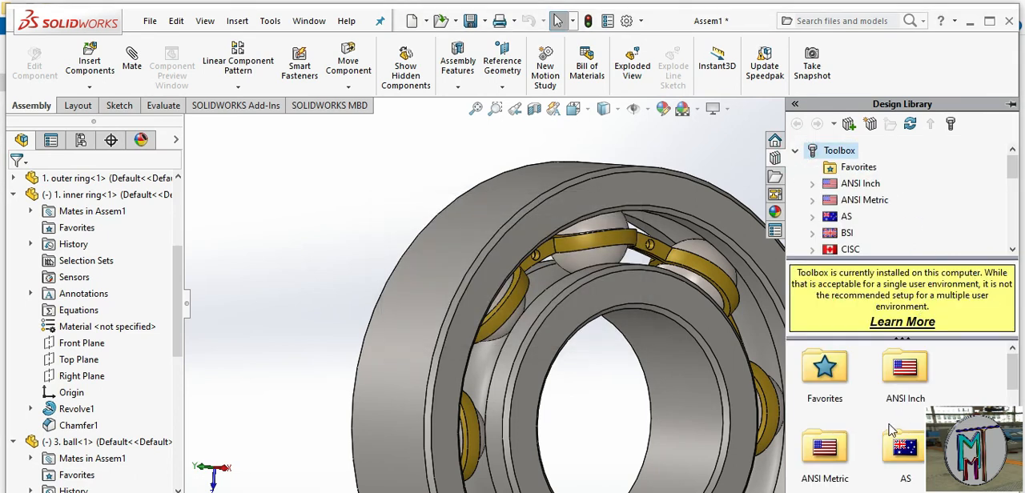
pyautogui.scroll(-3, 891, 430)
pyautogui.scroll(3, 892, 436)
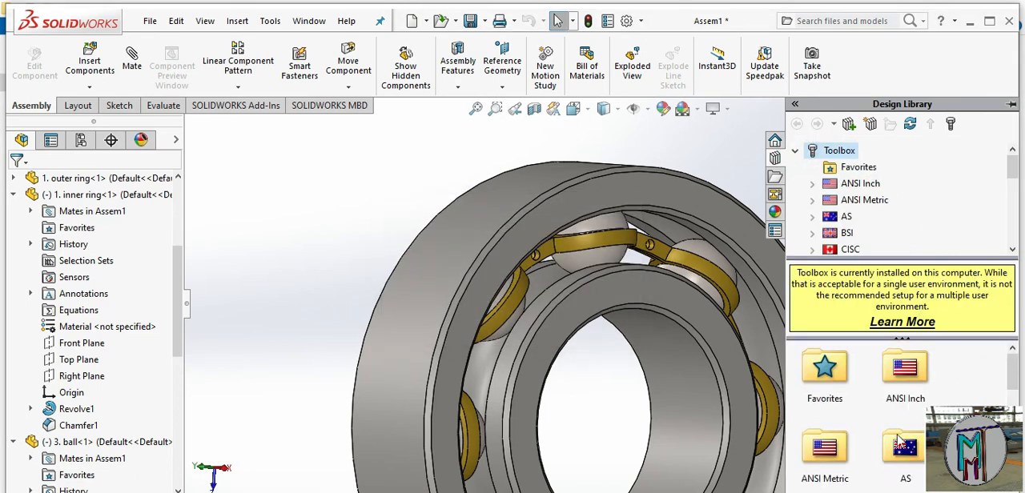
pyautogui.click(1014, 389)
pyautogui.moveTo(1017, 388); pyautogui.dragTo(1021, 428)
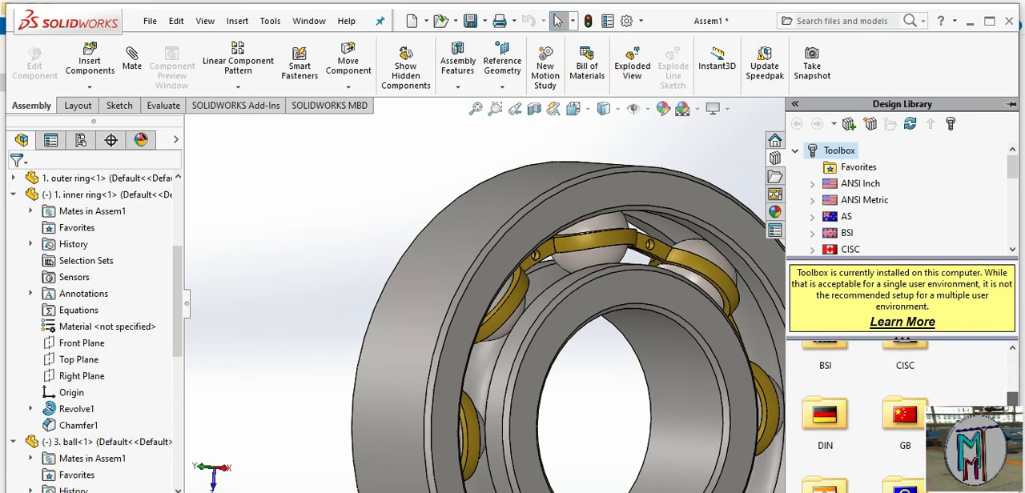
pyautogui.doubleClick(832, 424)
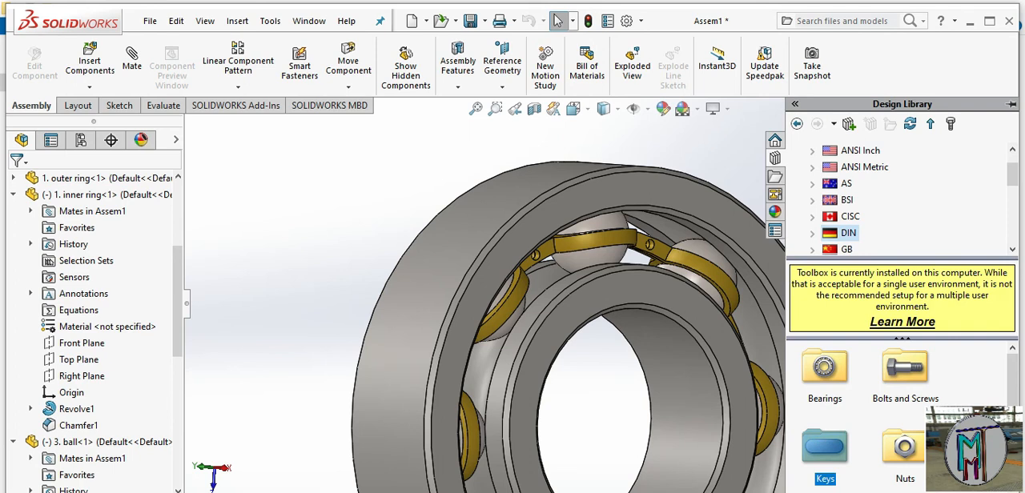
# Insert the round-head DIN 660 rivet from the Toolbox's DIN Pins > Rivets folder into the open centre of the bearing
pyautogui.scroll(-5, 865, 416)
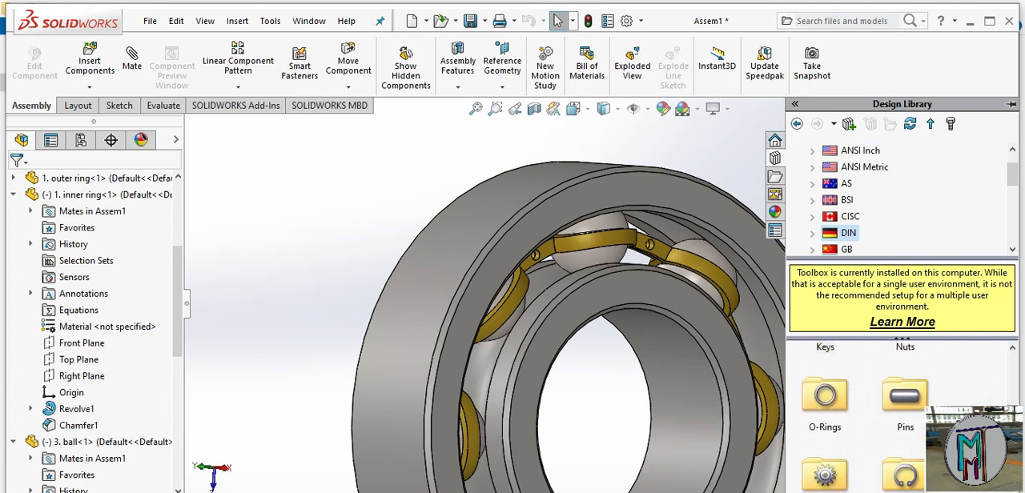
pyautogui.doubleClick(899, 367)
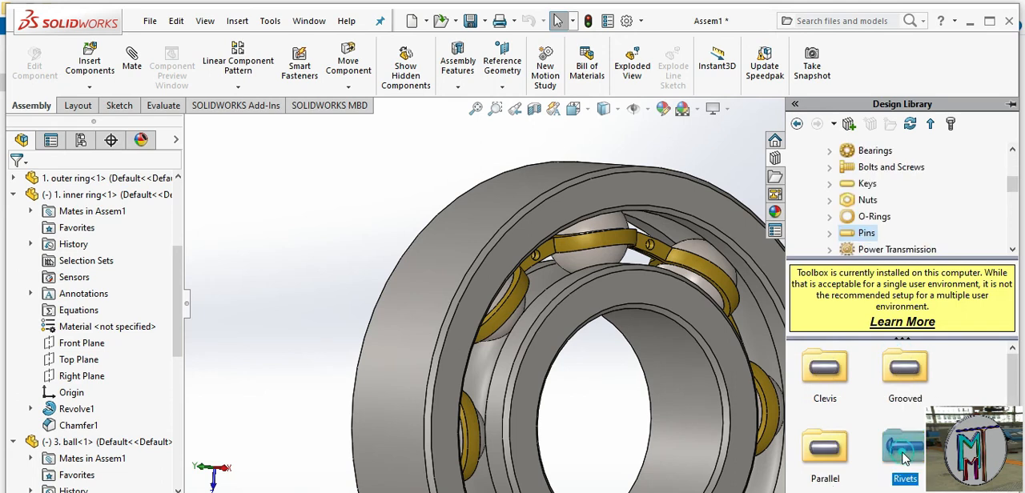
pyautogui.doubleClick(912, 448)
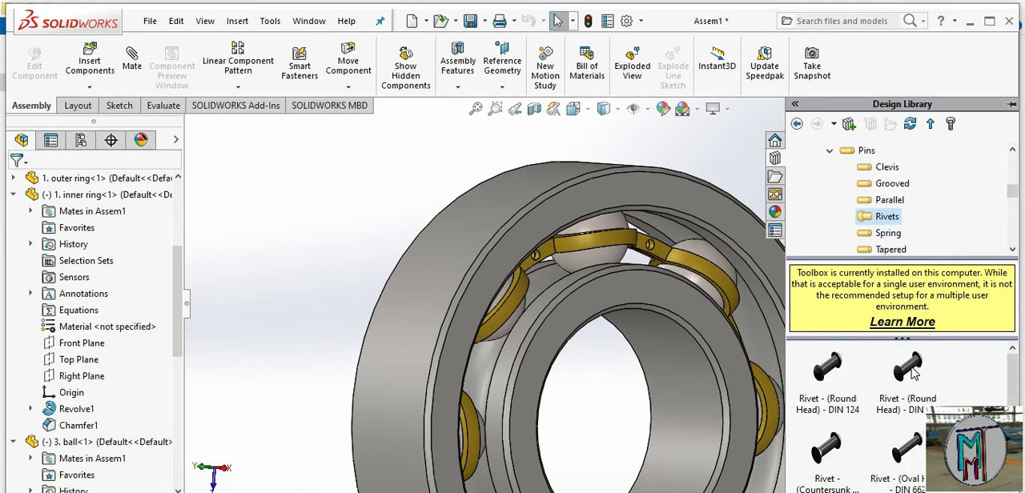
pyautogui.click(909, 370)
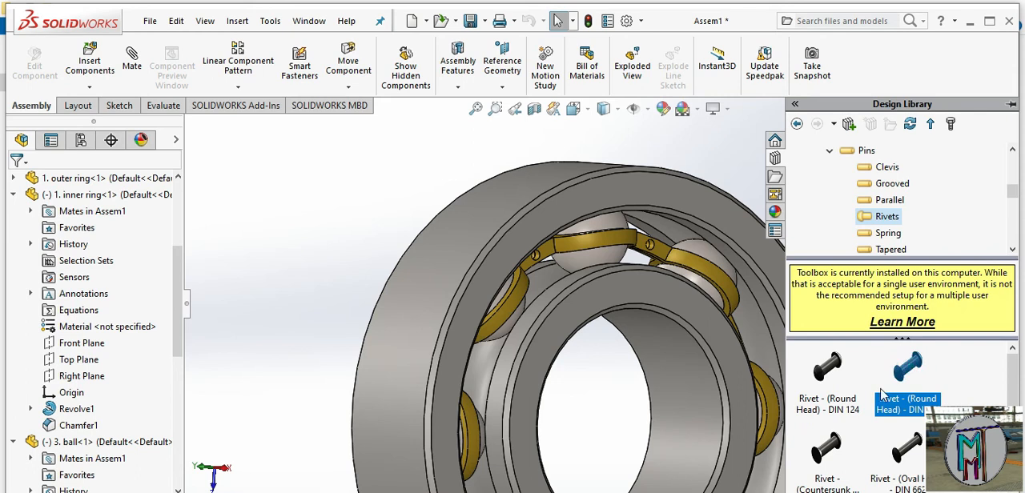
pyautogui.moveTo(909, 370); pyautogui.dragTo(650, 458)
pyautogui.moveTo(629, 425); pyautogui.dragTo(627, 423)
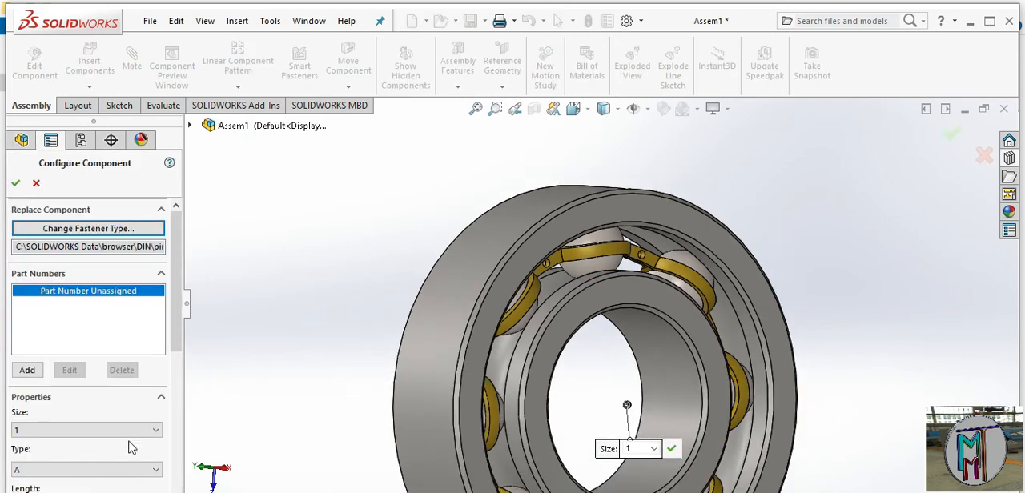
# Configure the rivet with size 2 and length 5, keeping type A, and accept the component
pyautogui.scroll(-3, 168, 371)
pyautogui.click(155, 332)
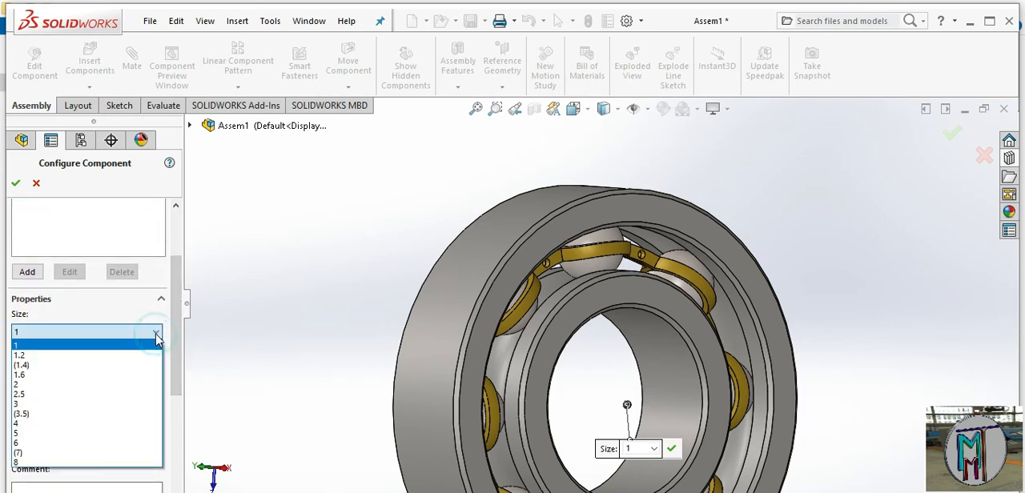
pyautogui.click(104, 384)
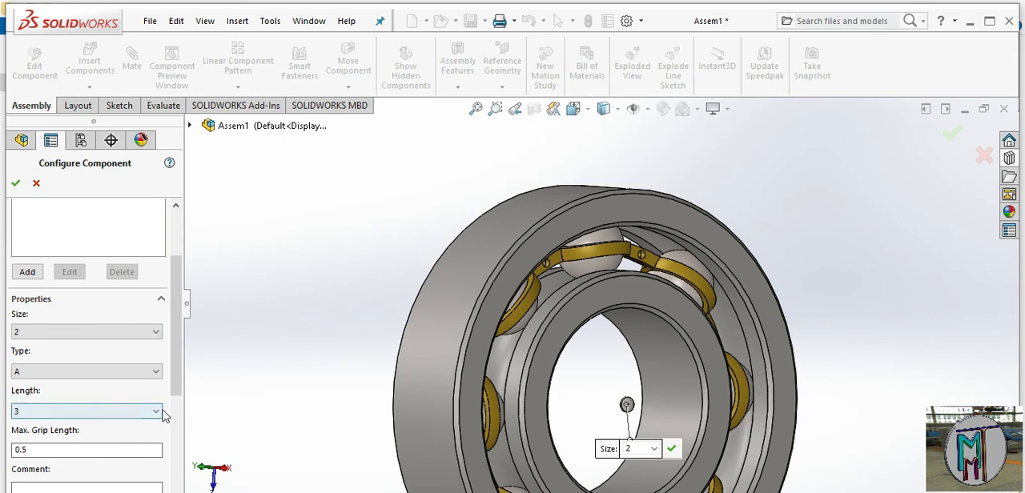
pyautogui.click(157, 412)
pyautogui.click(134, 445)
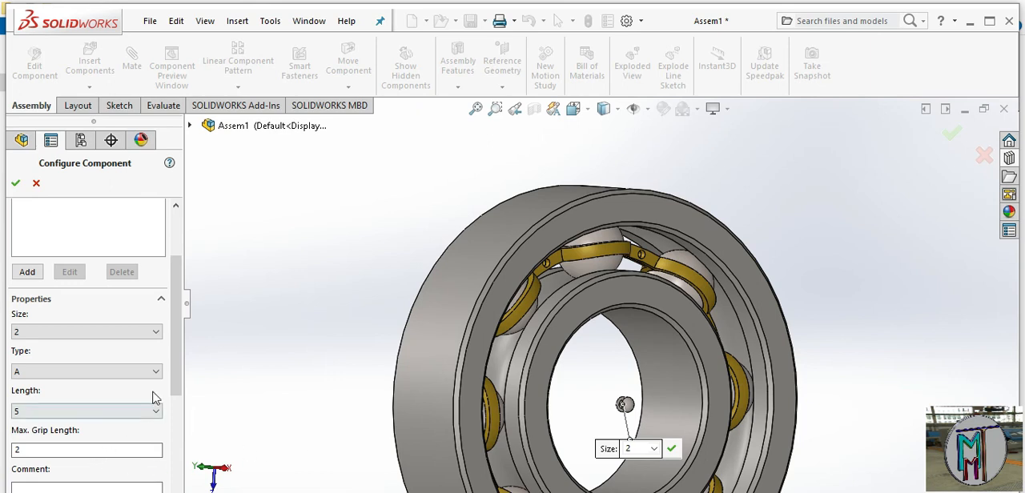
pyautogui.moveTo(174, 371); pyautogui.dragTo(179, 323)
pyautogui.click(16, 183)
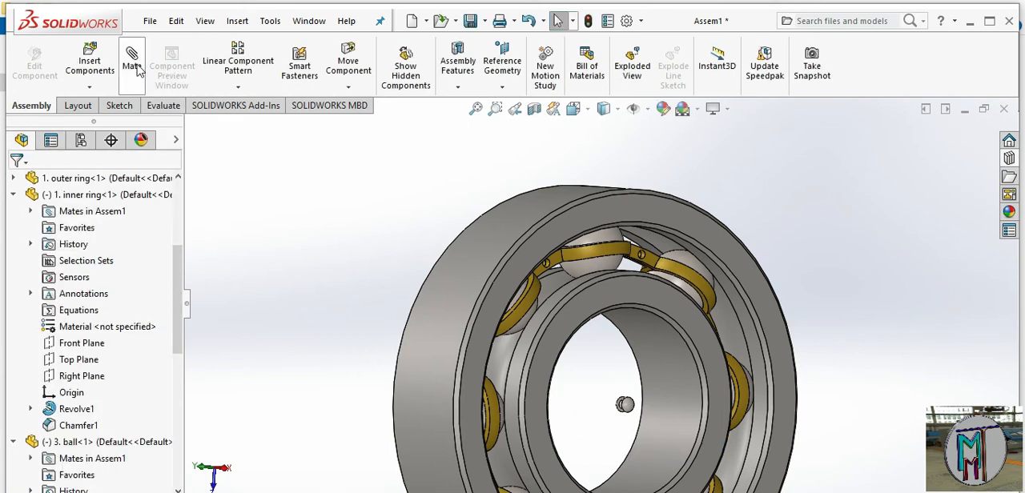
# Try to add a concentric mate between the rivet's cylindrical shank and a rivet hole in the cage
pyautogui.click(133, 60)
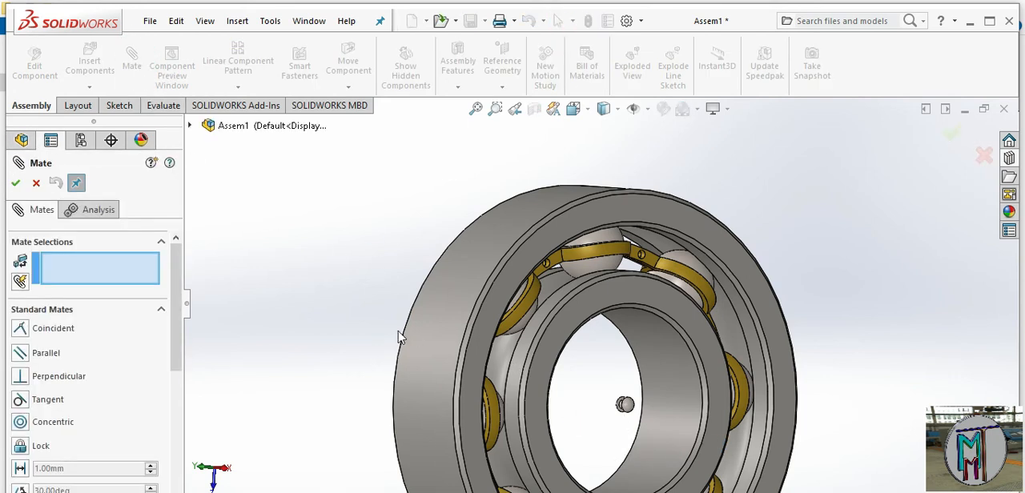
pyautogui.moveTo(487, 376); pyautogui.dragTo(524, 398, button='middle')
pyautogui.scroll(-1, 522, 404)
pyautogui.scroll(-6, 623, 393)
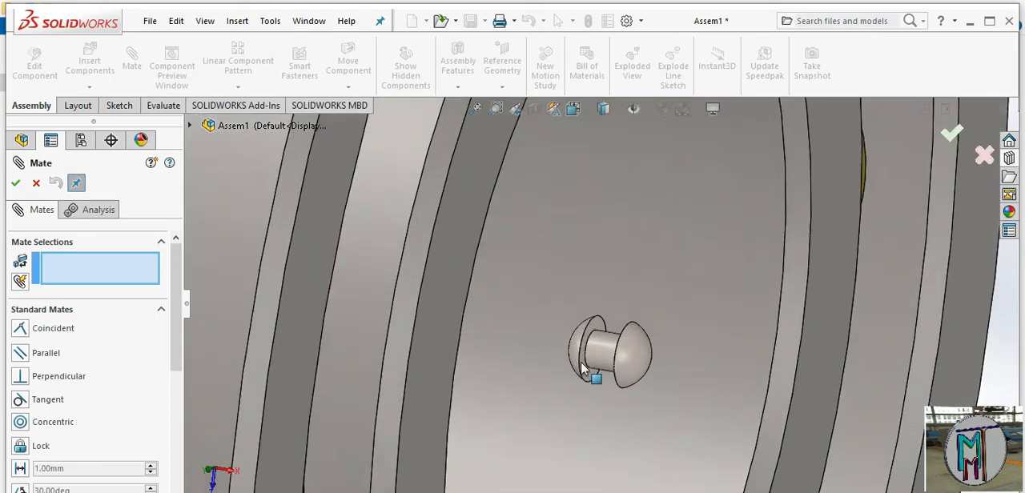
pyautogui.click(594, 361)
pyautogui.moveTo(555, 419); pyautogui.dragTo(406, 286, button='middle')
pyautogui.scroll(3, 516, 382)
pyautogui.scroll(-2, 405, 286)
pyautogui.scroll(-6, 498, 287)
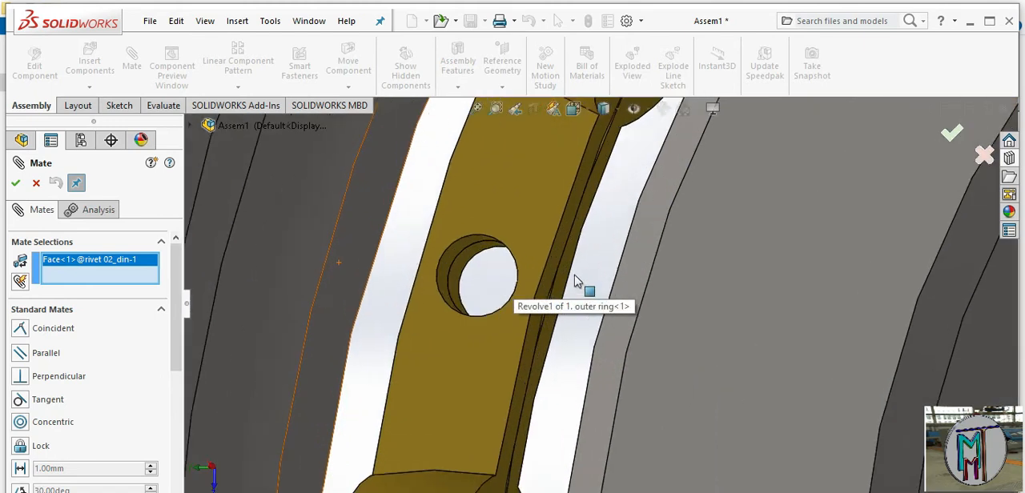
pyautogui.moveTo(574, 280); pyautogui.dragTo(436, 242, button='middle')
pyautogui.click(436, 241)
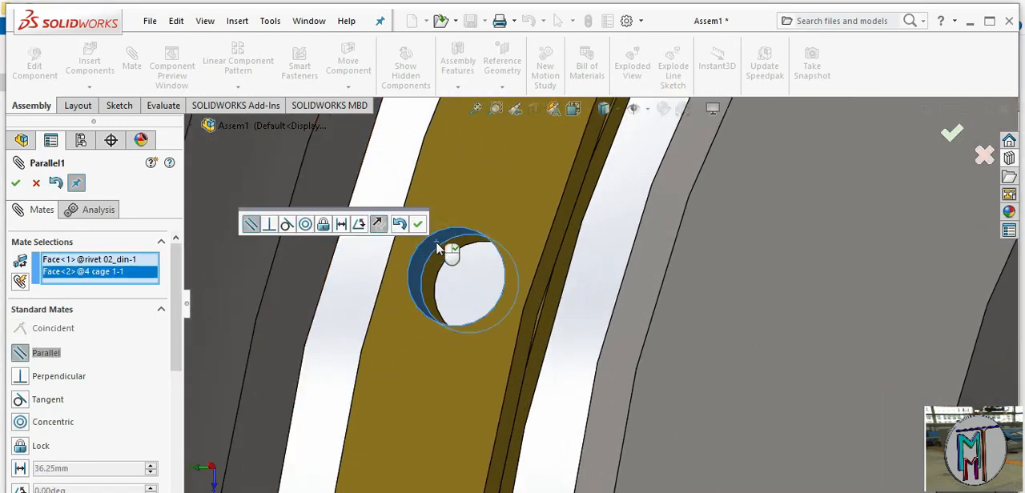
pyautogui.click(306, 225)
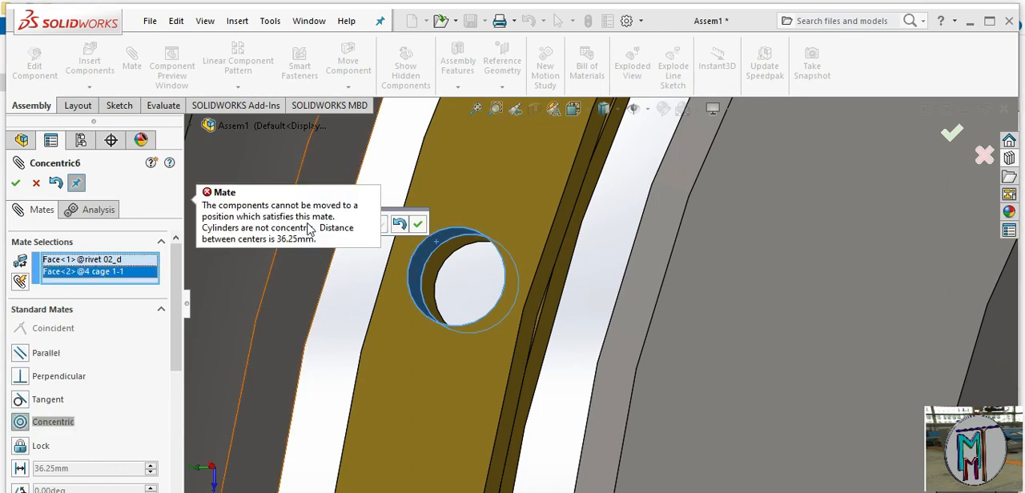
pyautogui.rightClick(104, 264)
pyautogui.click(171, 275)
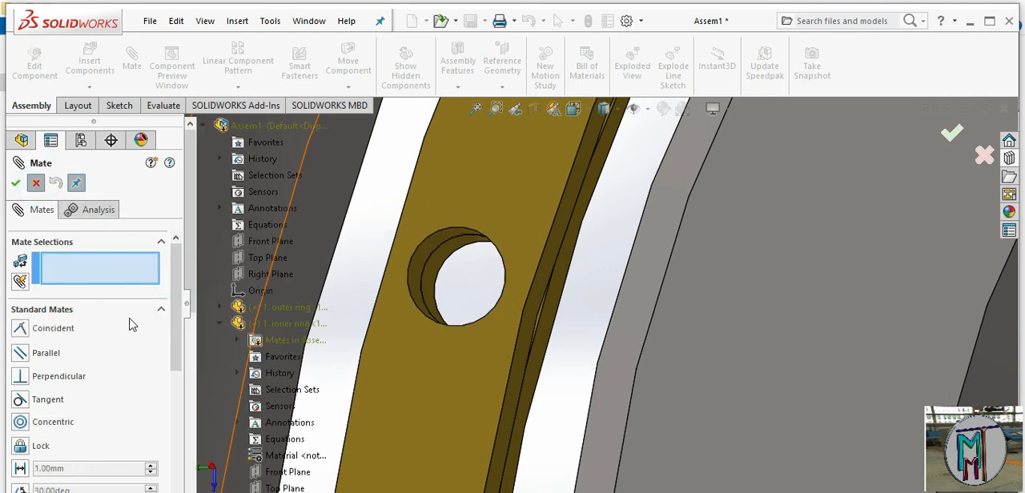
pyautogui.click(36, 183)
pyautogui.click(47, 193)
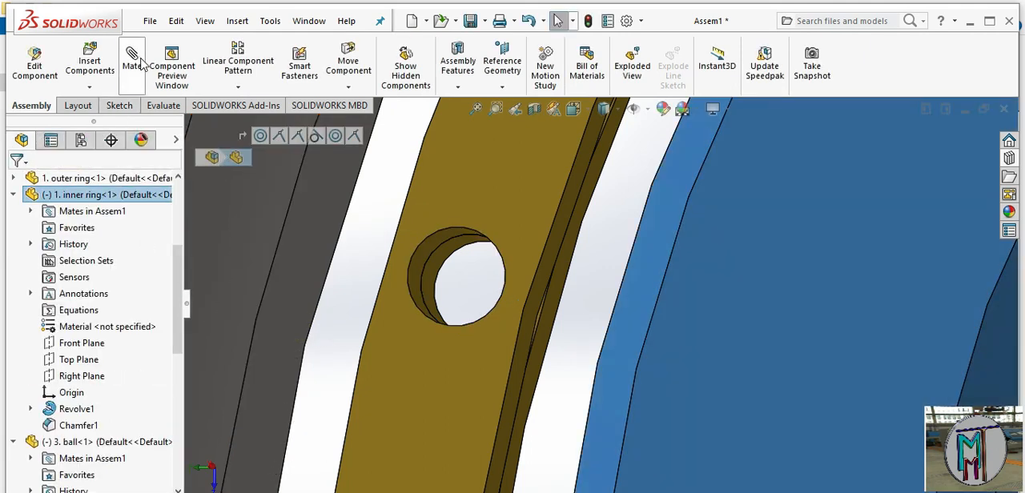
pyautogui.click(137, 63)
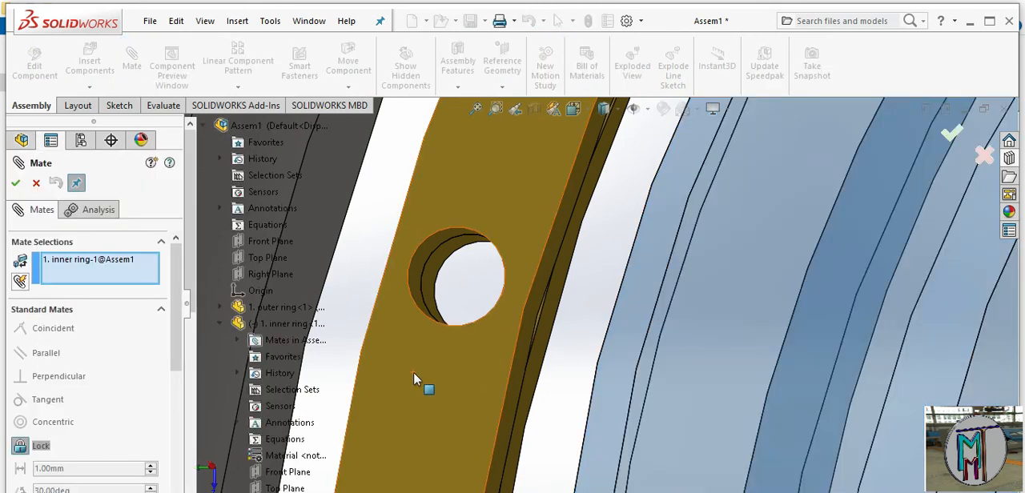
pyautogui.rightClick(106, 265)
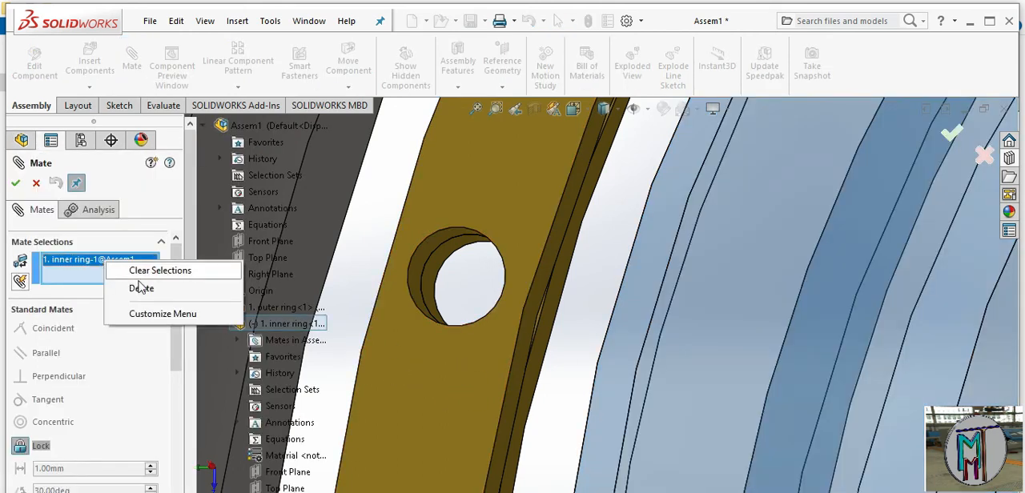
pyautogui.click(141, 287)
pyautogui.click(430, 250)
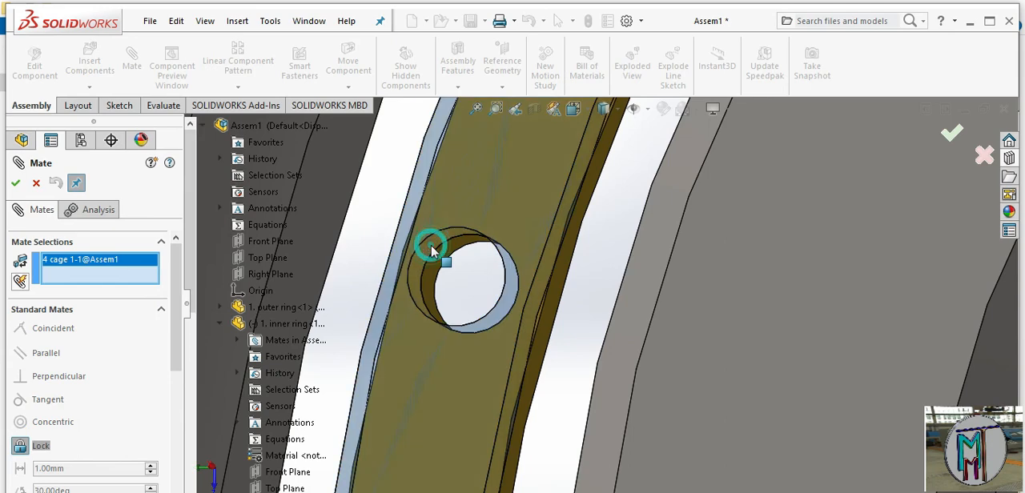
pyautogui.scroll(8, 494, 406)
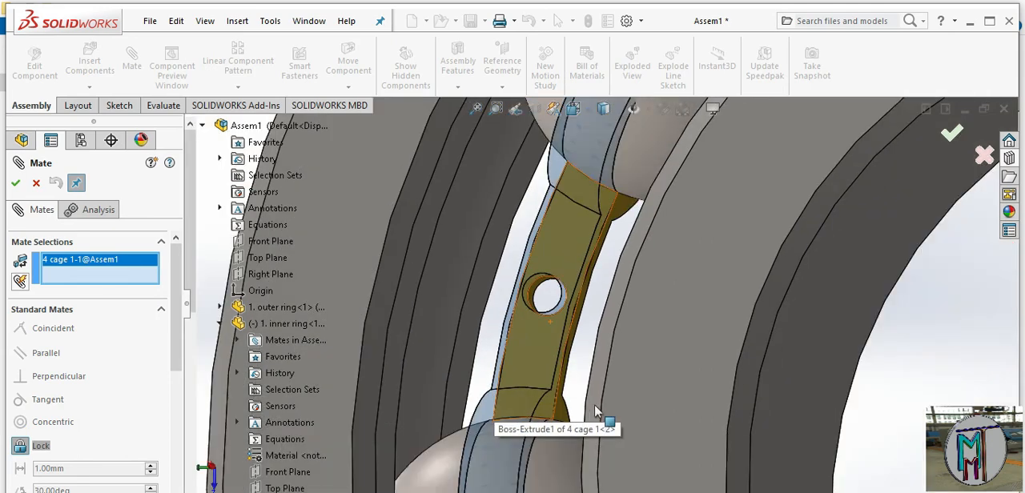
pyautogui.scroll(-10, 824, 384)
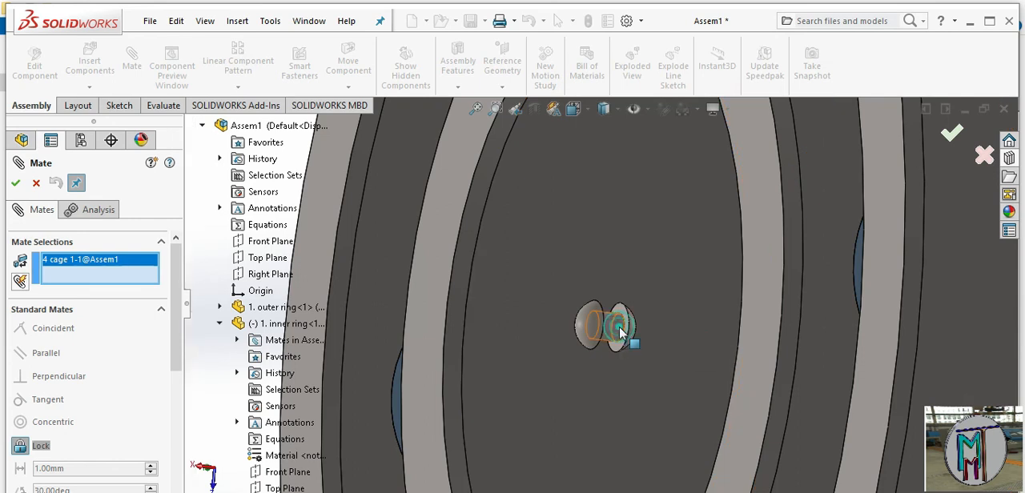
pyautogui.click(622, 333)
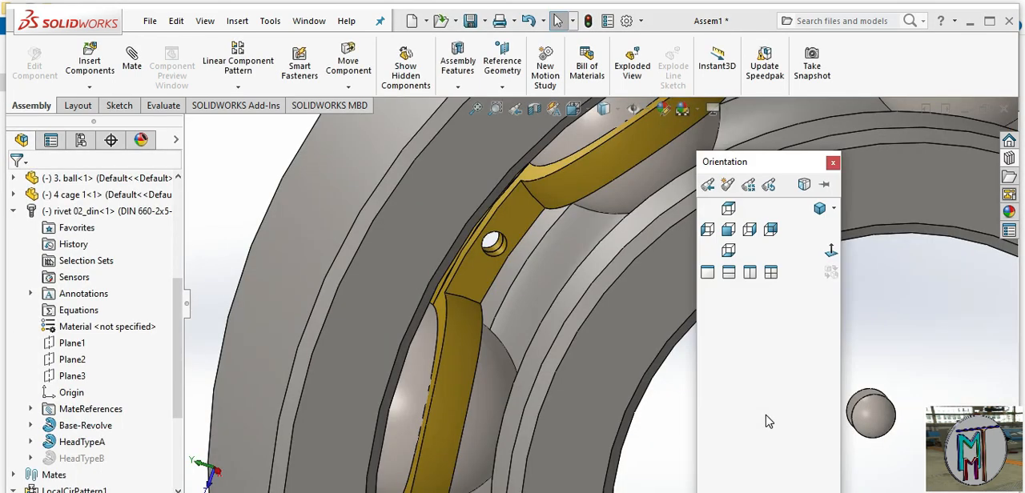
pyautogui.click(832, 163)
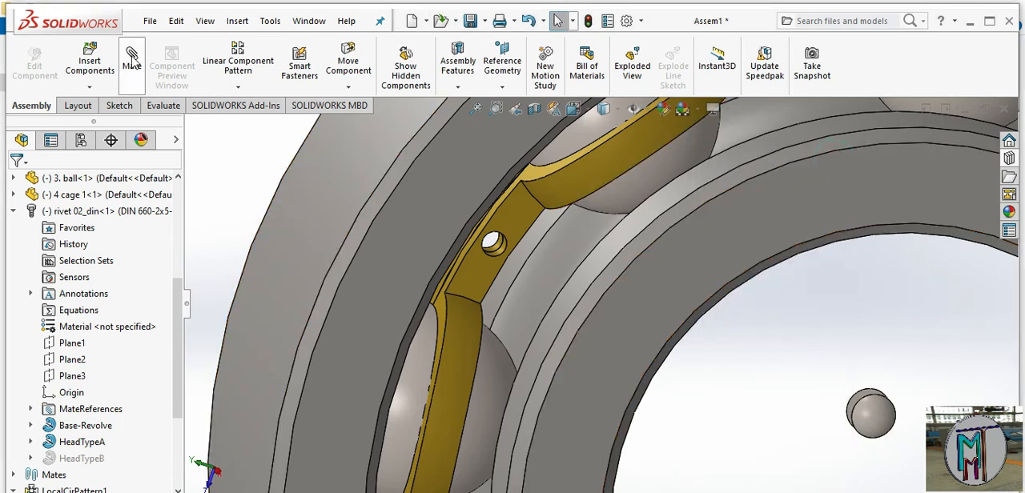
# Add a concentric mate between the rivet's cylindrical shank and a rivet hole in the cage
pyautogui.moveTo(848, 433); pyautogui.dragTo(796, 433, button='middle')
pyautogui.scroll(-3, 904, 410)
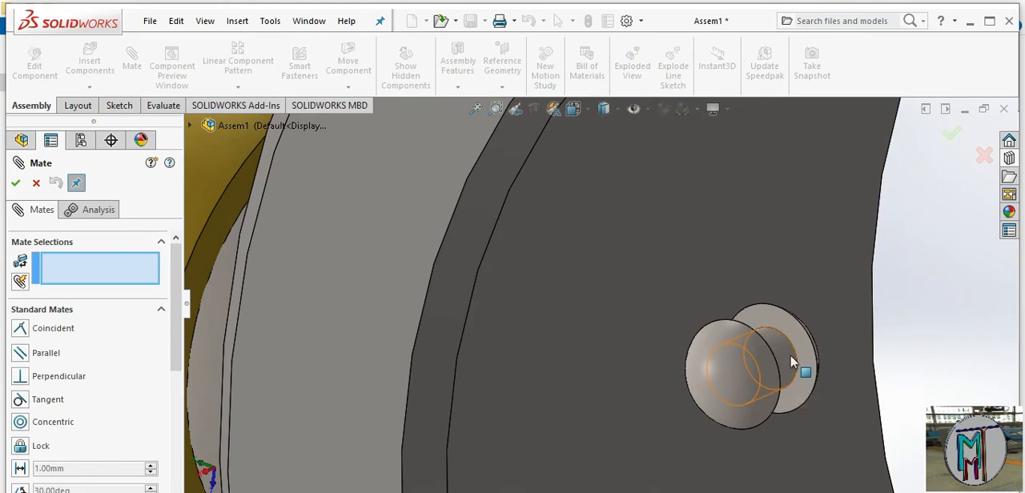
pyautogui.click(793, 356)
pyautogui.scroll(3, 318, 227)
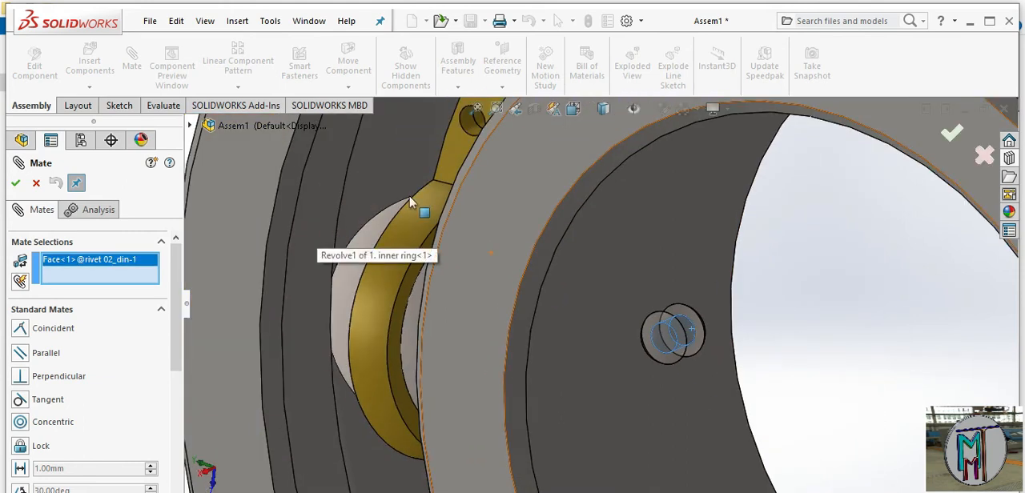
pyautogui.scroll(-4, 463, 128)
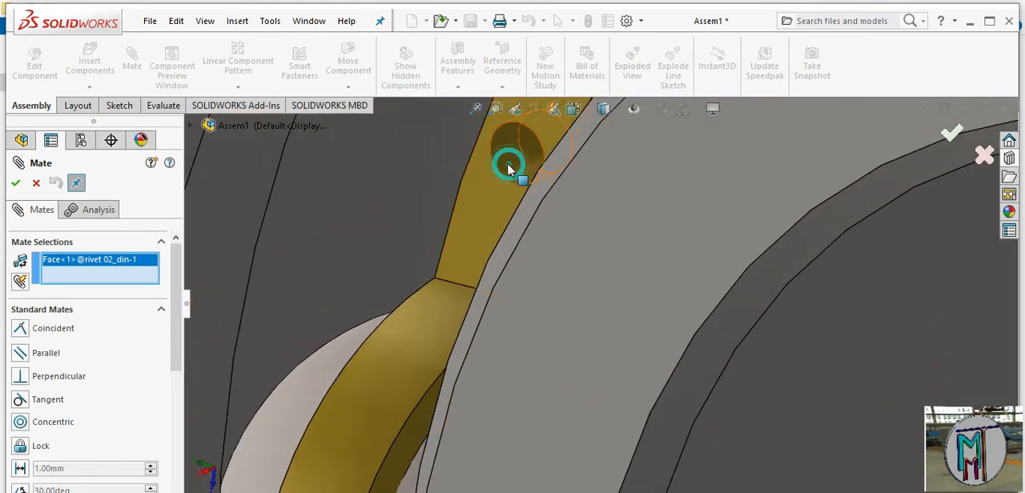
pyautogui.click(509, 168)
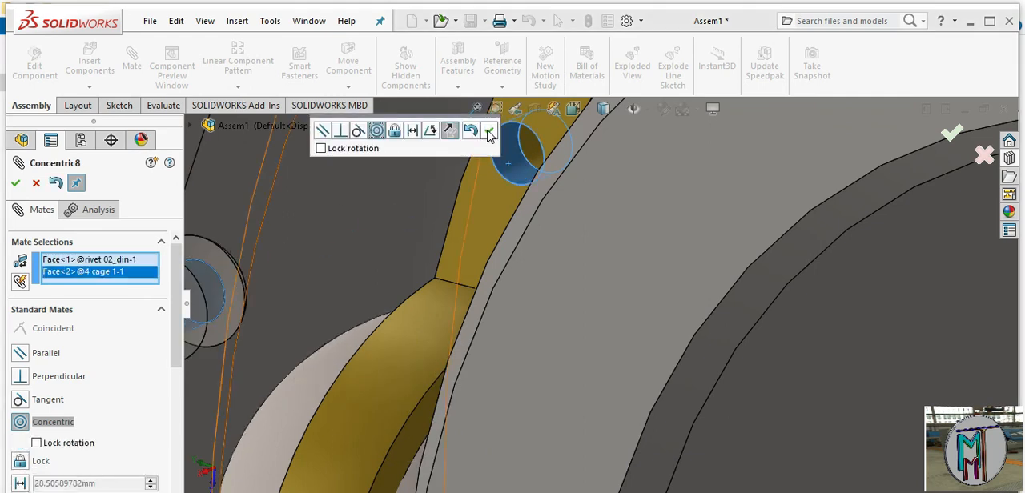
pyautogui.click(489, 131)
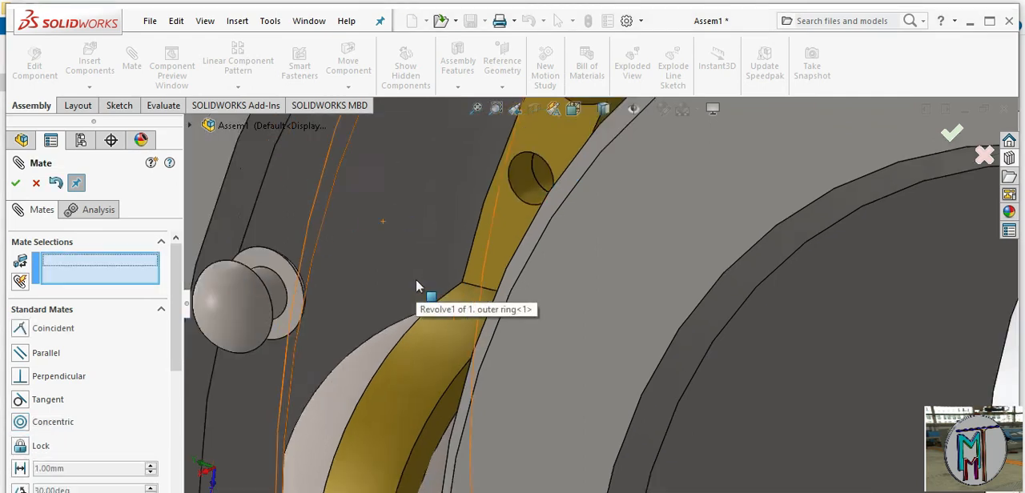
# Add a coincident mate between the flat underside of the rivet head and the cage's flat face around the hole, and finish mating
pyautogui.scroll(2, 415, 280)
pyautogui.scroll(-1, 509, 252)
pyautogui.moveTo(509, 253); pyautogui.dragTo(508, 270, button='middle')
pyautogui.moveTo(450, 330); pyautogui.dragTo(389, 459, button='middle')
pyautogui.scroll(4, 416, 336)
pyautogui.scroll(-1, 340, 435)
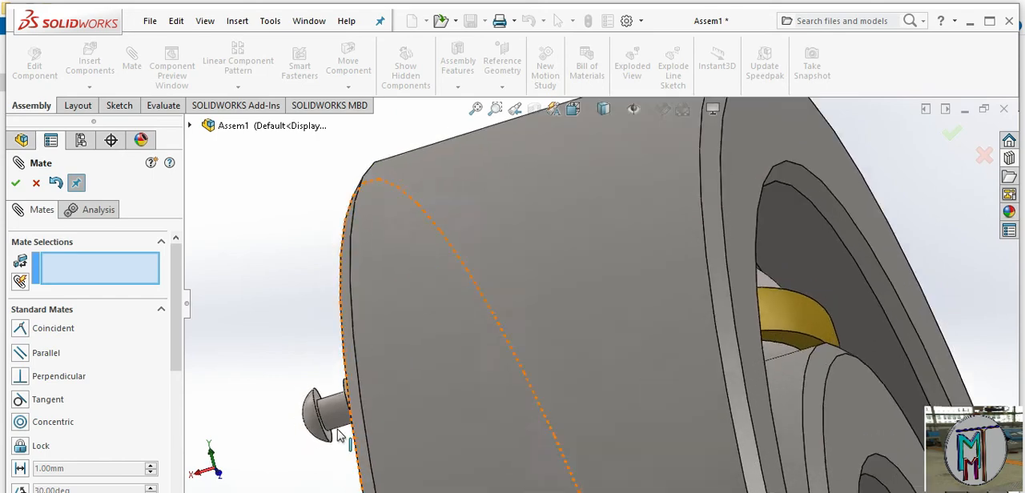
pyautogui.scroll(-3, 341, 436)
pyautogui.click(420, 328)
pyautogui.scroll(3, 433, 348)
pyautogui.moveTo(442, 366); pyautogui.dragTo(680, 309, button='middle')
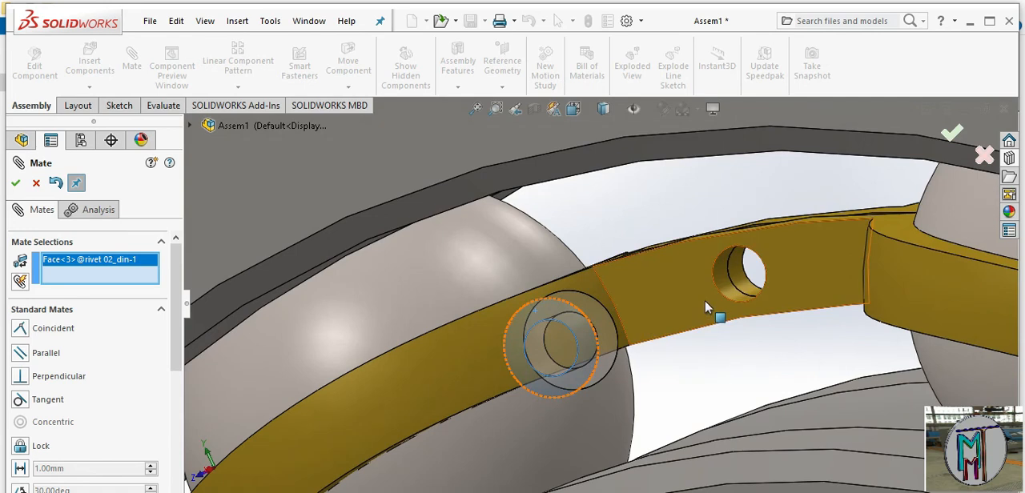
pyautogui.click(706, 308)
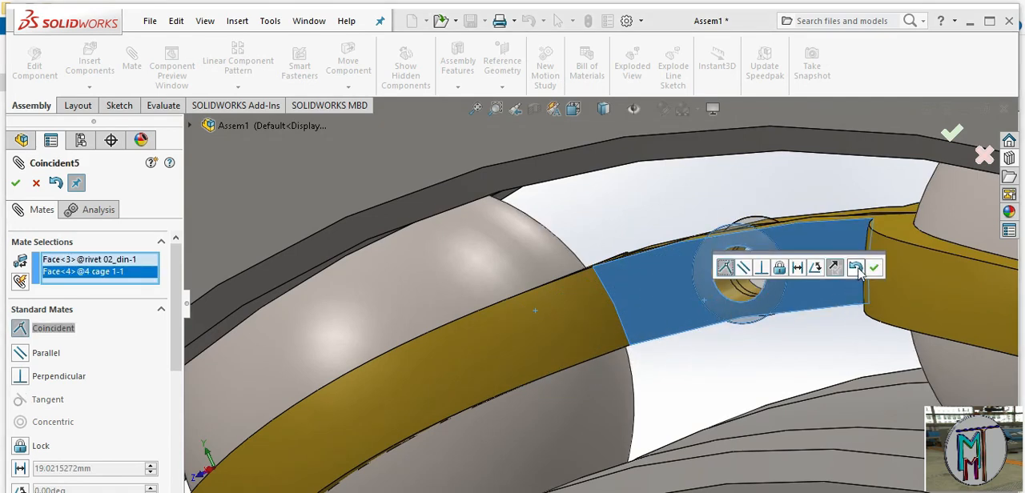
pyautogui.click(877, 268)
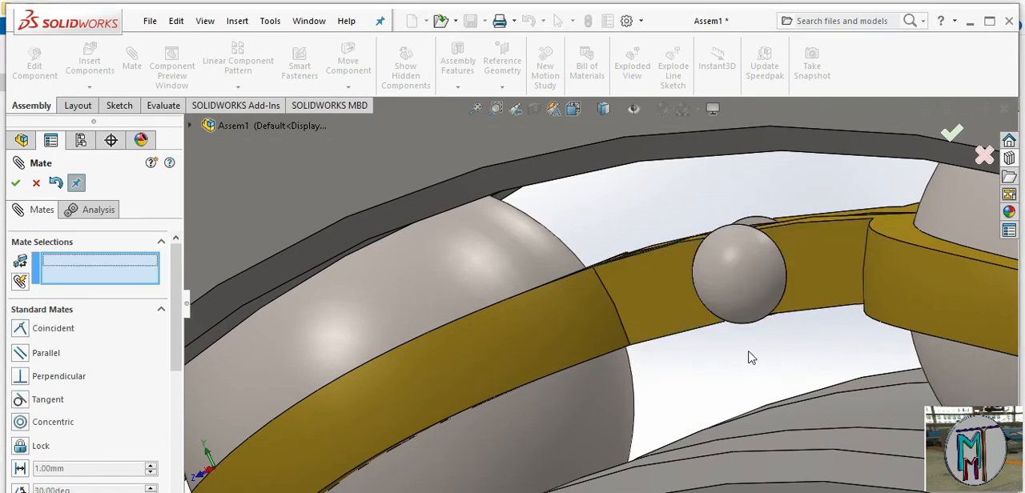
pyautogui.scroll(3, 751, 358)
pyautogui.scroll(-1, 731, 318)
pyautogui.moveTo(732, 318)
pyautogui.mouseDown(button='middle')
pyautogui.moveTo(773, 368)
pyautogui.moveTo(743, 312)
pyautogui.mouseUp(button='middle')
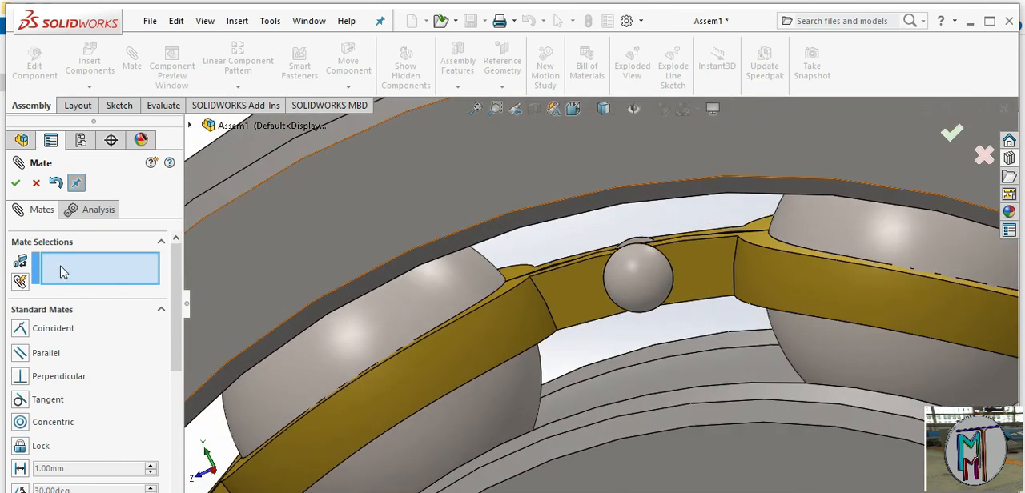
pyautogui.click(44, 189)
# Start a circular component pattern with the rivet as the only component to pattern, removing the cage from the selection
pyautogui.click(160, 195)
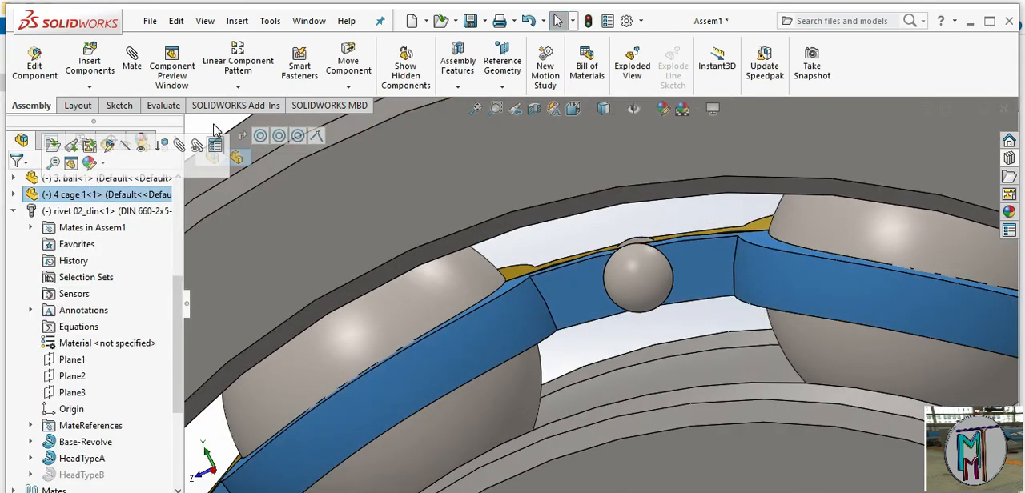
pyautogui.click(239, 87)
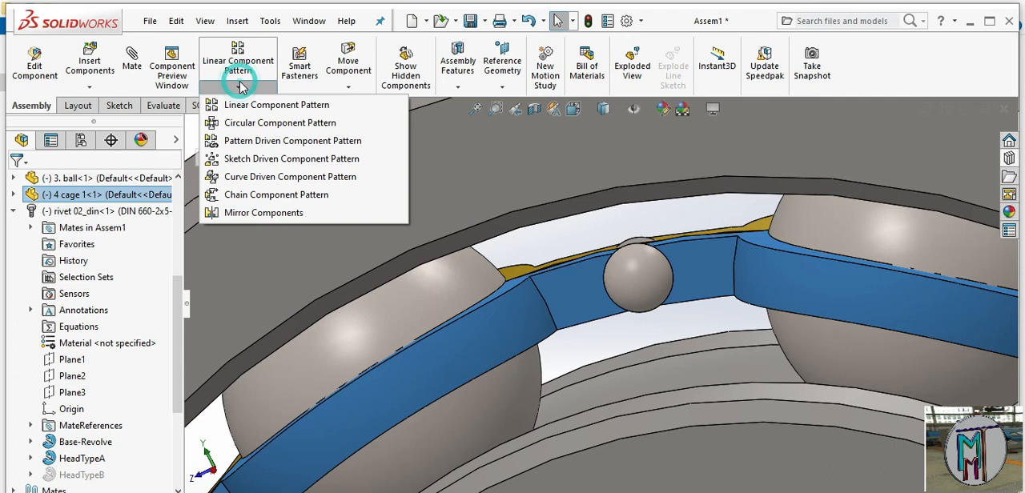
pyautogui.click(252, 122)
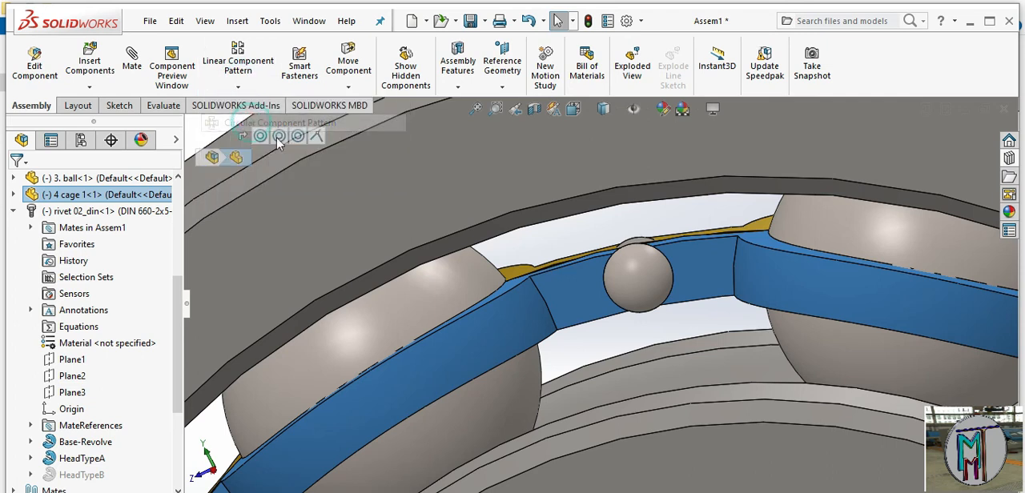
pyautogui.click(649, 288)
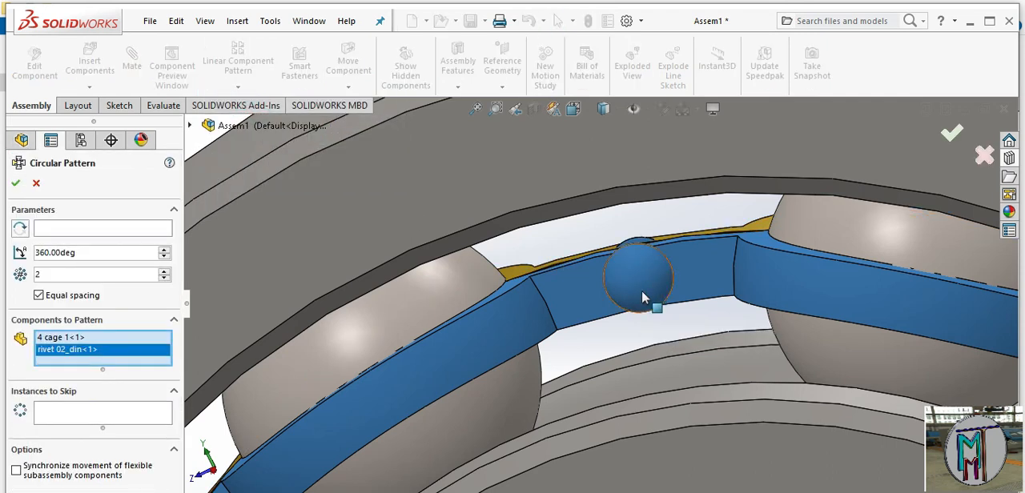
pyautogui.rightClick(71, 340)
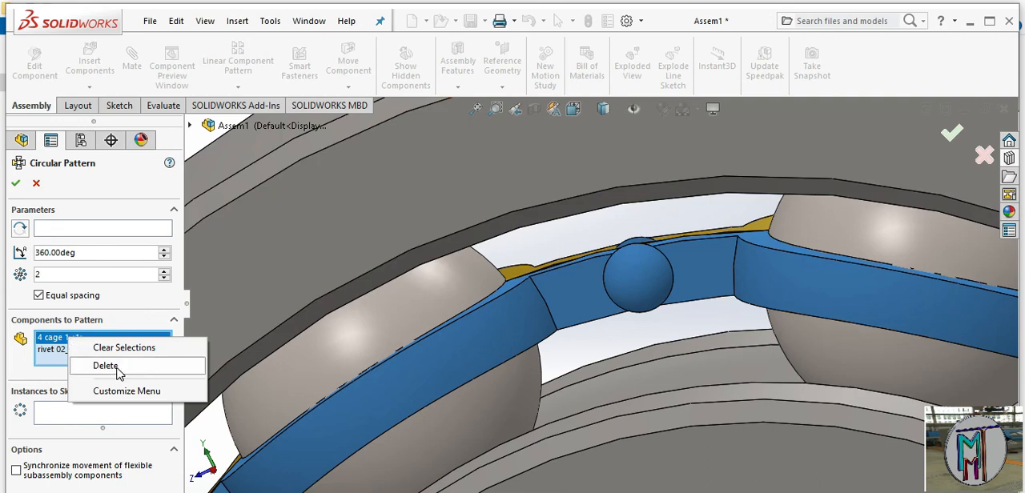
pyautogui.click(113, 367)
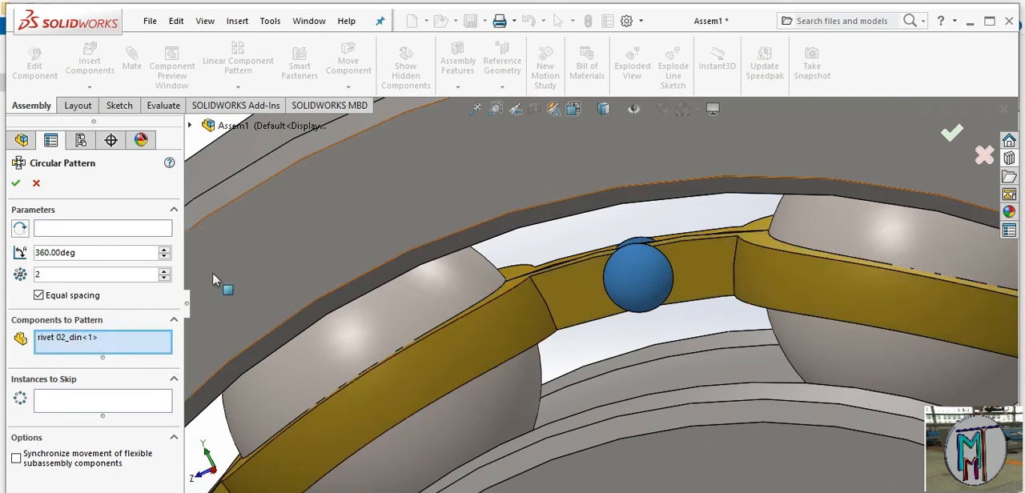
# Use the outer ring's inner circular face as the axis of the rivet pattern
pyautogui.click(112, 223)
pyautogui.scroll(2, 496, 341)
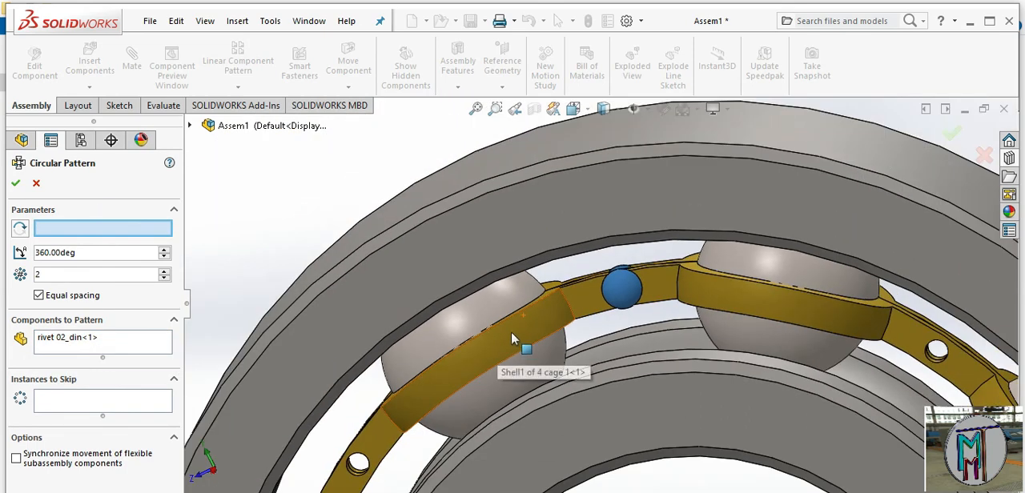
pyautogui.moveTo(511, 333); pyautogui.dragTo(486, 264, button='middle')
pyautogui.click(505, 266)
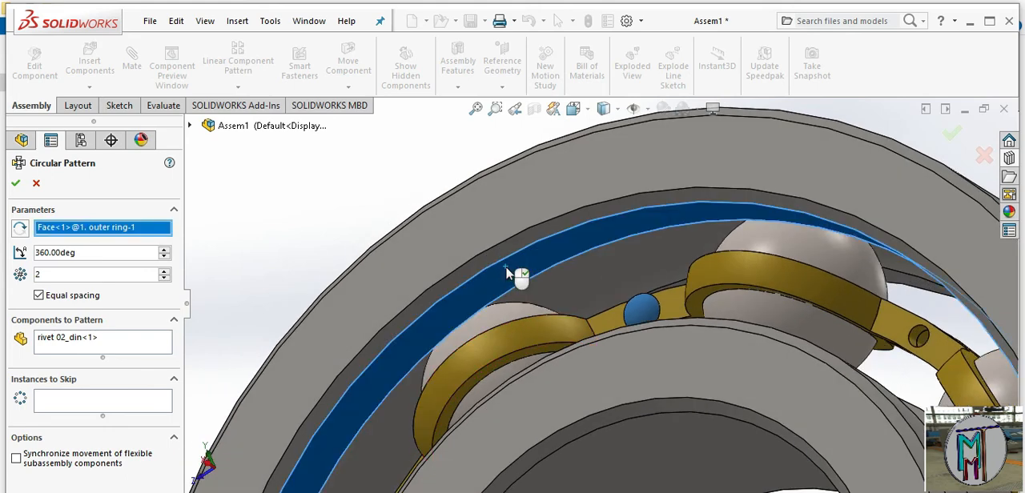
pyautogui.scroll(8, 559, 390)
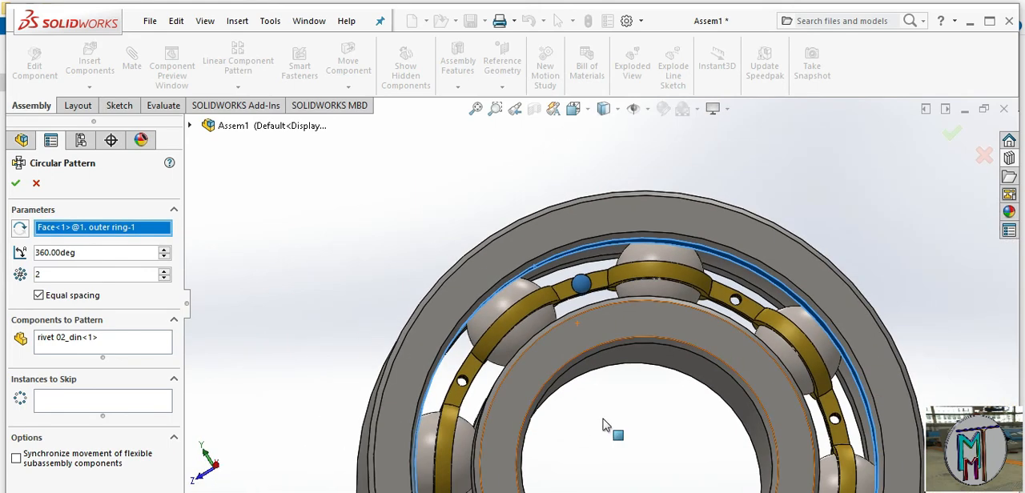
pyautogui.scroll(-1, 604, 419)
pyautogui.moveTo(603, 420); pyautogui.dragTo(595, 442, button='middle')
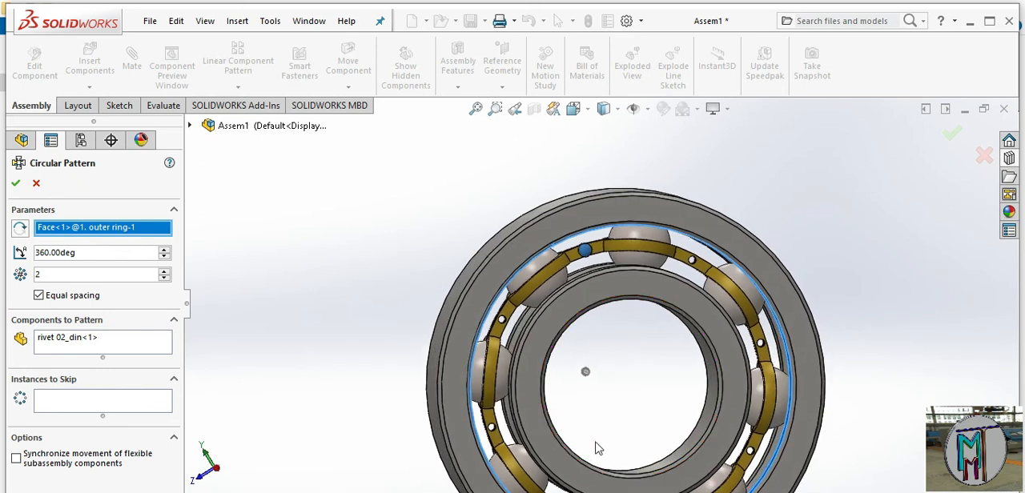
# Set the rivet pattern to 8 instances, keeping equal spacing over 360 degrees, and accept it
pyautogui.click(166, 273)
pyautogui.click(166, 272)
pyautogui.click(166, 273)
pyautogui.click(165, 271)
pyautogui.click(165, 271)
pyautogui.click(164, 279)
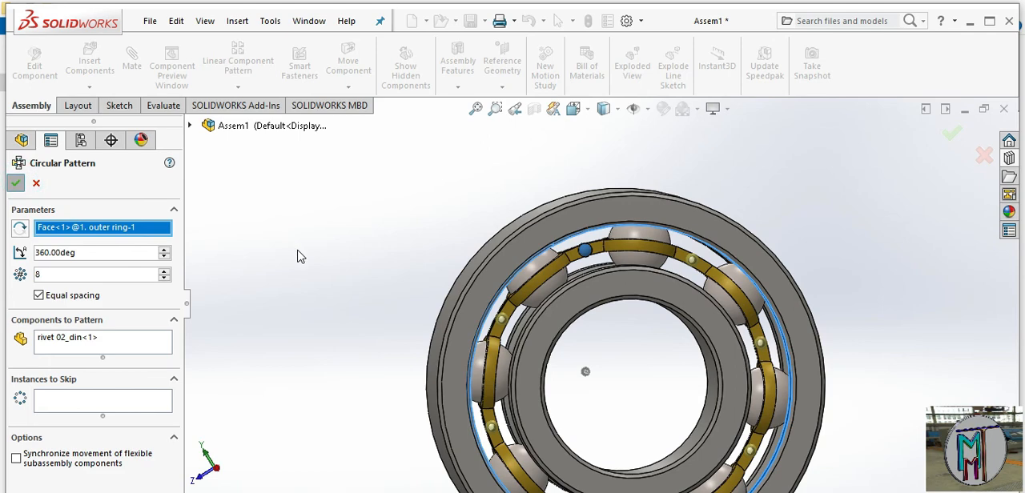
# Examine the patterned rivets in the cage and the assembled bearing from both sides
pyautogui.moveTo(638, 371); pyautogui.dragTo(726, 328, button='middle')
pyautogui.scroll(-5, 599, 262)
pyautogui.scroll(3, 642, 328)
pyautogui.scroll(-2, 727, 304)
pyautogui.scroll(4, 725, 316)
pyautogui.moveTo(732, 478); pyautogui.dragTo(759, 204, button='middle')
pyautogui.scroll(-3, 763, 203)
pyautogui.moveTo(839, 326); pyautogui.dragTo(874, 320, button='middle')
pyautogui.scroll(5, 832, 360)
pyautogui.moveTo(695, 328)
pyautogui.mouseDown(button='middle')
pyautogui.moveTo(723, 344)
pyautogui.moveTo(686, 376)
pyautogui.moveTo(748, 396)
pyautogui.moveTo(552, 352)
pyautogui.moveTo(694, 344)
pyautogui.mouseUp(button='middle')
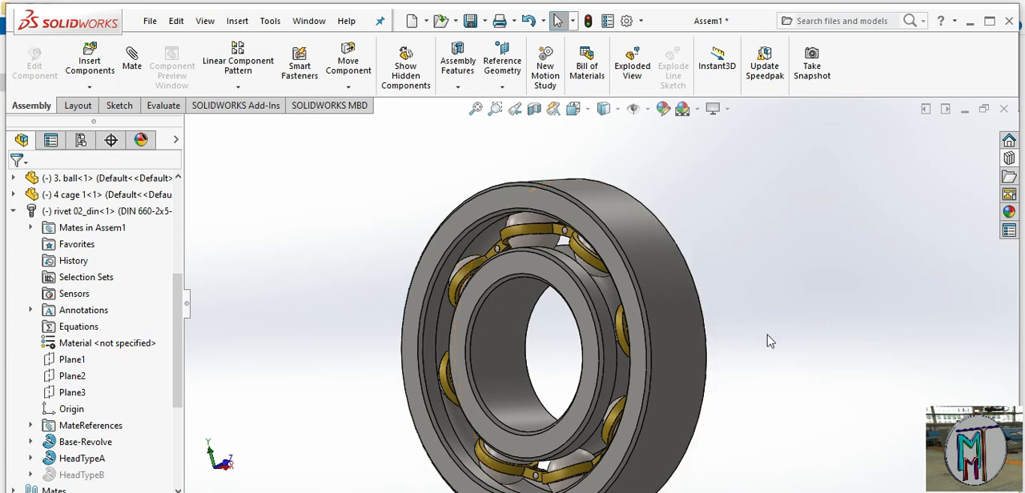
pyautogui.moveTo(767, 325); pyautogui.dragTo(742, 328, button='middle')
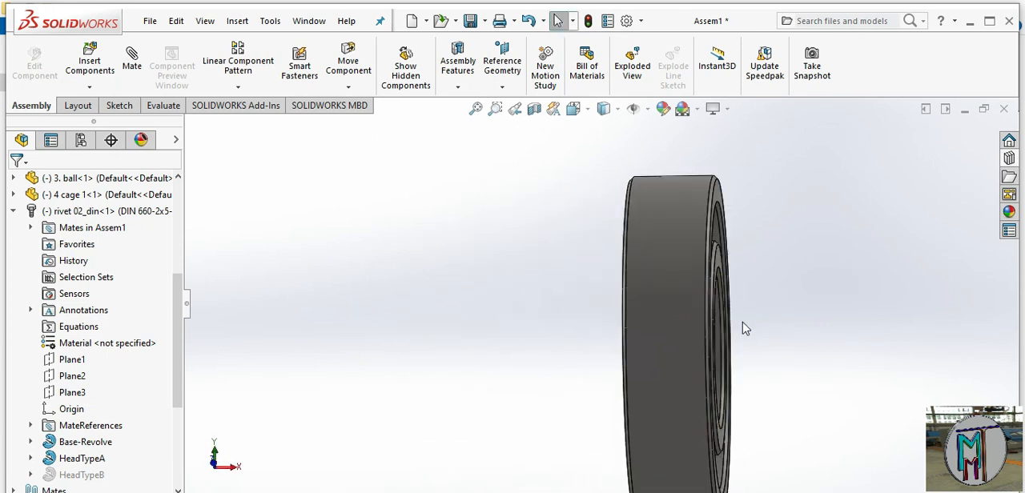
pyautogui.moveTo(809, 331); pyautogui.dragTo(776, 339, button='middle')
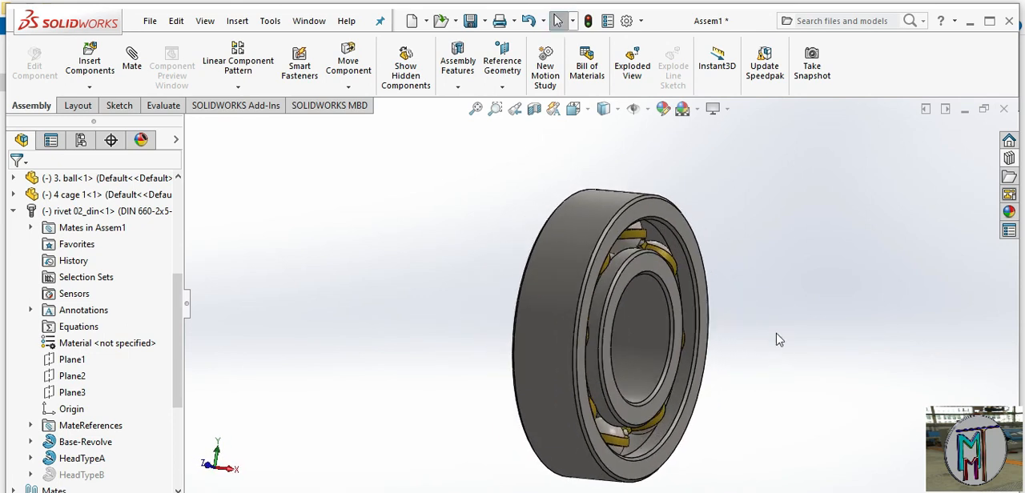